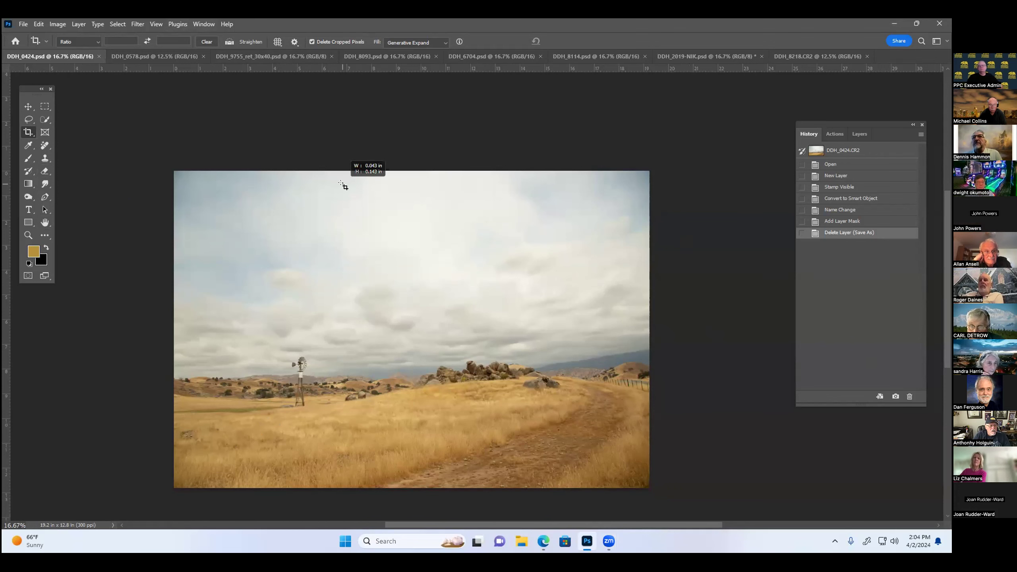
# Launch Nik 6 Color Efex from the Filter menu on the golden-grass windmill landscape.
pyautogui.moveTo(352, 173); pyautogui.dragTo(402, 168)
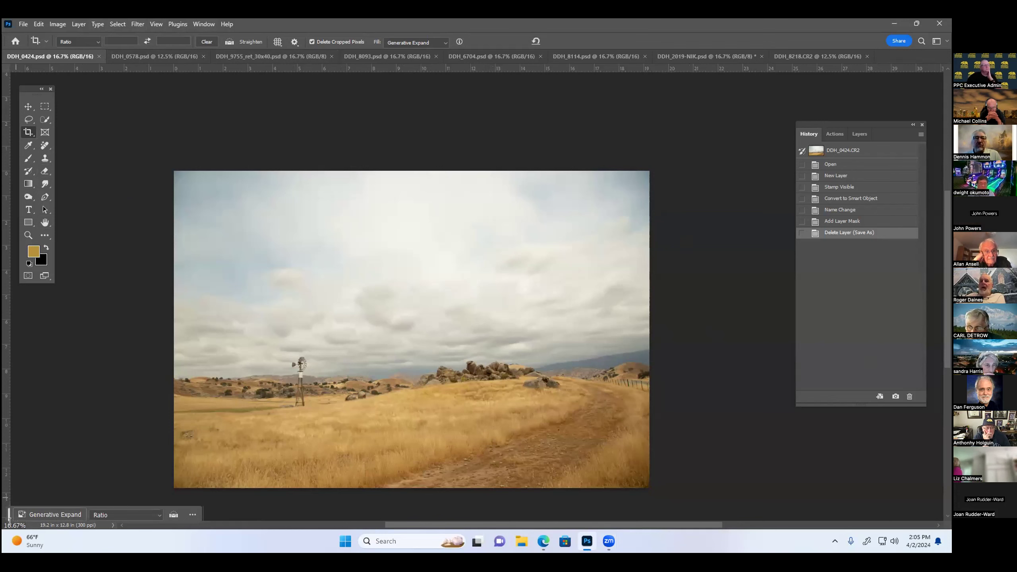
pyautogui.click(142, 25)
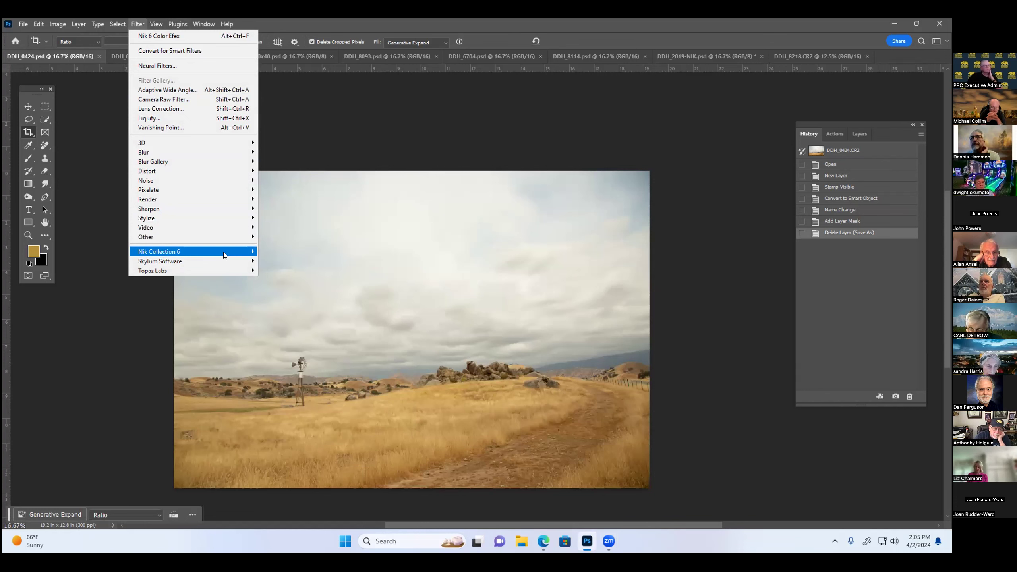
pyautogui.moveTo(159, 252)
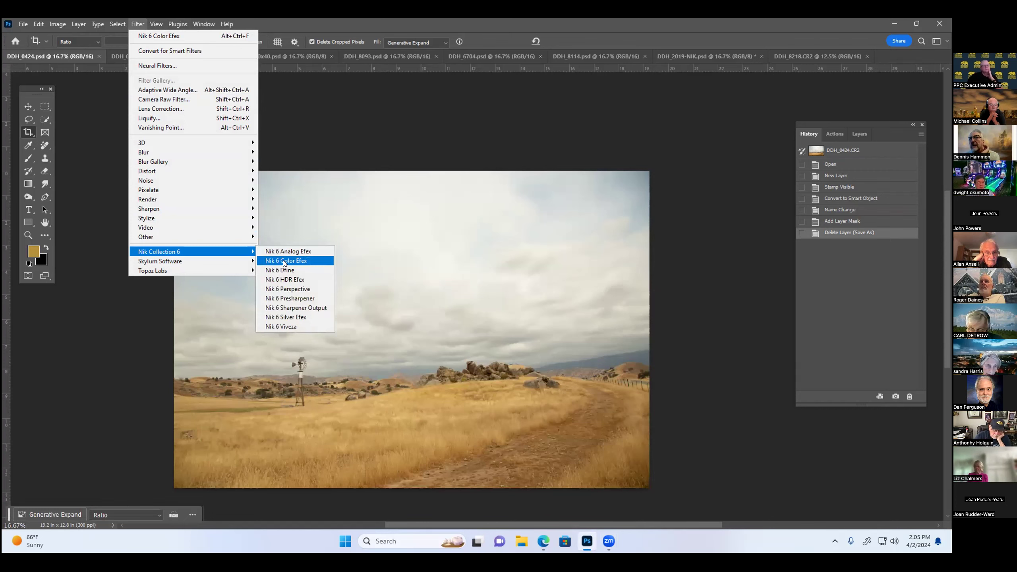
pyautogui.click(285, 261)
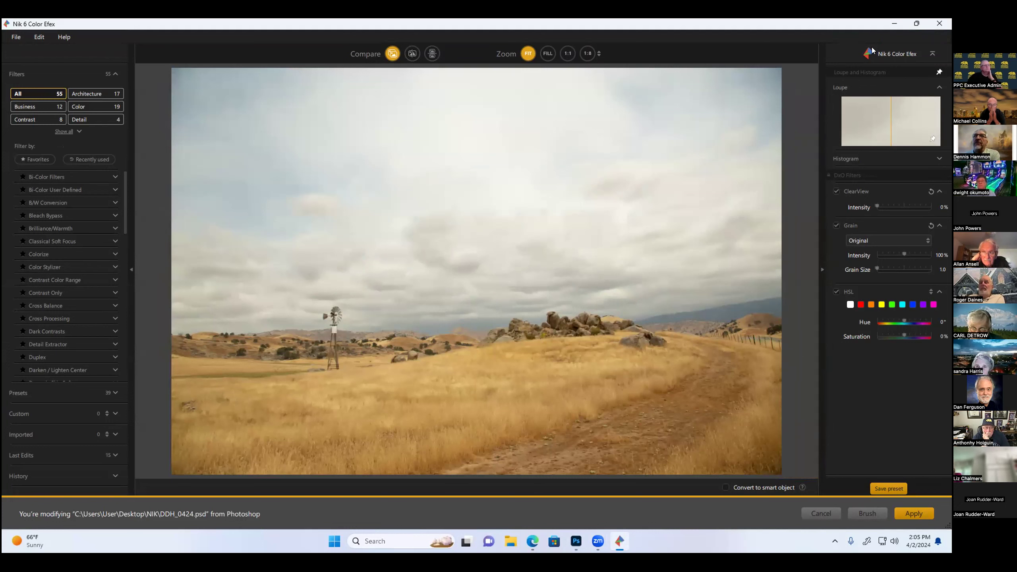
pyautogui.moveTo(63, 176)
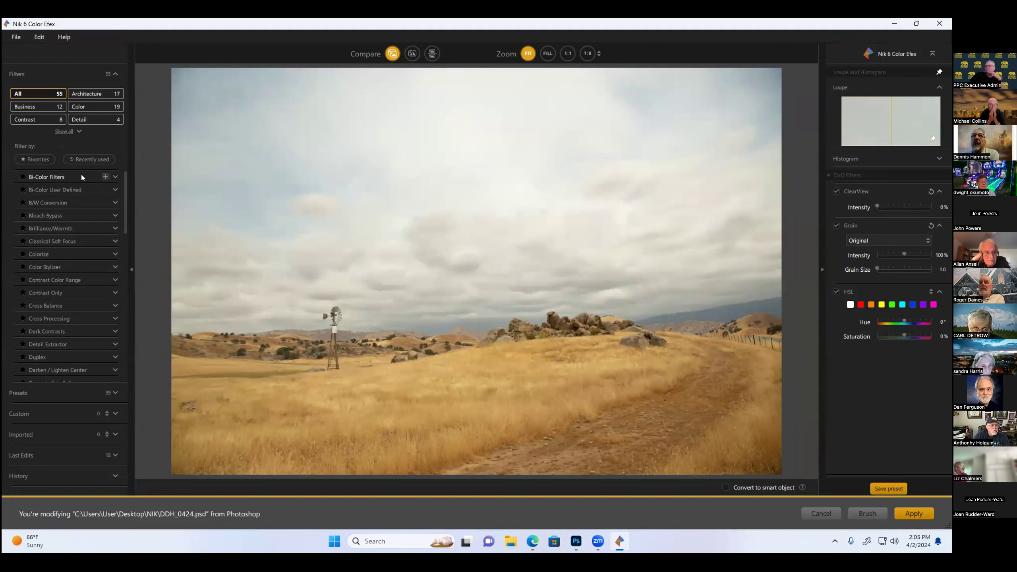
# Scroll the Color Efex filter list and expand the Brilliance/Warmth filter.
pyautogui.scroll(-3, 80, 265)
pyautogui.scroll(-2, 81, 264)
pyautogui.scroll(-2, 81, 264)
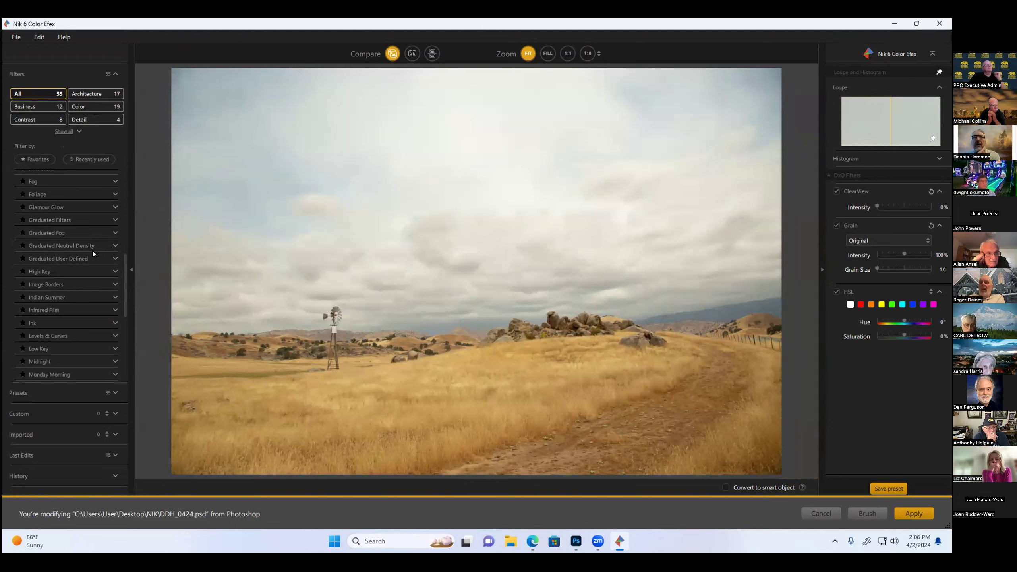
pyautogui.scroll(5, 94, 235)
pyautogui.scroll(3, 94, 233)
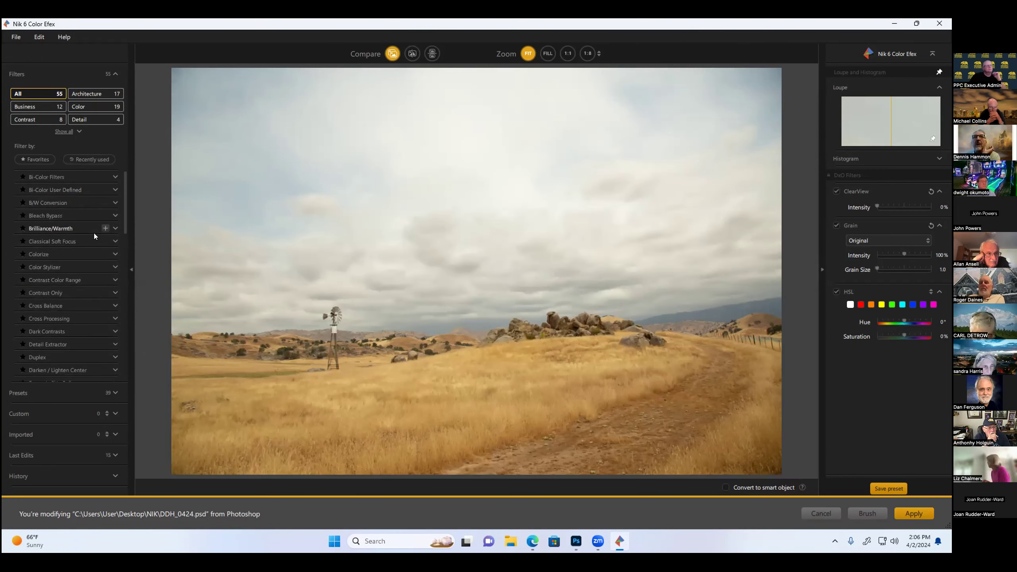
pyautogui.click(114, 228)
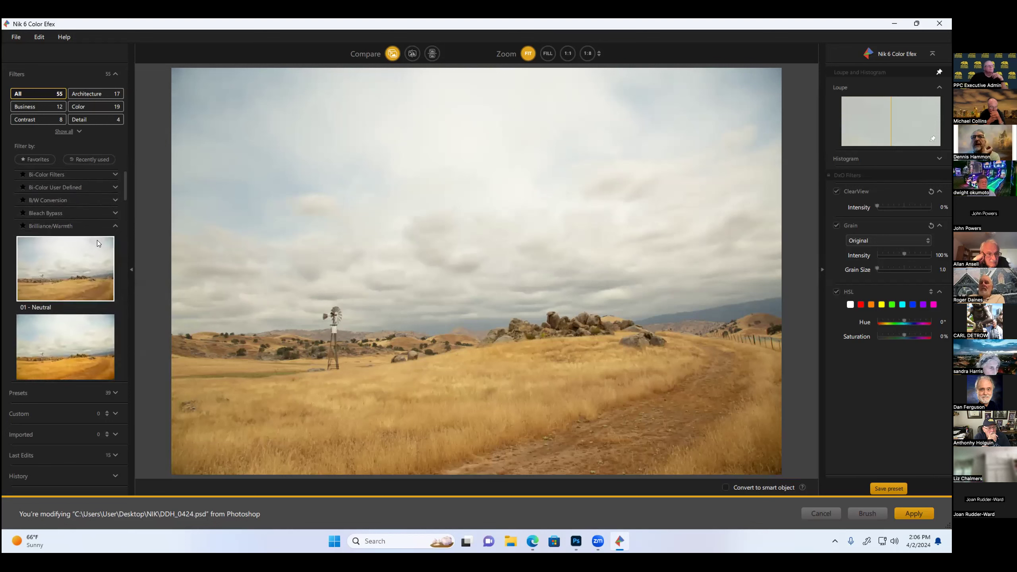
# Browse through the Brilliance/Warmth preset thumbnails.
pyautogui.scroll(-1, 92, 241)
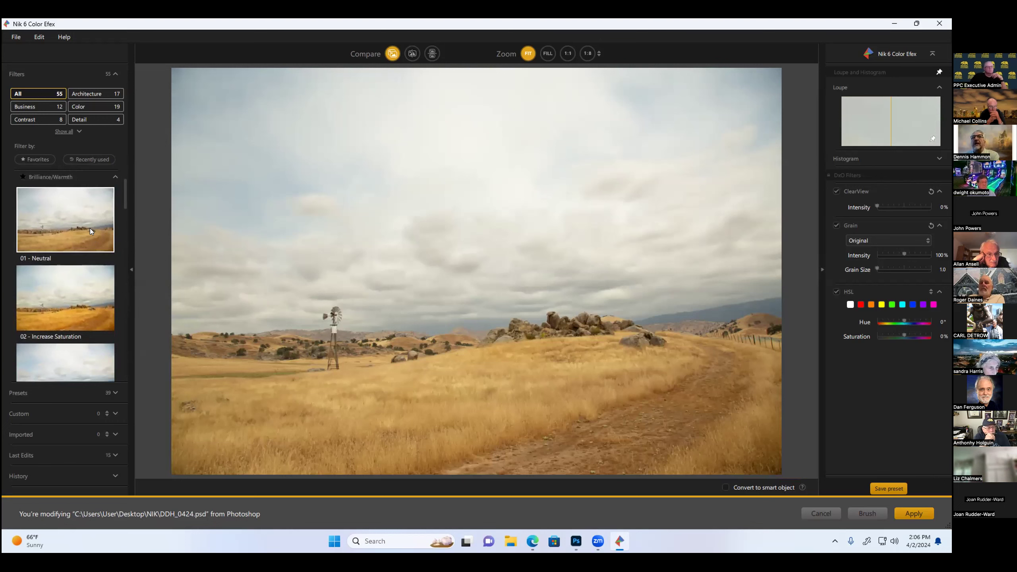
pyautogui.scroll(1, 90, 230)
pyautogui.scroll(-2, 76, 241)
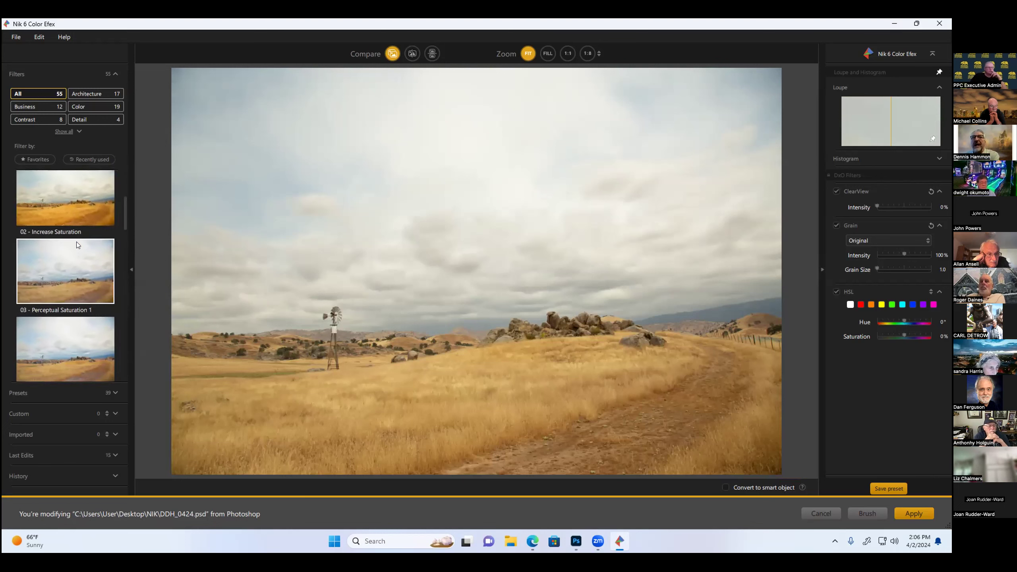
pyautogui.scroll(-1, 72, 267)
pyautogui.scroll(-1, 72, 267)
pyautogui.scroll(-1, 71, 266)
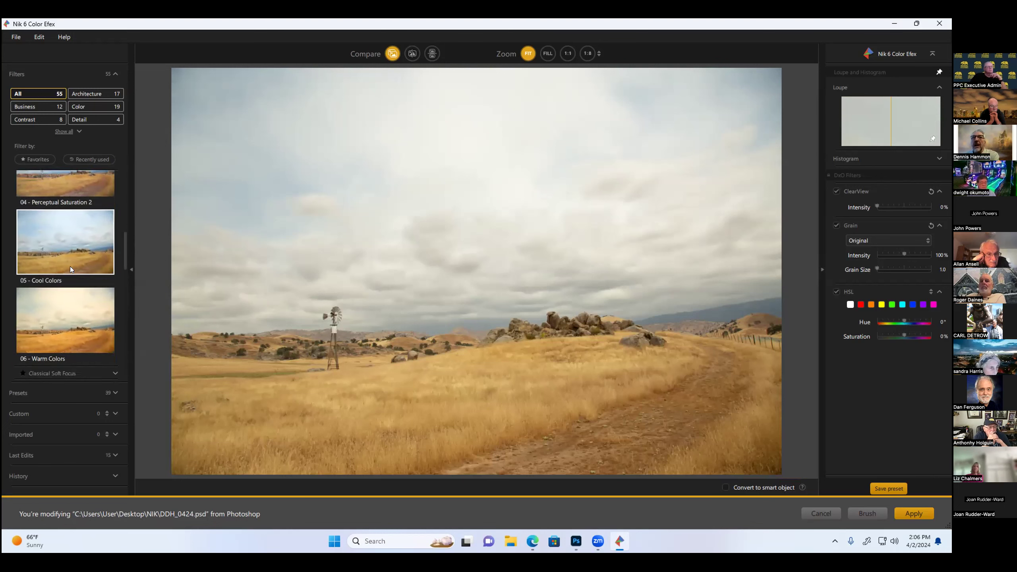
pyautogui.scroll(-1, 70, 266)
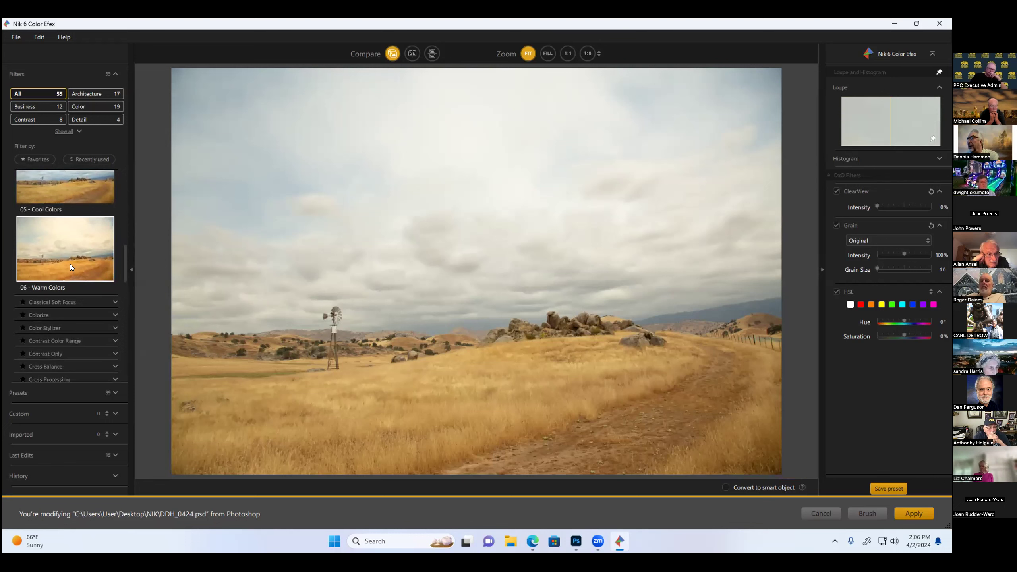
pyautogui.scroll(2, 73, 259)
pyautogui.scroll(3, 72, 259)
pyautogui.scroll(2, 72, 259)
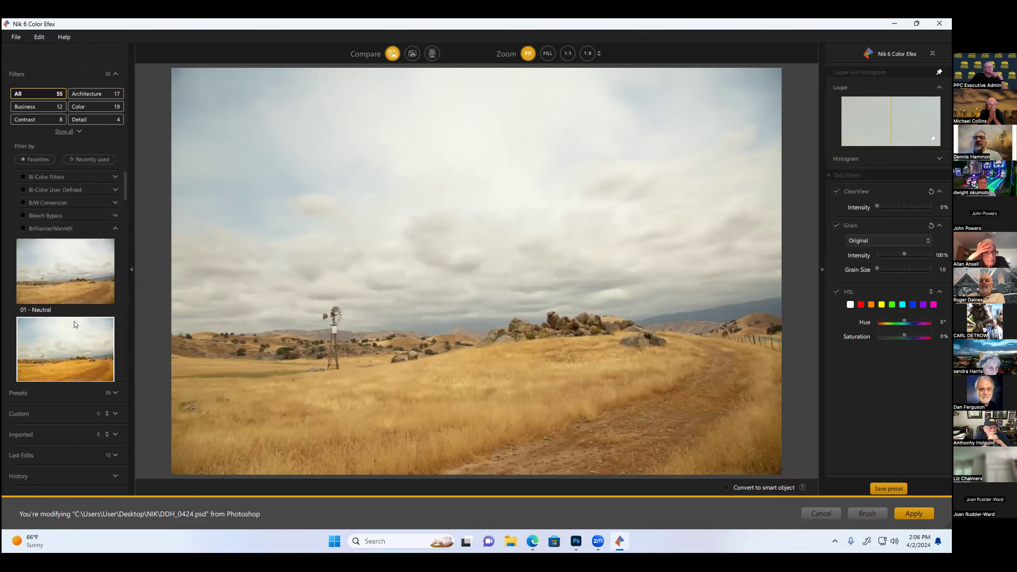
# Apply the 02 - Increase Saturation preset with Saturation set to 40%.
pyautogui.click(77, 343)
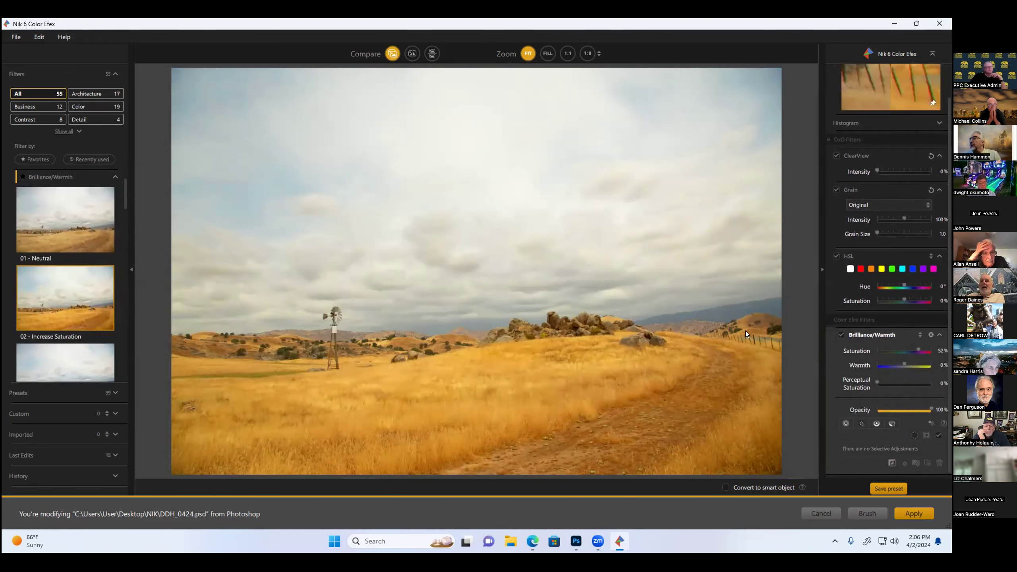
pyautogui.moveTo(915, 350); pyautogui.dragTo(911, 347)
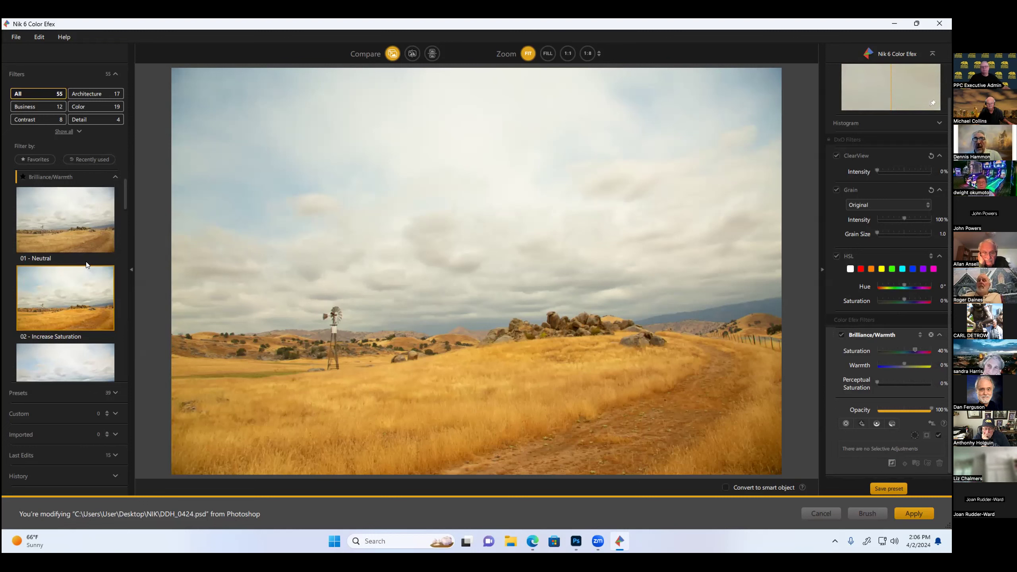
pyautogui.scroll(-1, 76, 315)
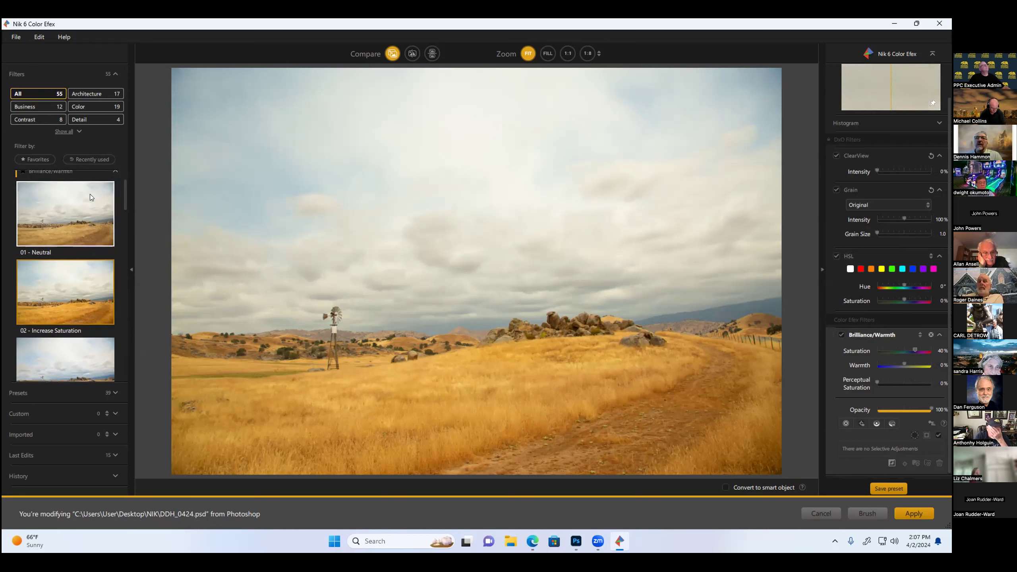
# Scroll the filter list to browse other filters, such as the graduated filters.
pyautogui.scroll(-3, 90, 193)
pyautogui.scroll(-5, 90, 193)
pyautogui.scroll(-5, 90, 193)
pyautogui.scroll(-3, 89, 193)
pyautogui.scroll(2, 90, 190)
pyautogui.scroll(2, 90, 190)
pyautogui.scroll(2, 91, 190)
pyautogui.scroll(2, 97, 190)
pyautogui.scroll(5, 88, 198)
pyautogui.scroll(5, 88, 197)
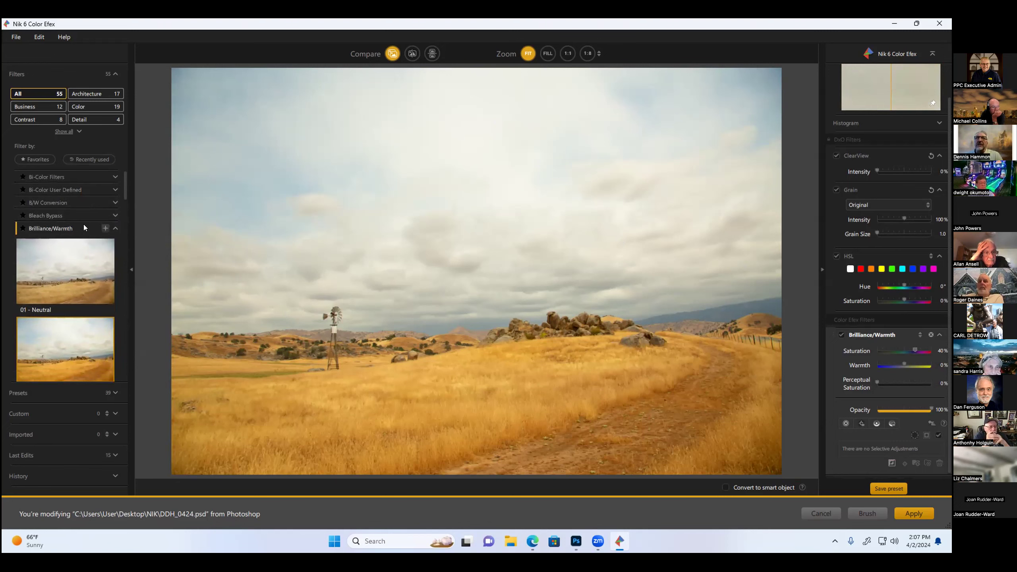
pyautogui.scroll(-3, 84, 227)
pyautogui.scroll(-3, 84, 228)
pyautogui.scroll(-3, 83, 228)
pyautogui.scroll(-2, 83, 227)
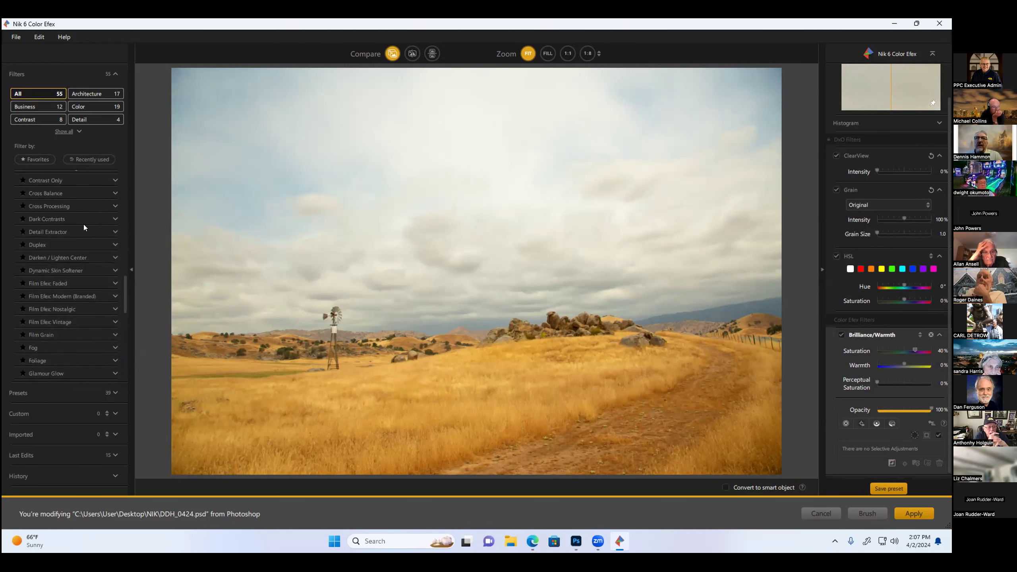
pyautogui.scroll(-2, 84, 284)
pyautogui.scroll(-1, 83, 286)
pyautogui.scroll(-3, 82, 289)
pyautogui.moveTo(61, 332)
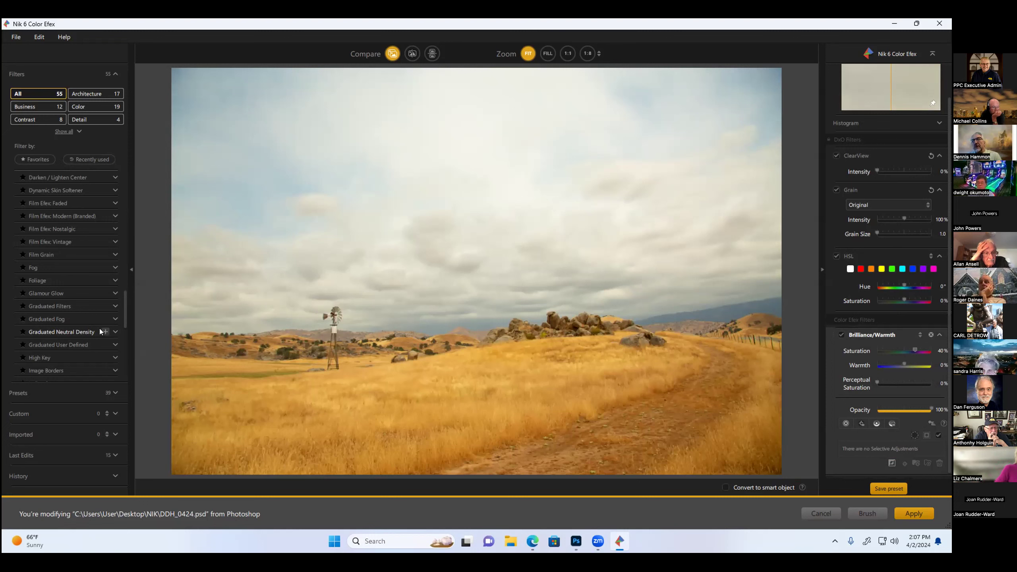
pyautogui.moveTo(72, 306)
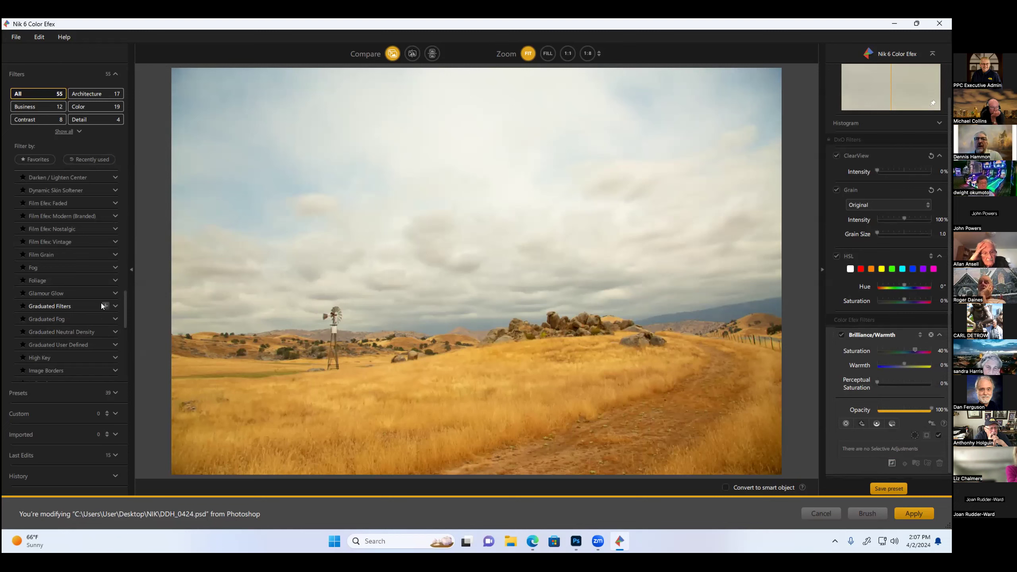
# After trying Graduated Filters, apply Graduated Neutral Density Strong Dark Skies: Upper Tonality -46%, Lower -6%.
pyautogui.click(106, 302)
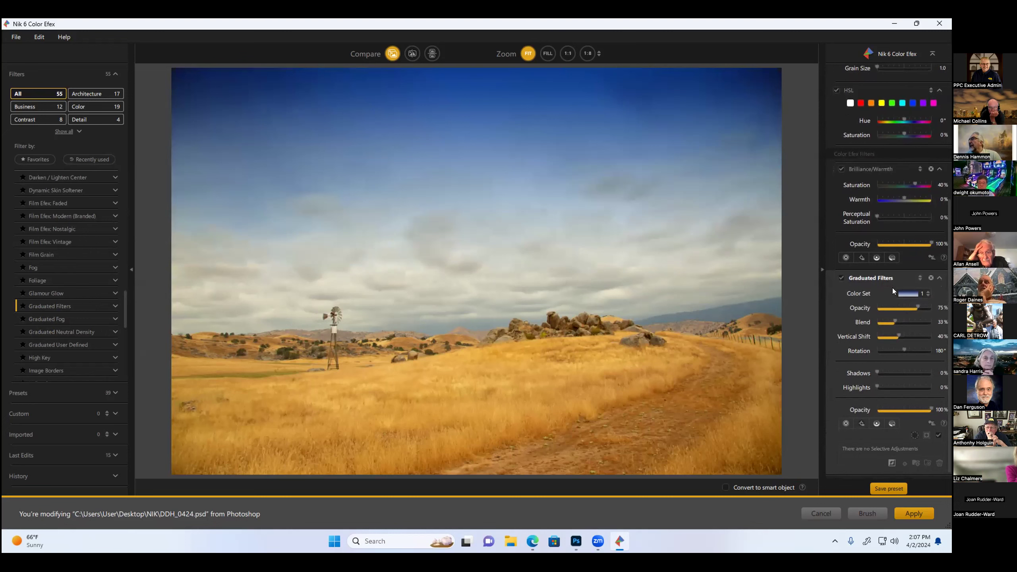
pyautogui.moveTo(915, 306); pyautogui.dragTo(911, 306)
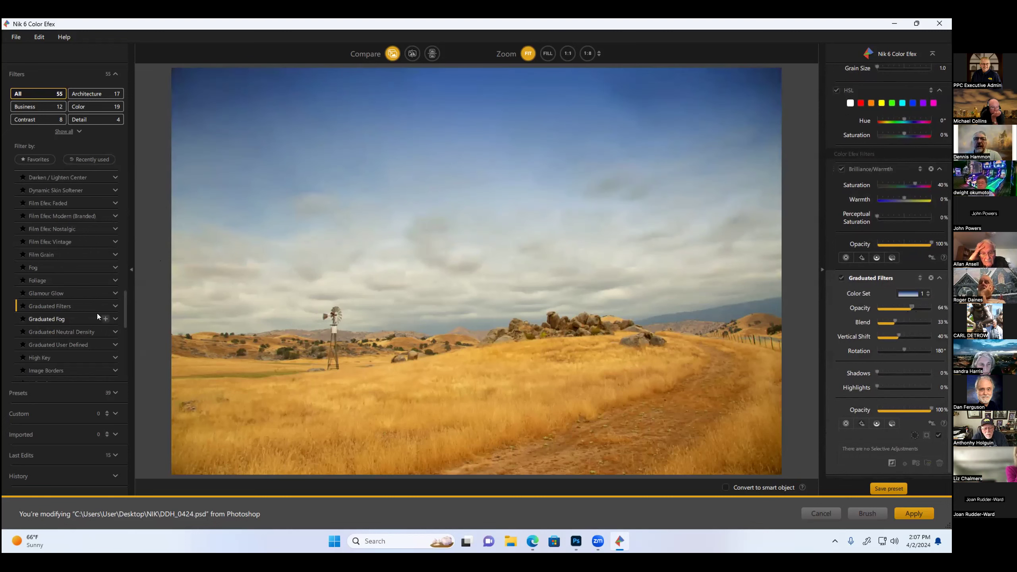
pyautogui.click(115, 331)
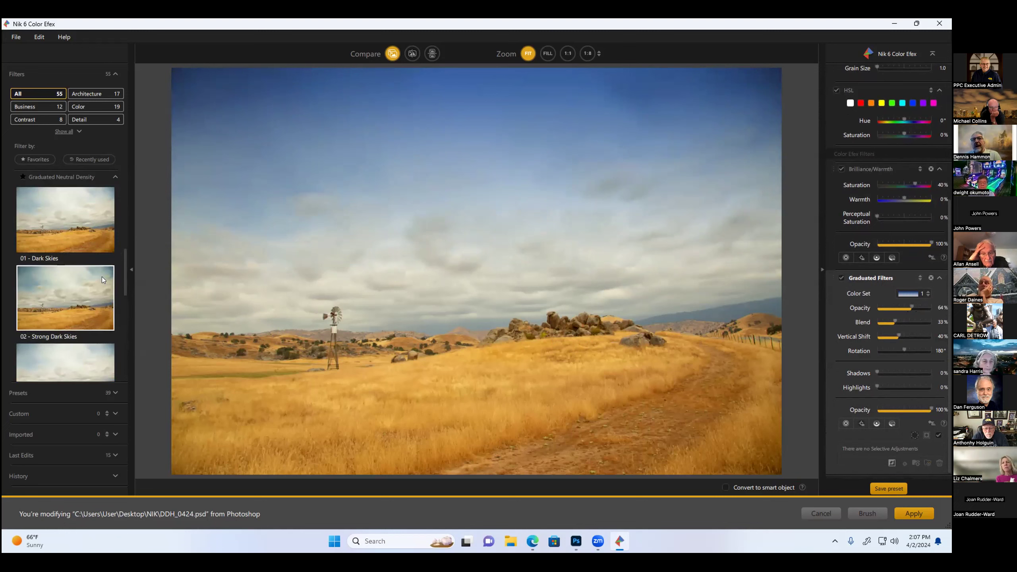
pyautogui.click(80, 283)
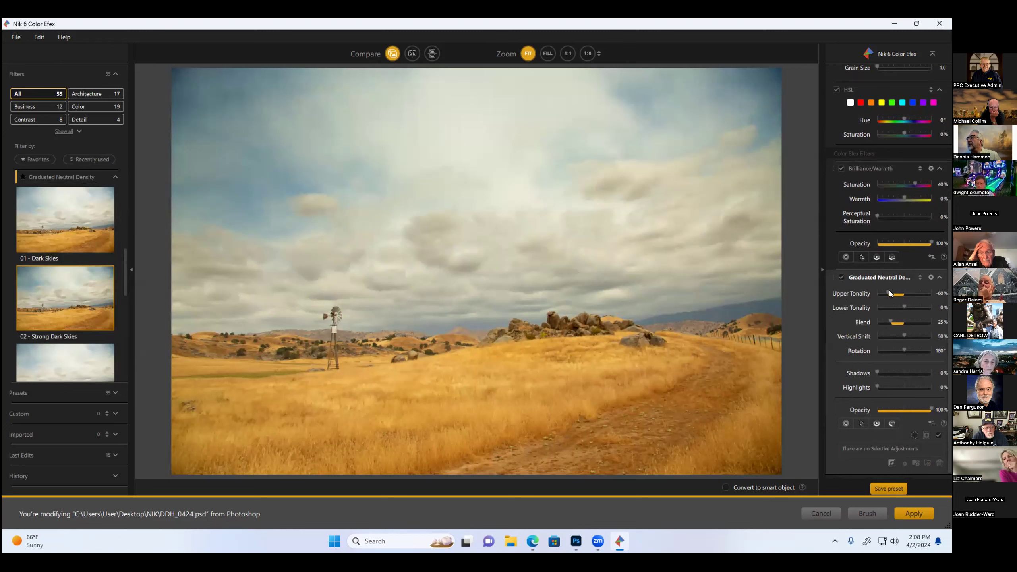
pyautogui.moveTo(888, 293)
pyautogui.mouseDown()
pyautogui.moveTo(912, 293)
pyautogui.moveTo(876, 301)
pyautogui.moveTo(890, 292)
pyautogui.moveTo(925, 307)
pyautogui.moveTo(907, 315)
pyautogui.mouseUp()
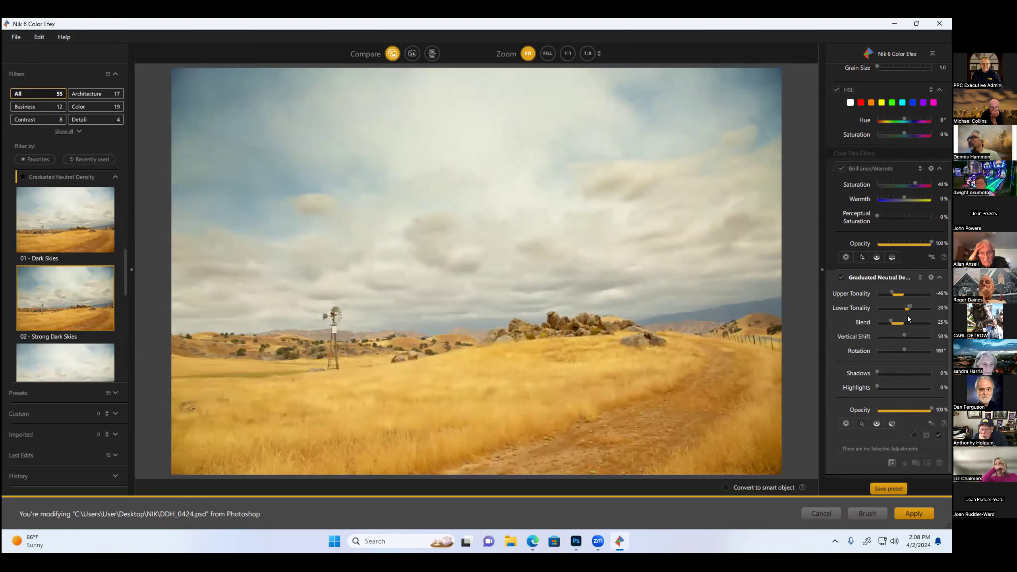
pyautogui.moveTo(906, 307); pyautogui.dragTo(891, 294)
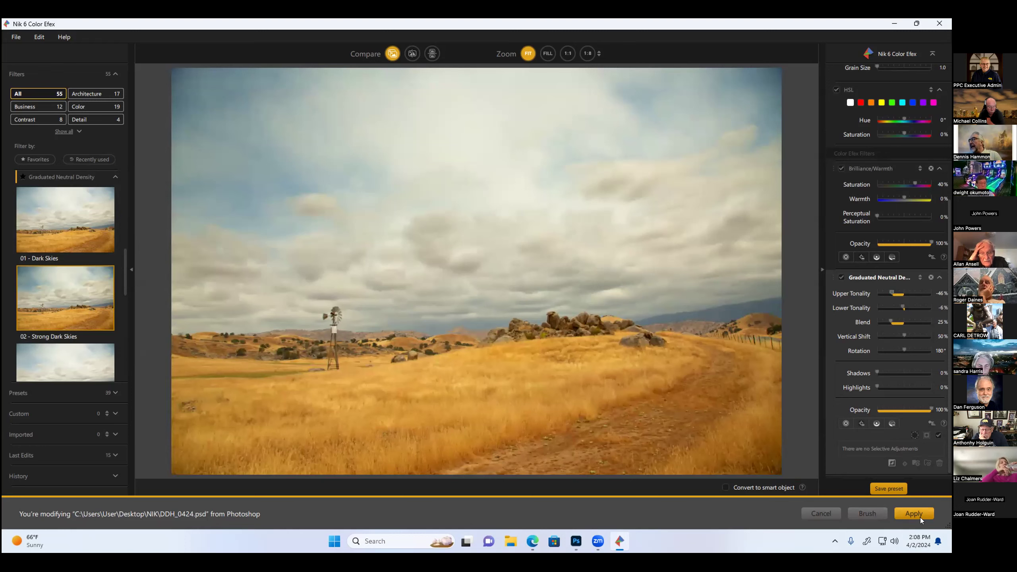
# Apply the Color Efex result as a Photoshop layer and expand the Nik Collection 6 palette.
pyautogui.click(916, 511)
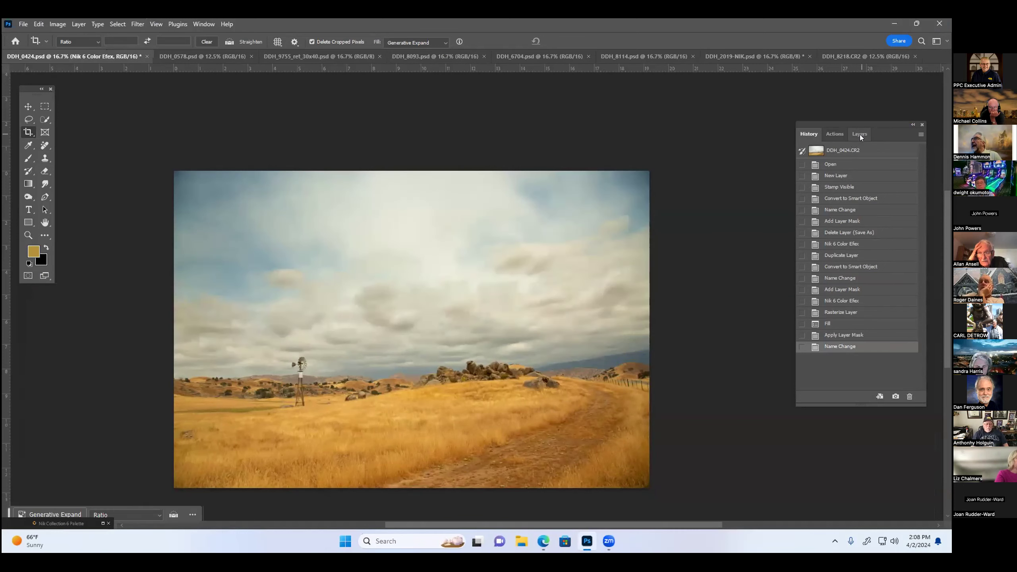
pyautogui.click(860, 134)
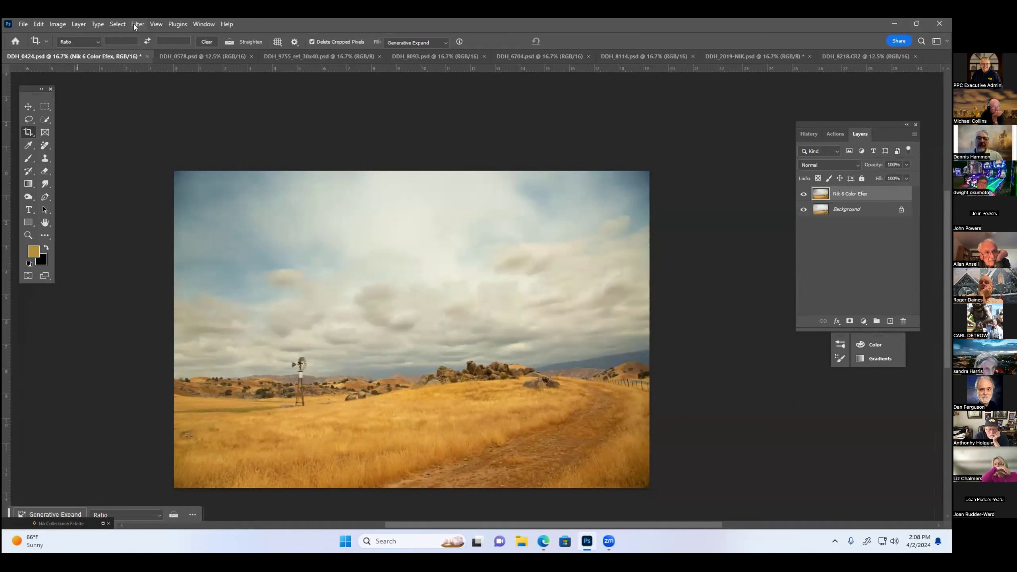
pyautogui.click(102, 523)
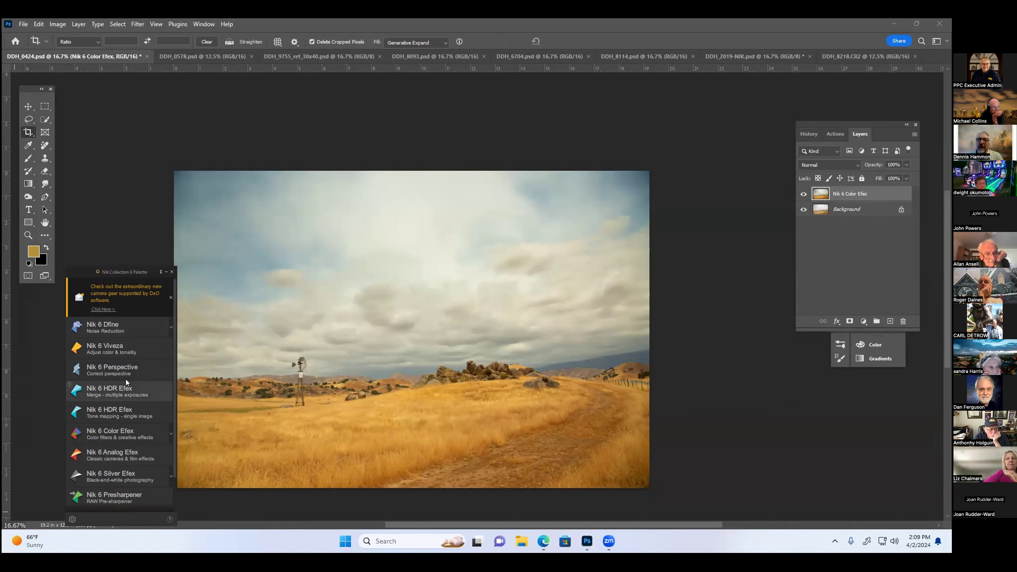
pyautogui.click(113, 431)
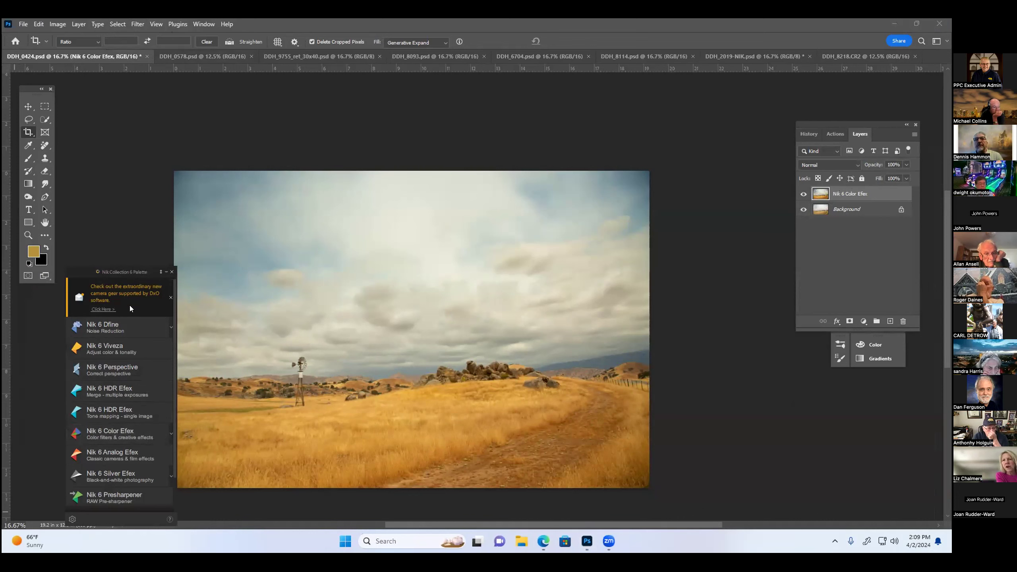
# Relaunch Nik 6 Color Efex and scroll the filter list down to Pro Contrast.
pyautogui.click(110, 430)
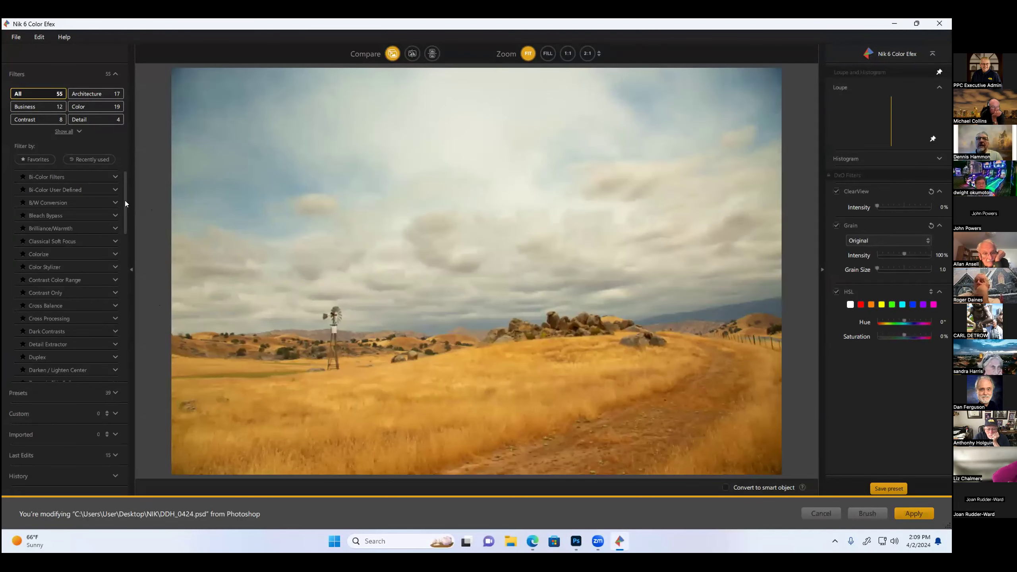
pyautogui.moveTo(124, 200); pyautogui.dragTo(120, 274)
pyautogui.scroll(-1, 120, 280)
pyautogui.scroll(-1, 120, 281)
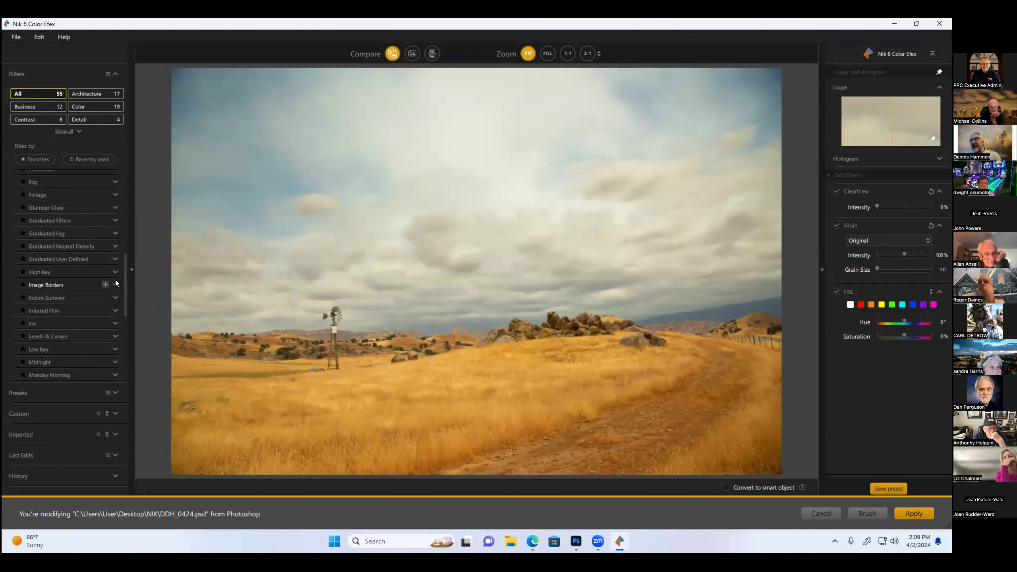
pyautogui.moveTo(123, 281); pyautogui.dragTo(117, 319)
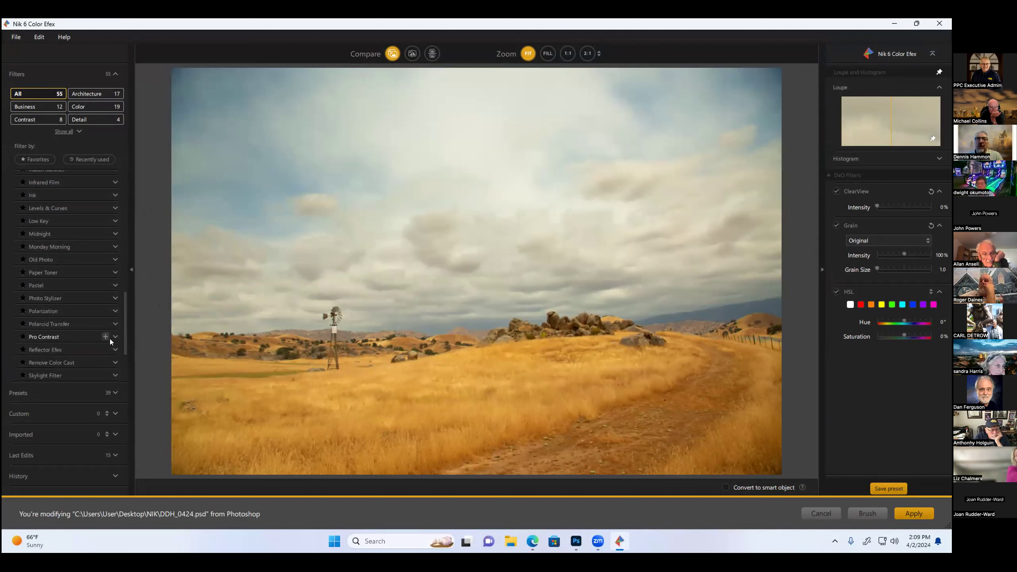
# Apply Pro Contrast Auto Enhance with Color Cast 35%, Dynamic Contrast 24%, opacity 67%.
pyautogui.click(108, 336)
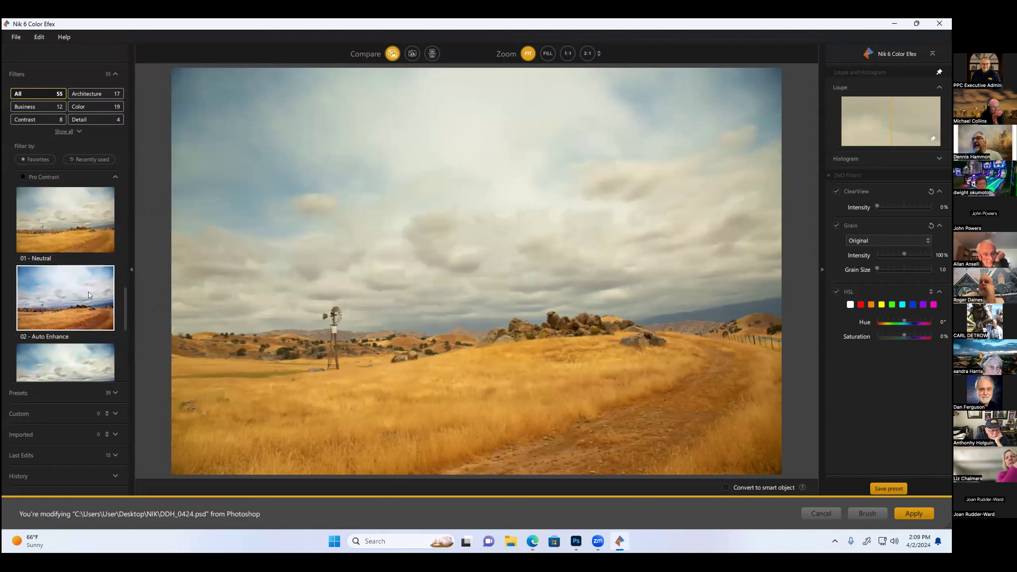
pyautogui.click(87, 295)
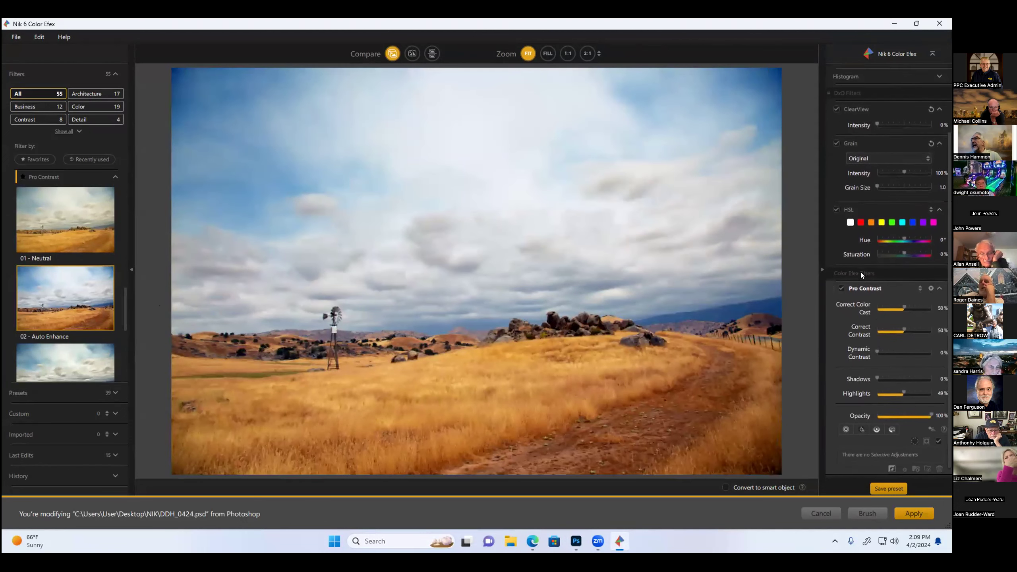
pyautogui.moveTo(901, 301)
pyautogui.mouseDown()
pyautogui.moveTo(892, 303)
pyautogui.moveTo(913, 340)
pyautogui.moveTo(889, 345)
pyautogui.mouseUp()
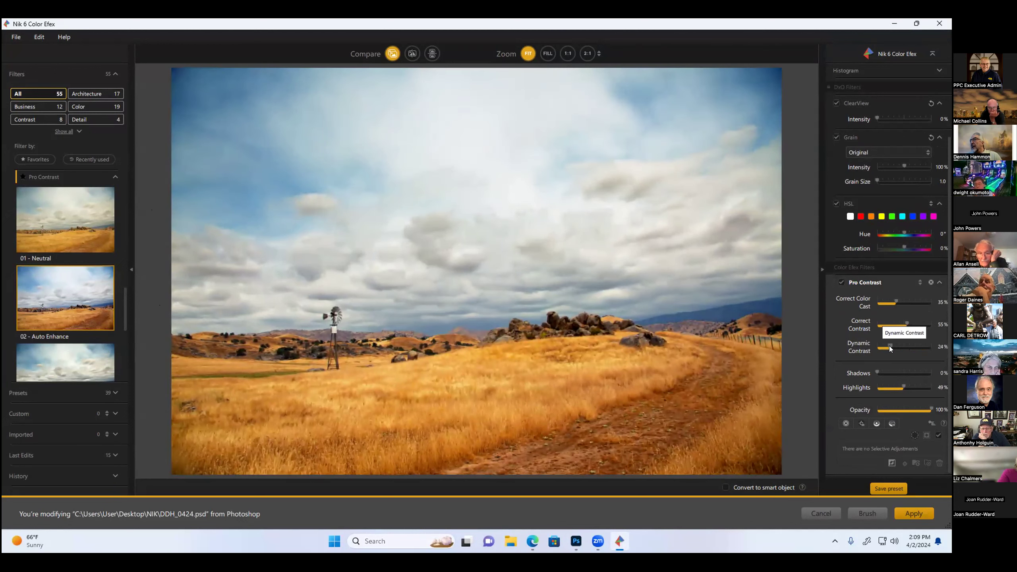
pyautogui.moveTo(929, 408)
pyautogui.mouseDown()
pyautogui.moveTo(866, 416)
pyautogui.moveTo(913, 408)
pyautogui.mouseUp()
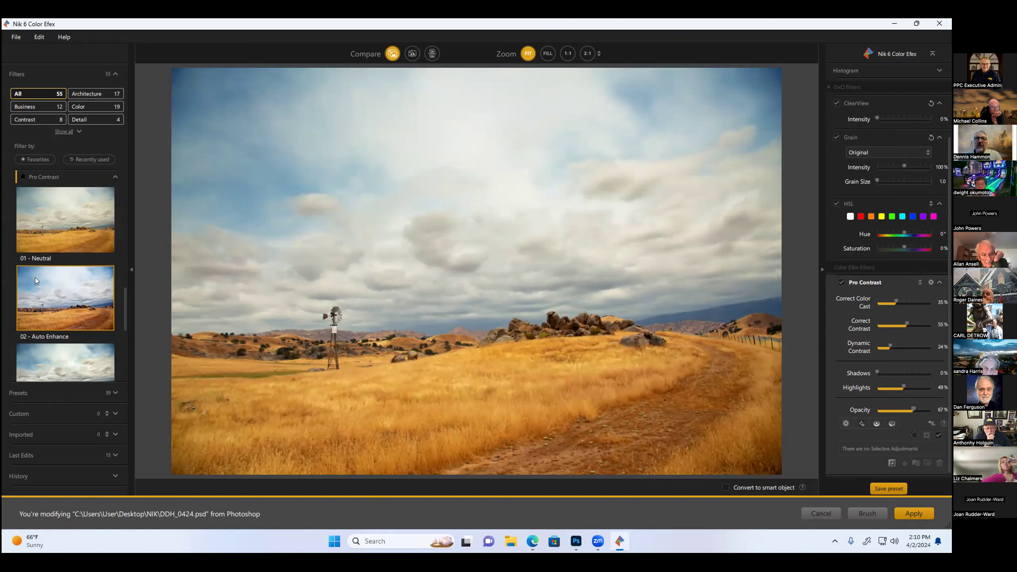
# Scroll back and forth through the filter list to browse other filters.
pyautogui.scroll(-10, 35, 278)
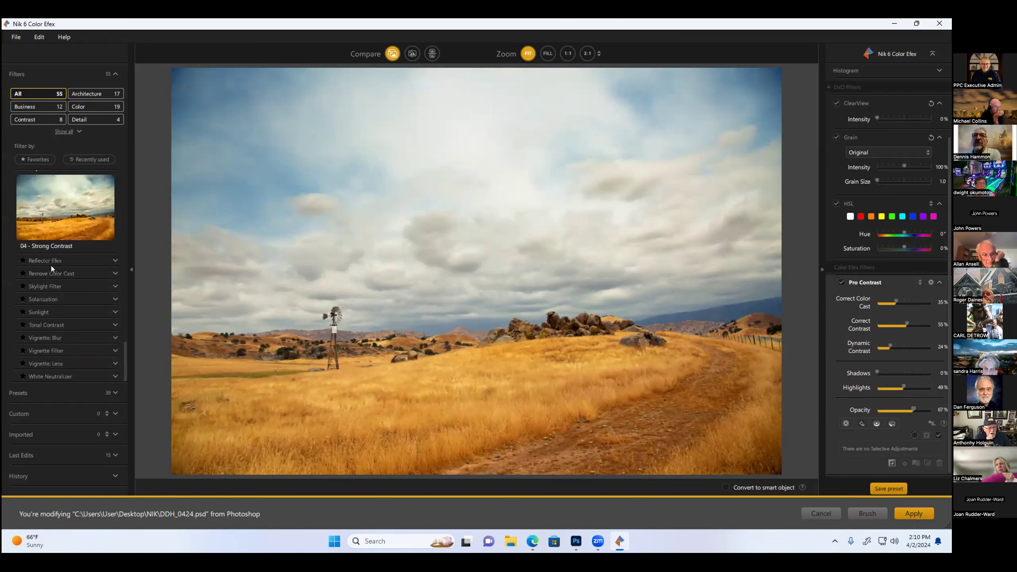
pyautogui.scroll(2, 66, 277)
pyautogui.scroll(2, 67, 278)
pyautogui.scroll(2, 68, 276)
pyautogui.scroll(2, 69, 277)
pyautogui.scroll(3, 69, 277)
pyautogui.scroll(3, 70, 277)
pyautogui.scroll(3, 69, 277)
pyautogui.scroll(1, 74, 284)
pyautogui.scroll(-1, 74, 284)
pyautogui.scroll(-1, 74, 284)
pyautogui.scroll(-1, 74, 284)
pyautogui.scroll(-1, 74, 284)
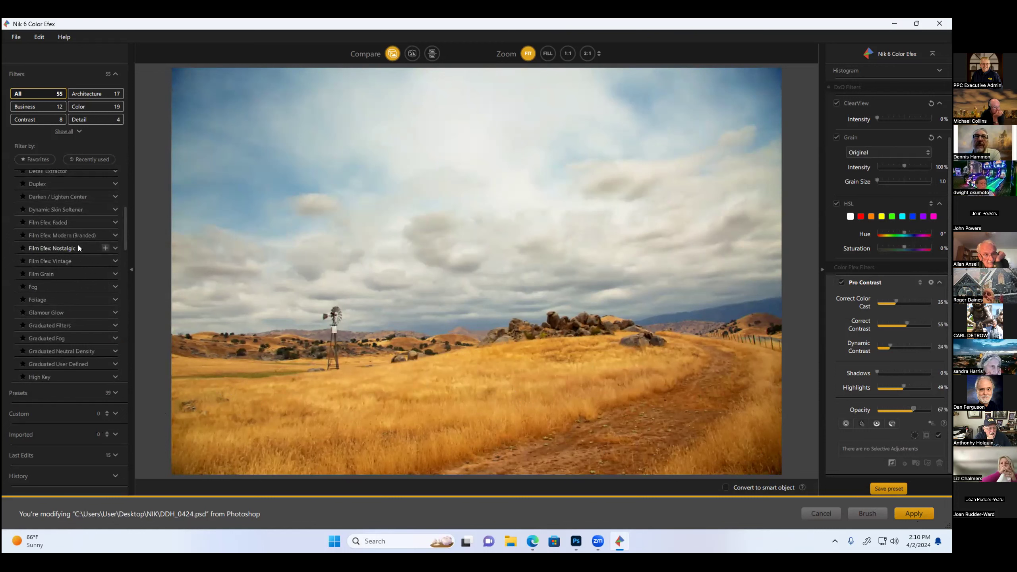
pyautogui.scroll(-1, 84, 289)
pyautogui.scroll(-1, 85, 290)
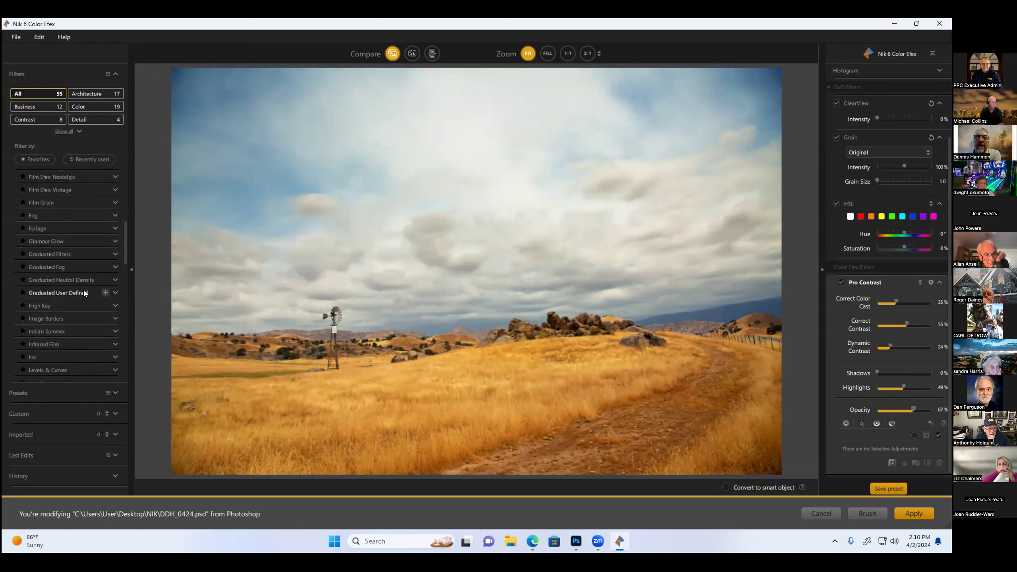
# Add the Image Borders 01 - Type 1 preset and widen the border to Size 69%.
pyautogui.click(115, 318)
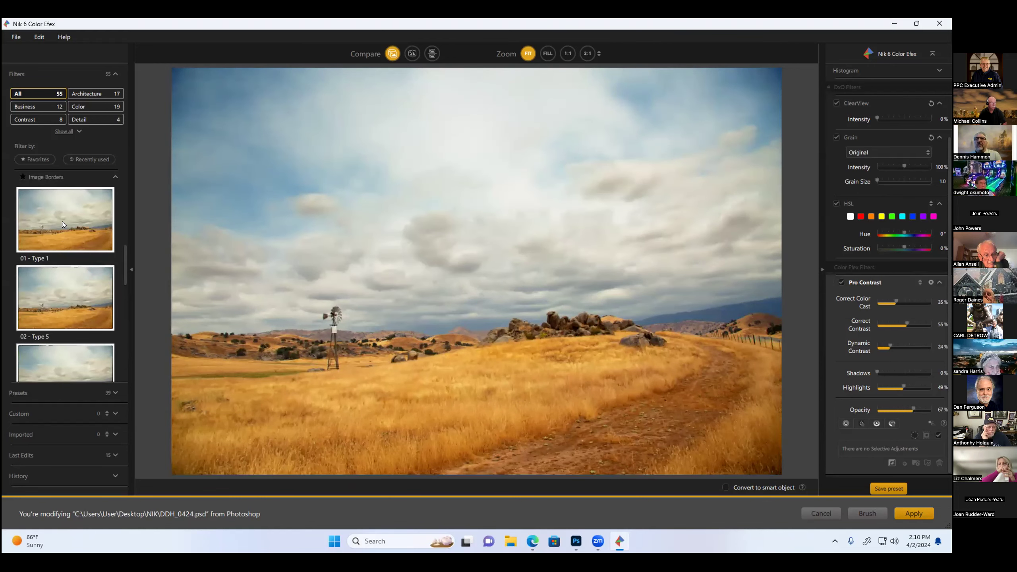
pyautogui.click(64, 219)
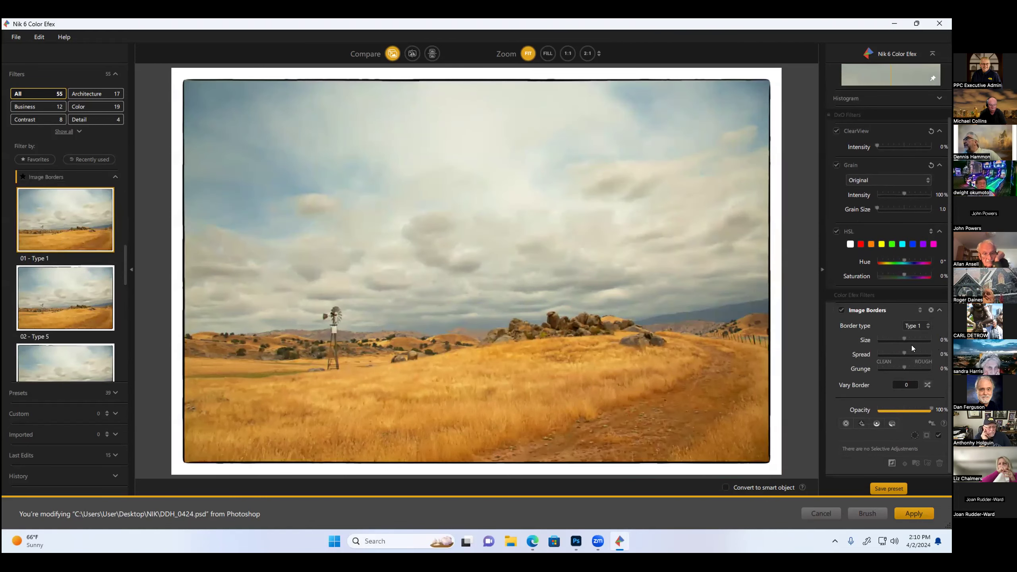
pyautogui.click(924, 325)
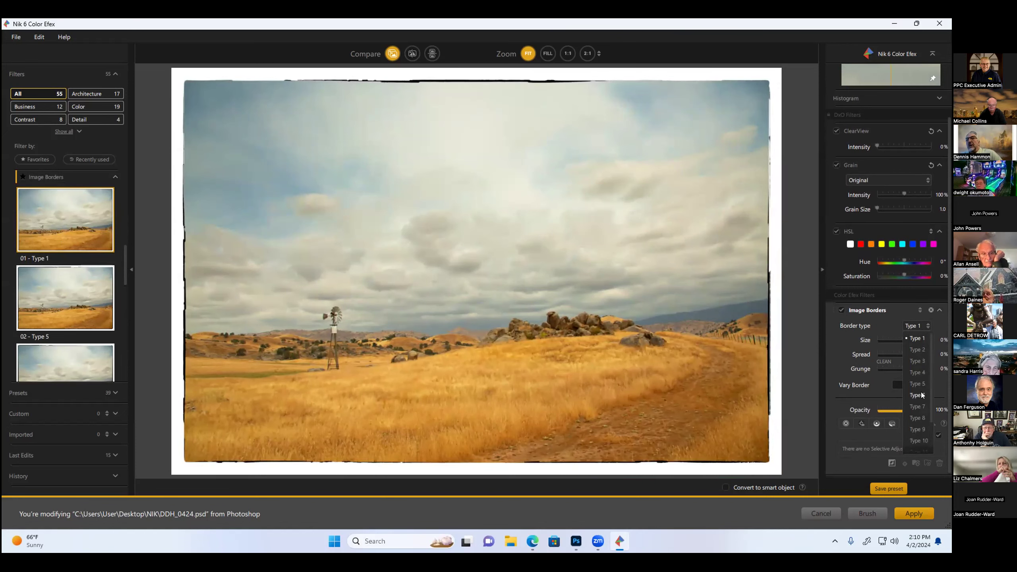
pyautogui.click(889, 339)
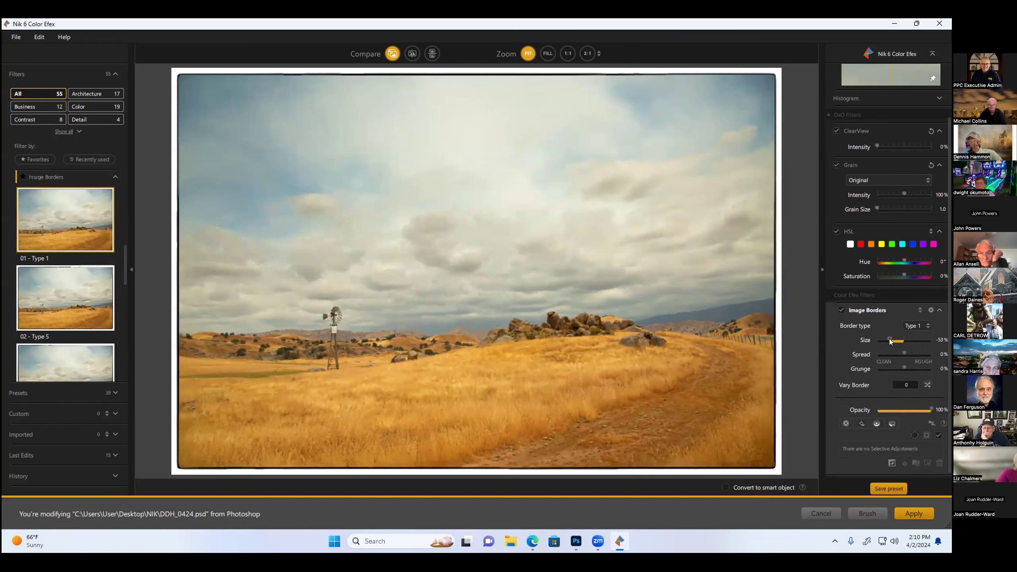
pyautogui.moveTo(891, 339)
pyautogui.mouseDown()
pyautogui.moveTo(930, 340)
pyautogui.moveTo(917, 340)
pyautogui.mouseUp()
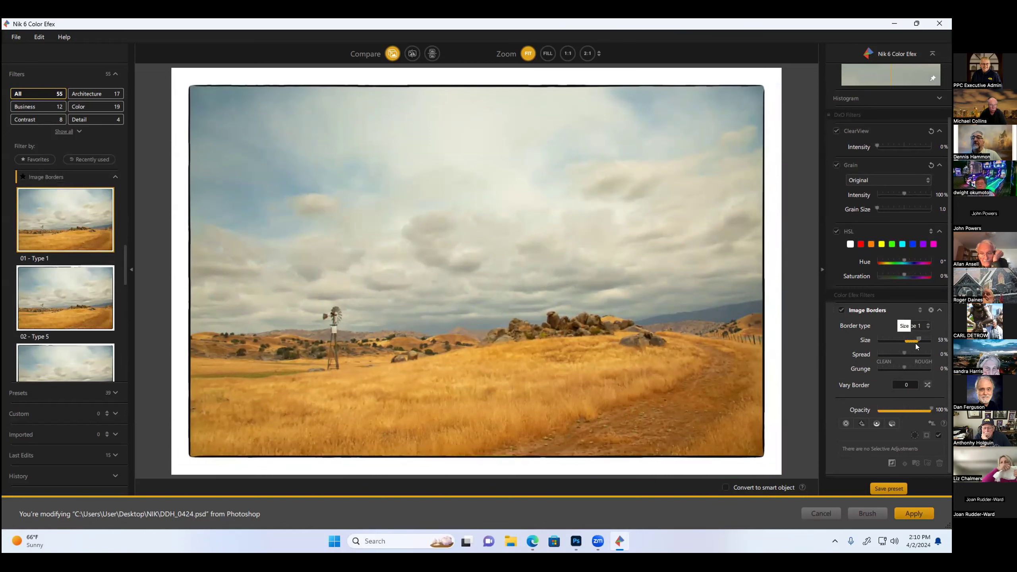
pyautogui.moveTo(916, 344)
pyautogui.mouseDown()
pyautogui.moveTo(923, 351)
pyautogui.moveTo(893, 355)
pyautogui.moveTo(901, 349)
pyautogui.moveTo(907, 367)
pyautogui.mouseUp()
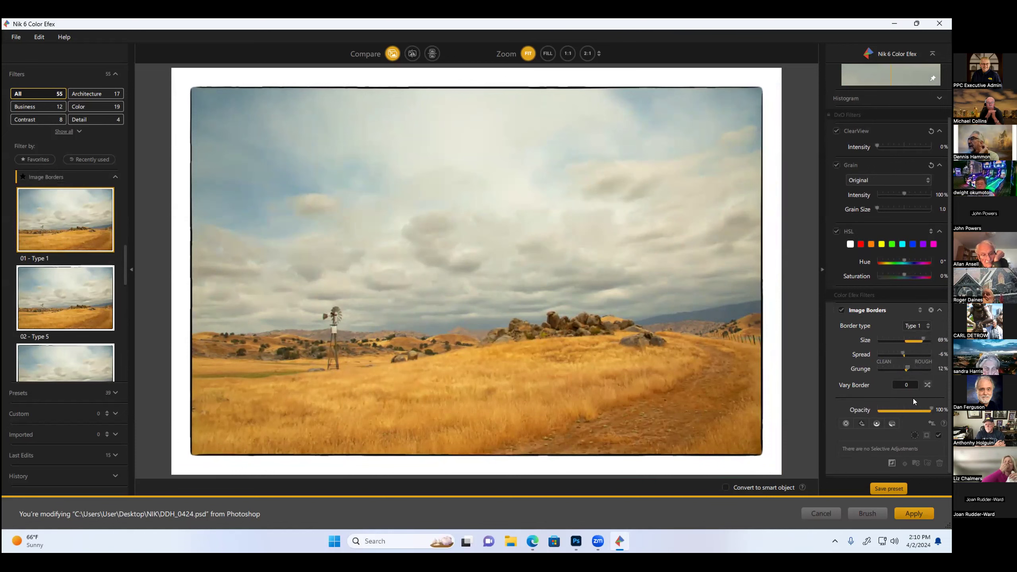
# Keep border type Type 1 and apply the border back to Photoshop.
pyautogui.click(925, 327)
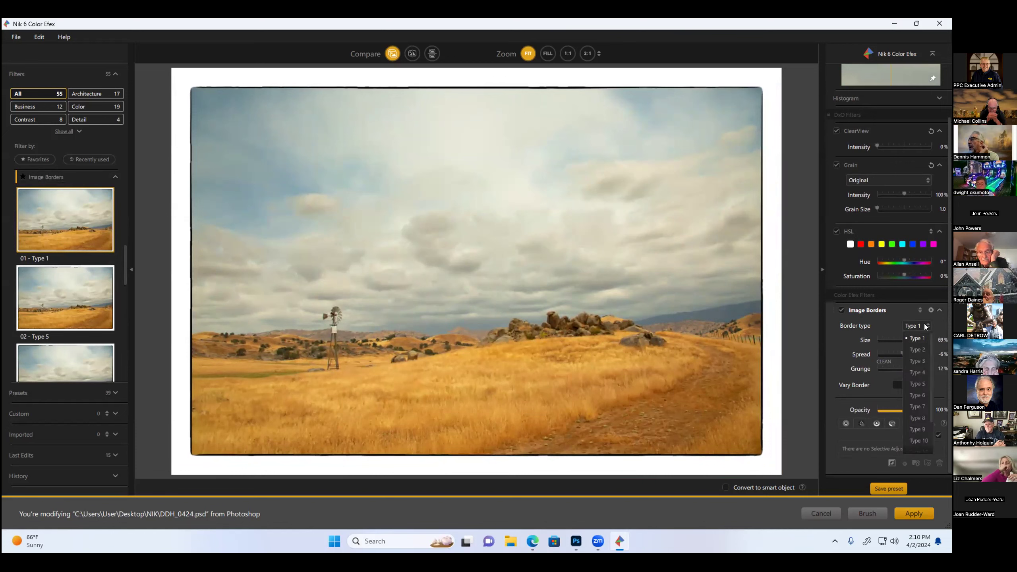
pyautogui.scroll(-1, 914, 339)
pyautogui.scroll(-1, 915, 339)
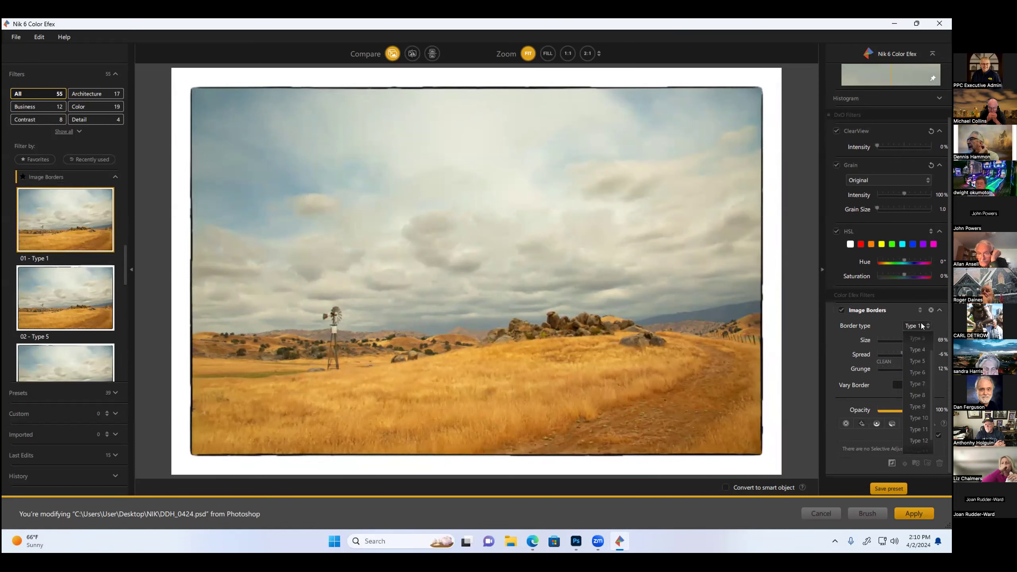
pyautogui.click(884, 319)
pyautogui.click(908, 512)
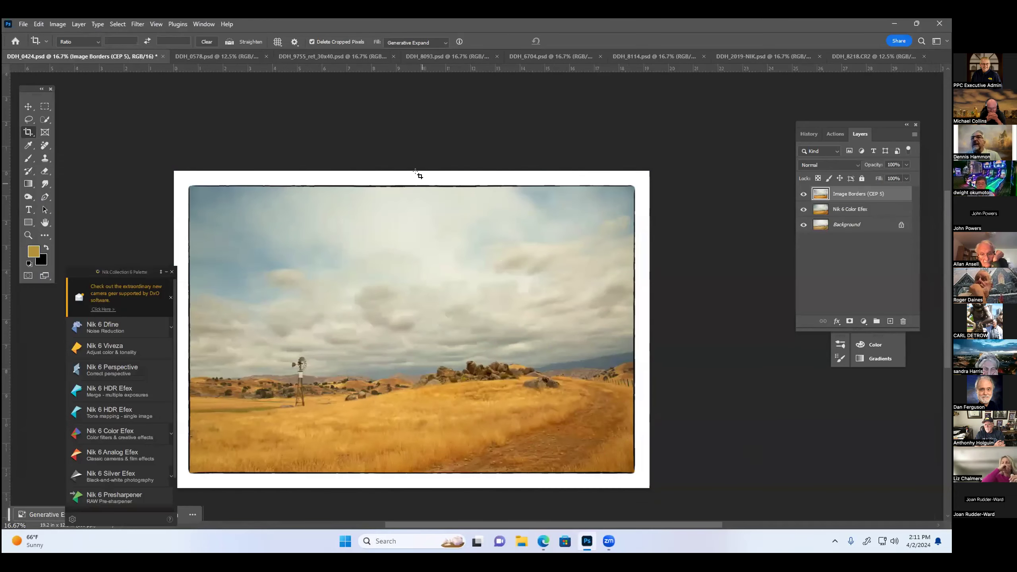
# Collapse the Nik Collection palette and hide the Image Borders (CEP 5) layer.
pyautogui.click(163, 272)
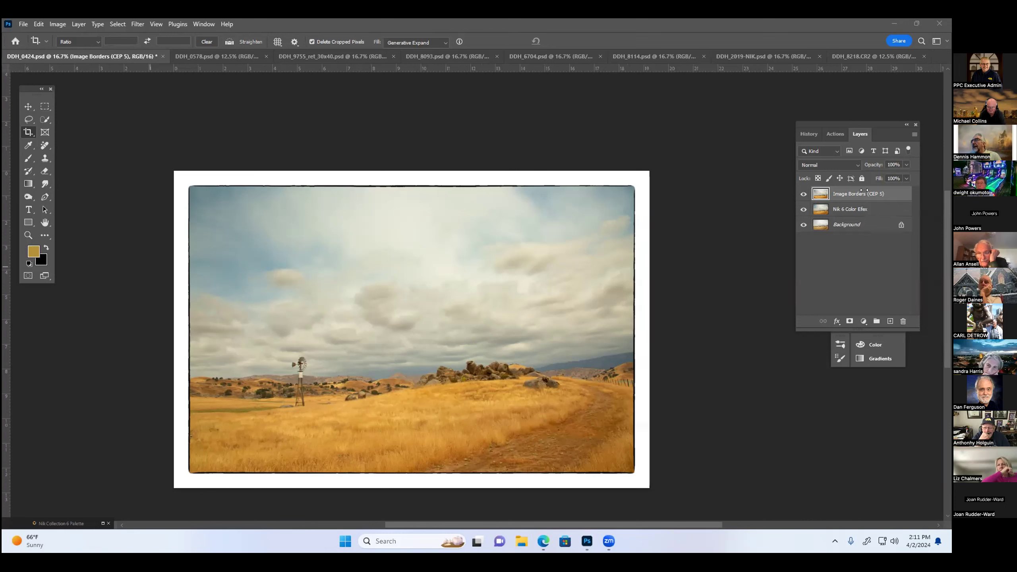
pyautogui.click(803, 194)
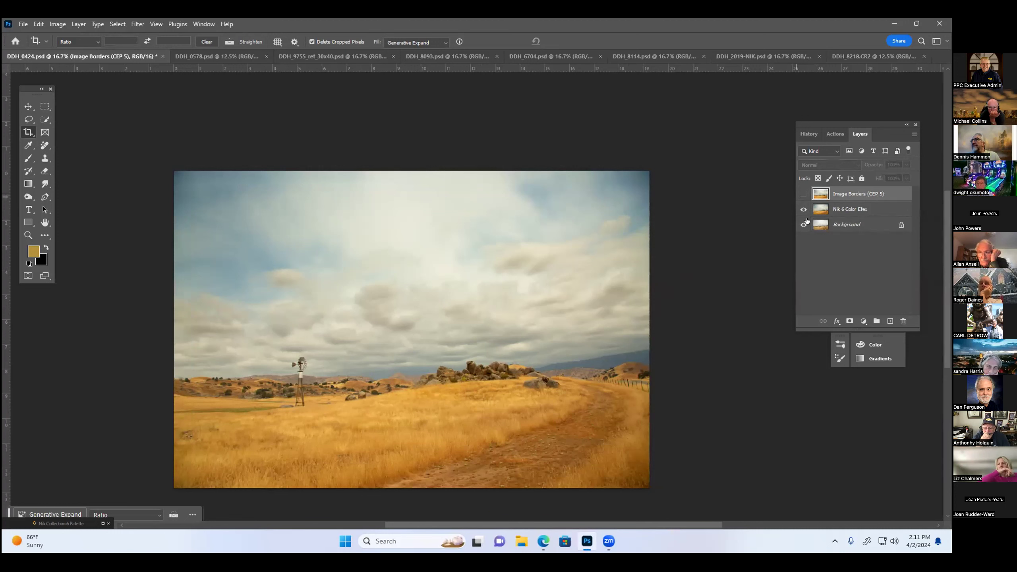
pyautogui.click(802, 193)
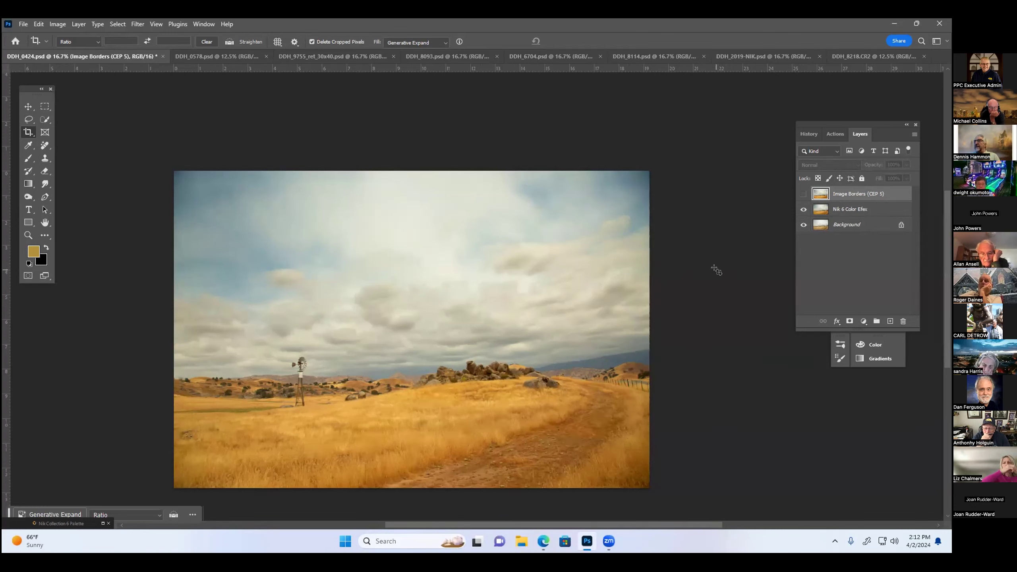
# Drag the Nik 6 Color Efex layer's opacity down to compare, leaving it at full opacity.
pyautogui.click(847, 210)
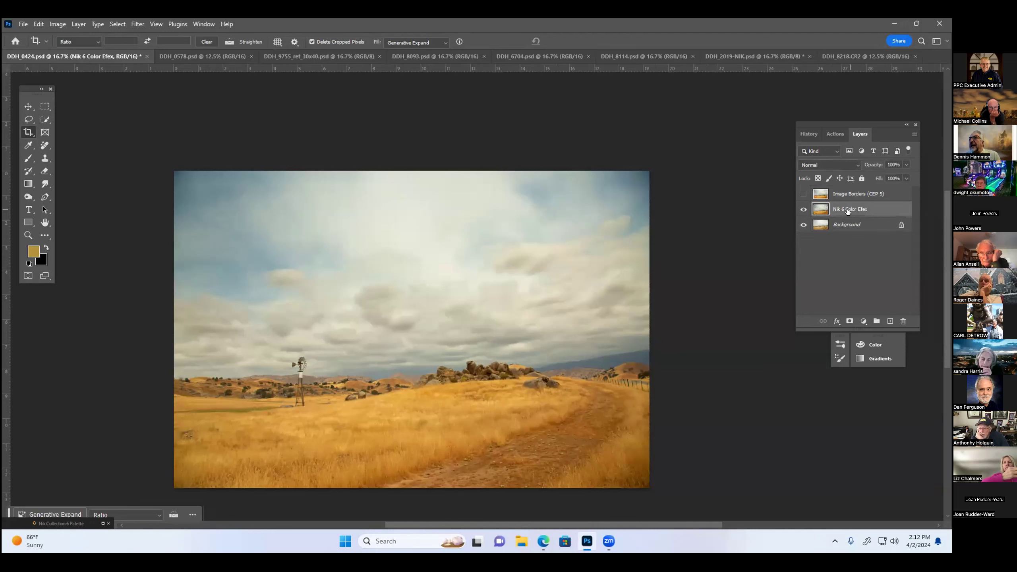
pyautogui.click(905, 164)
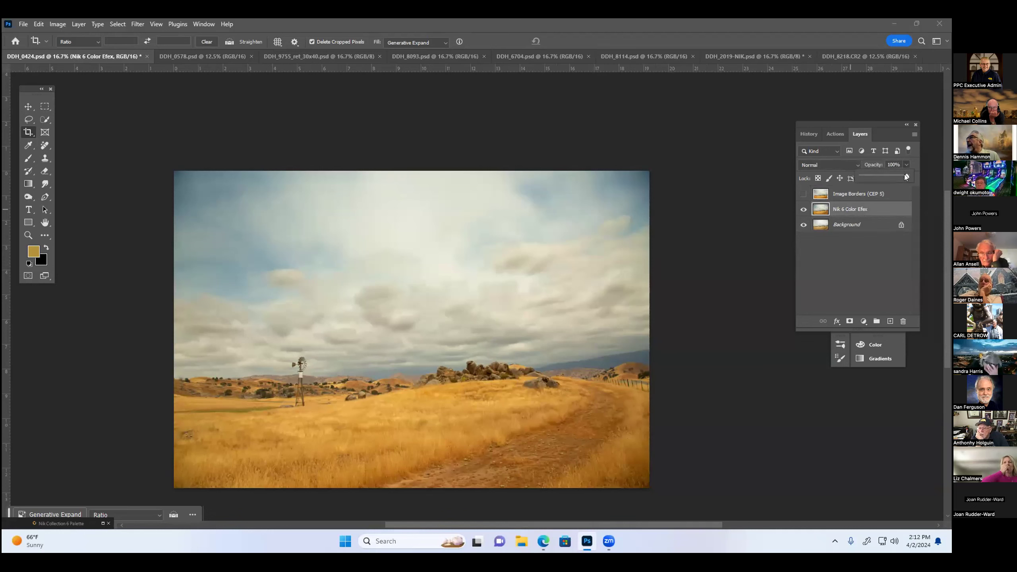
pyautogui.moveTo(903, 175); pyautogui.dragTo(843, 180)
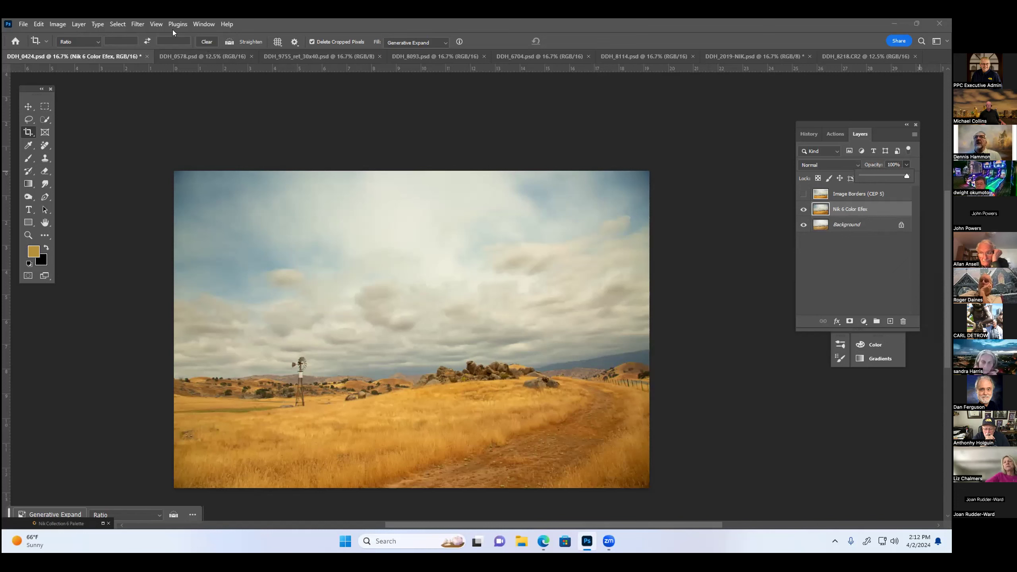
pyautogui.click(133, 25)
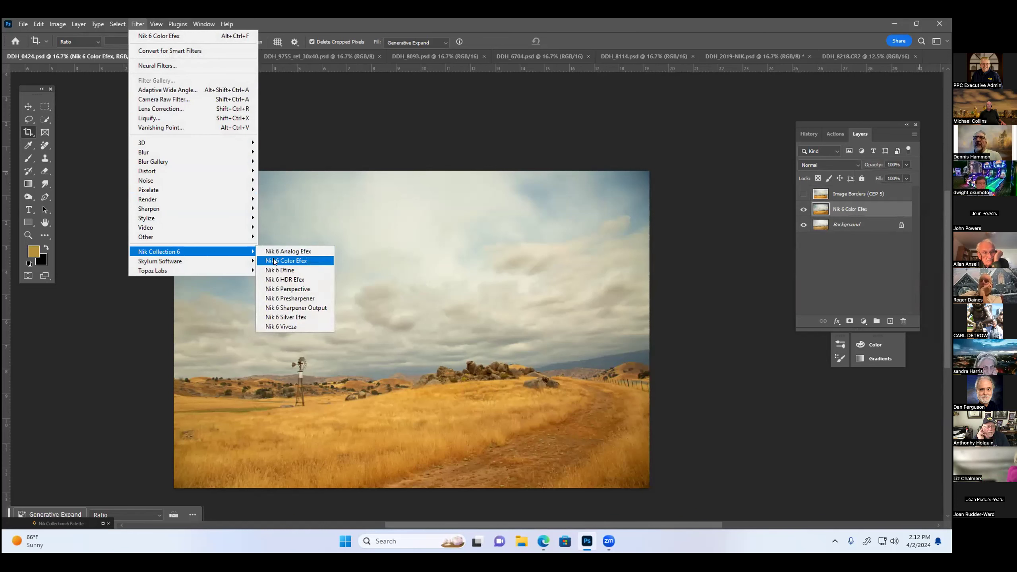
pyautogui.moveTo(159, 252)
pyautogui.click(273, 261)
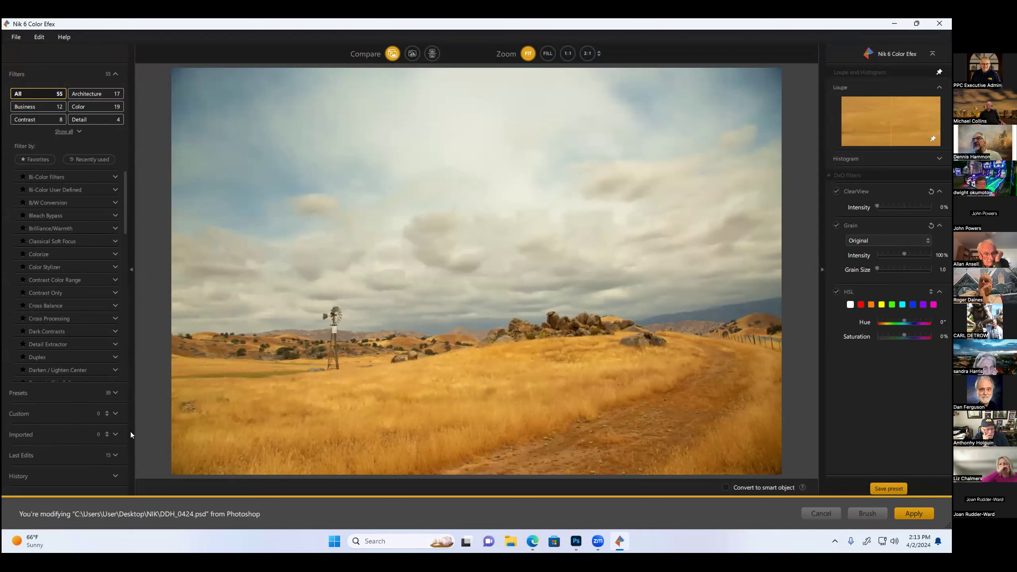
pyautogui.click(116, 455)
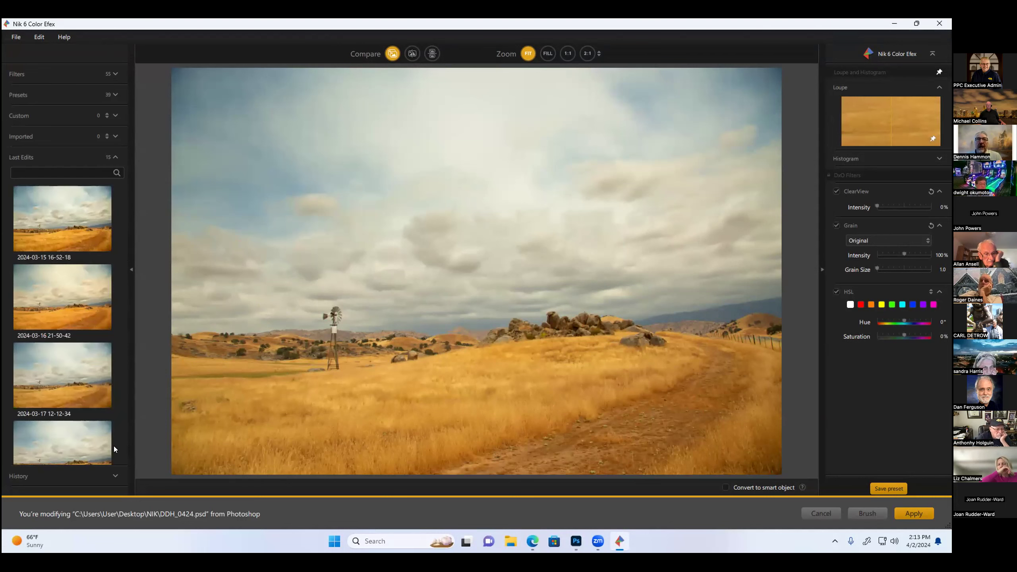
pyautogui.scroll(-1, 79, 279)
pyautogui.scroll(-5, 80, 279)
pyautogui.scroll(-5, 79, 279)
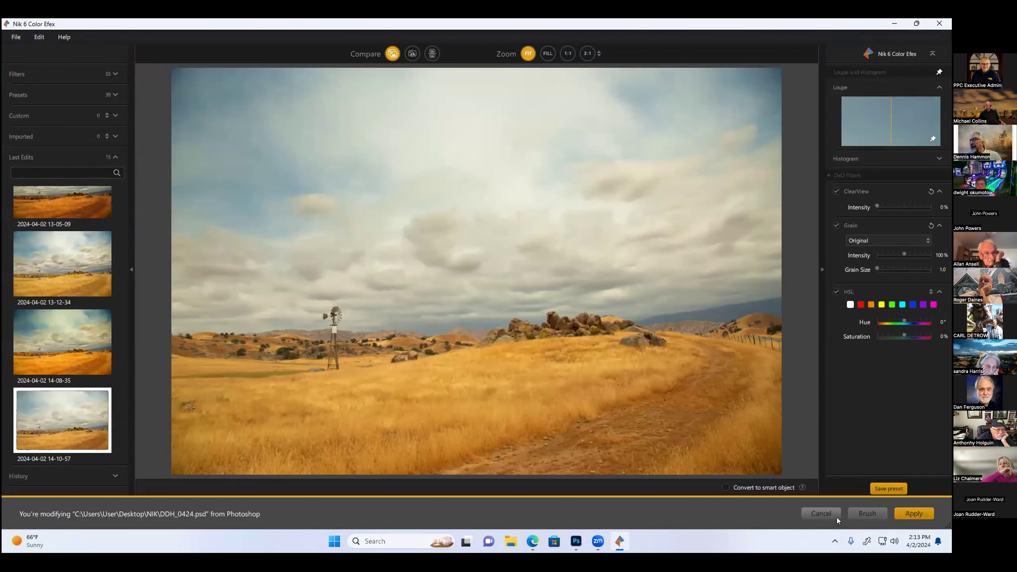
pyautogui.click(817, 514)
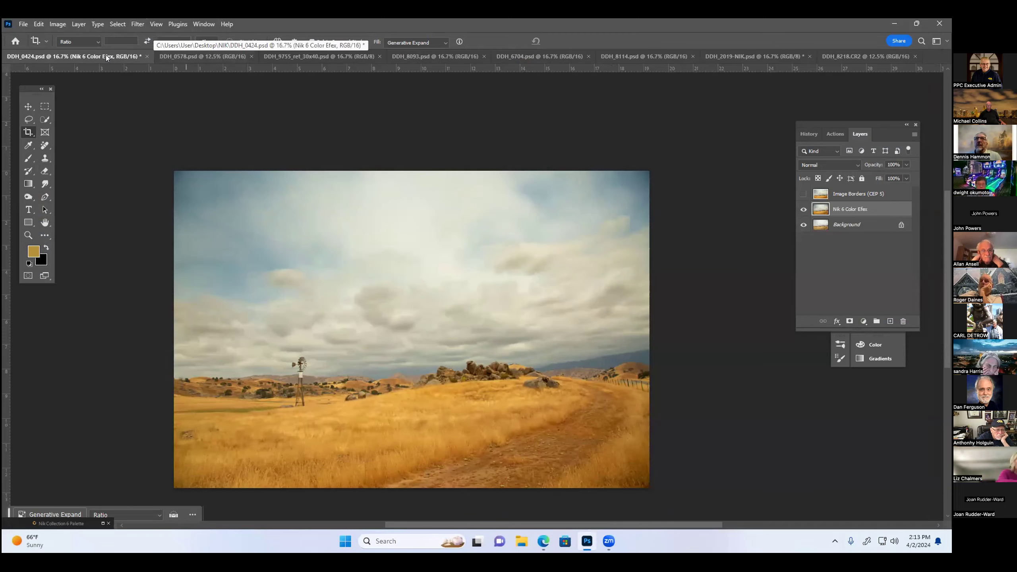
# Float the DDH_0424 document in its own window and move it toward the centre.
pyautogui.moveTo(105, 55); pyautogui.dragTo(133, 106)
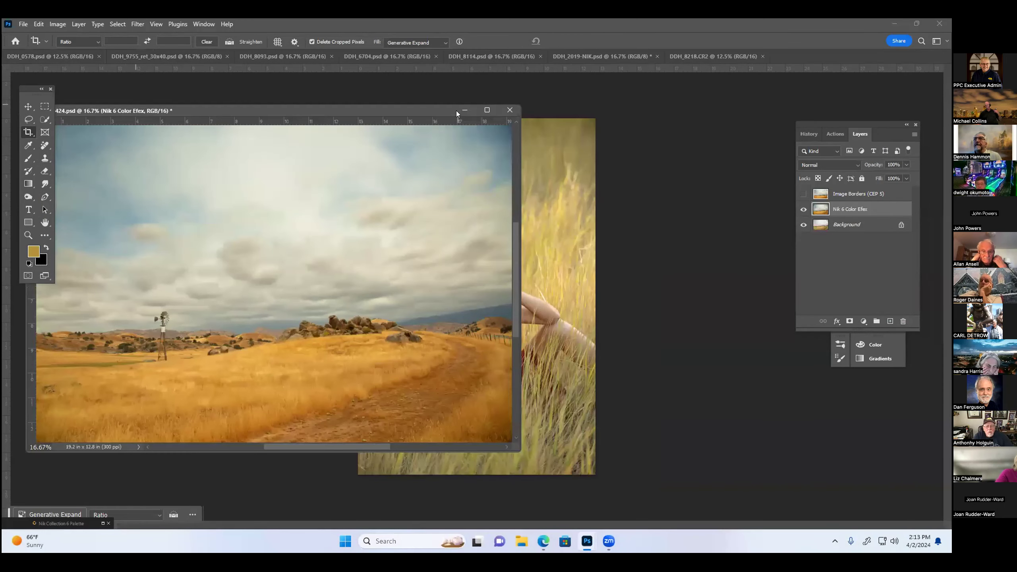
pyautogui.moveTo(472, 111); pyautogui.dragTo(598, 101)
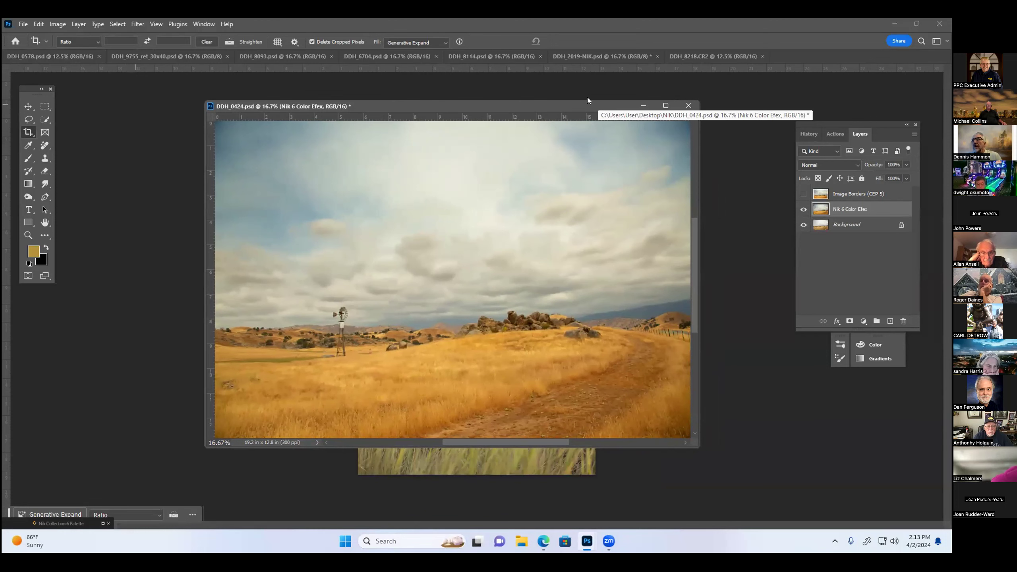
pyautogui.moveTo(552, 105); pyautogui.dragTo(535, 116)
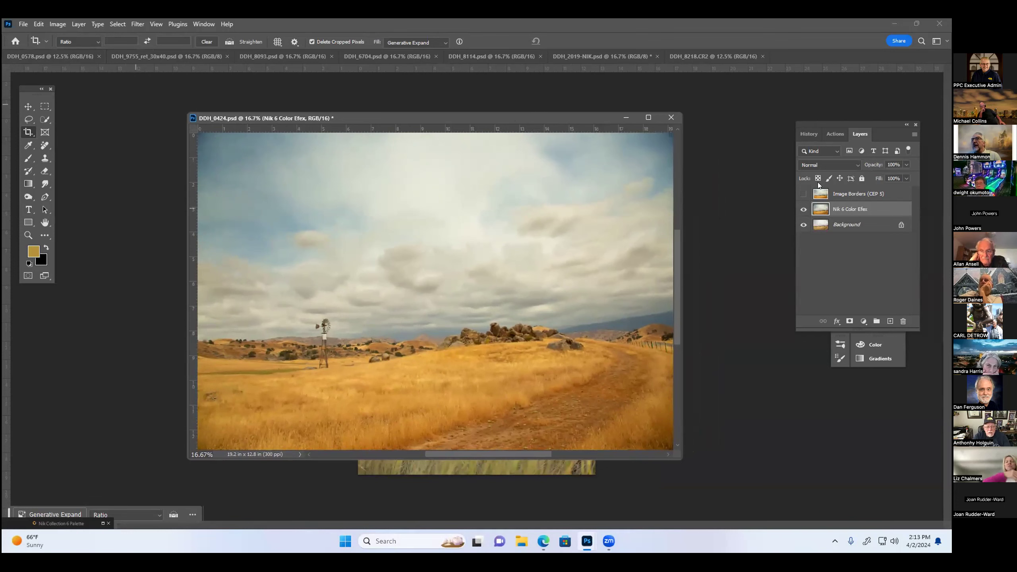
pyautogui.click(137, 25)
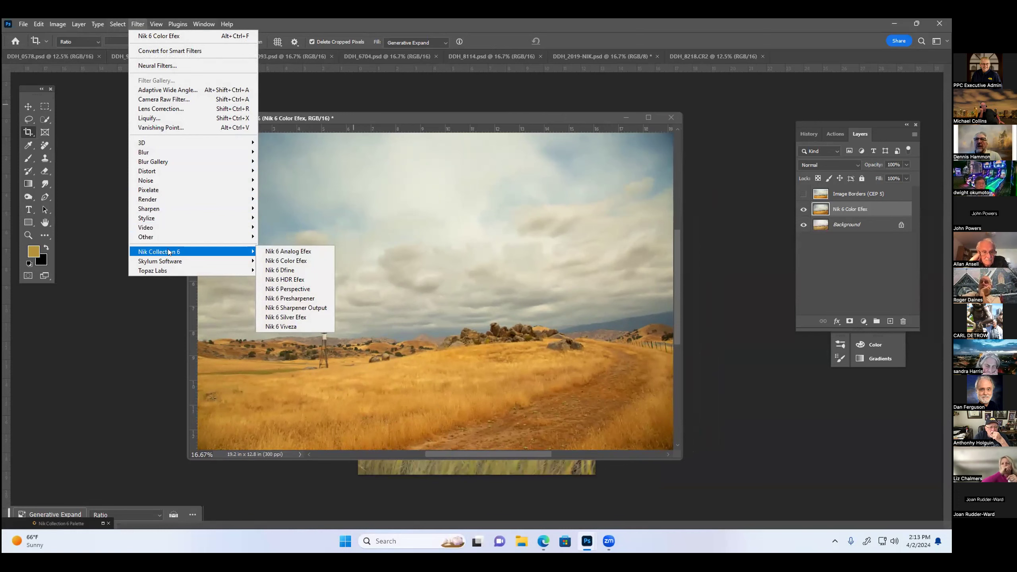
# Launch Nik 6 Viveza on the landscape and apply the 002 Blue Hour preset.
pyautogui.click(288, 326)
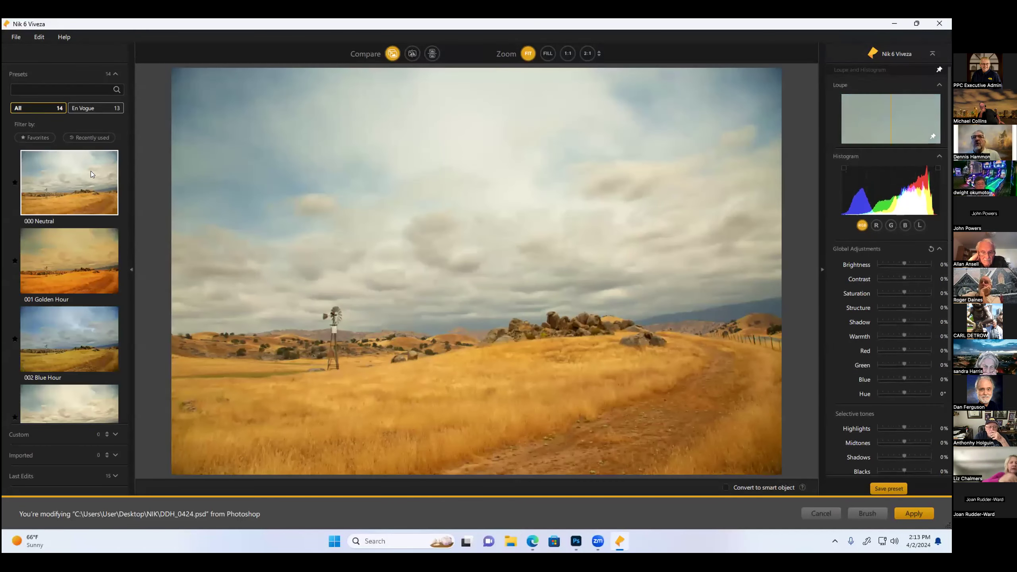
pyautogui.scroll(-1, 85, 249)
pyautogui.scroll(-1, 83, 276)
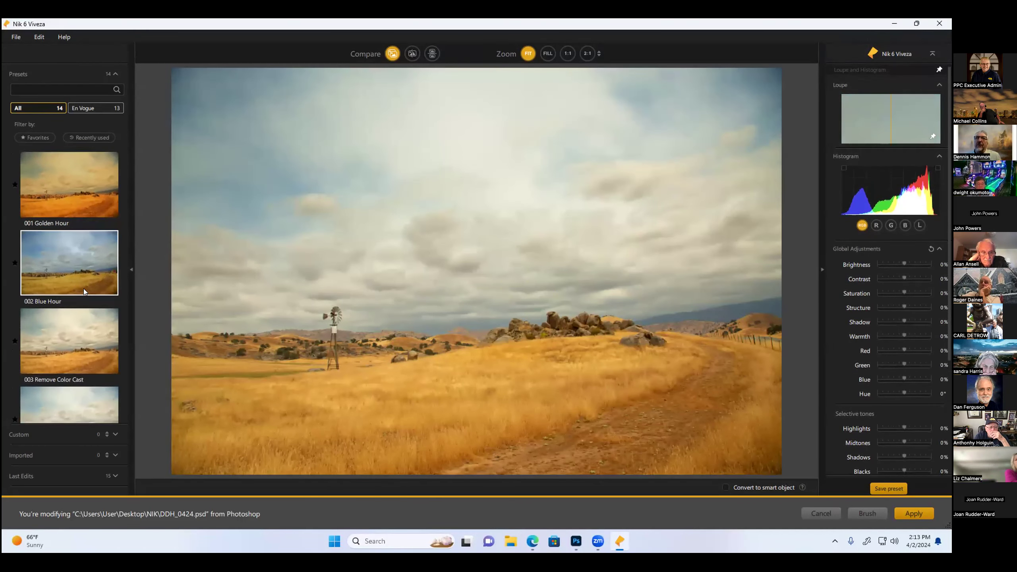
pyautogui.click(89, 265)
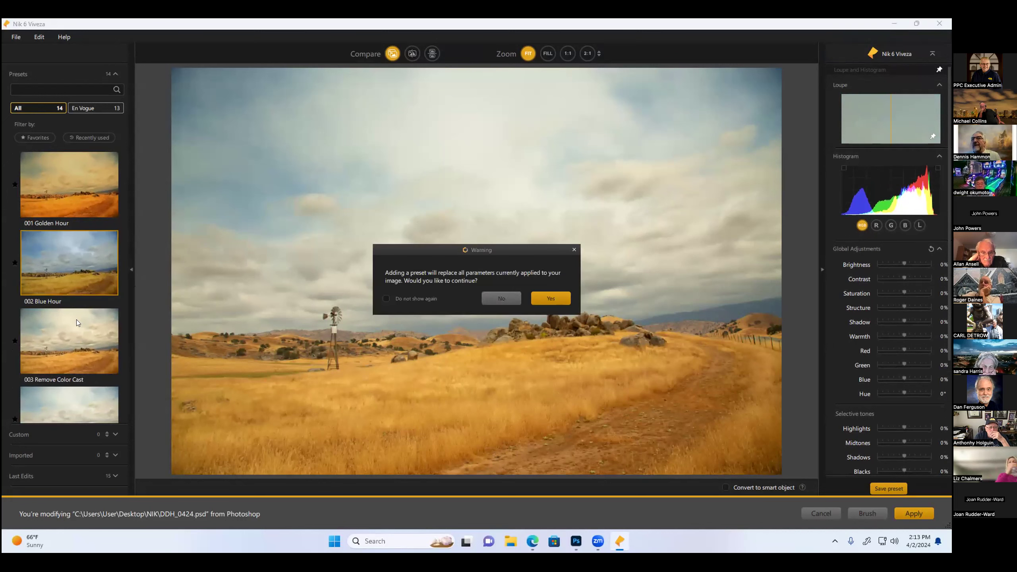
pyautogui.click(550, 296)
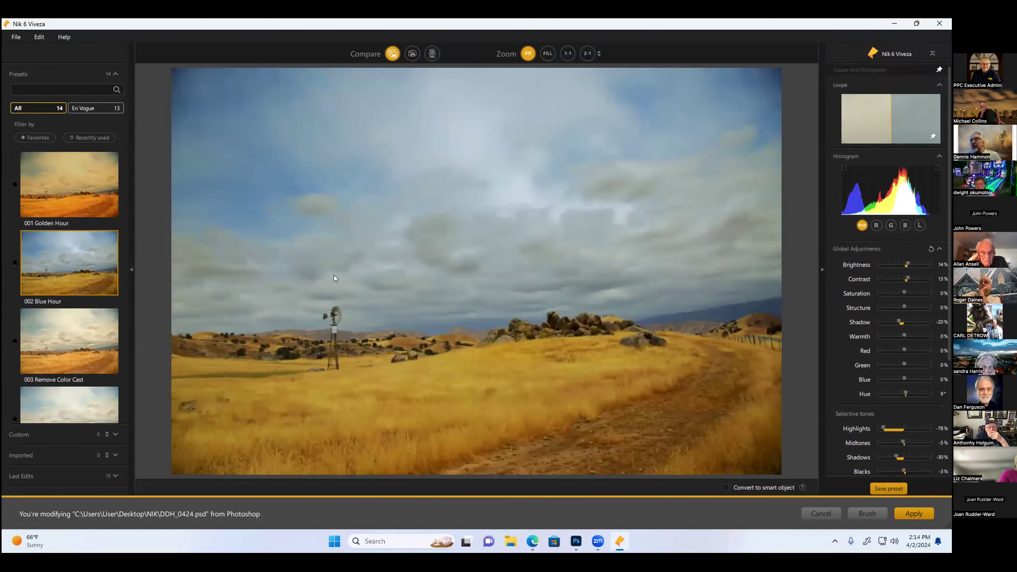
# Switch to the 005 Darken preset, then try a brightness boost and undo it.
pyautogui.scroll(-2, 59, 330)
pyautogui.scroll(-1, 60, 328)
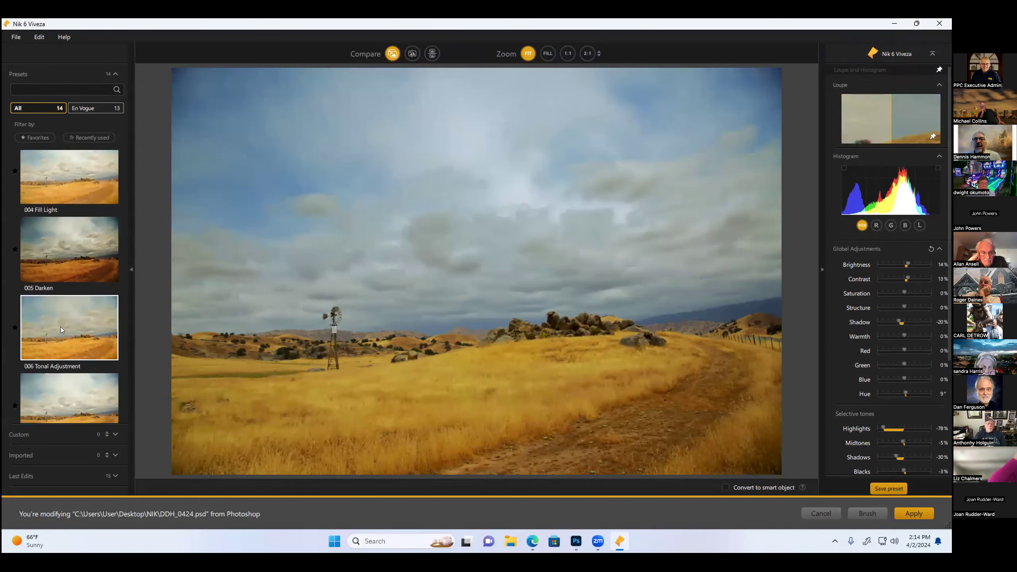
pyautogui.scroll(1, 59, 316)
pyautogui.click(73, 280)
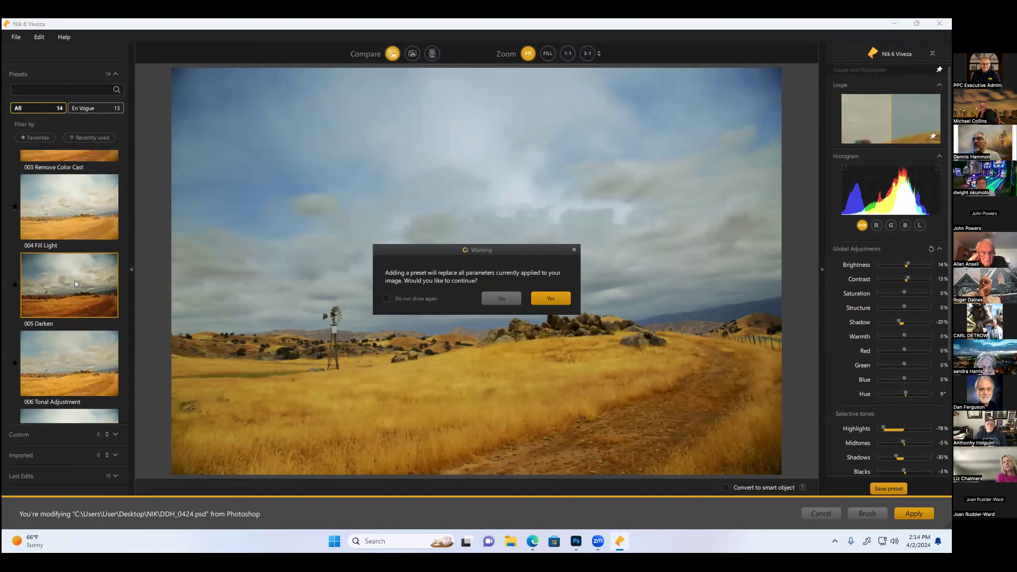
pyautogui.click(555, 296)
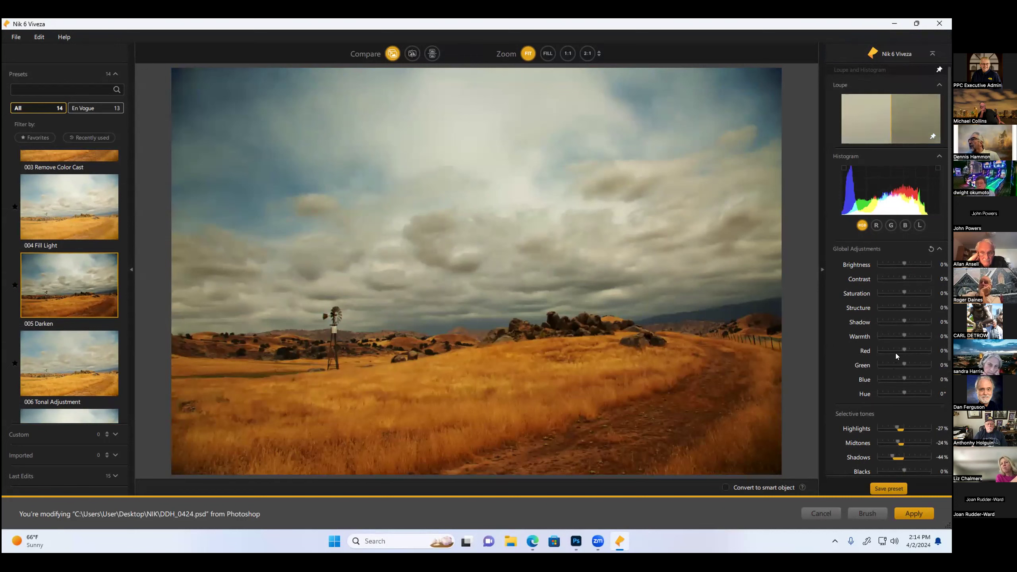
pyautogui.moveTo(901, 263); pyautogui.dragTo(910, 262)
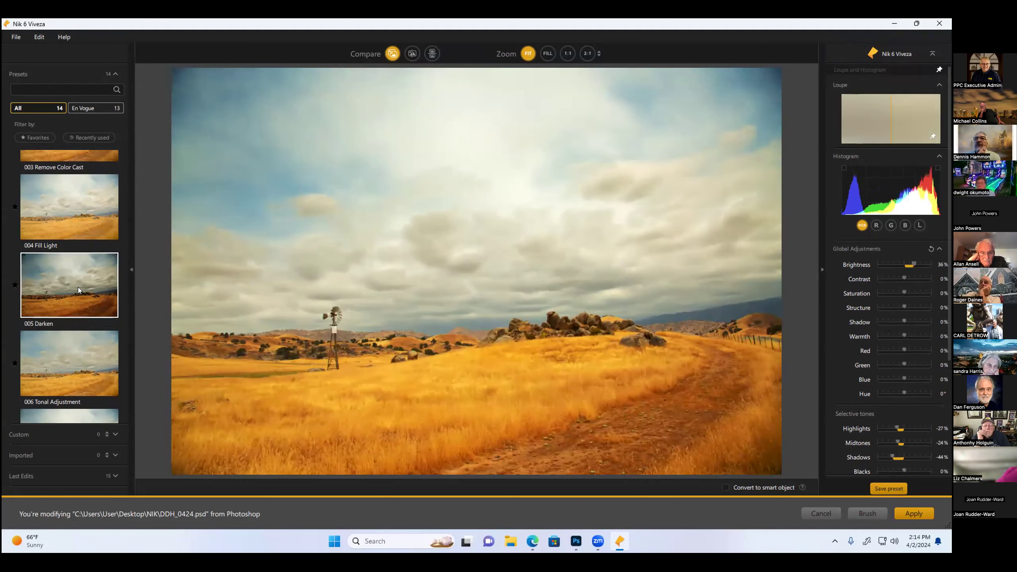
pyautogui.scroll(4, 94, 225)
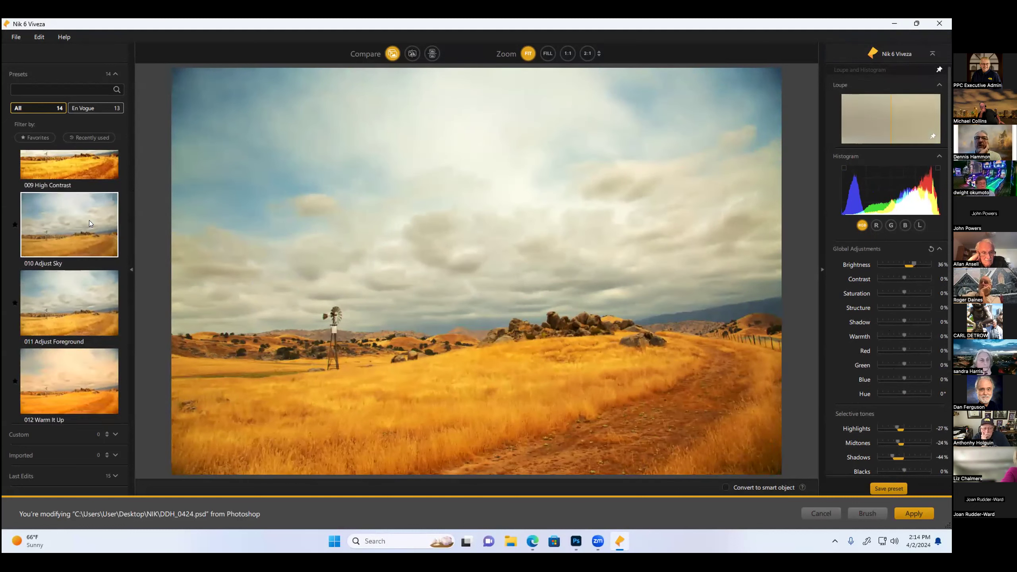
pyautogui.hotkey('ctrl', 'z')
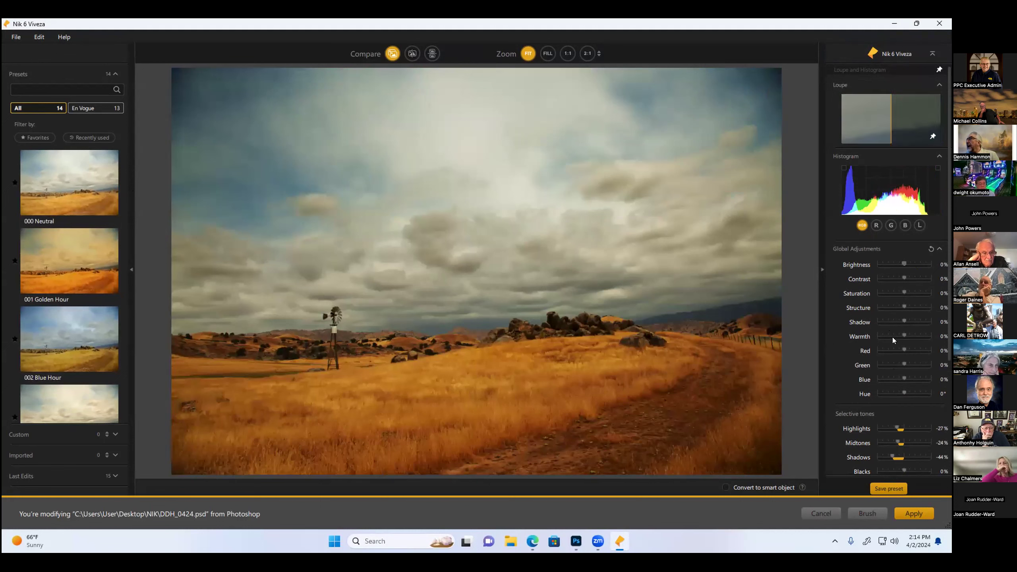
pyautogui.scroll(-4, 892, 337)
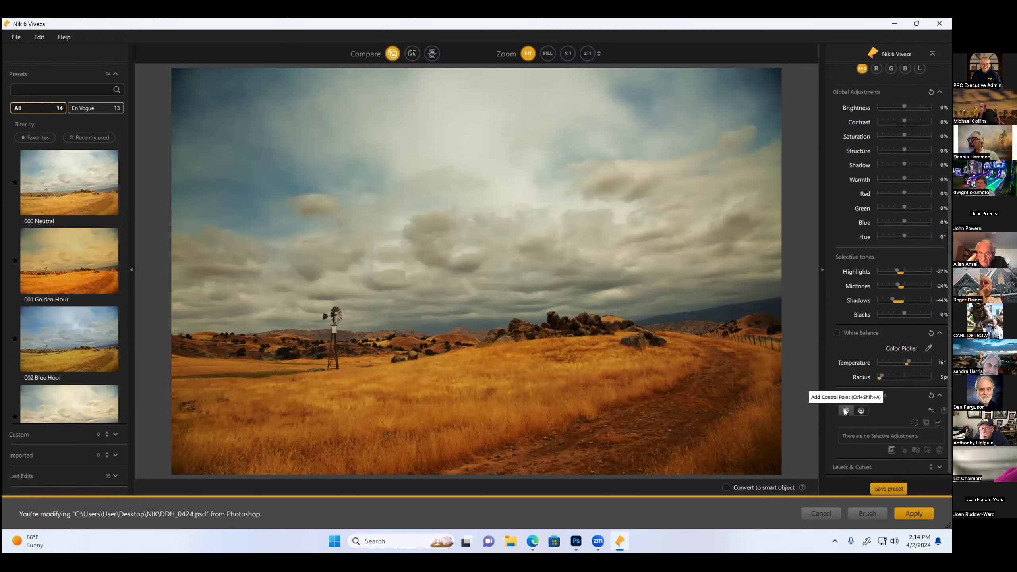
# Place three control points in the sky and widen the third across most of it.
pyautogui.click(845, 410)
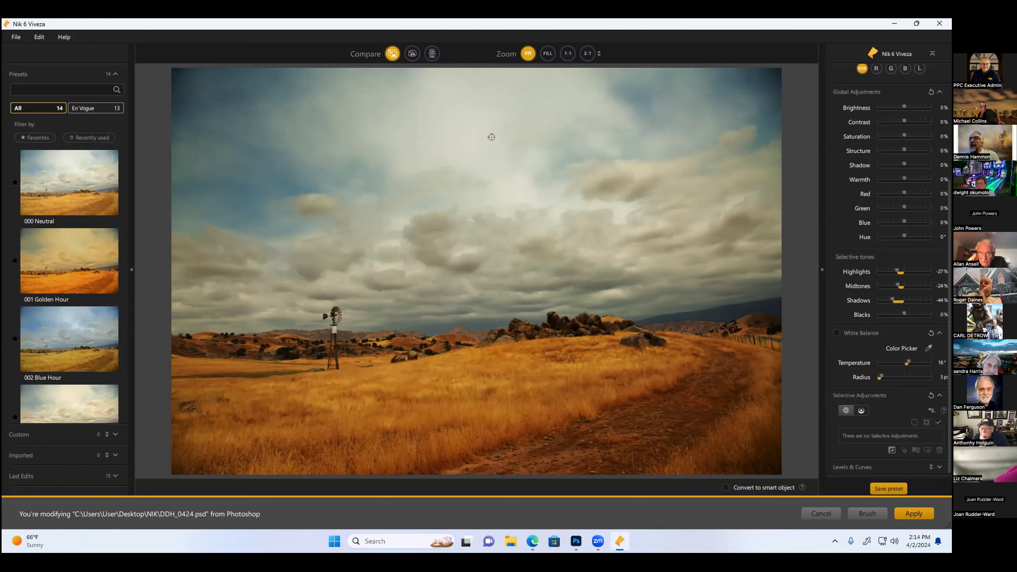
pyautogui.click(271, 157)
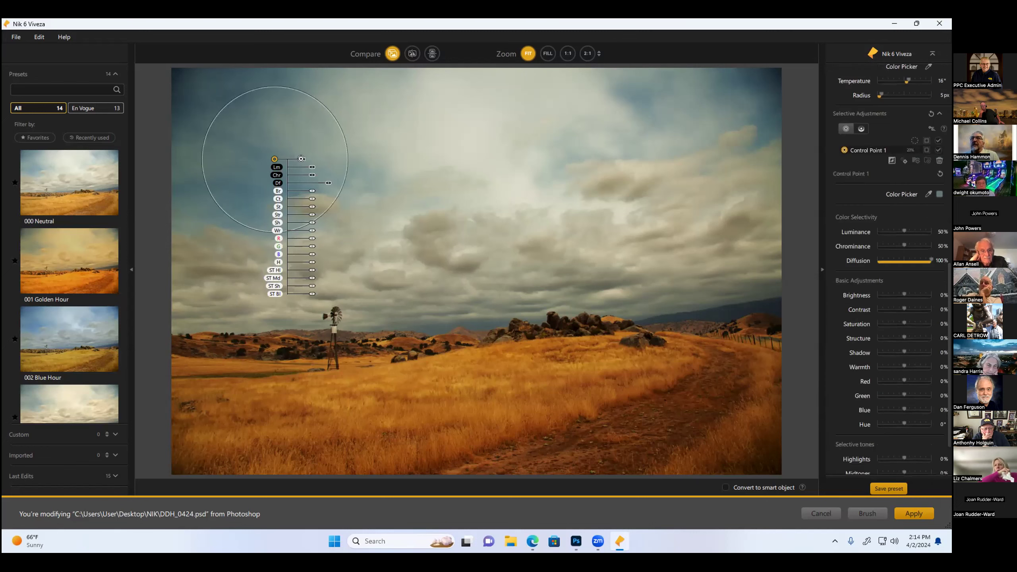
pyautogui.moveTo(303, 160); pyautogui.dragTo(436, 158)
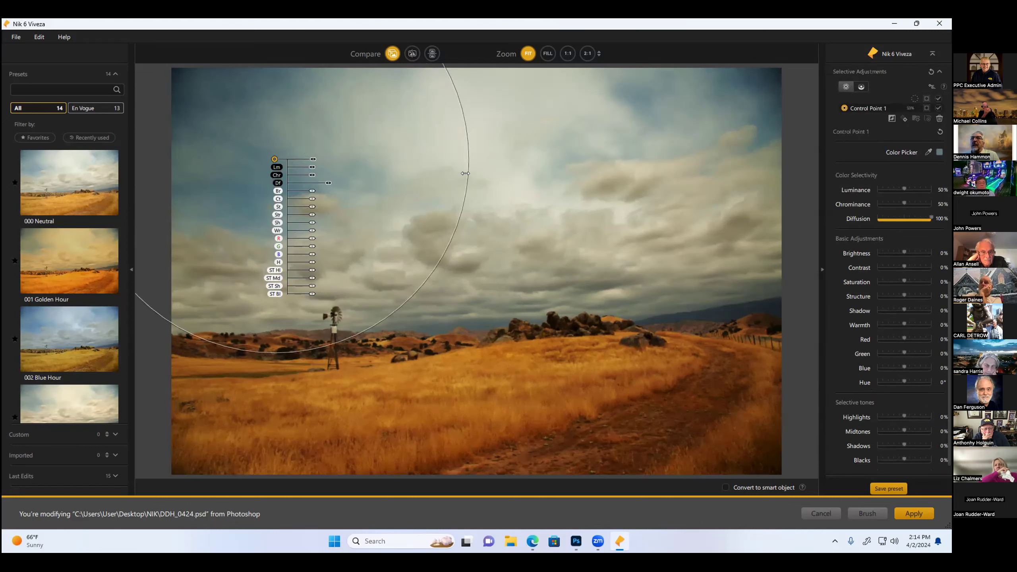
pyautogui.click(310, 159)
pyautogui.click(338, 160)
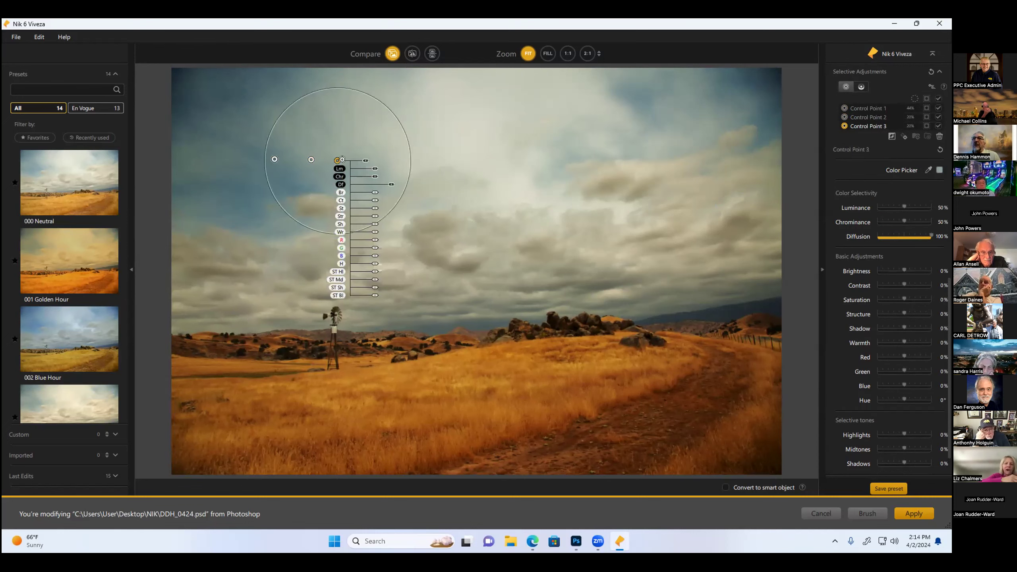
pyautogui.moveTo(409, 163); pyautogui.dragTo(703, 219)
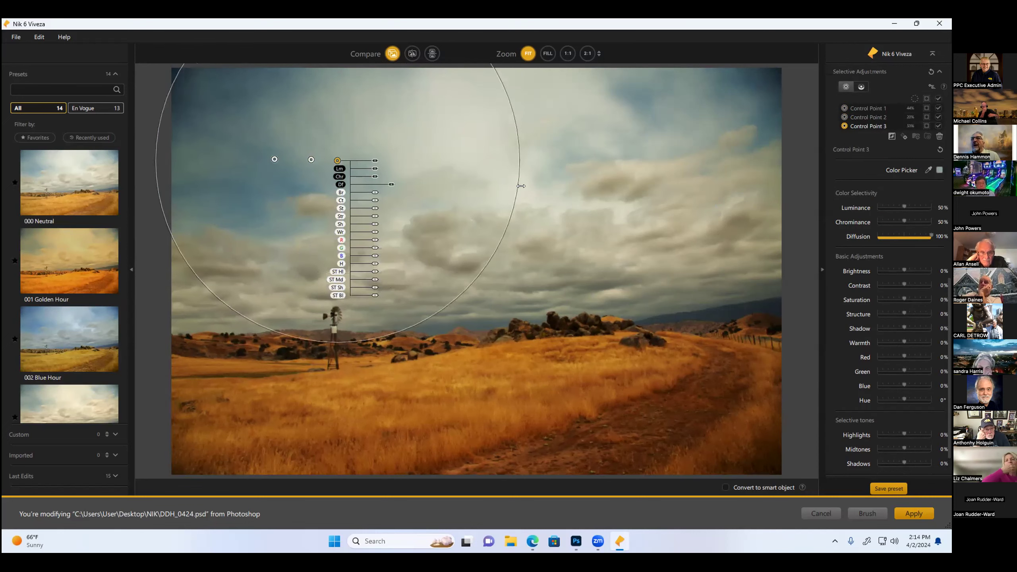
pyautogui.moveTo(703, 219); pyautogui.dragTo(795, 224)
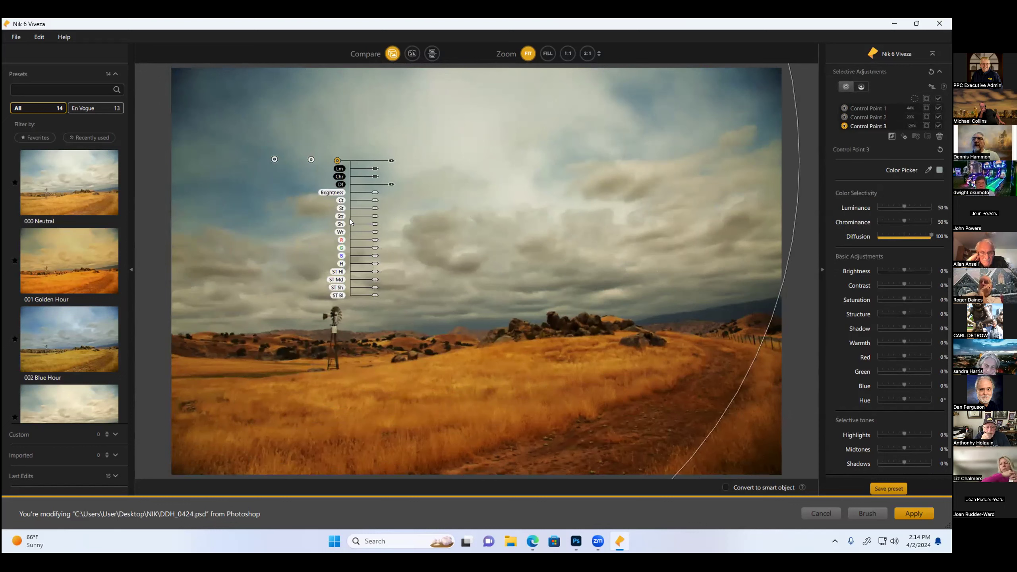
# Adjust the sky control point's brightness and shift its colour bluer, removing the green cast.
pyautogui.moveTo(375, 192)
pyautogui.mouseDown()
pyautogui.moveTo(384, 193)
pyautogui.moveTo(371, 190)
pyautogui.mouseUp()
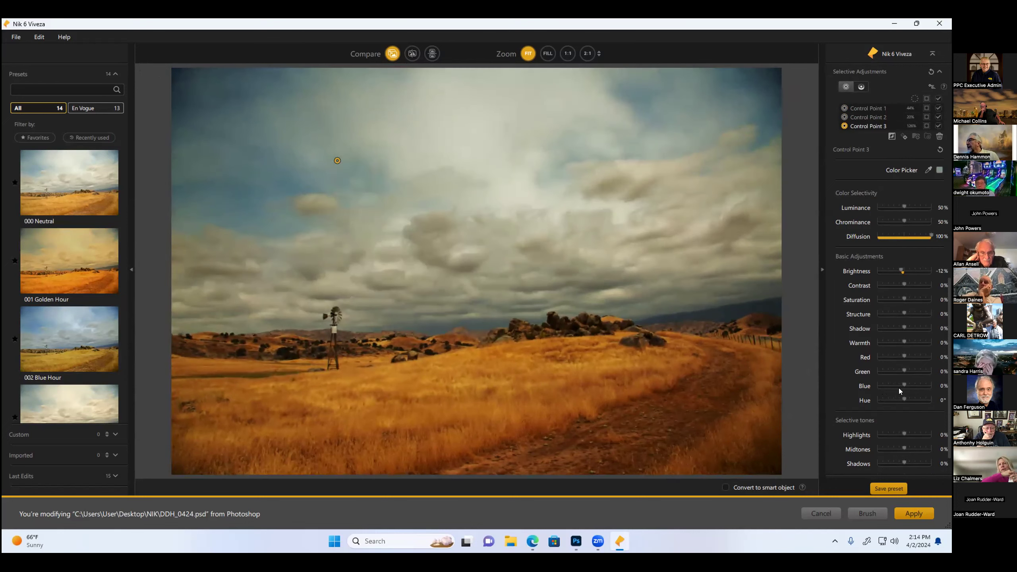
pyautogui.moveTo(904, 385)
pyautogui.mouseDown()
pyautogui.moveTo(921, 386)
pyautogui.moveTo(885, 391)
pyautogui.mouseUp()
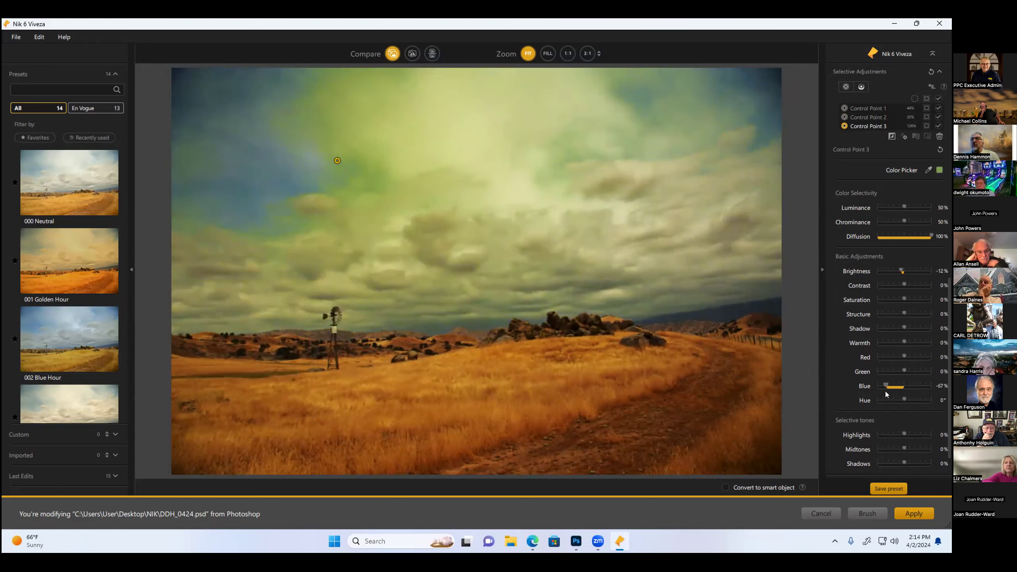
pyautogui.moveTo(885, 391)
pyautogui.mouseDown()
pyautogui.moveTo(910, 387)
pyautogui.moveTo(901, 401)
pyautogui.moveTo(924, 396)
pyautogui.moveTo(912, 394)
pyautogui.mouseUp()
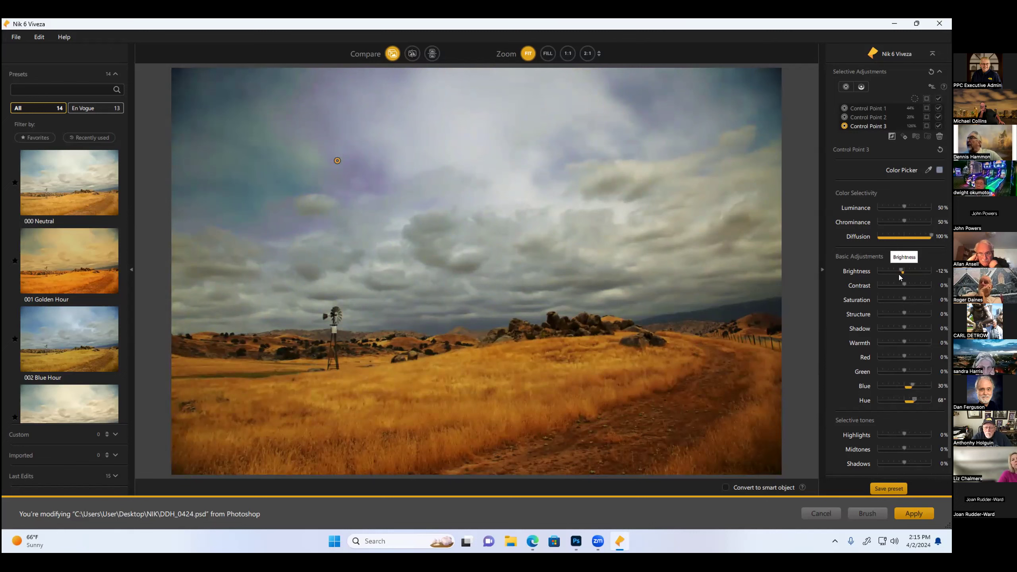
pyautogui.moveTo(898, 272); pyautogui.dragTo(896, 273)
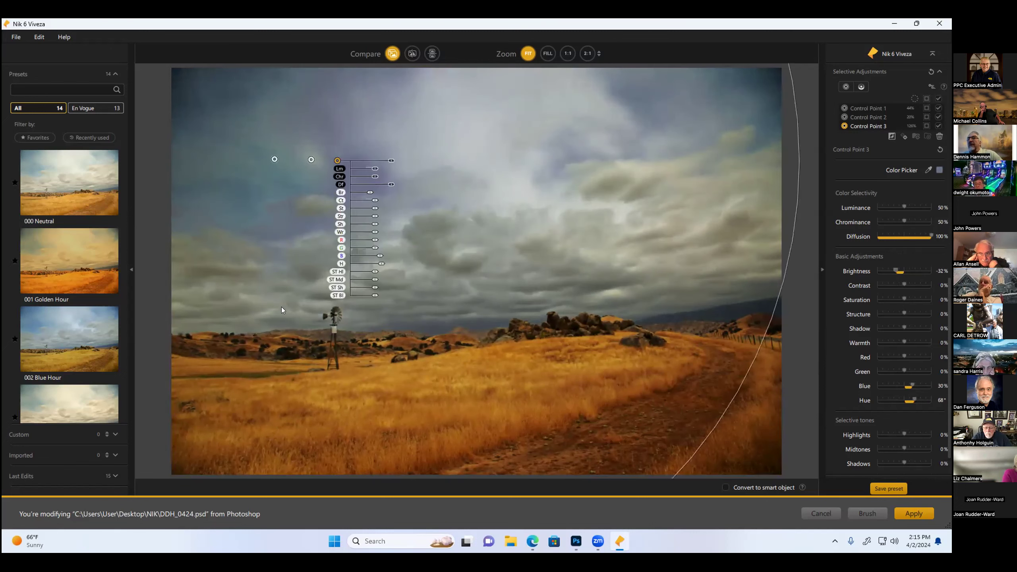
# Reapply 002 Blue Hour with one enlarged upper-left sky control point at -14% brightness.
pyautogui.click(60, 340)
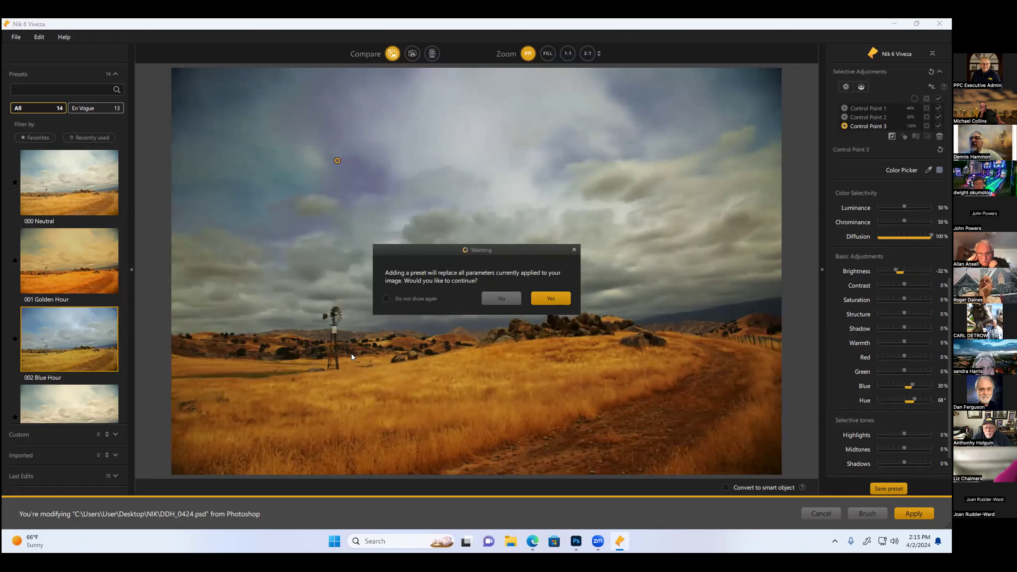
pyautogui.click(549, 298)
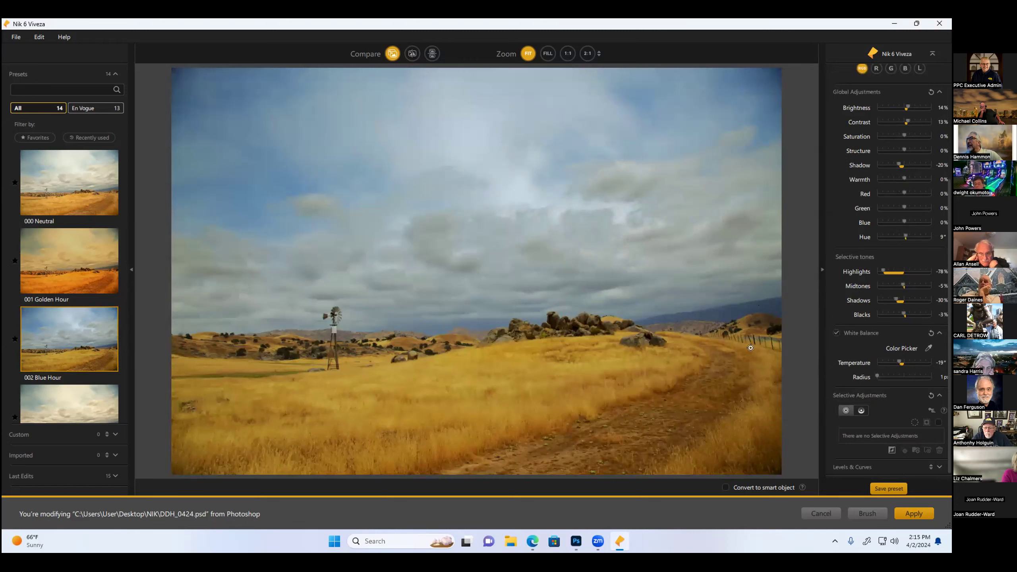
pyautogui.click(284, 165)
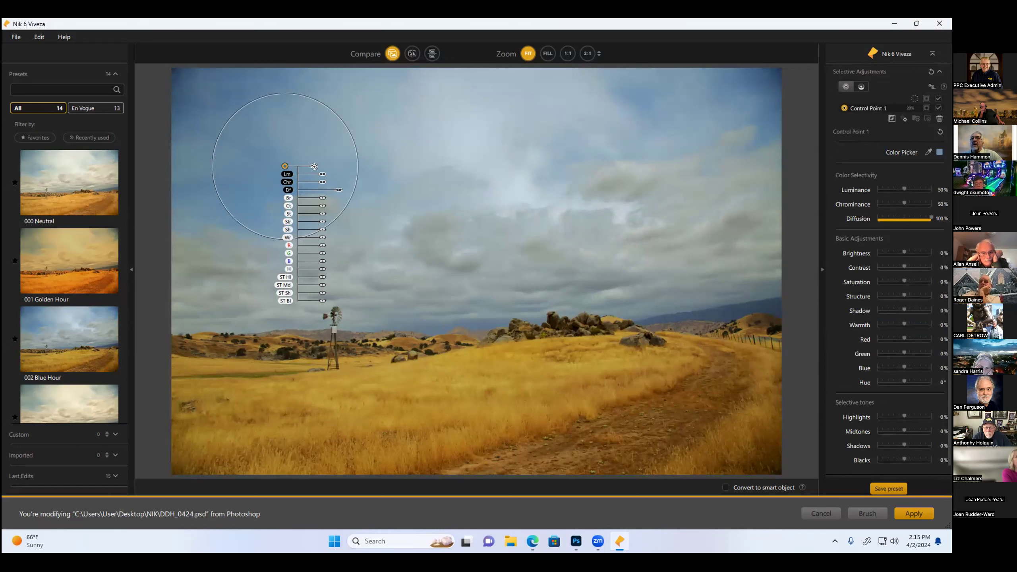
pyautogui.moveTo(356, 164); pyautogui.dragTo(461, 179)
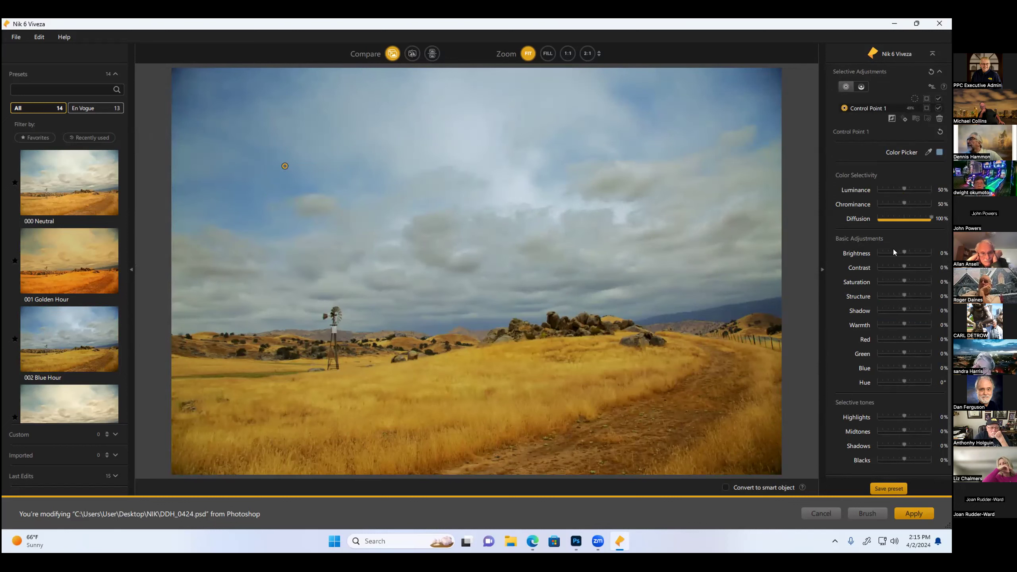
pyautogui.moveTo(904, 252); pyautogui.dragTo(900, 253)
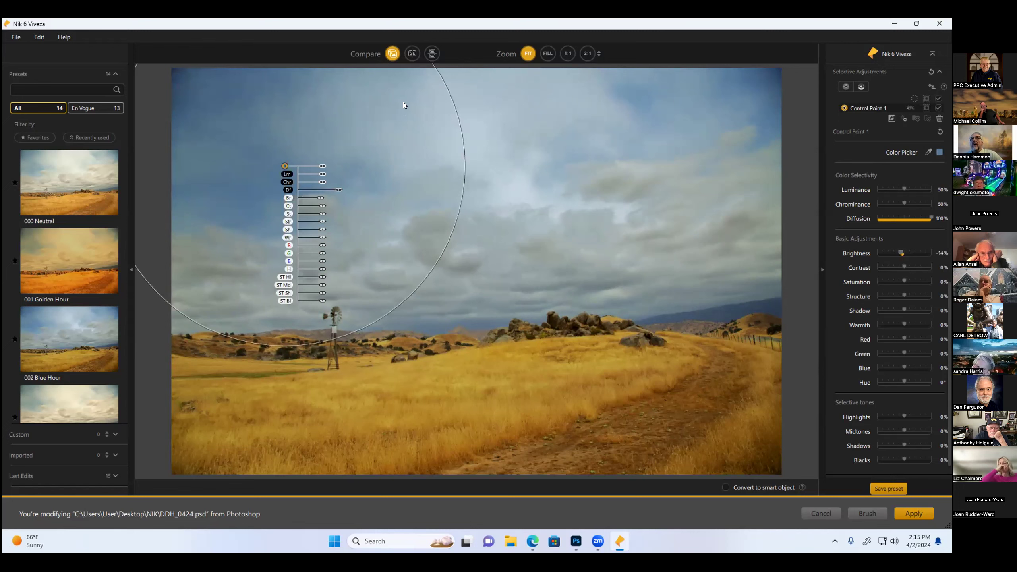
# Display the sky control point's black-and-white mask.
pyautogui.scroll(5, 913, 319)
pyautogui.scroll(5, 913, 320)
pyautogui.scroll(-3, 888, 338)
pyautogui.scroll(-3, 889, 337)
pyautogui.scroll(1, 889, 337)
pyautogui.scroll(1, 891, 336)
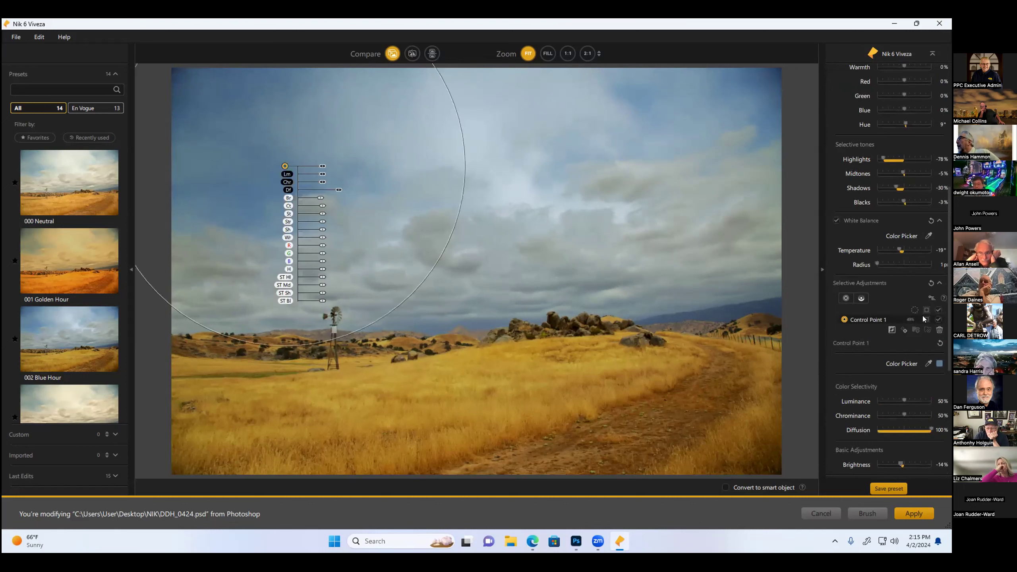
pyautogui.click(923, 317)
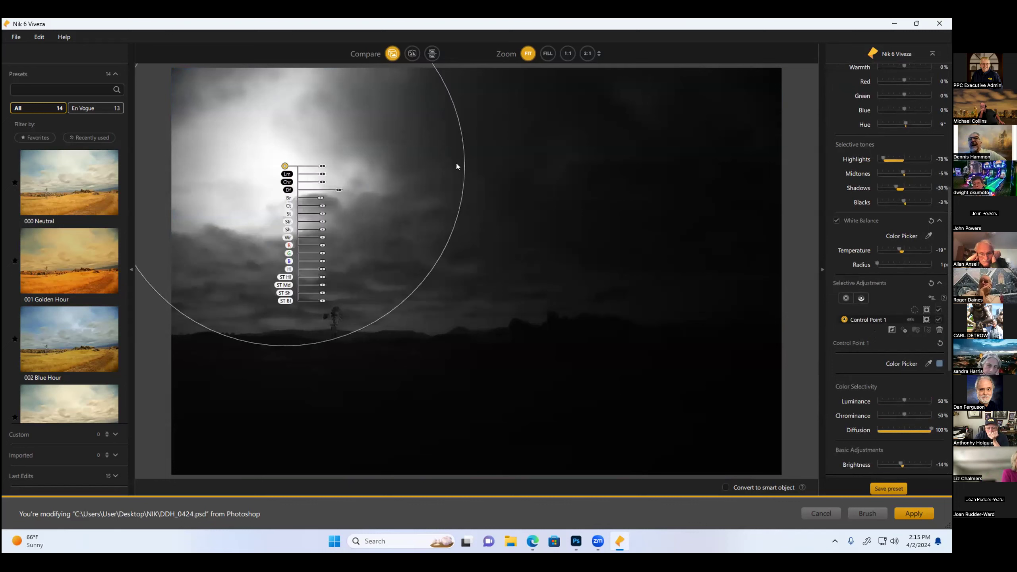
# Reselect Control Point 1, resize its area, and darken it to about -24% brightness.
pyautogui.moveTo(323, 166)
pyautogui.click(356, 164)
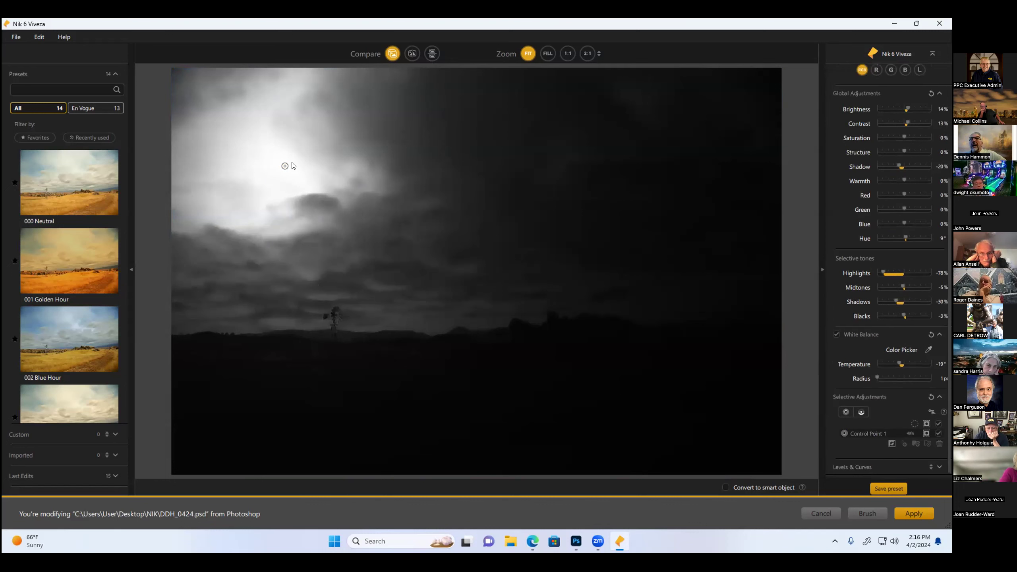
pyautogui.click(285, 166)
pyautogui.moveTo(462, 183)
pyautogui.mouseDown()
pyautogui.moveTo(521, 179)
pyautogui.moveTo(415, 160)
pyautogui.moveTo(370, 166)
pyautogui.moveTo(410, 176)
pyautogui.mouseUp()
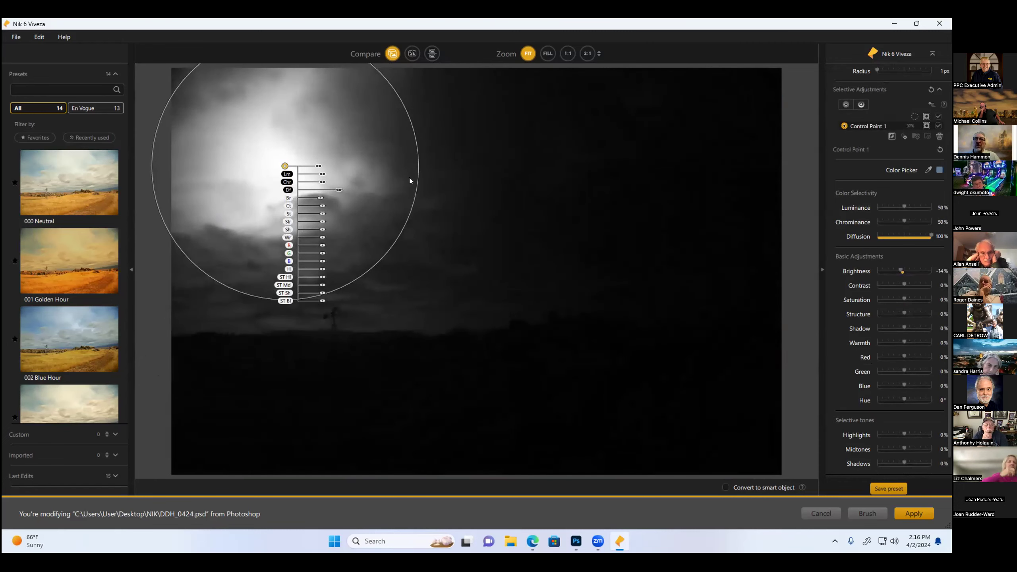
pyautogui.moveTo(418, 181); pyautogui.dragTo(424, 182)
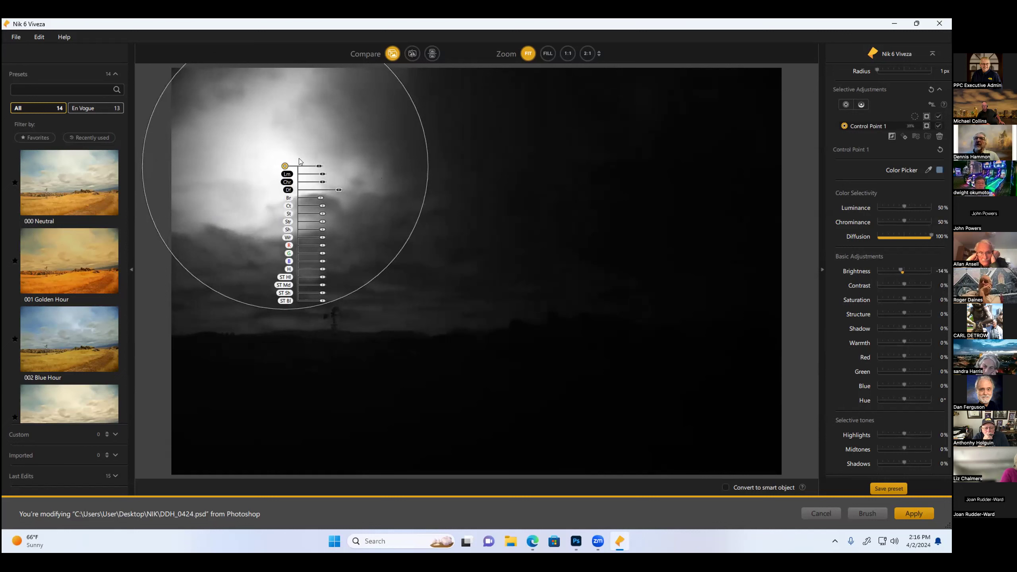
pyautogui.moveTo(421, 174); pyautogui.dragTo(398, 178)
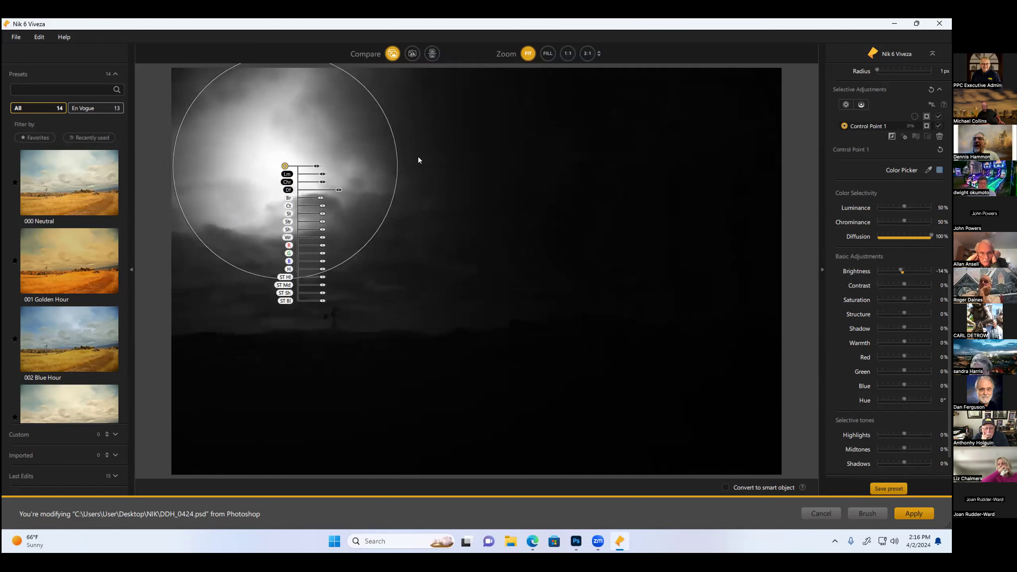
pyautogui.moveTo(399, 161); pyautogui.dragTo(419, 162)
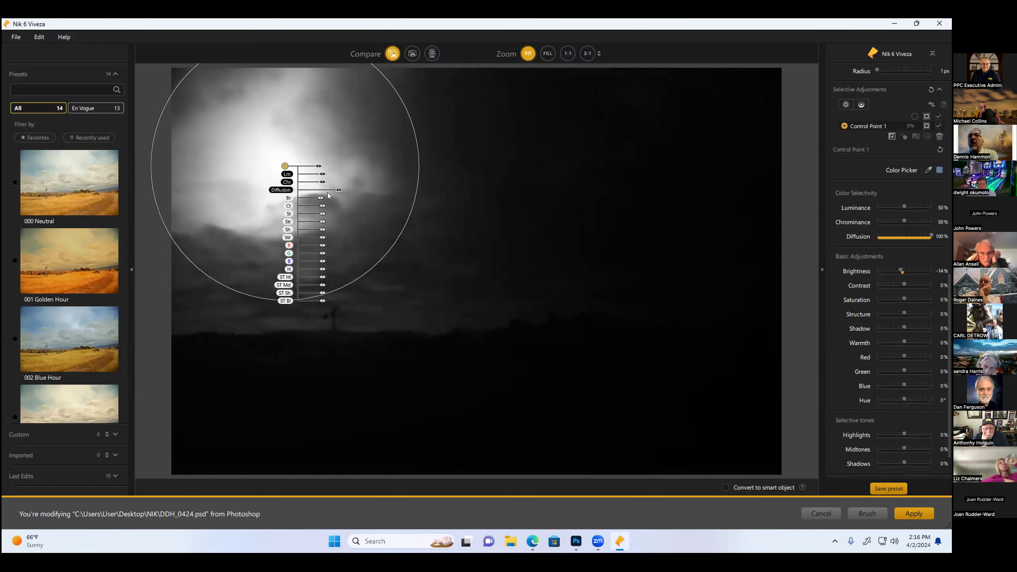
pyautogui.moveTo(320, 198); pyautogui.dragTo(331, 198)
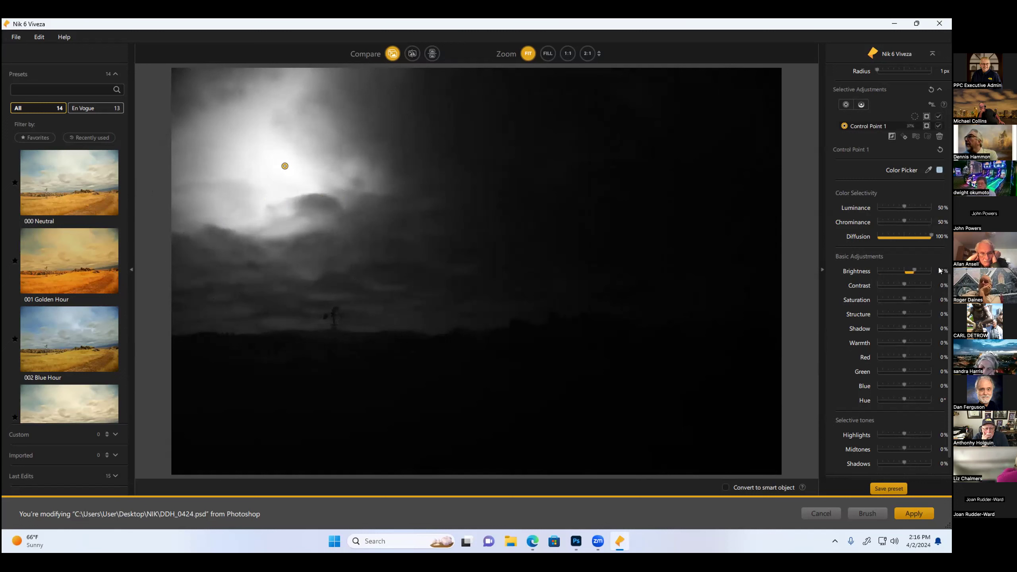
pyautogui.moveTo(898, 276); pyautogui.dragTo(914, 280)
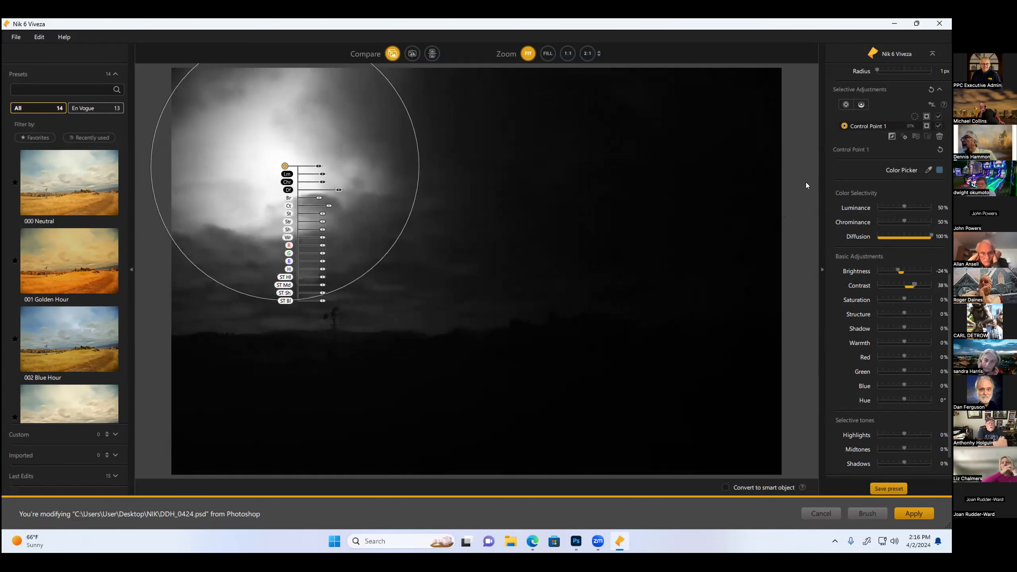
# Decline the 000 Neutral preset and move the control point to the upper-right sky.
pyautogui.click(70, 173)
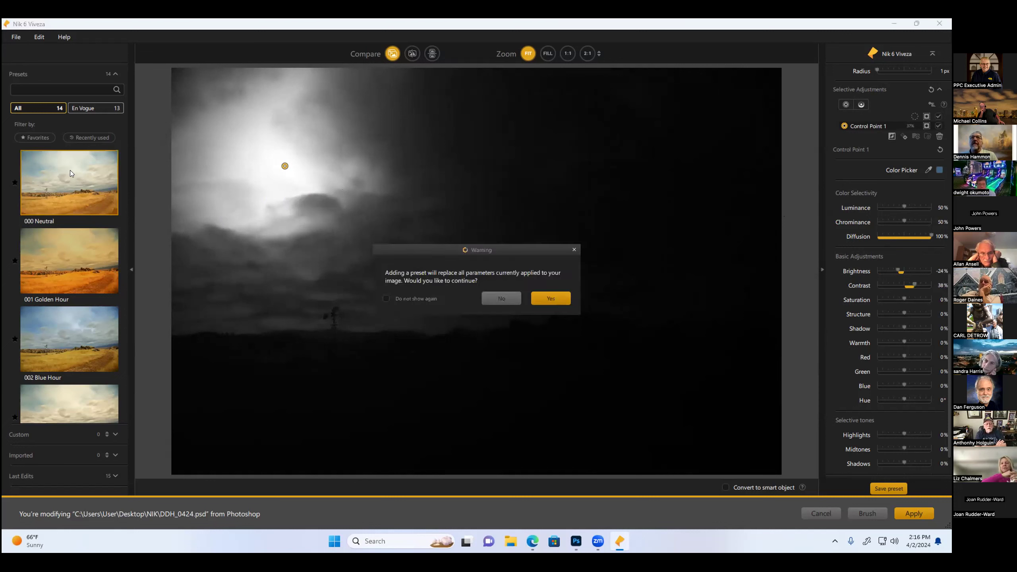
pyautogui.click(500, 296)
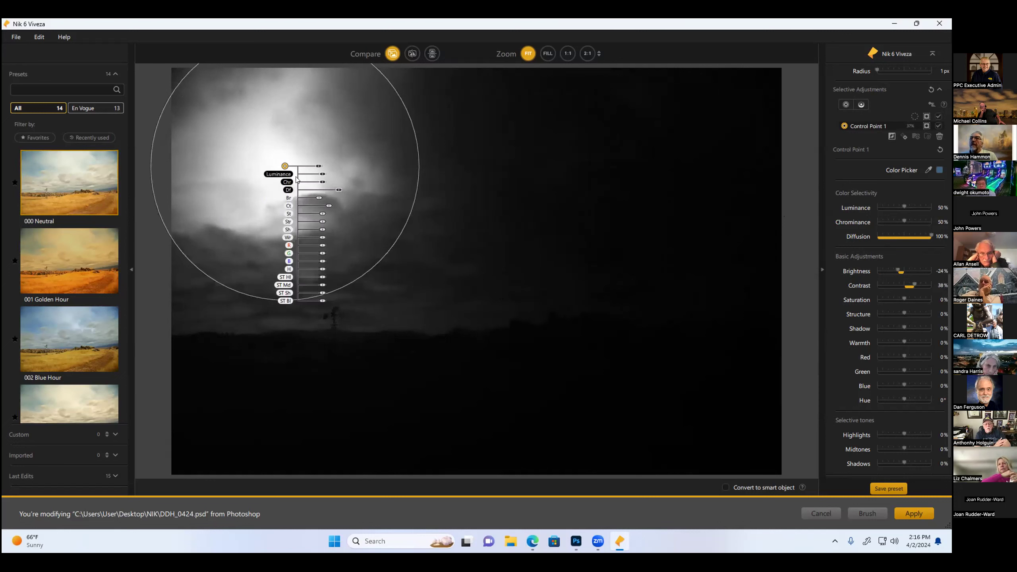
pyautogui.moveTo(285, 165); pyautogui.dragTo(612, 164)
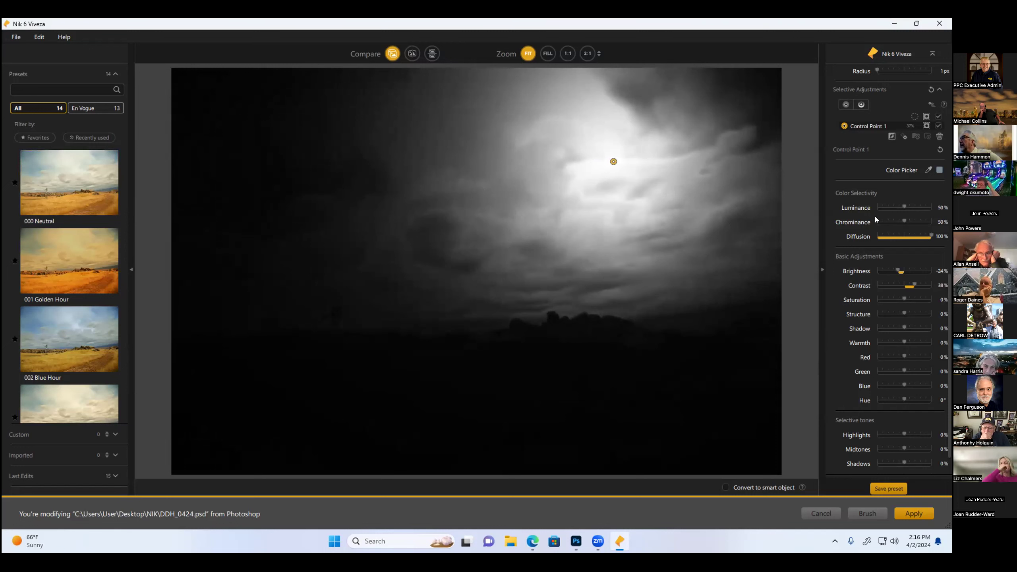
# Nudge the sky control point slightly right and return from the mask to the colour photo.
pyautogui.scroll(2, 876, 211)
pyautogui.scroll(2, 879, 208)
pyautogui.scroll(1, 880, 208)
pyautogui.scroll(2, 884, 213)
pyautogui.scroll(1, 884, 213)
pyautogui.scroll(1, 884, 212)
pyautogui.scroll(2, 884, 218)
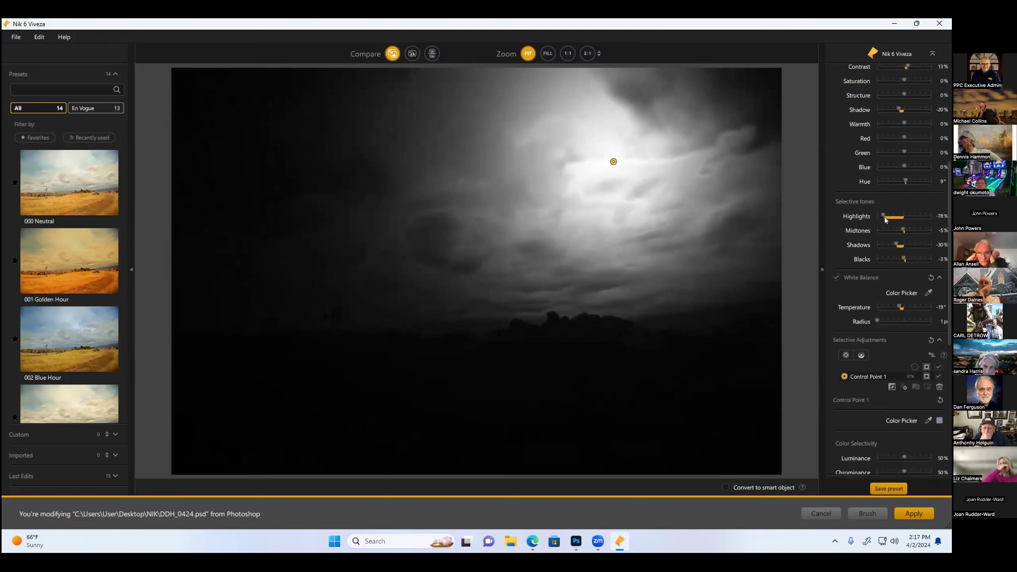
pyautogui.moveTo(613, 161); pyautogui.dragTo(646, 163)
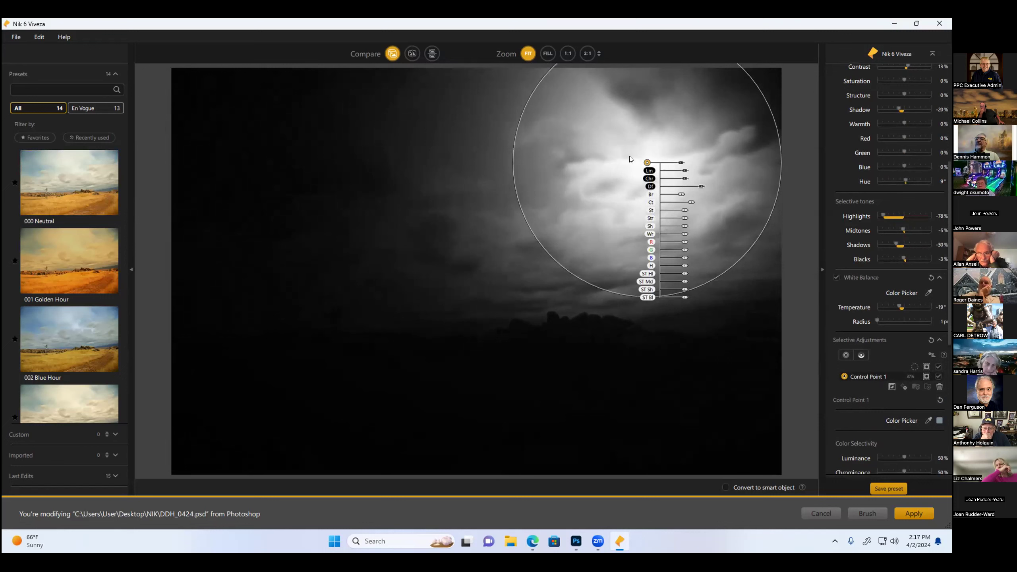
pyautogui.moveTo(647, 162)
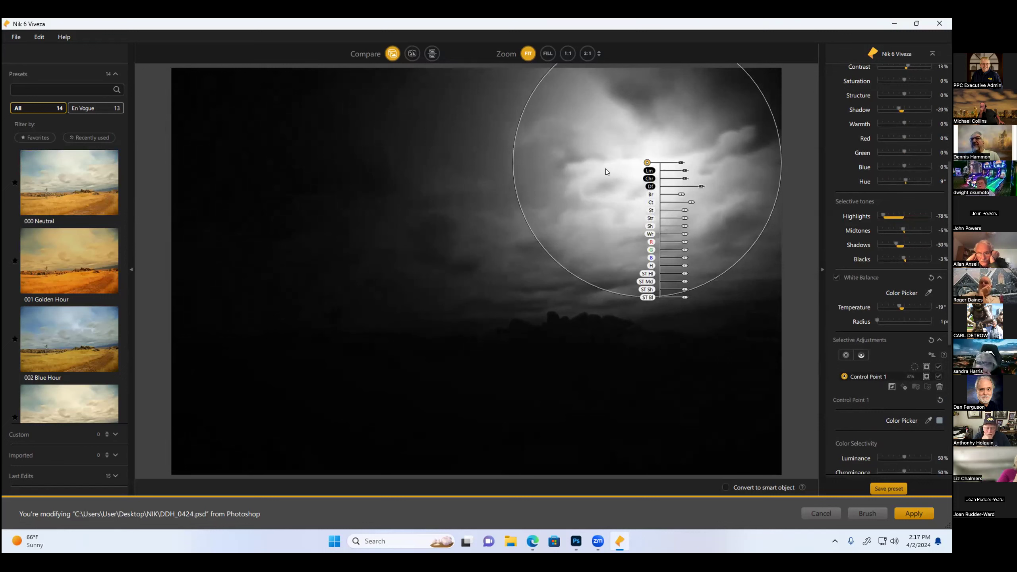
pyautogui.click(925, 365)
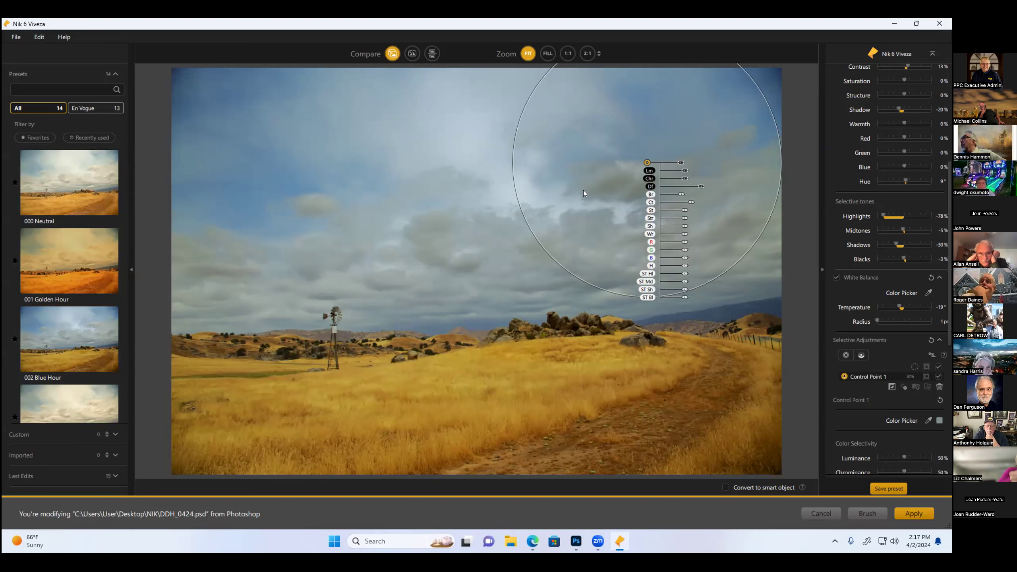
pyautogui.scroll(3, 891, 253)
pyautogui.scroll(2, 892, 253)
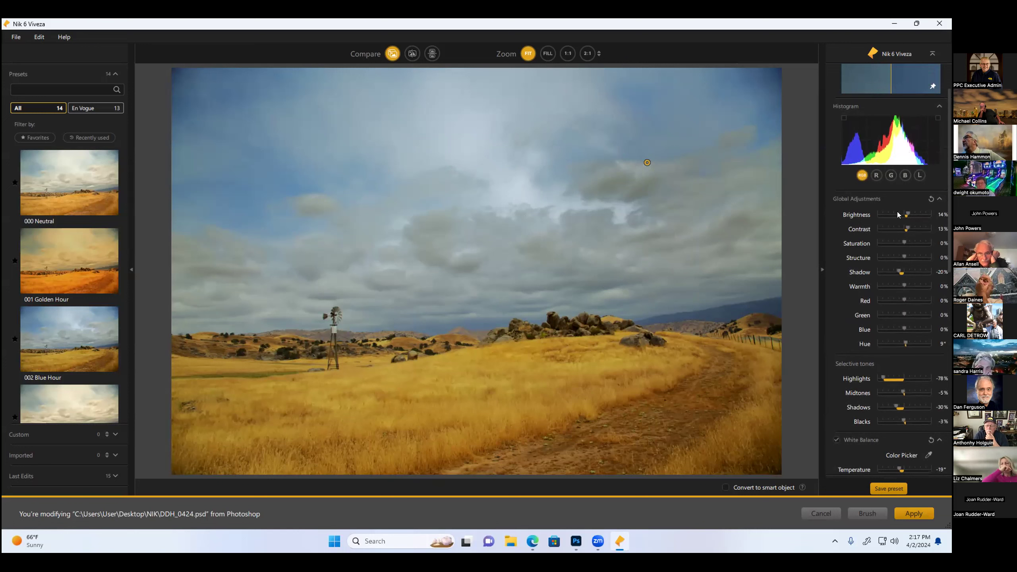
# Deepen shadows, centre the control point in the sky, and set Midtones -10%, Highlights -83%.
pyautogui.moveTo(902, 271)
pyautogui.mouseDown()
pyautogui.moveTo(916, 273)
pyautogui.moveTo(877, 280)
pyautogui.moveTo(897, 274)
pyautogui.mouseUp()
pyautogui.moveTo(647, 163)
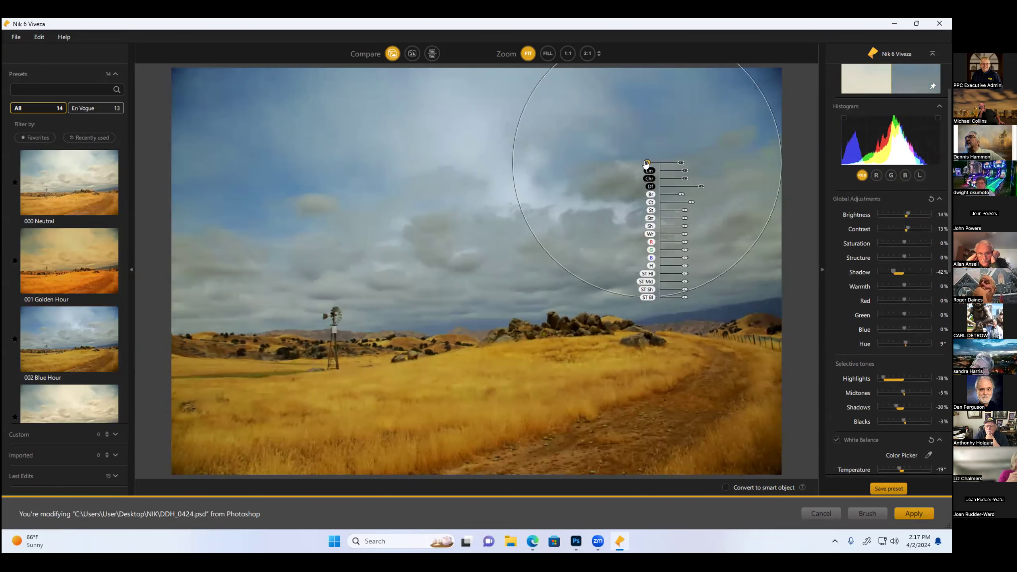
pyautogui.moveTo(647, 162); pyautogui.dragTo(530, 212)
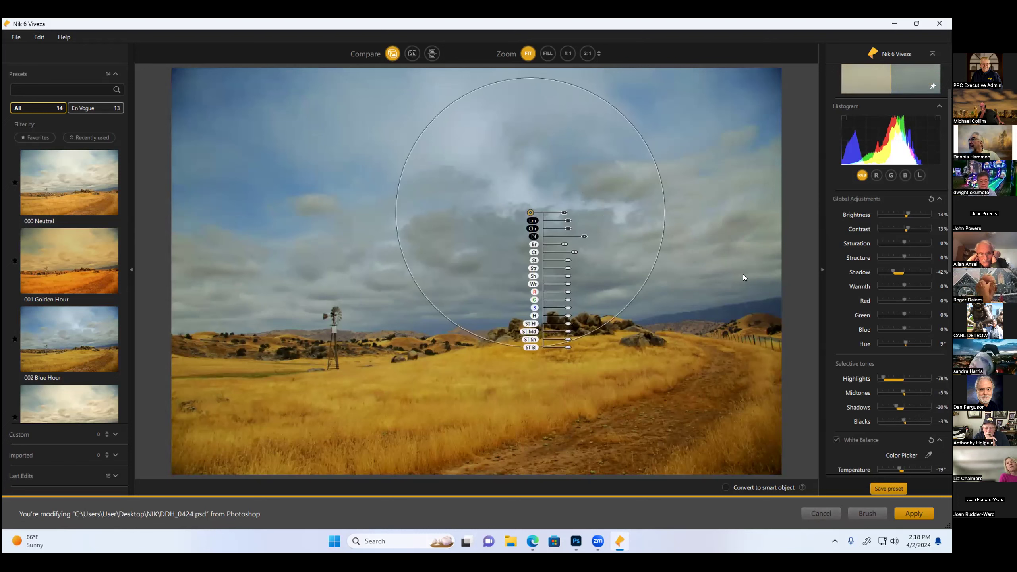
pyautogui.moveTo(896, 407)
pyautogui.mouseDown()
pyautogui.moveTo(925, 407)
pyautogui.moveTo(895, 408)
pyautogui.mouseUp()
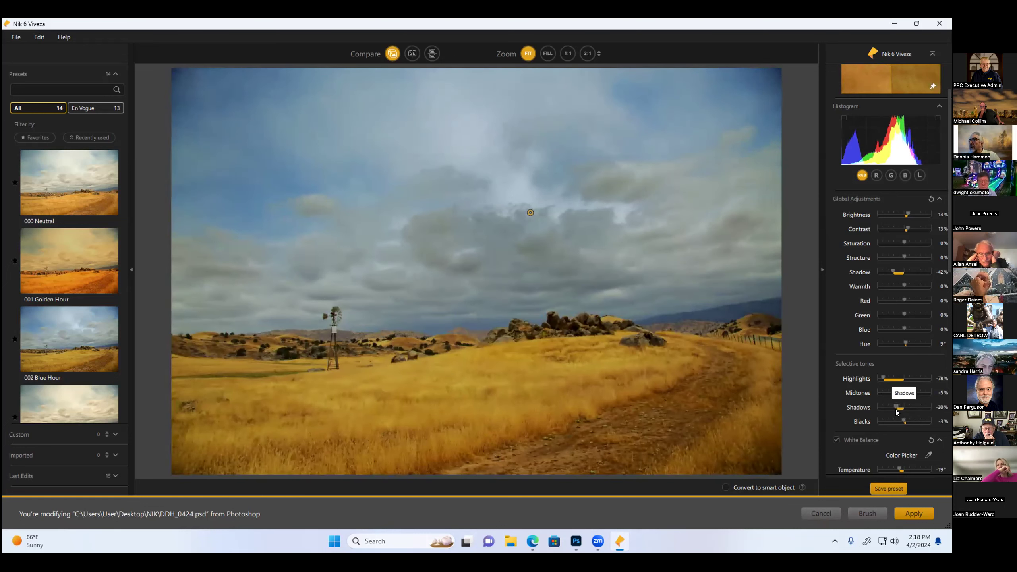
pyautogui.moveTo(903, 393); pyautogui.dragTo(902, 393)
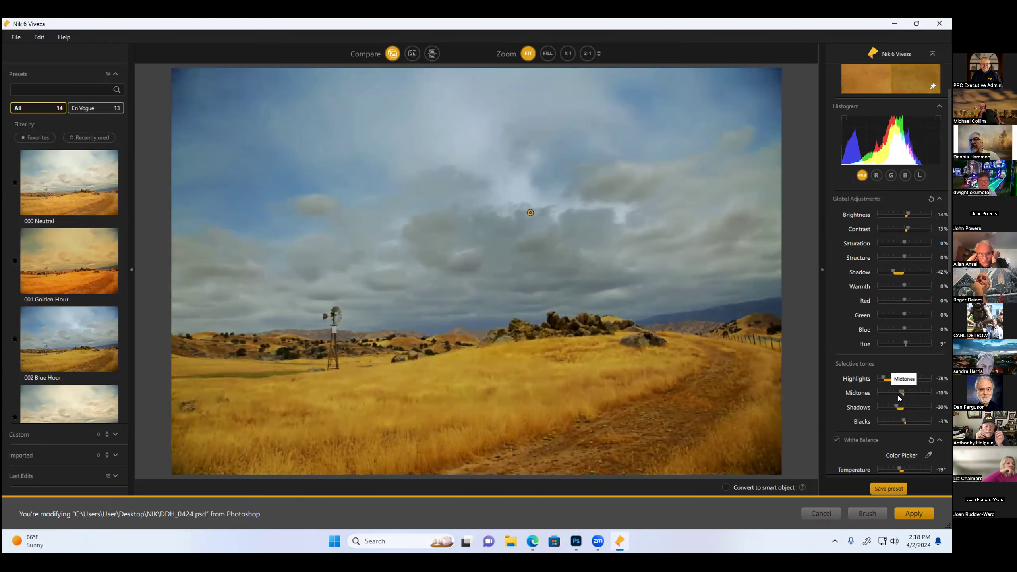
pyautogui.moveTo(883, 378)
pyautogui.mouseDown()
pyautogui.moveTo(915, 377)
pyautogui.moveTo(877, 385)
pyautogui.mouseUp()
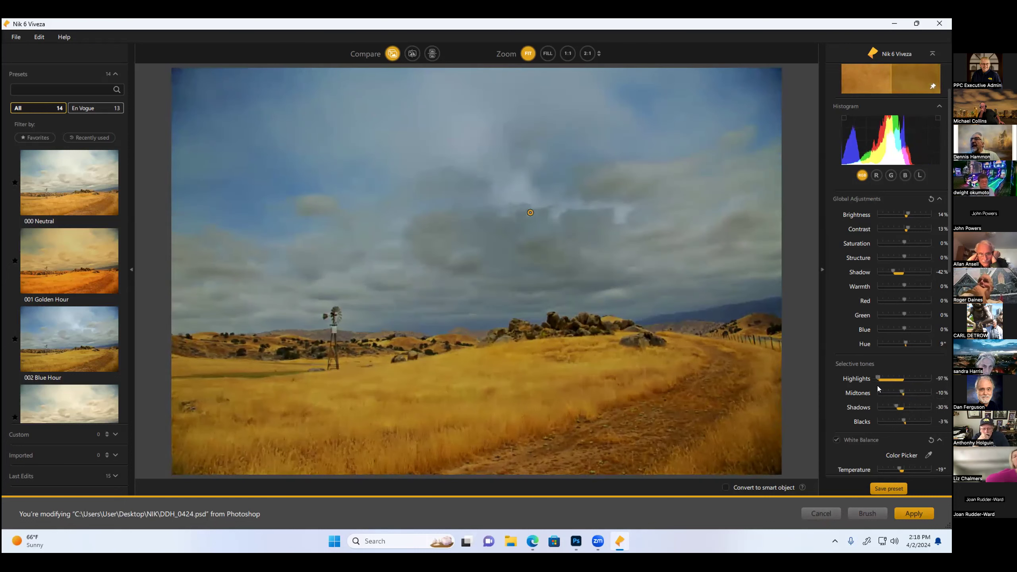
pyautogui.moveTo(875, 385); pyautogui.dragTo(883, 389)
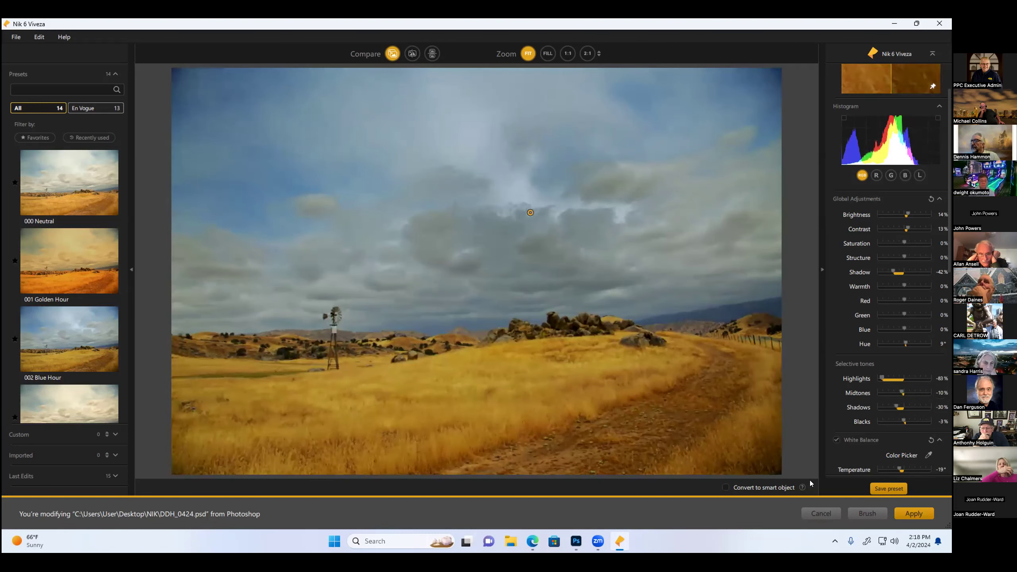
# Cancel out of Viveza and close it without saving the edits.
pyautogui.click(818, 513)
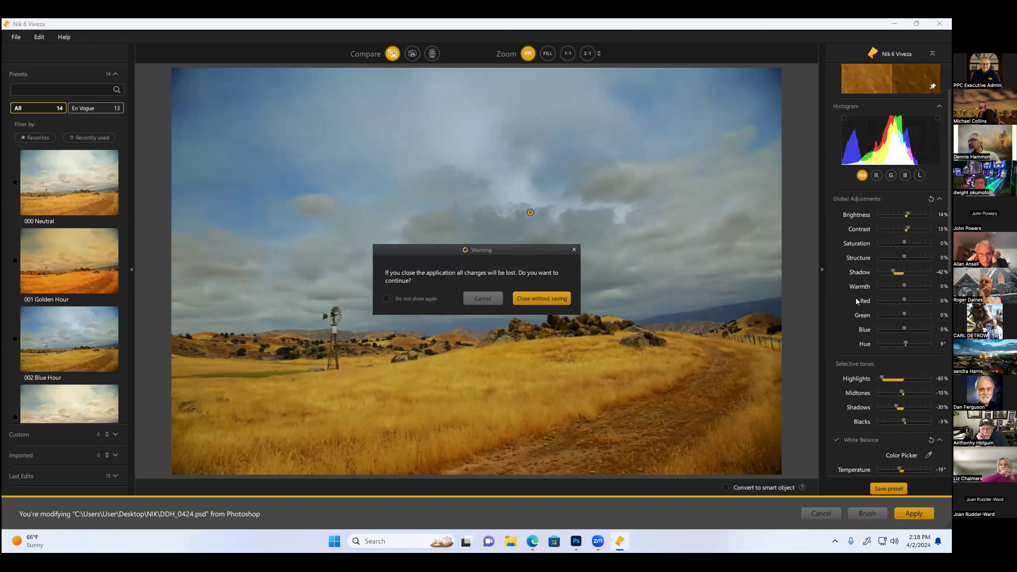
pyautogui.click(474, 298)
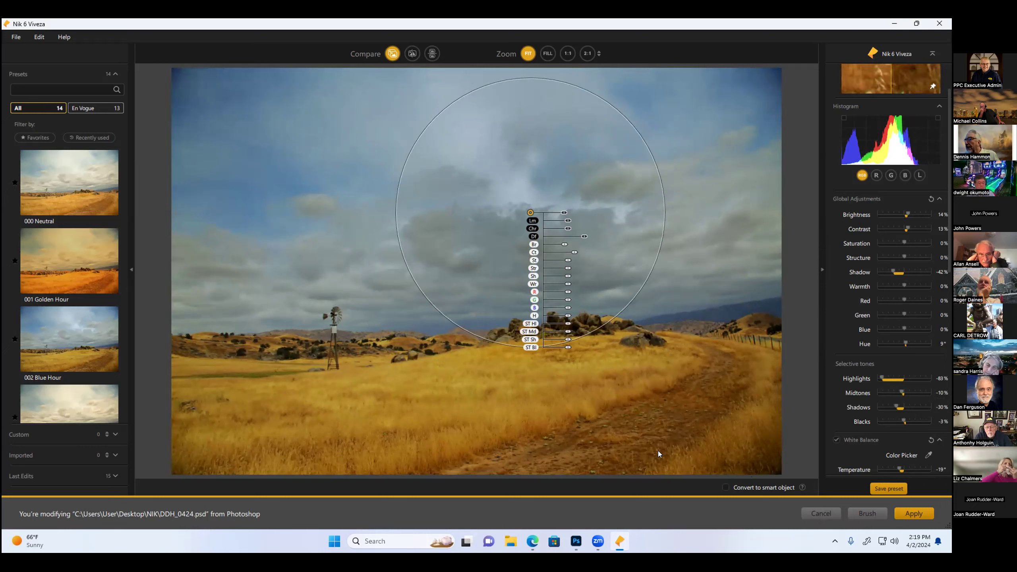
pyautogui.click(821, 513)
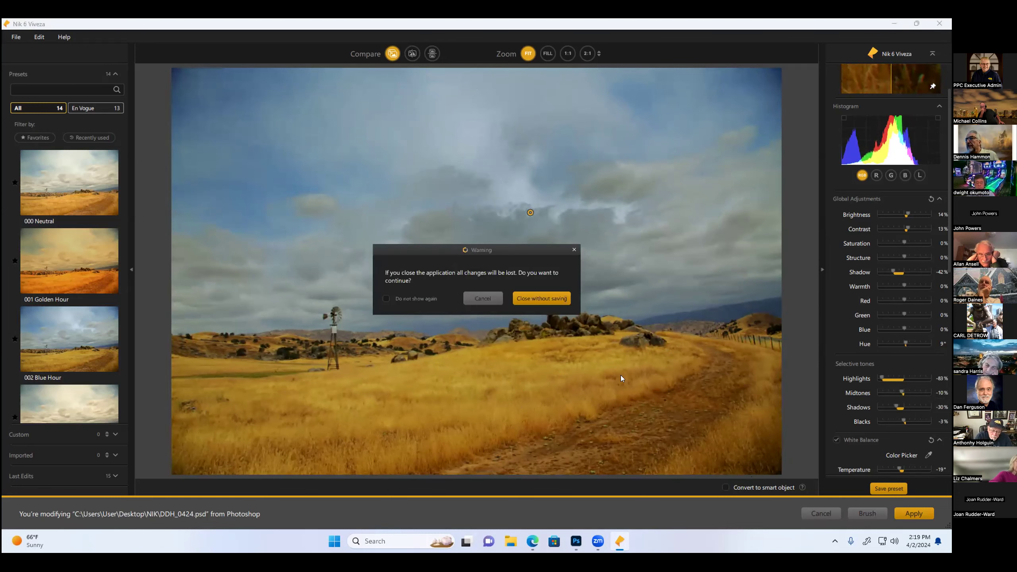
pyautogui.click(528, 297)
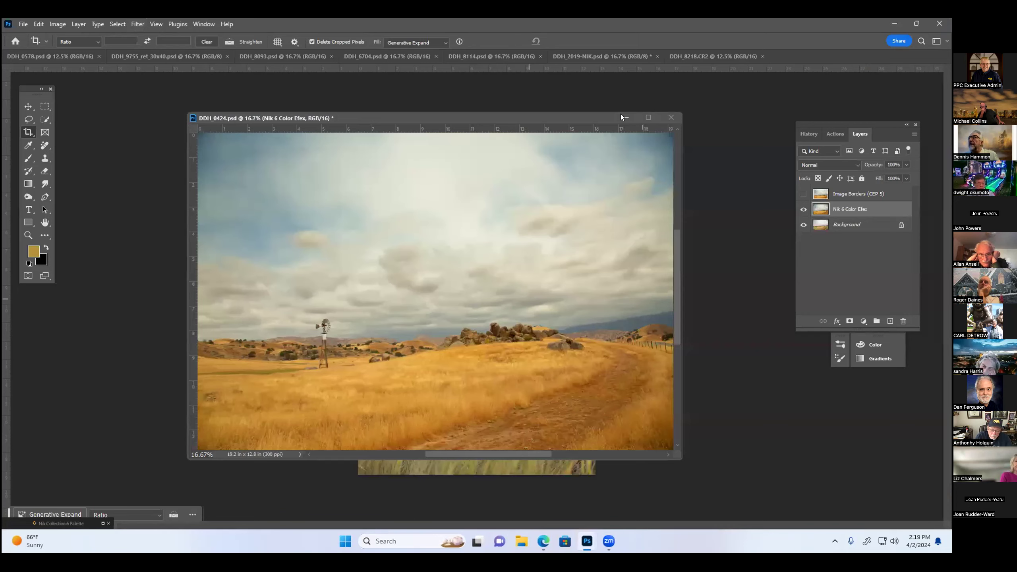
# Minimize DDH_0424, switch to the DDH_9755_ret_30x40.psd family portrait, and open the Filter menu.
pyautogui.click(622, 117)
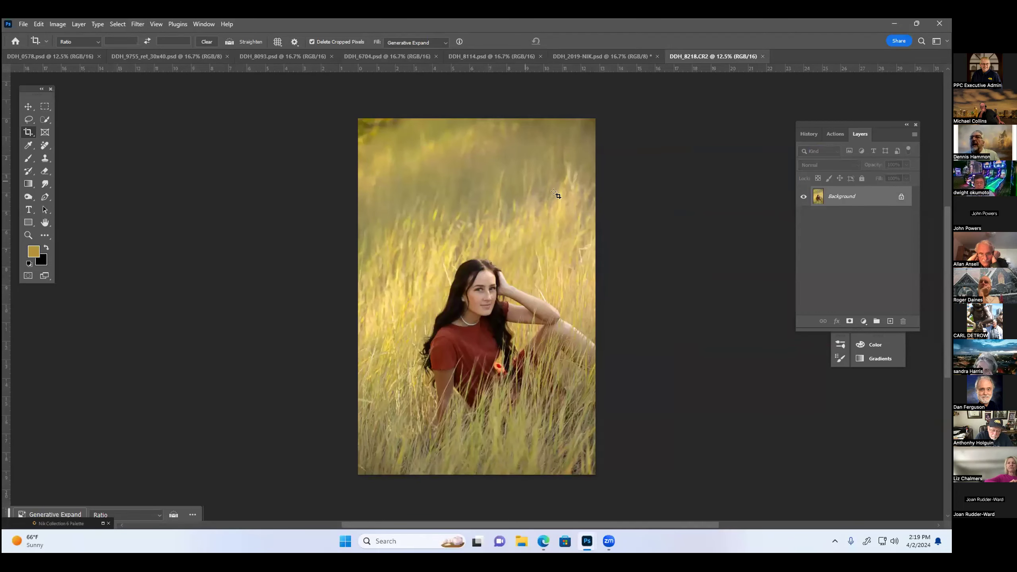
pyautogui.click(257, 56)
pyautogui.click(197, 56)
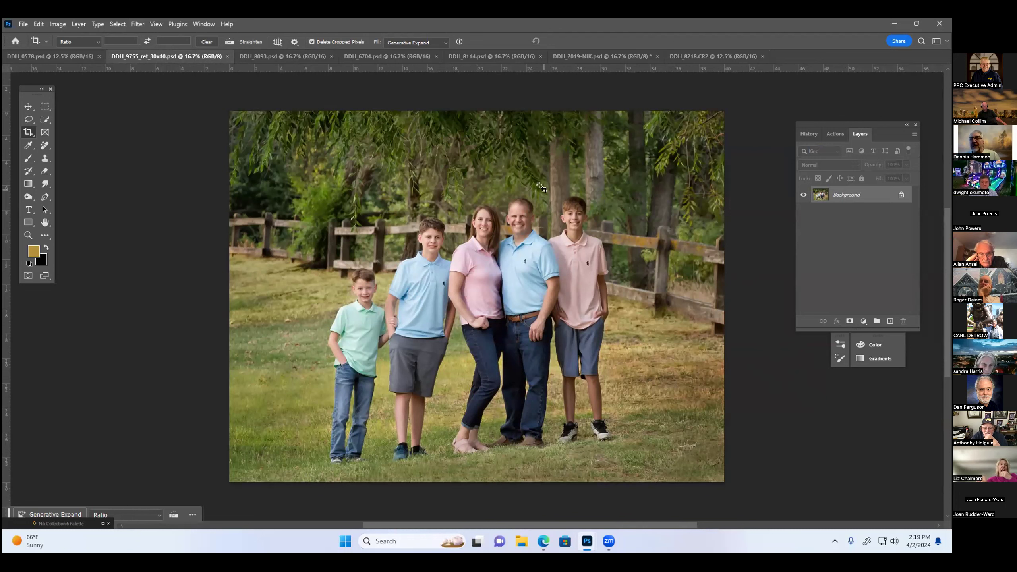
pyautogui.click(138, 24)
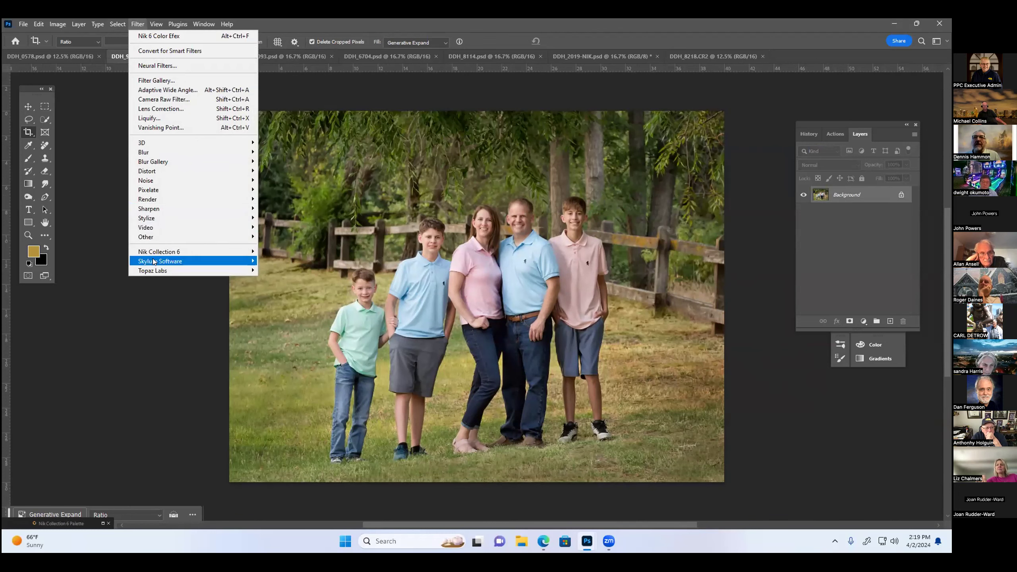
pyautogui.moveTo(159, 251)
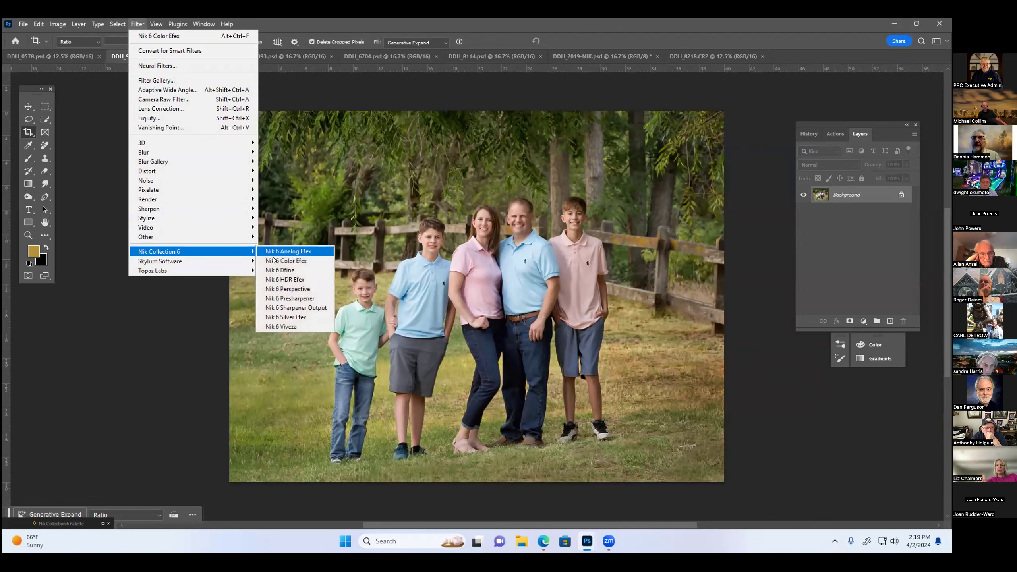
# Launch Nik 6 Color Efex on the family photo and browse its filter list.
pyautogui.click(276, 260)
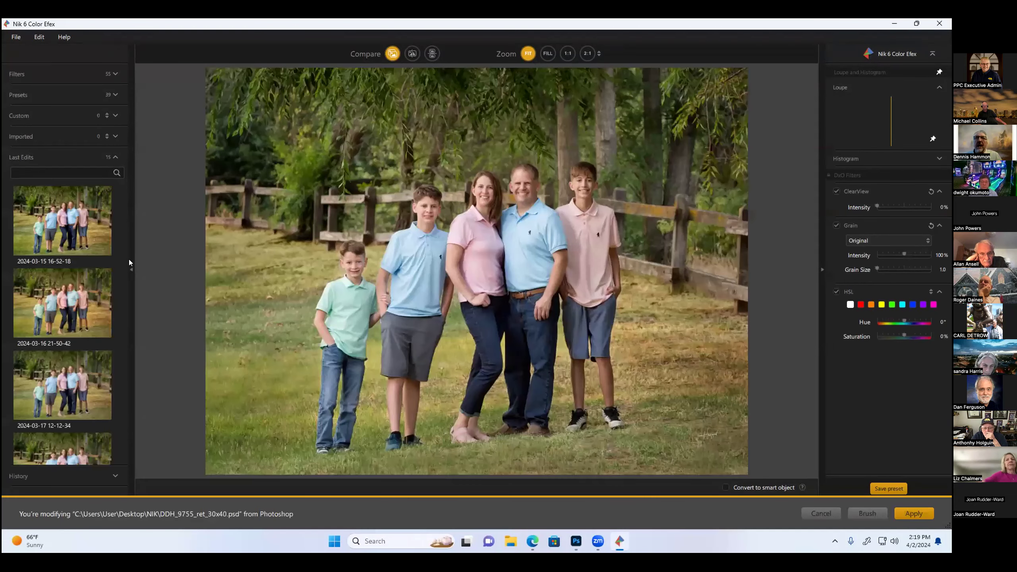
pyautogui.scroll(-4, 94, 266)
pyautogui.scroll(-4, 92, 268)
pyautogui.scroll(-4, 91, 268)
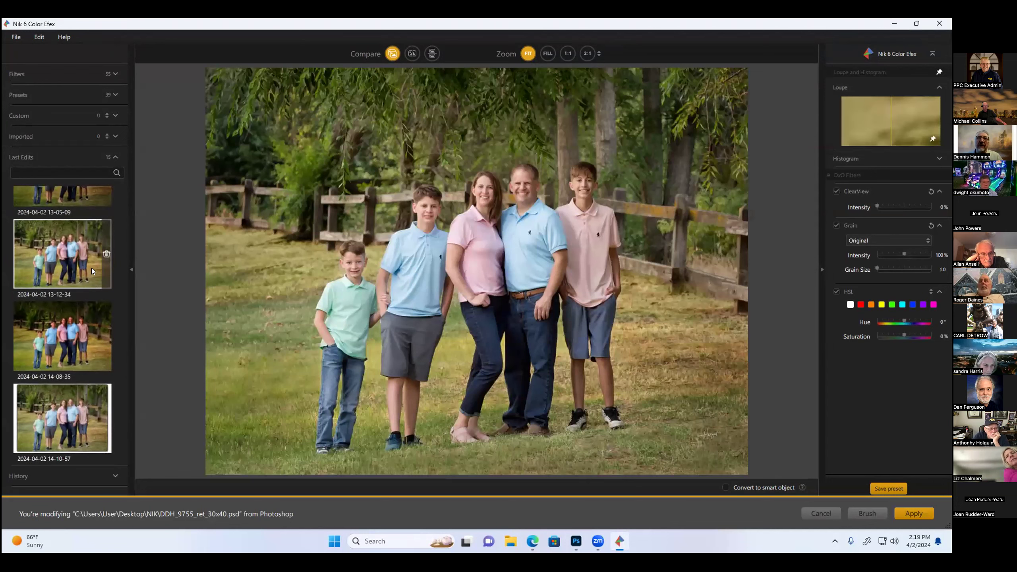
pyautogui.scroll(4, 83, 250)
pyautogui.scroll(4, 83, 249)
pyautogui.scroll(4, 82, 249)
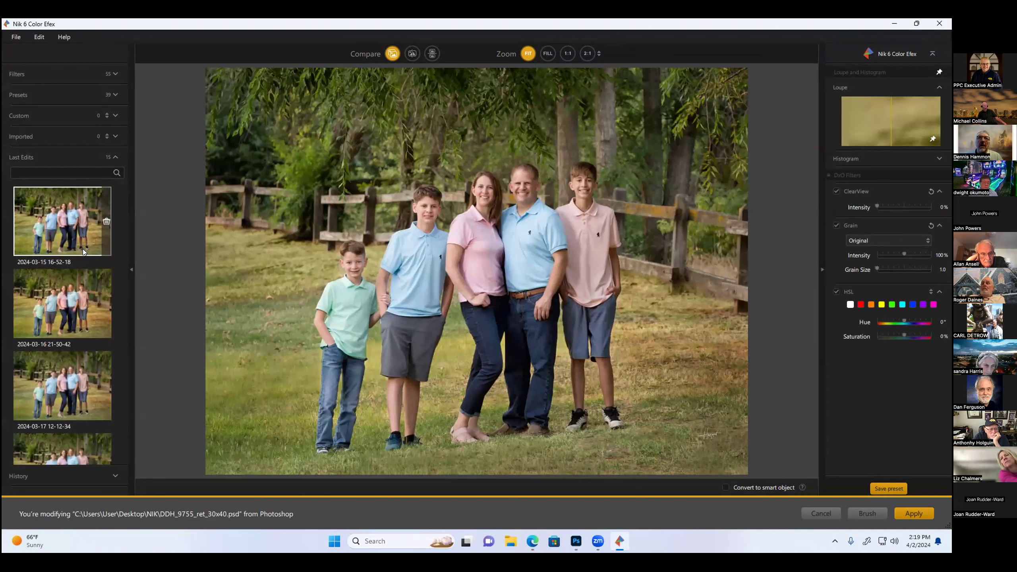
pyautogui.click(20, 76)
pyautogui.scroll(-4, 92, 277)
pyautogui.scroll(-4, 91, 276)
pyautogui.scroll(-4, 91, 275)
pyautogui.scroll(2, 82, 273)
pyautogui.scroll(2, 82, 272)
pyautogui.scroll(2, 81, 266)
pyautogui.scroll(3, 81, 266)
pyautogui.scroll(2, 81, 266)
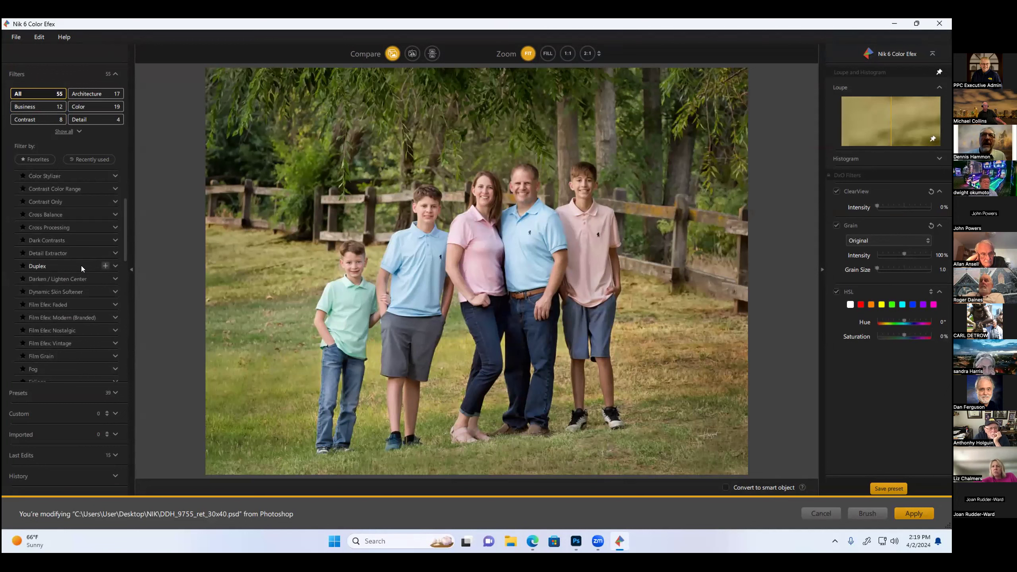
pyautogui.scroll(-2, 80, 268)
pyautogui.scroll(-1, 77, 269)
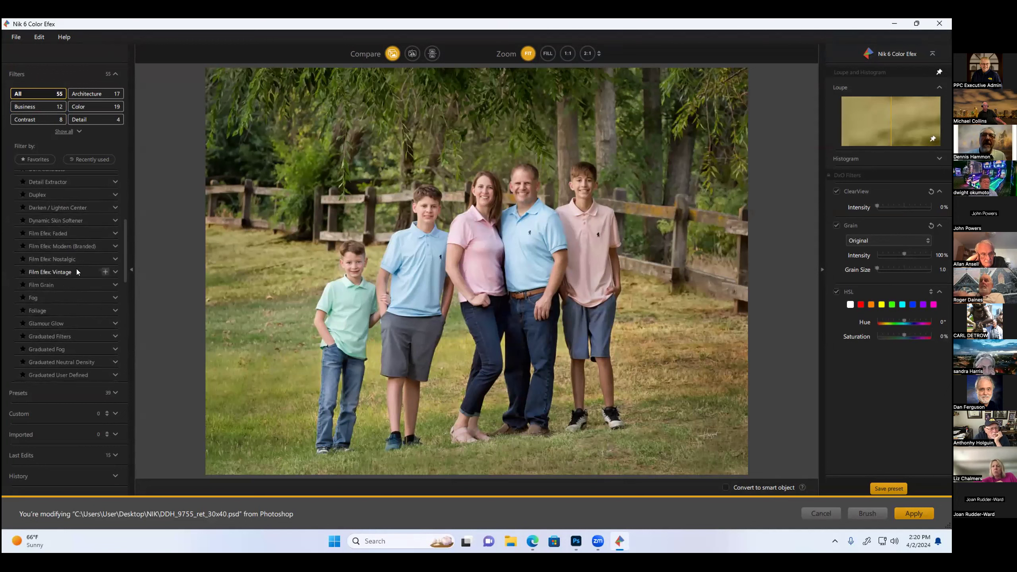
# Apply Graduated Neutral Density 01 - Dark Skies with Upper Tonality -10% and Lower 0%.
pyautogui.moveTo(62, 362)
pyautogui.click(115, 362)
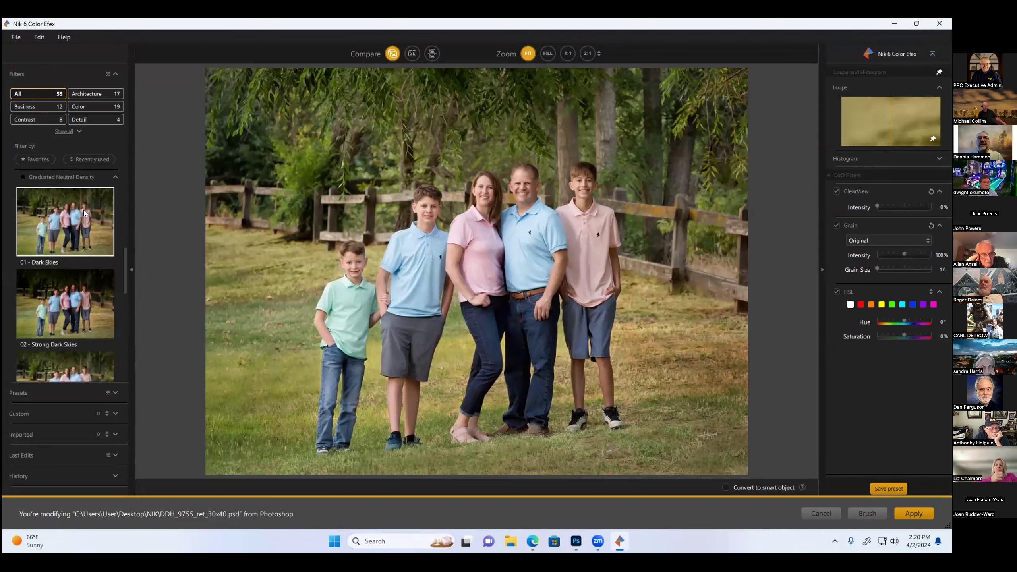
pyautogui.click(101, 226)
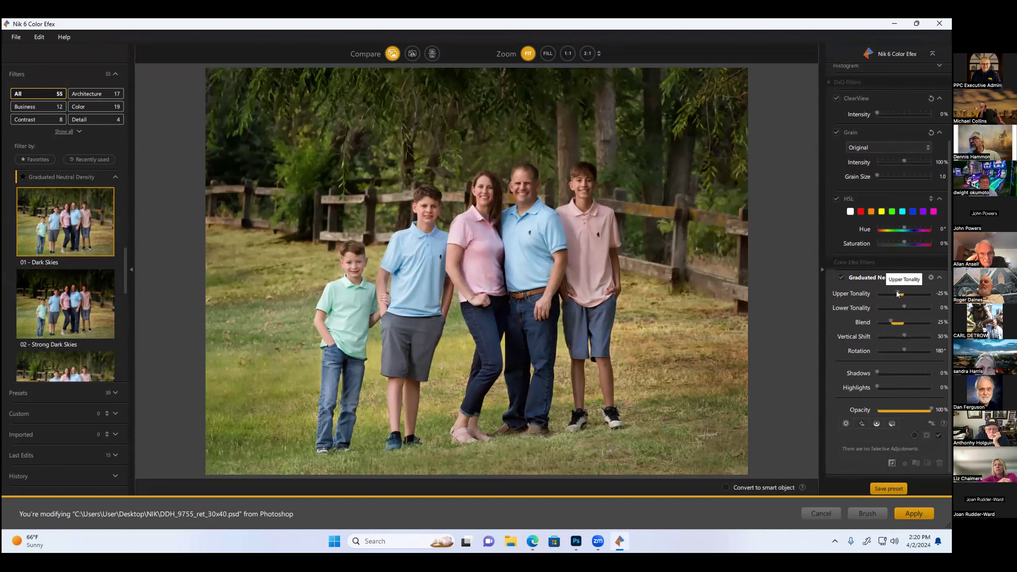
pyautogui.moveTo(898, 297); pyautogui.dragTo(899, 290)
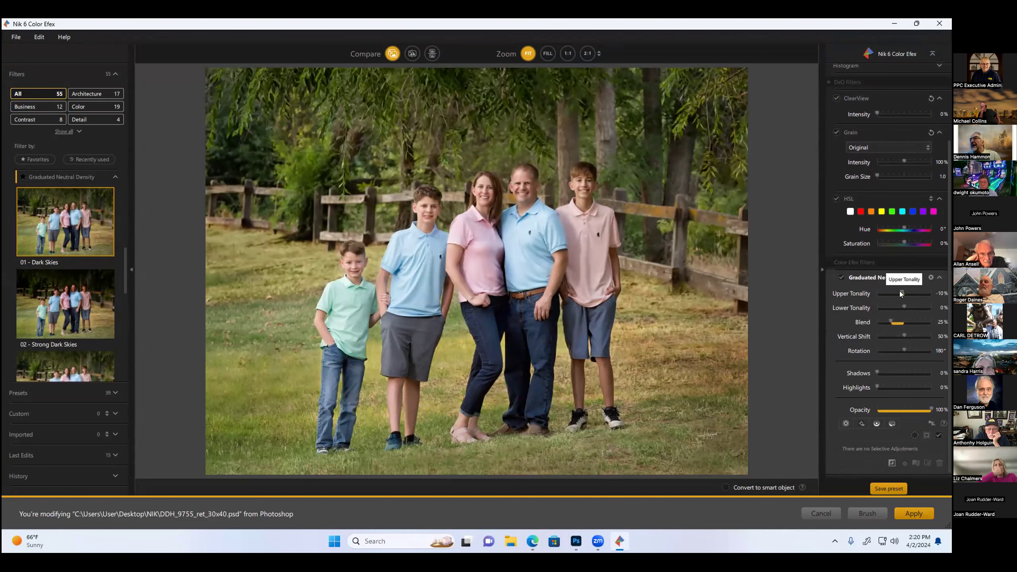
pyautogui.moveTo(902, 309); pyautogui.dragTo(896, 309)
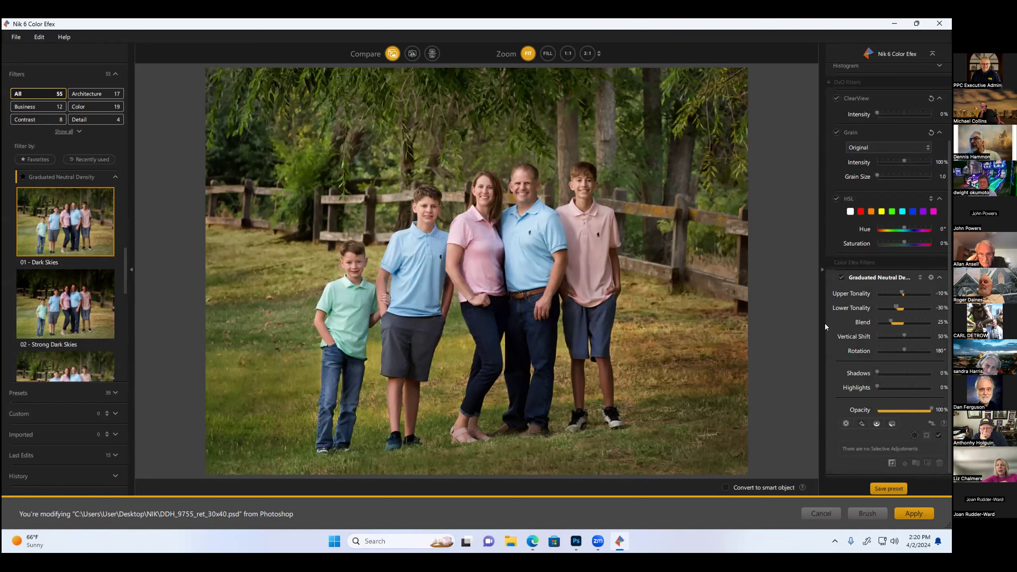
pyautogui.moveTo(896, 307)
pyautogui.mouseDown()
pyautogui.moveTo(912, 307)
pyautogui.moveTo(903, 304)
pyautogui.mouseUp()
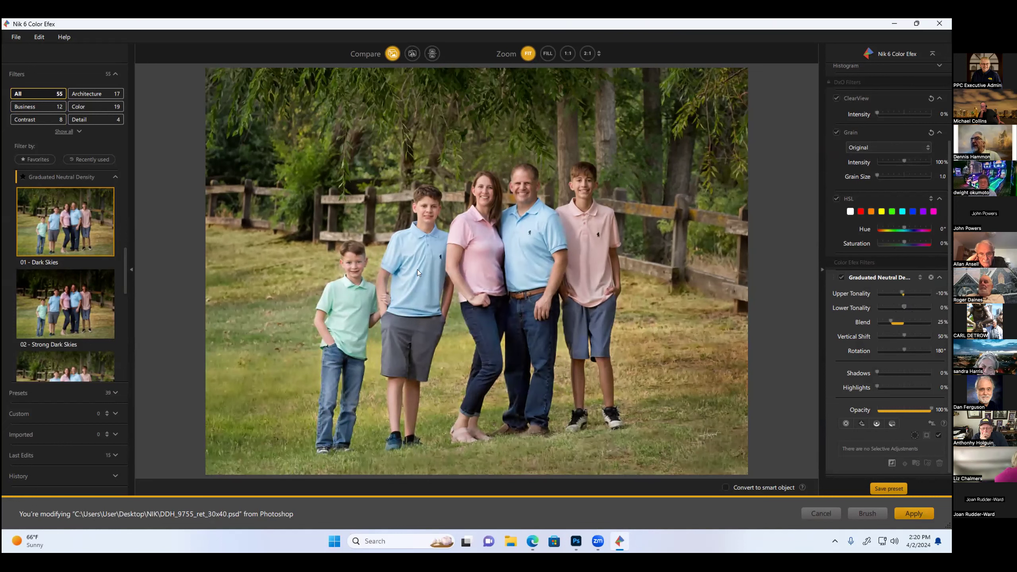
# Expand the Indian Summer filter's preset thumbnails.
pyautogui.scroll(-5, 77, 234)
pyautogui.scroll(-5, 82, 240)
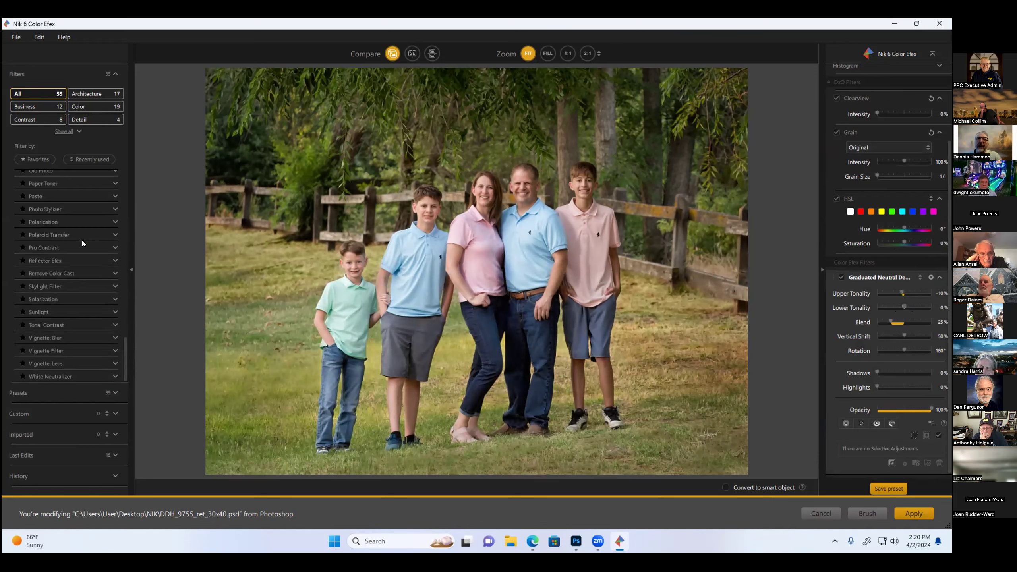
pyautogui.scroll(1, 69, 260)
pyautogui.scroll(3, 69, 260)
pyautogui.scroll(3, 69, 259)
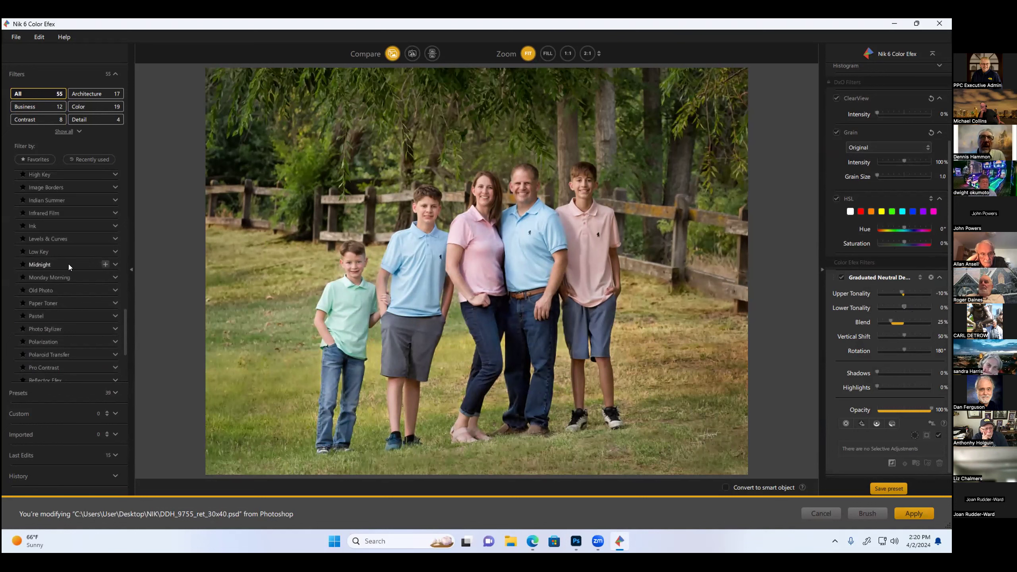
pyautogui.scroll(3, 68, 264)
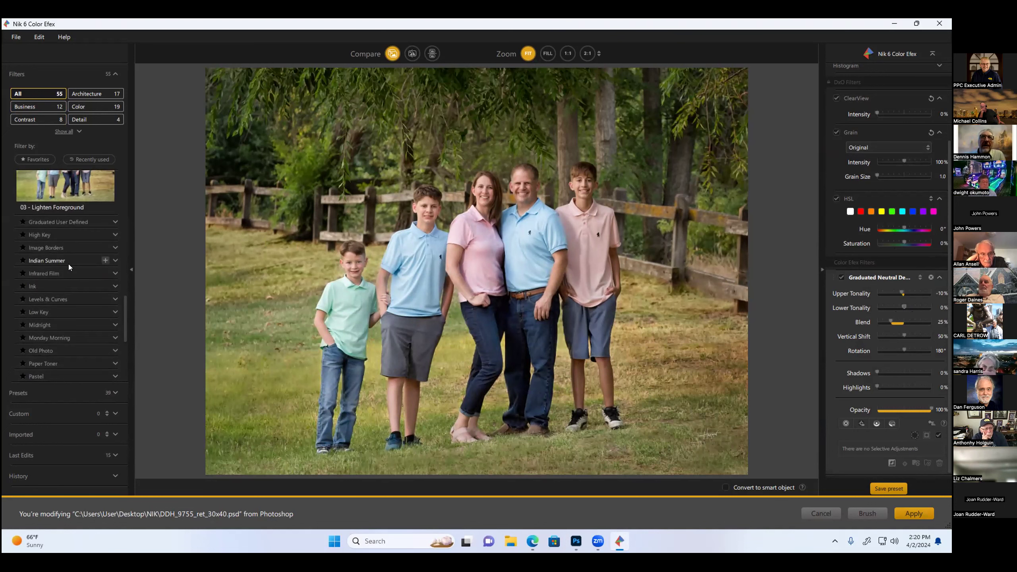
pyautogui.click(115, 260)
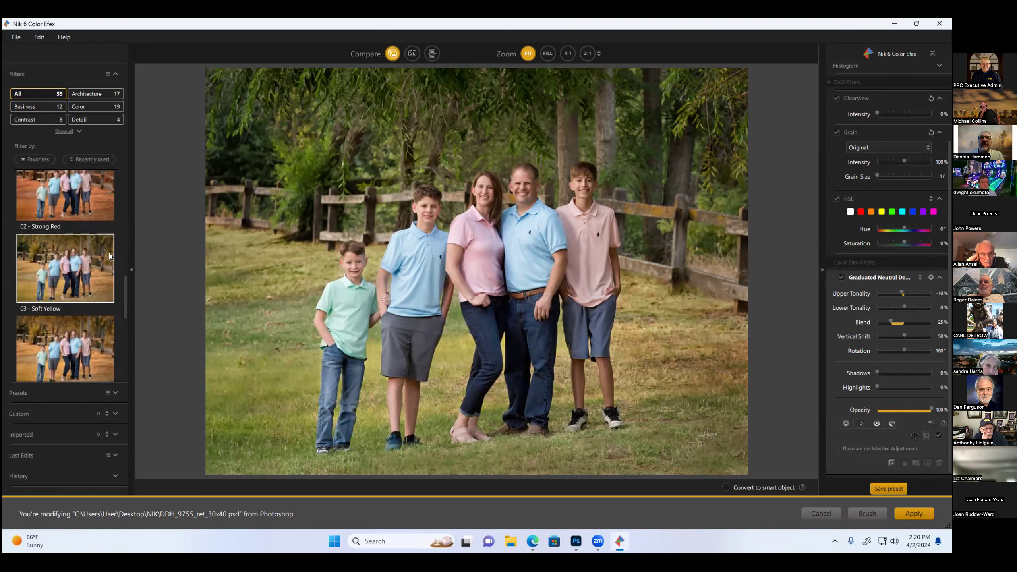
# Apply the Indian Summer 01 - Soft Red preset with ClearView 11% and Grain 116%.
pyautogui.click(91, 223)
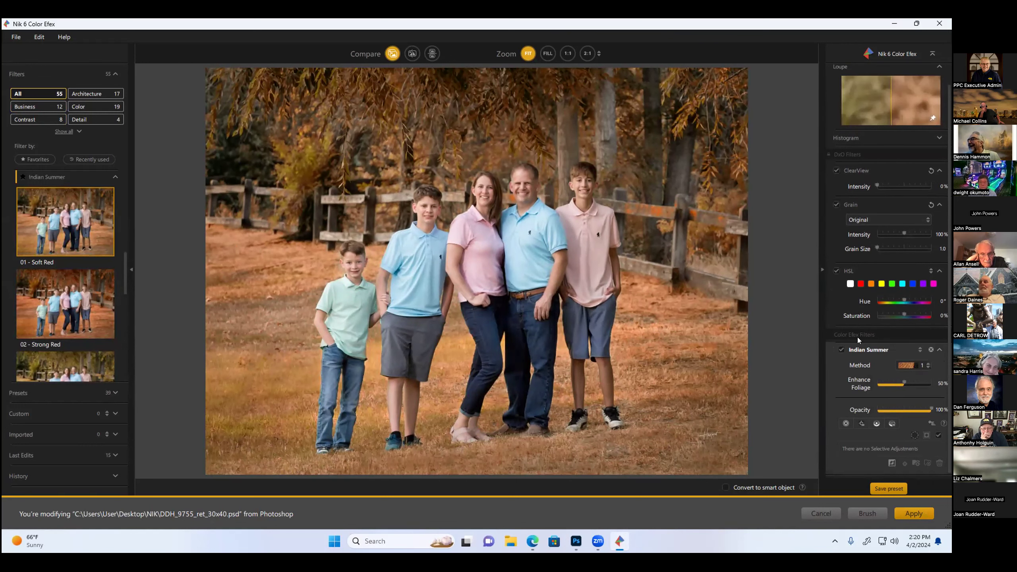
pyautogui.moveTo(875, 182)
pyautogui.mouseDown()
pyautogui.moveTo(921, 182)
pyautogui.moveTo(876, 187)
pyautogui.moveTo(906, 190)
pyautogui.mouseUp()
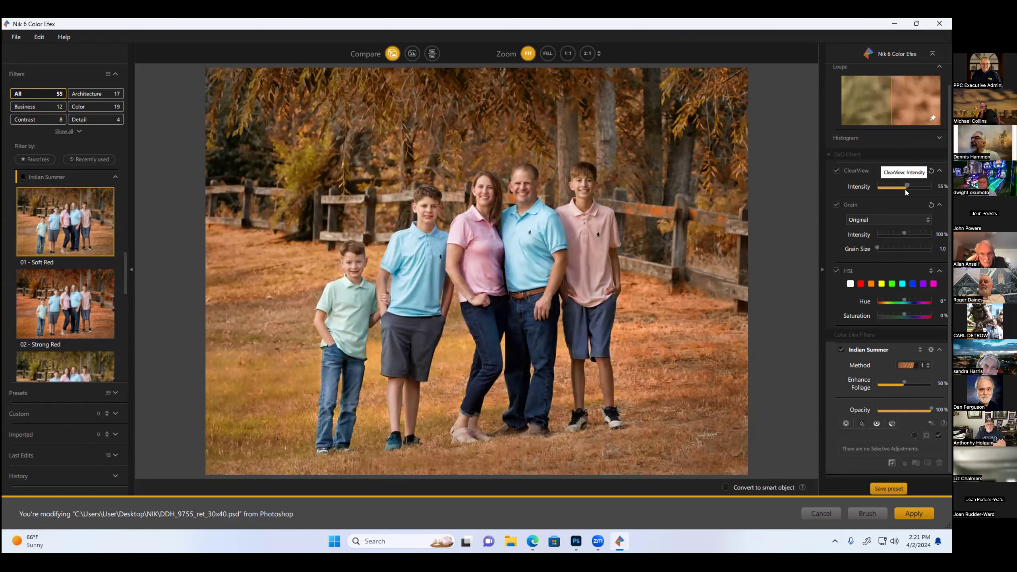
pyautogui.moveTo(906, 190); pyautogui.dragTo(885, 187)
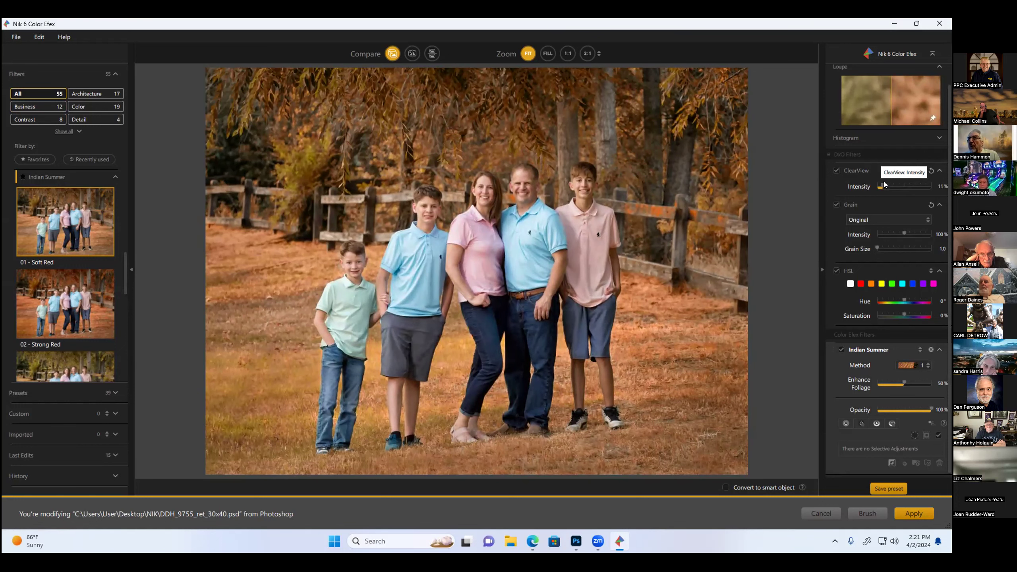
pyautogui.moveTo(899, 235)
pyautogui.mouseDown()
pyautogui.moveTo(935, 229)
pyautogui.moveTo(907, 234)
pyautogui.mouseUp()
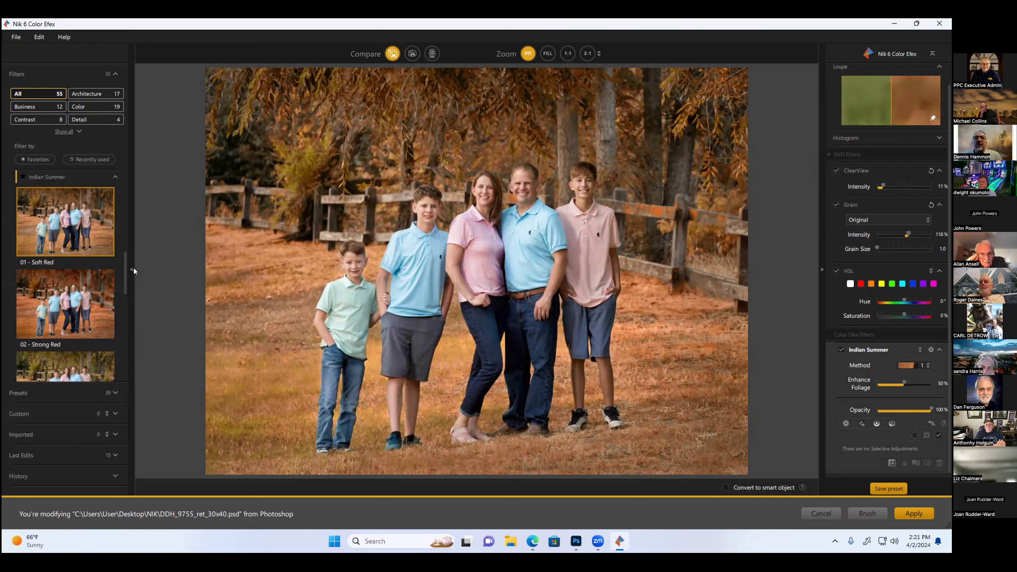
# Compare Strong Red, Soft Yellow and Strong Yellow, then return to Soft Red with Enhance Foliage 35%.
pyautogui.click(74, 310)
pyautogui.scroll(-3, 72, 304)
pyautogui.scroll(-2, 68, 288)
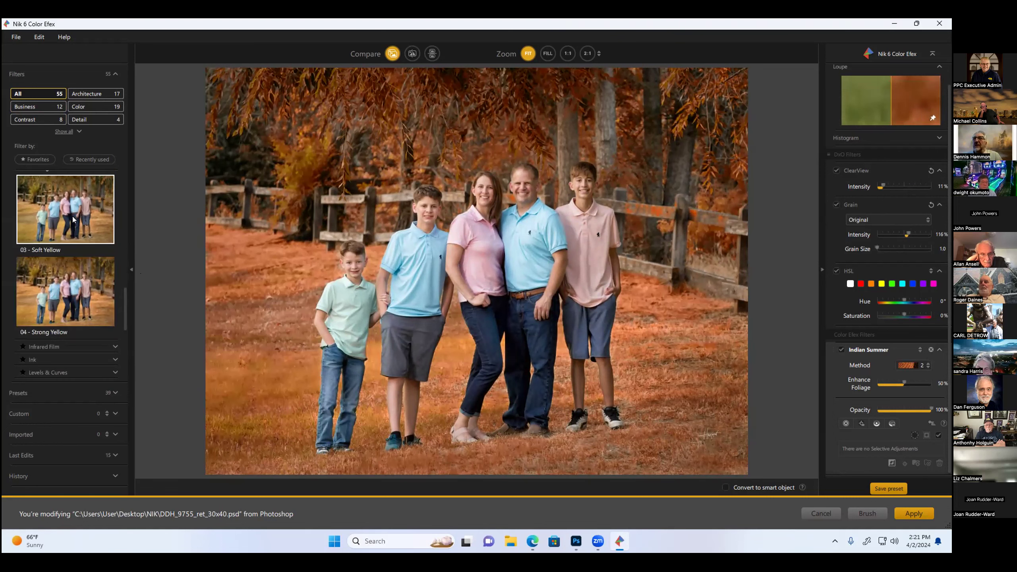
pyautogui.click(72, 219)
pyautogui.click(74, 292)
pyautogui.scroll(10, 73, 290)
pyautogui.scroll(-10, 74, 290)
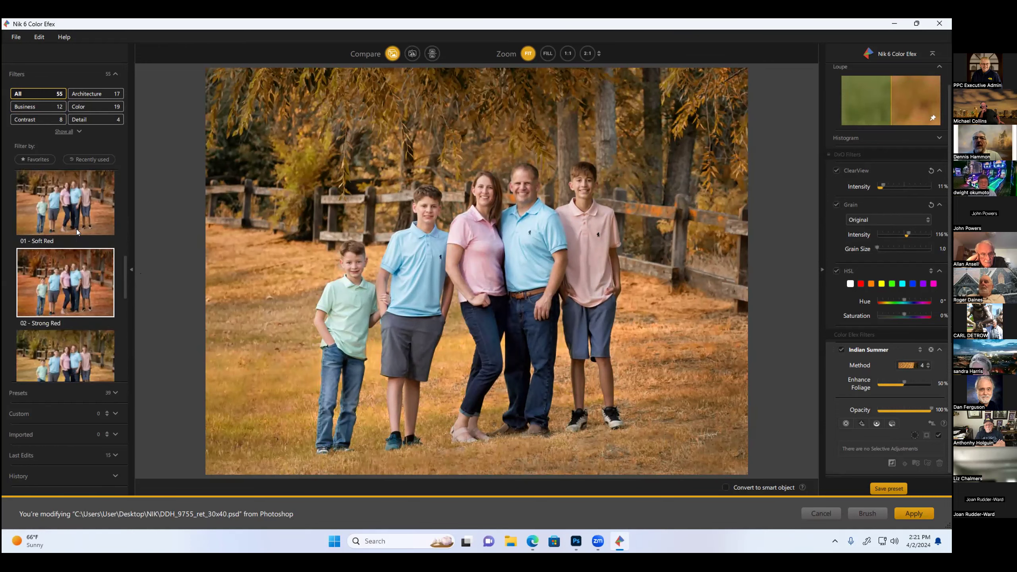
pyautogui.scroll(-1, 74, 216)
pyautogui.click(73, 184)
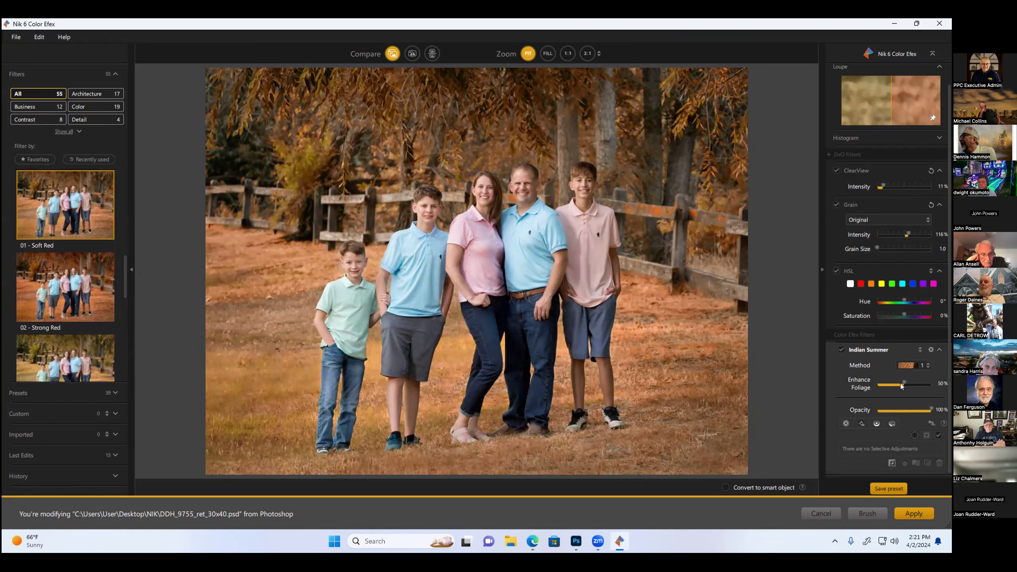
pyautogui.moveTo(906, 380)
pyautogui.mouseDown()
pyautogui.moveTo(927, 382)
pyautogui.moveTo(880, 391)
pyautogui.moveTo(914, 379)
pyautogui.mouseUp()
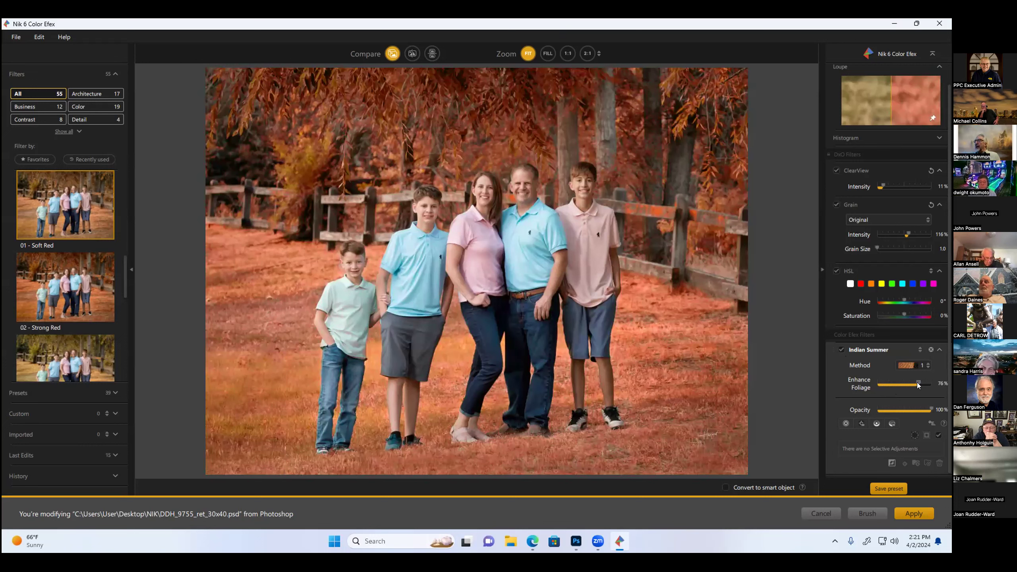
pyautogui.moveTo(917, 385); pyautogui.dragTo(895, 386)
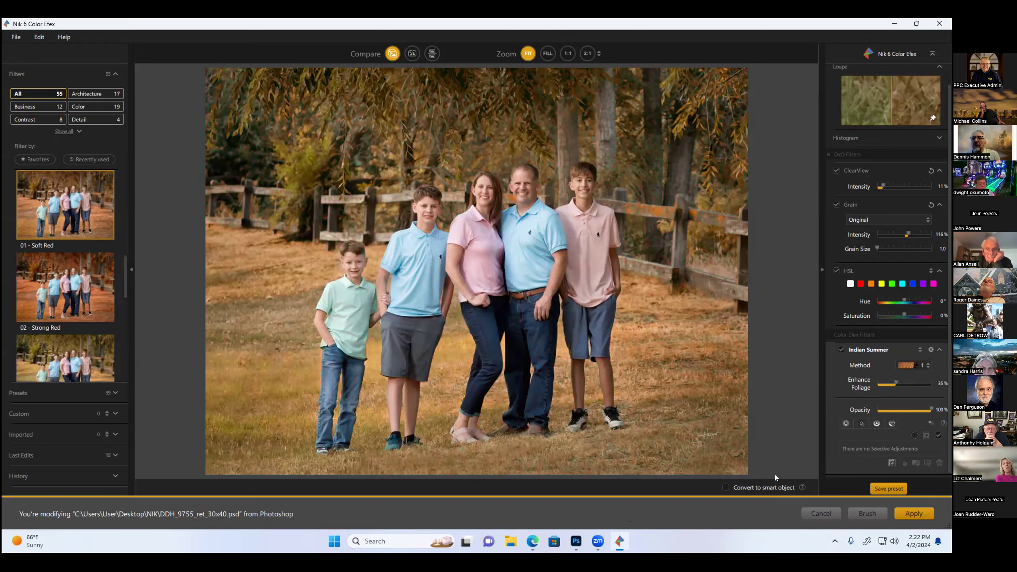
# Discard the Color Efex edits and close the DDH_9755 family portrait document.
pyautogui.click(821, 514)
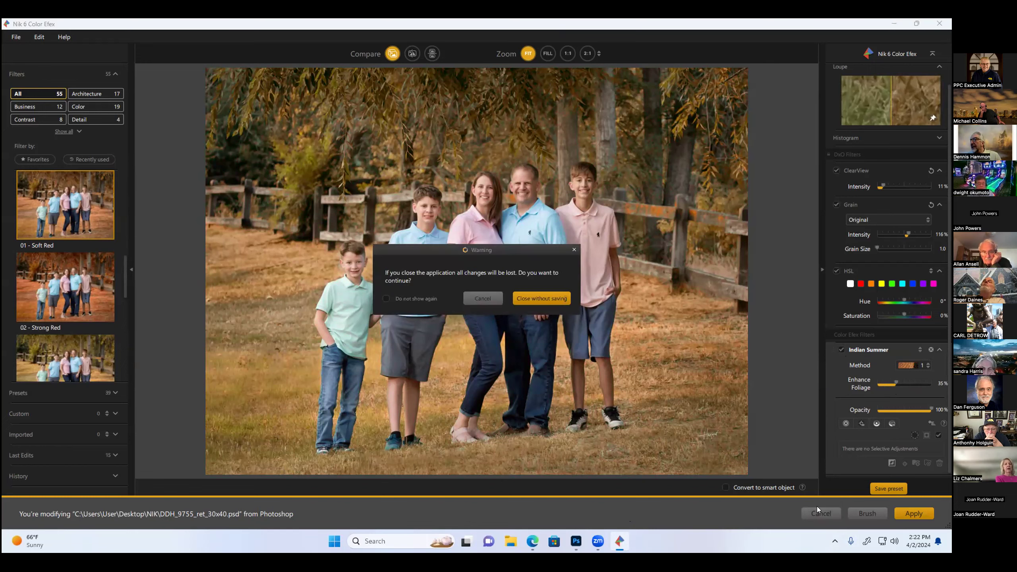
pyautogui.click(536, 296)
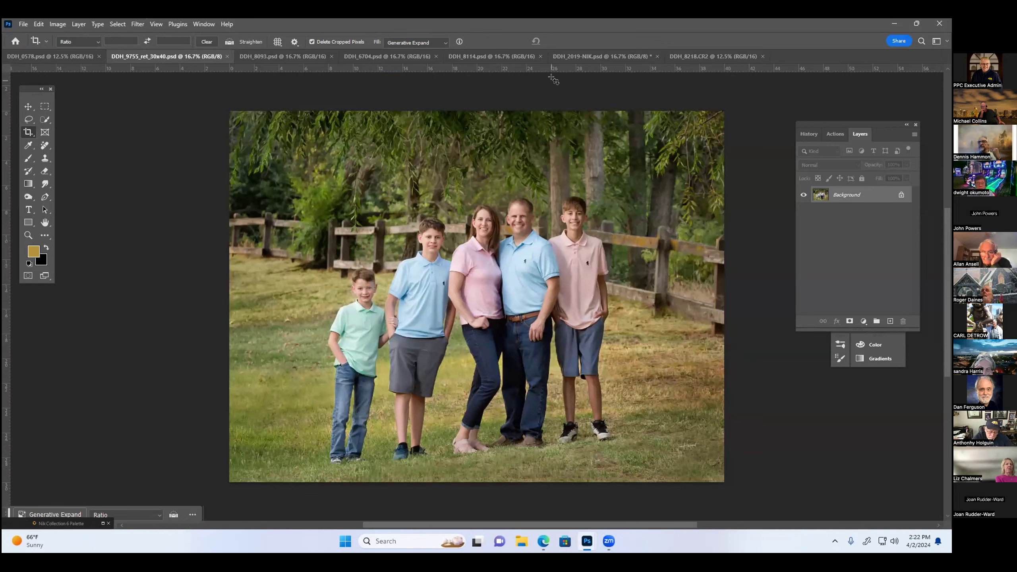
pyautogui.moveTo(170, 58); pyautogui.dragTo(180, 102)
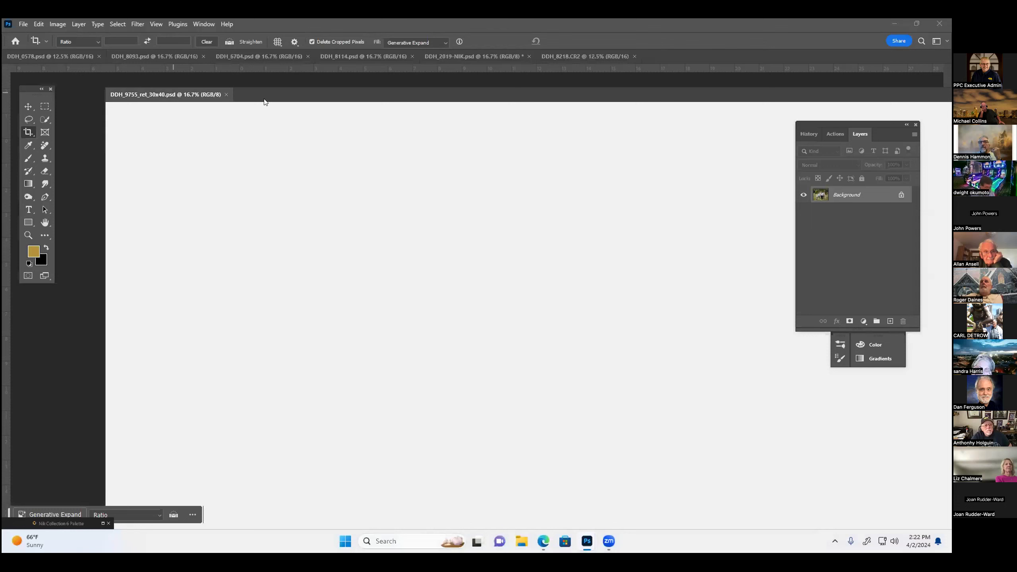
pyautogui.click(558, 95)
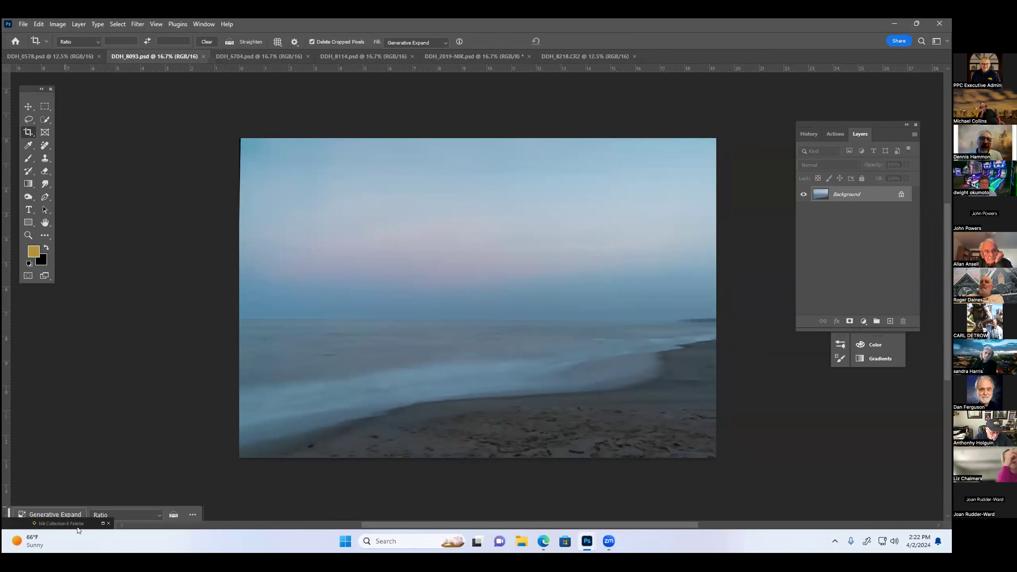
# Launch Nik 6 Color Efex on the DDH_8093 beach photo from the Nik Collection 6 palette.
pyautogui.click(60, 523)
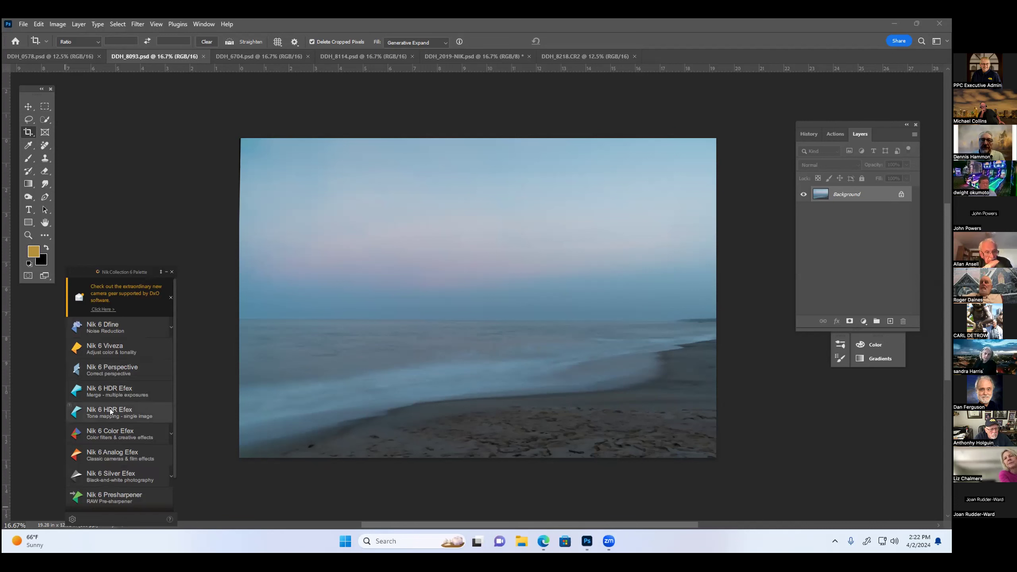
pyautogui.click(111, 430)
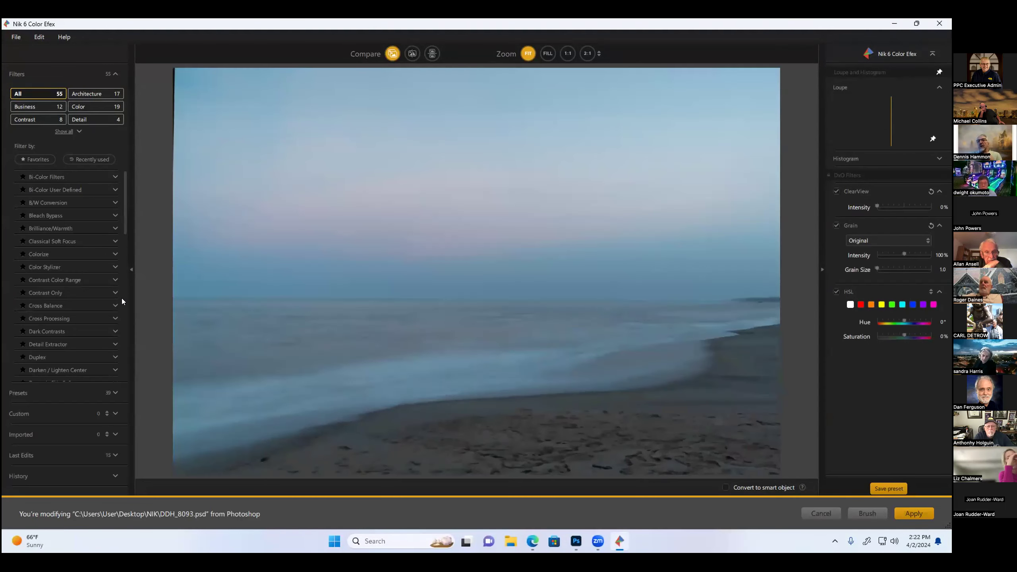
# Apply Brilliance/Warmth '02 - Increase Saturation' with Saturation 61% and Warmth 2%.
pyautogui.click(114, 228)
pyautogui.scroll(-1, 101, 308)
pyautogui.scroll(-1, 96, 311)
pyautogui.scroll(-2, 93, 314)
pyautogui.scroll(-1, 92, 314)
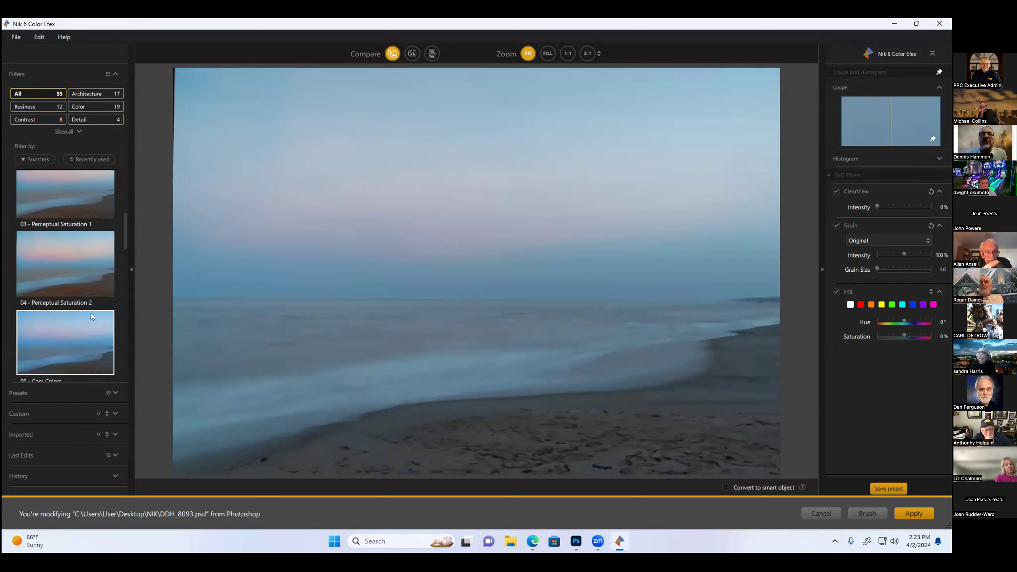
pyautogui.scroll(-1, 91, 313)
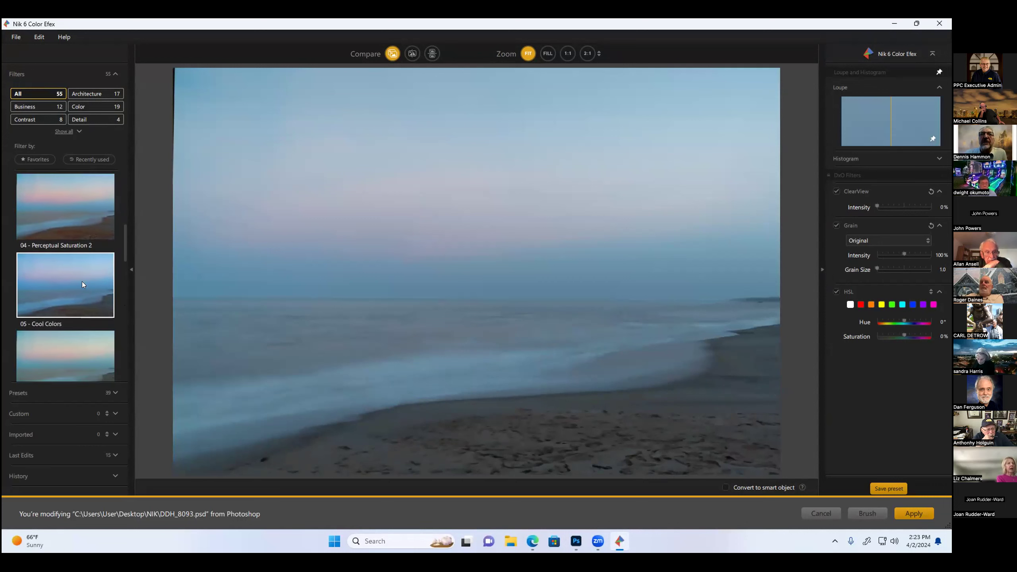
pyautogui.scroll(1, 77, 277)
pyautogui.scroll(1, 77, 278)
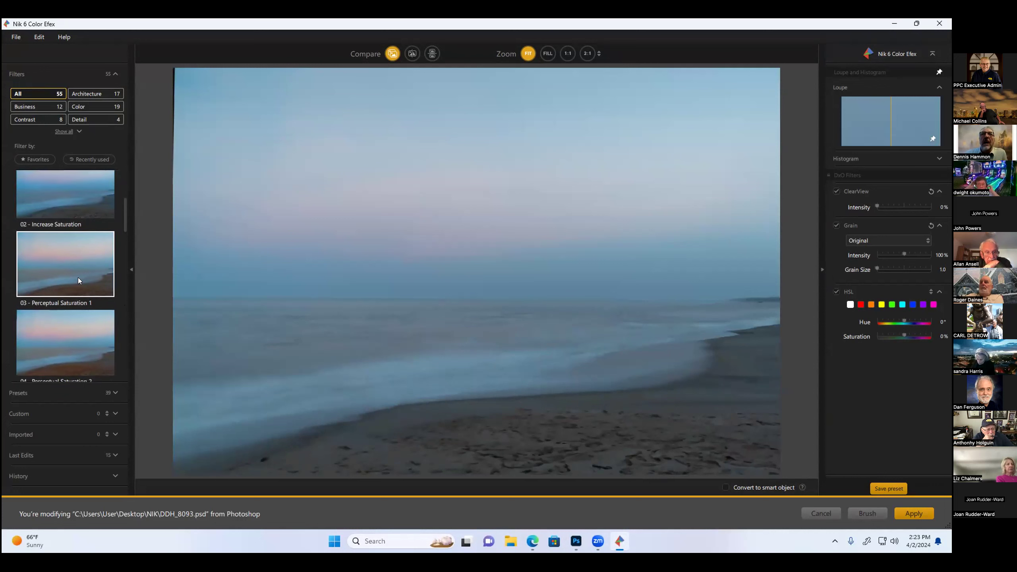
pyautogui.scroll(1, 75, 265)
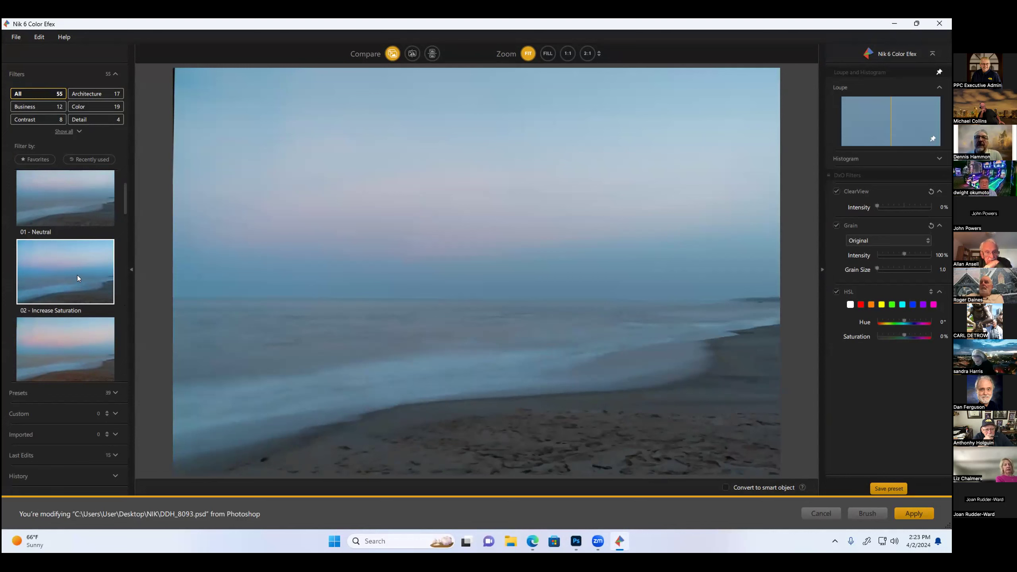
pyautogui.click(77, 277)
pyautogui.scroll(-1, 881, 338)
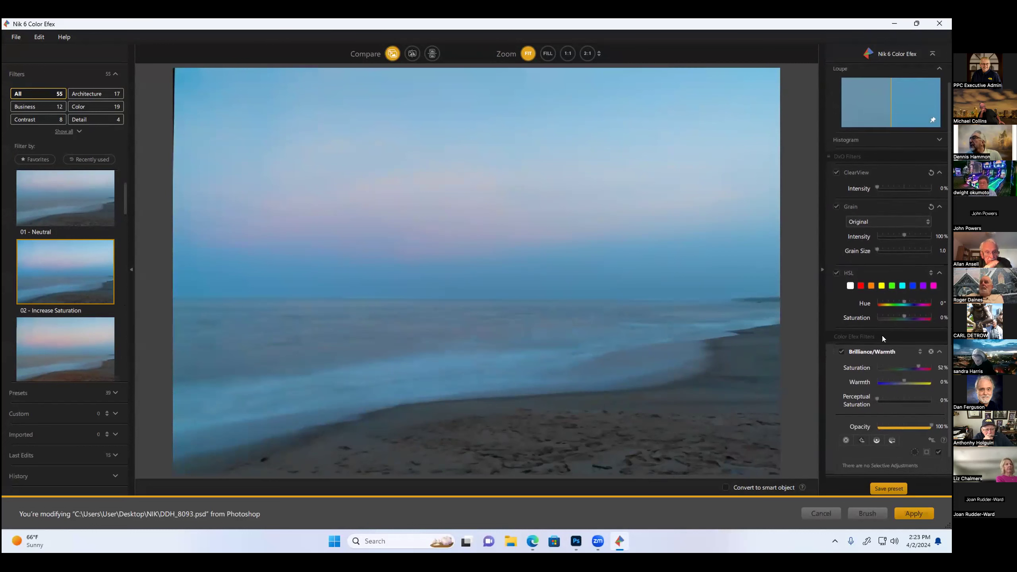
pyautogui.moveTo(915, 353)
pyautogui.mouseDown()
pyautogui.moveTo(890, 354)
pyautogui.moveTo(920, 351)
pyautogui.moveTo(904, 360)
pyautogui.mouseUp()
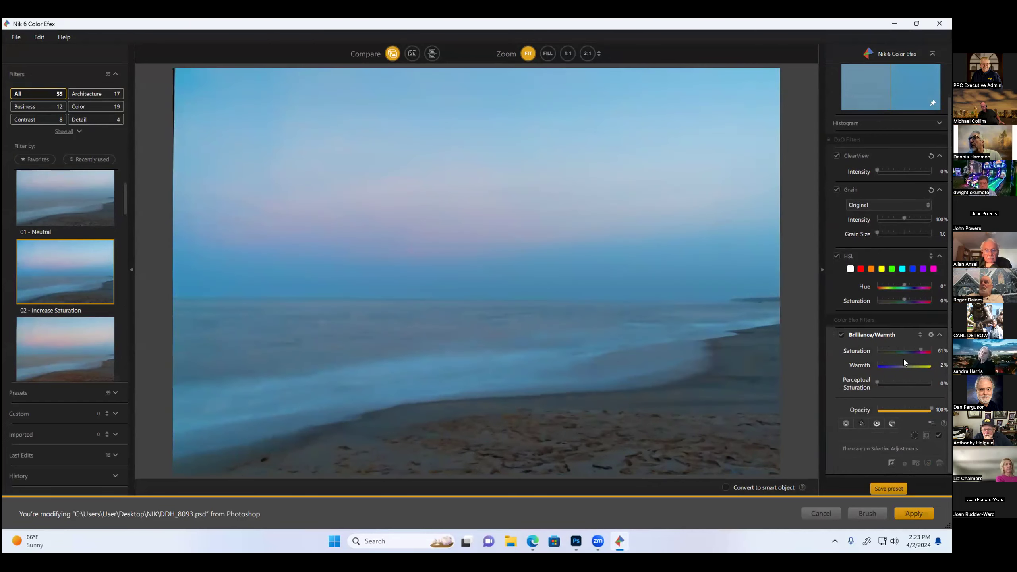
# Scroll through the filter list to browse other filters.
pyautogui.scroll(-5, 85, 237)
pyautogui.scroll(-5, 81, 237)
pyautogui.scroll(-3, 81, 236)
pyautogui.scroll(2, 48, 281)
pyautogui.scroll(3, 44, 321)
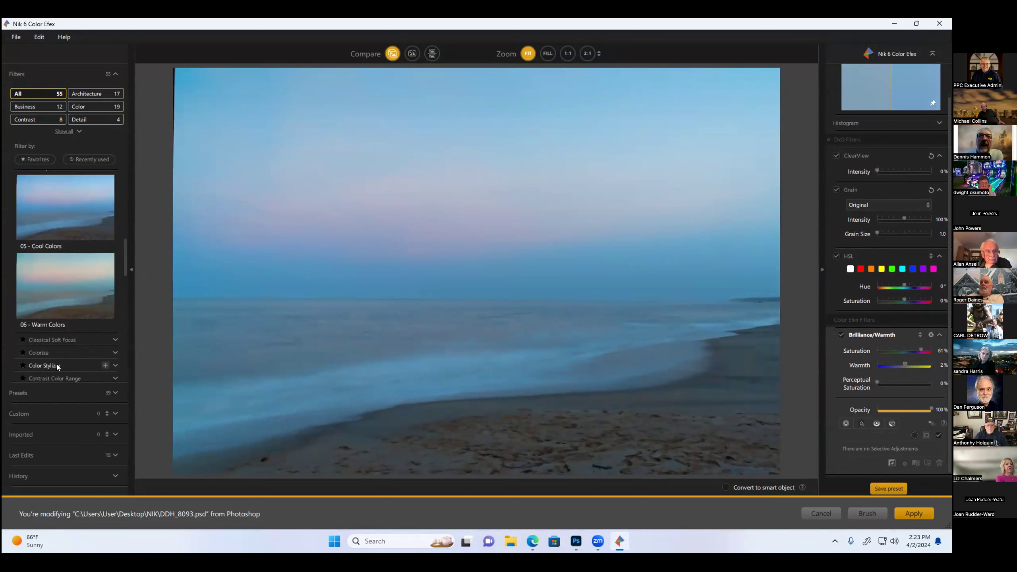
pyautogui.scroll(-2, 85, 347)
pyautogui.scroll(-1, 85, 344)
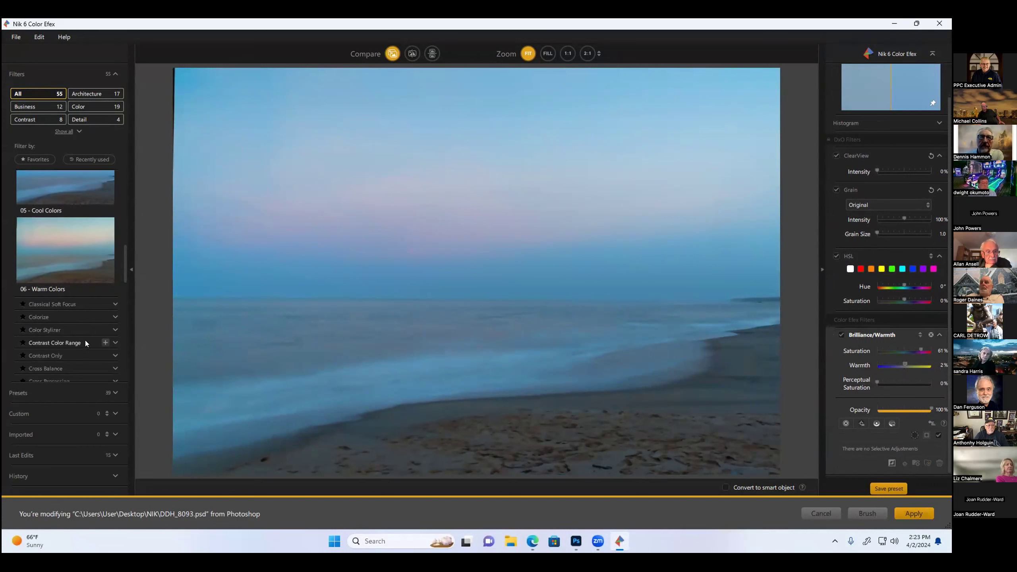
pyautogui.scroll(-3, 85, 340)
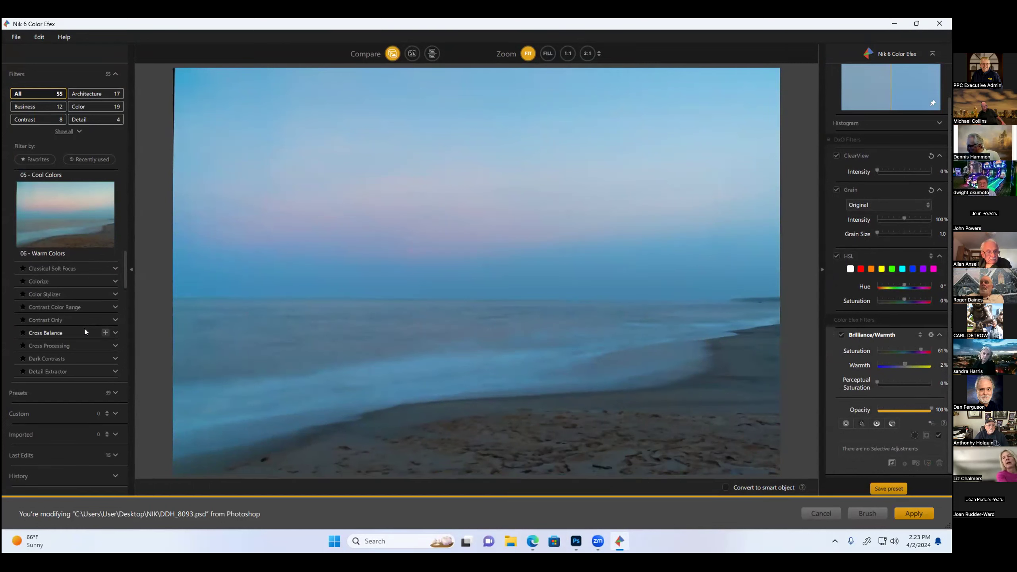
pyautogui.moveTo(56, 356)
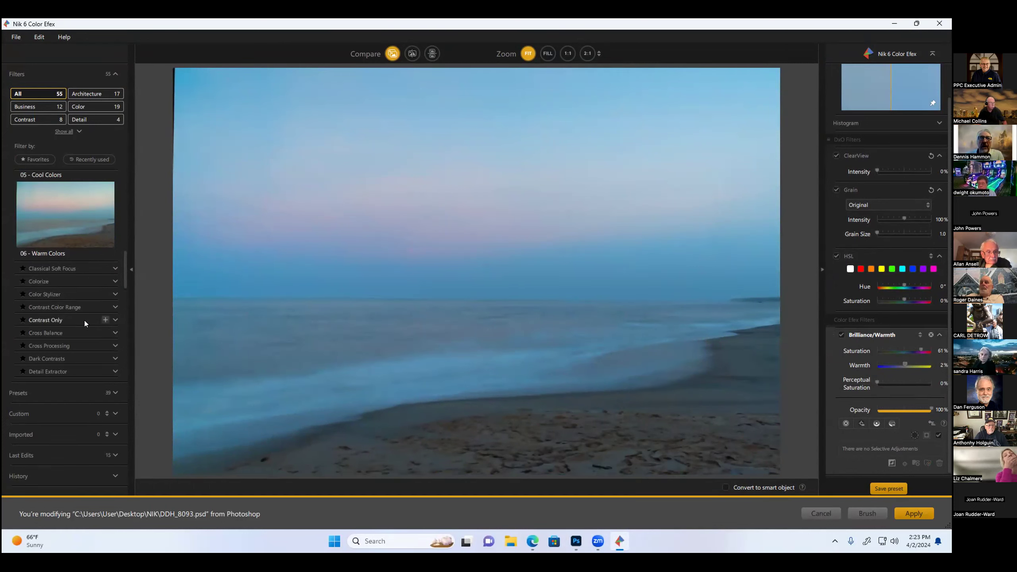
pyautogui.scroll(-3, 84, 332)
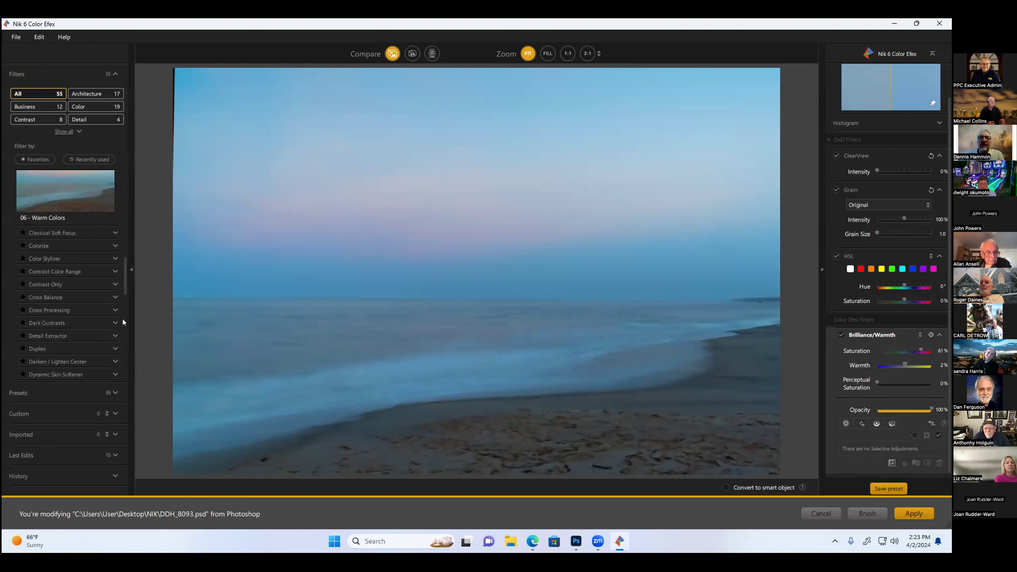
pyautogui.scroll(-5, 112, 321)
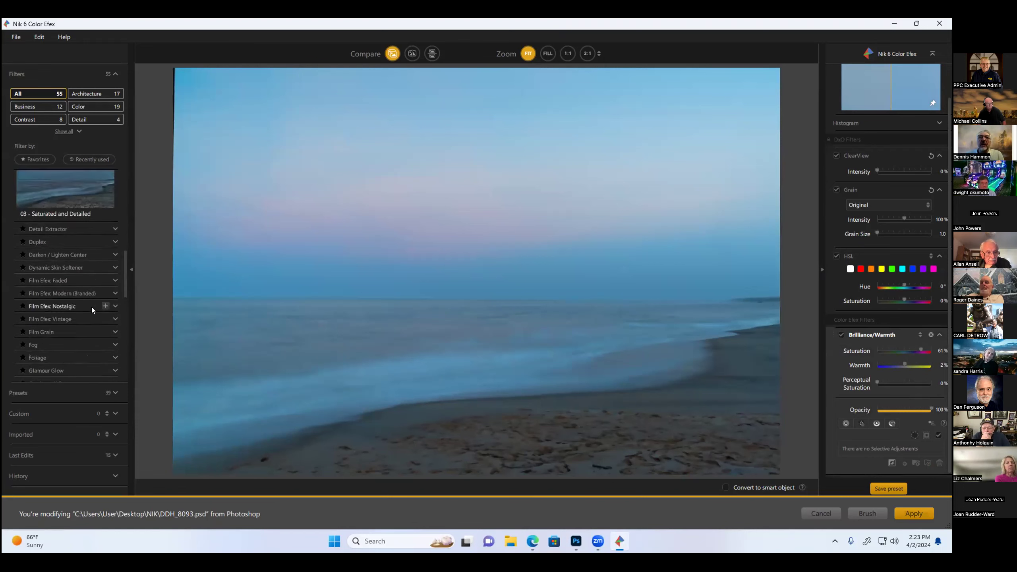
pyautogui.scroll(8, 92, 307)
# Apply Dark Contrasts at Brightness -45%, Contrast -45% and Saturation -31%.
pyautogui.click(78, 234)
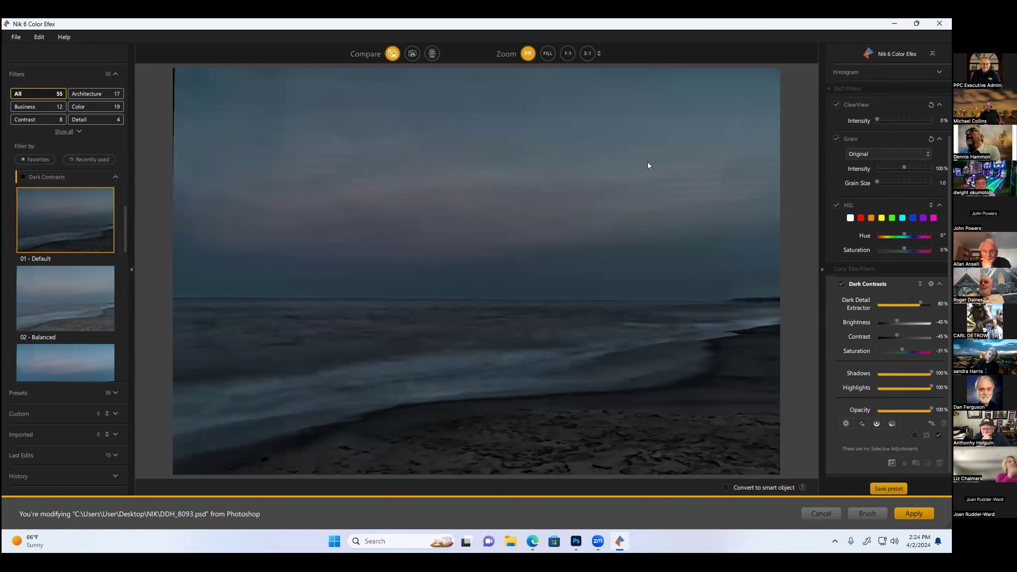
pyautogui.moveTo(916, 297); pyautogui.dragTo(868, 315)
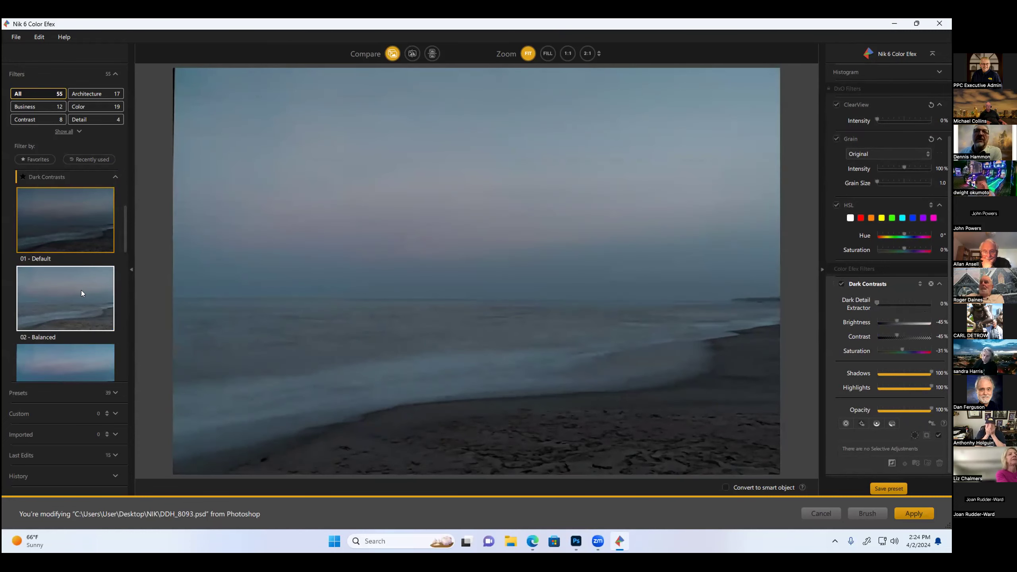
pyautogui.scroll(-1, 82, 289)
pyautogui.scroll(-5, 82, 288)
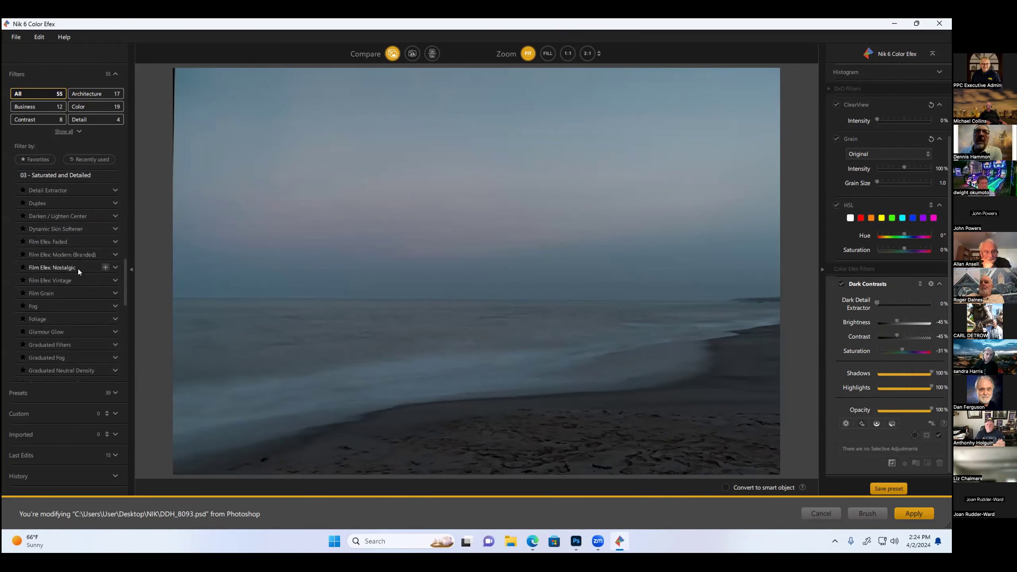
pyautogui.scroll(-3, 89, 331)
# Expand Graduated Fog and browse its presets.
pyautogui.click(115, 217)
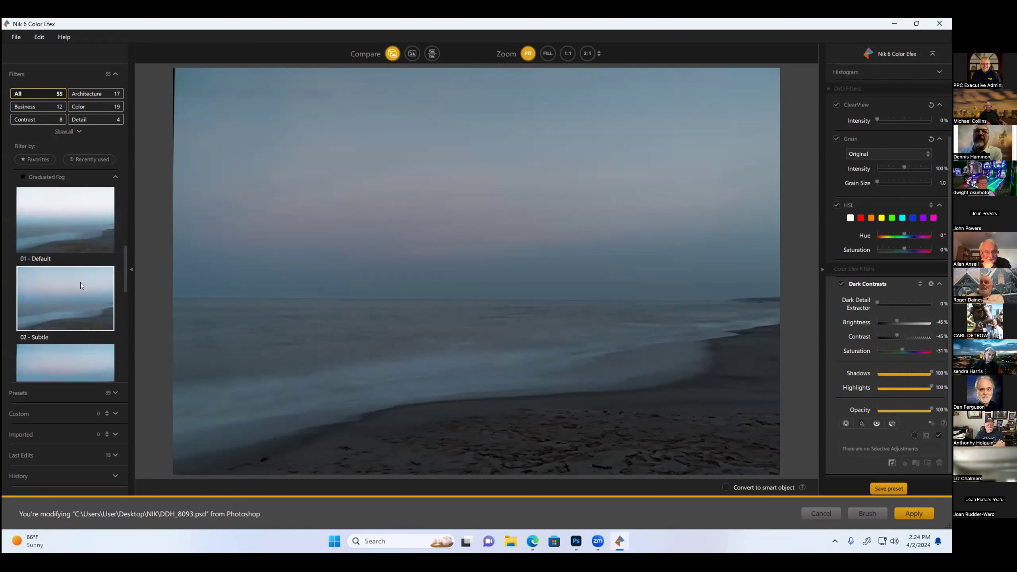
pyautogui.scroll(-2, 69, 299)
pyautogui.scroll(-1, 69, 299)
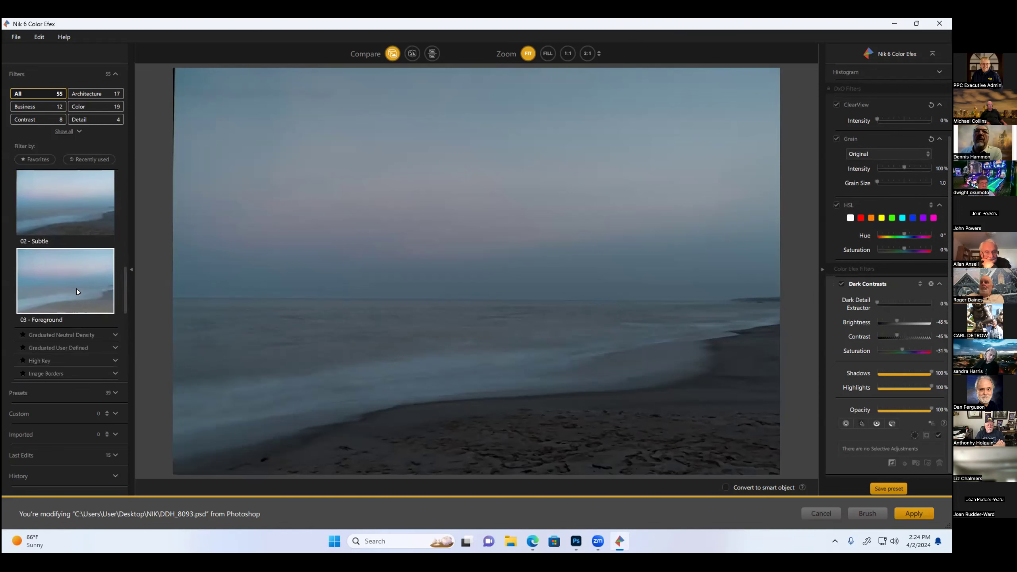
# Apply the Graduated Fog '03 - Foreground' preset with Opacity raised to 80%.
pyautogui.click(75, 288)
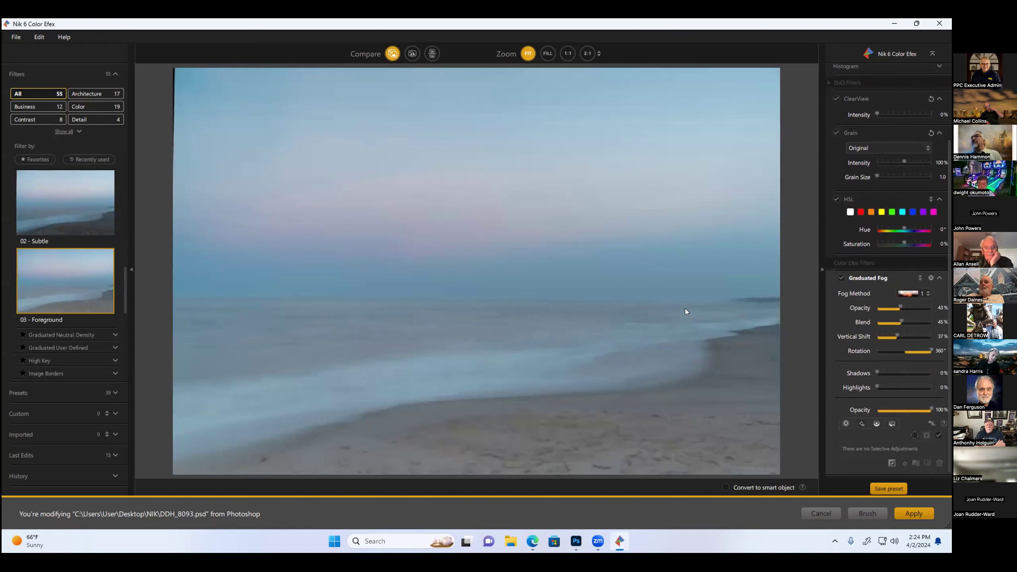
pyautogui.moveTo(898, 306)
pyautogui.mouseDown()
pyautogui.moveTo(877, 309)
pyautogui.moveTo(917, 311)
pyautogui.mouseUp()
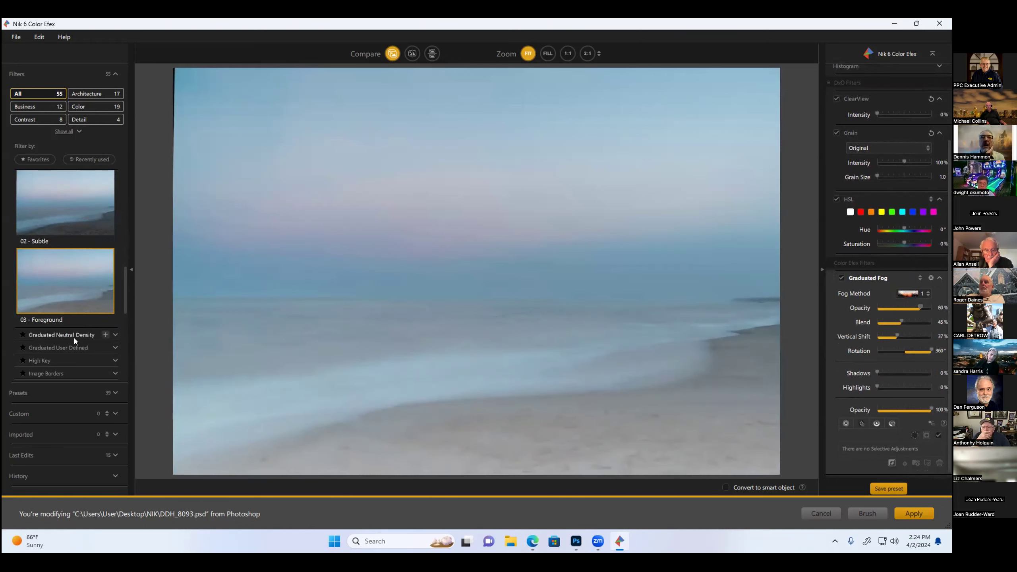
pyautogui.scroll(-1, 74, 338)
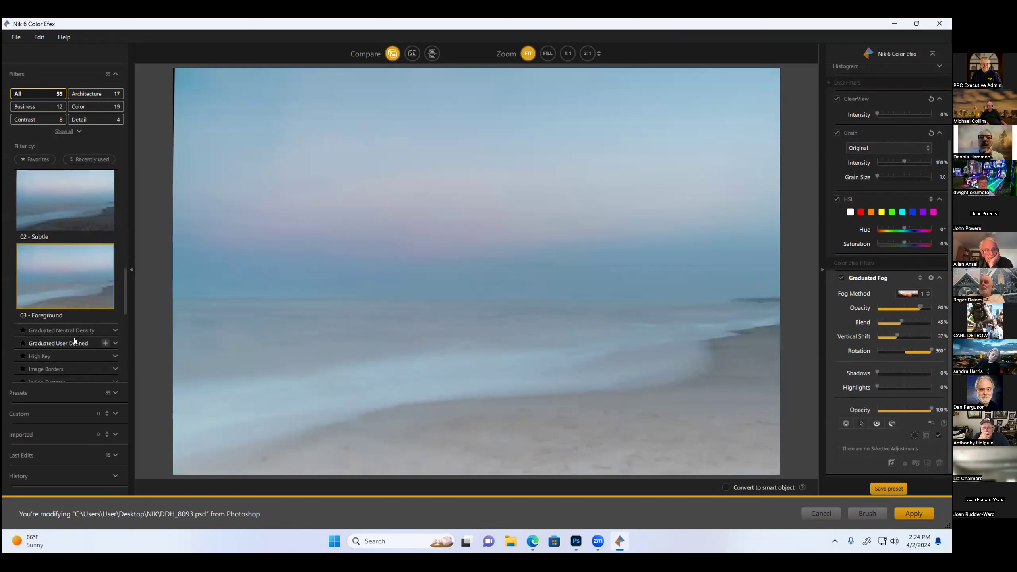
pyautogui.click(110, 354)
pyautogui.scroll(-3, 104, 350)
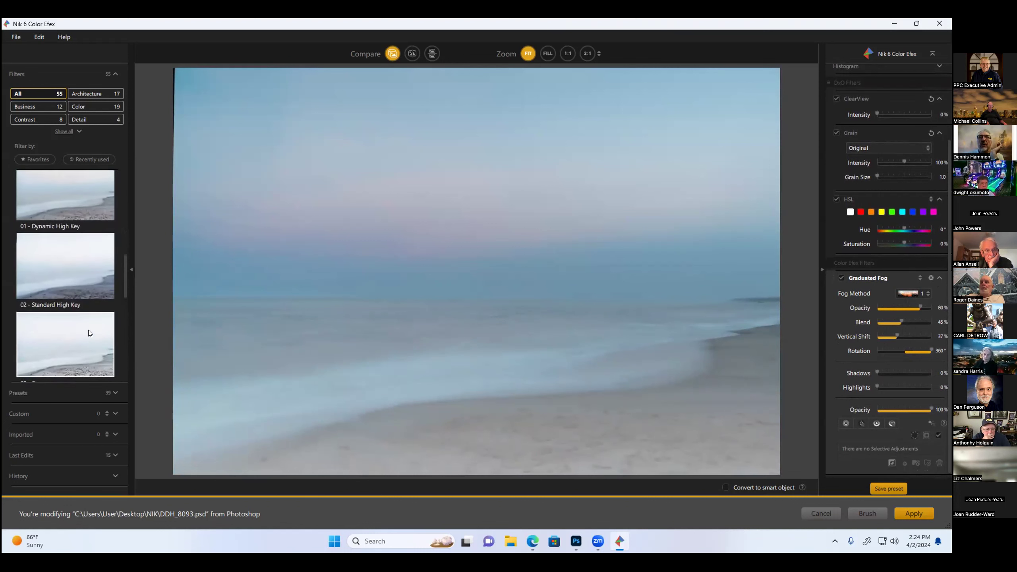
# Apply High Key '04 - Washed Out' with Glow 45% and Shadows lifted to 28%.
pyautogui.click(76, 231)
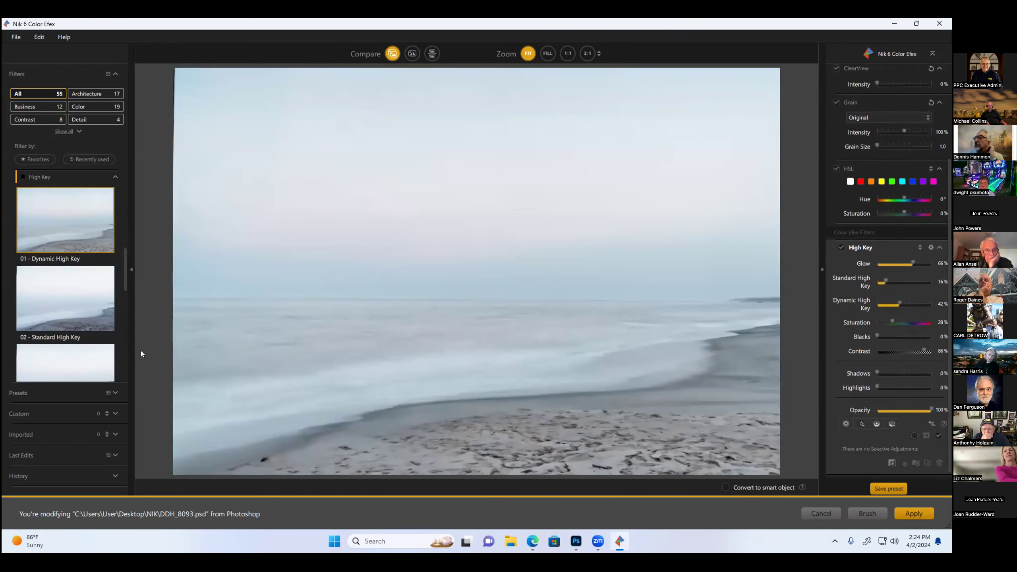
pyautogui.scroll(-1, 96, 321)
pyautogui.scroll(-5, 86, 311)
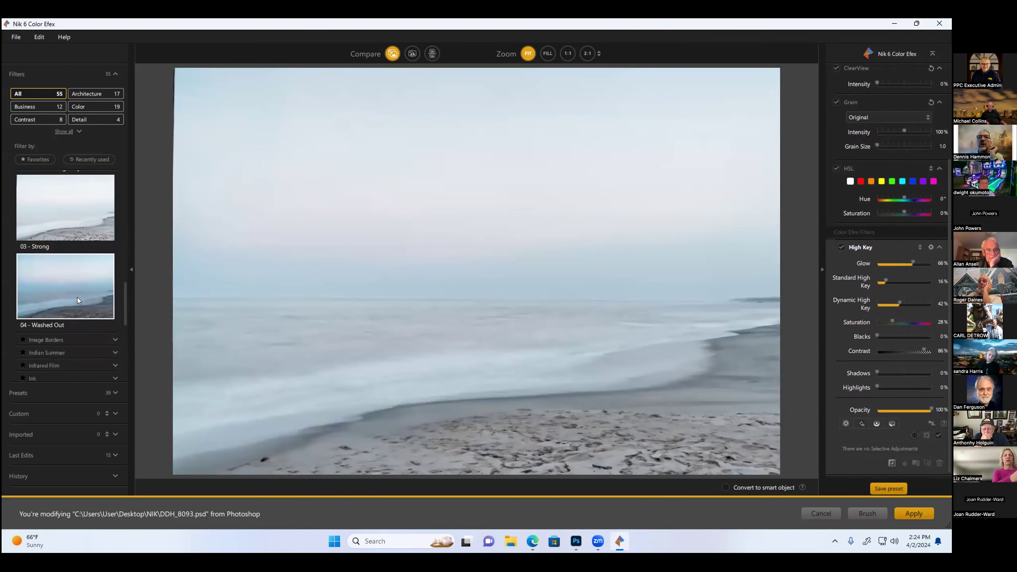
pyautogui.click(77, 296)
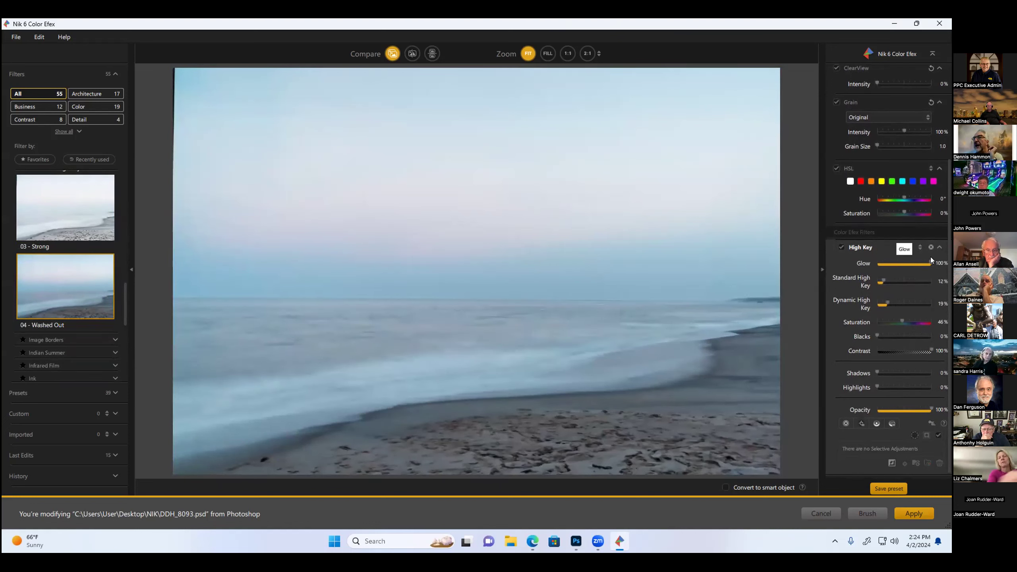
pyautogui.moveTo(884, 281)
pyautogui.mouseDown()
pyautogui.moveTo(876, 282)
pyautogui.moveTo(928, 304)
pyautogui.moveTo(907, 304)
pyautogui.mouseUp()
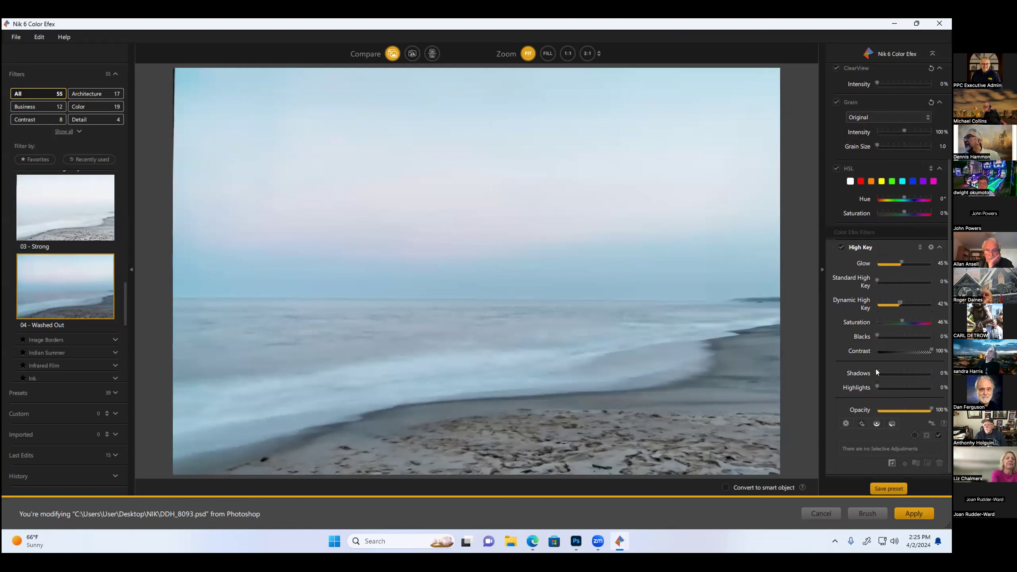
pyautogui.moveTo(876, 374); pyautogui.dragTo(892, 373)
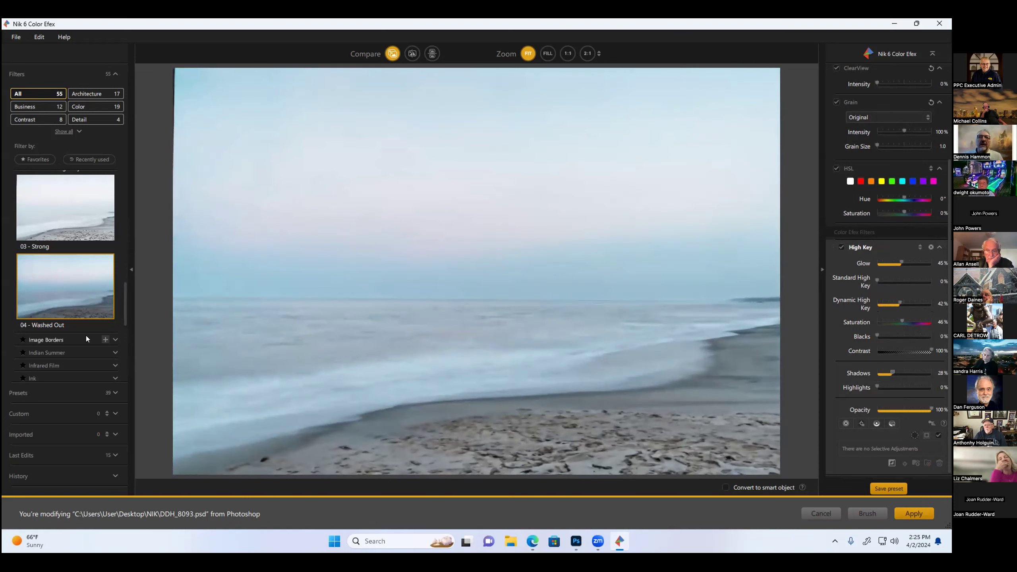
pyautogui.scroll(-3, 85, 332)
pyautogui.scroll(-2, 82, 329)
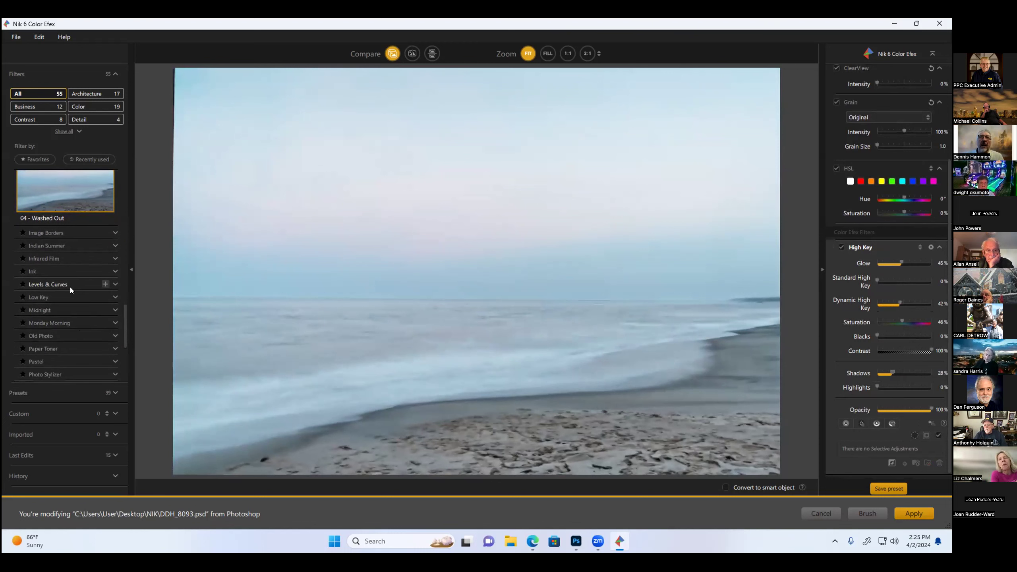
pyautogui.scroll(-2, 68, 288)
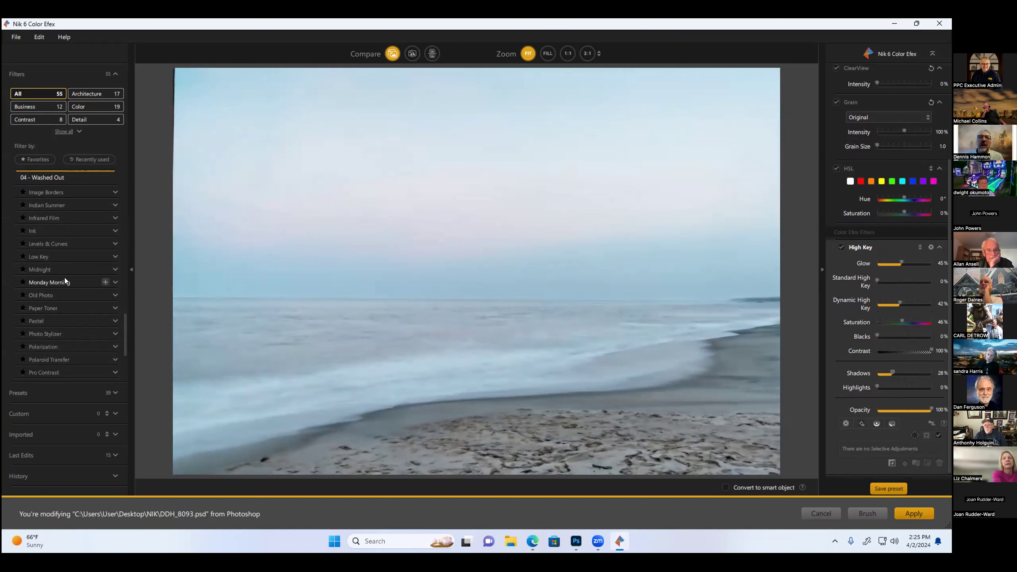
# Apply Monday Morning '02 - Grainy Neutral', trying ClearView then returning it to 0%.
pyautogui.click(114, 283)
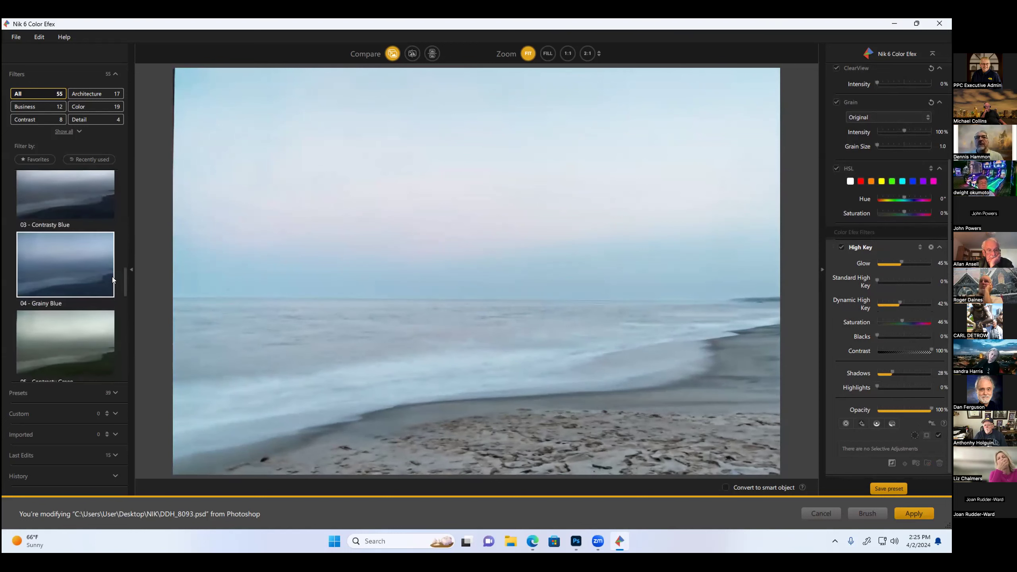
pyautogui.click(69, 301)
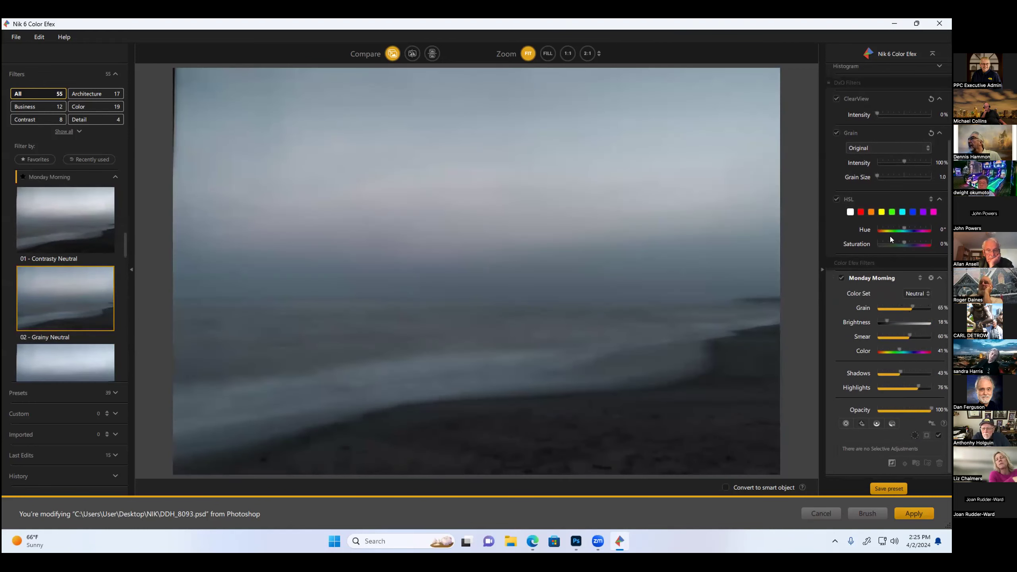
pyautogui.scroll(3, 892, 232)
pyautogui.moveTo(876, 206); pyautogui.dragTo(911, 206)
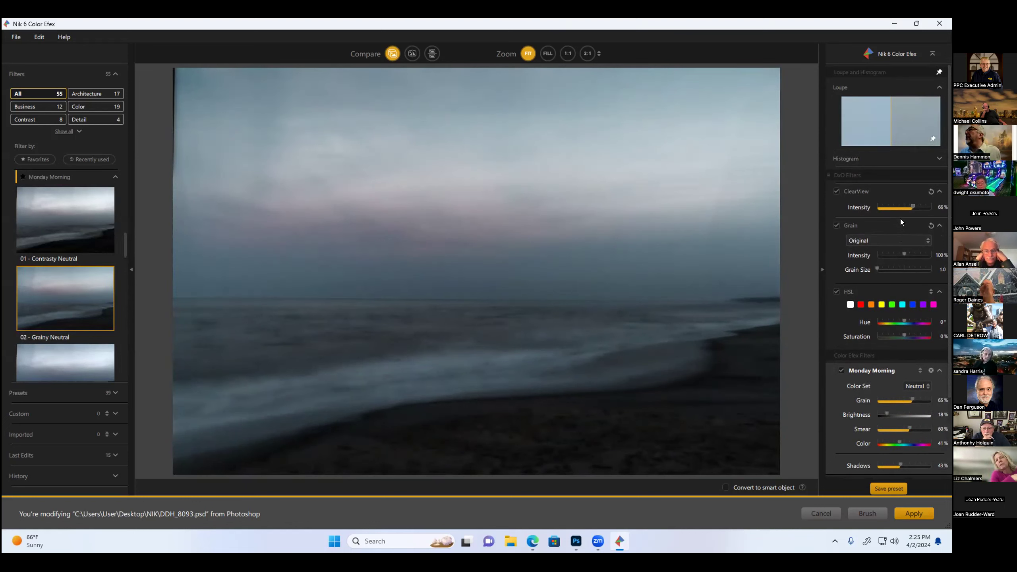
pyautogui.moveTo(909, 206); pyautogui.dragTo(877, 206)
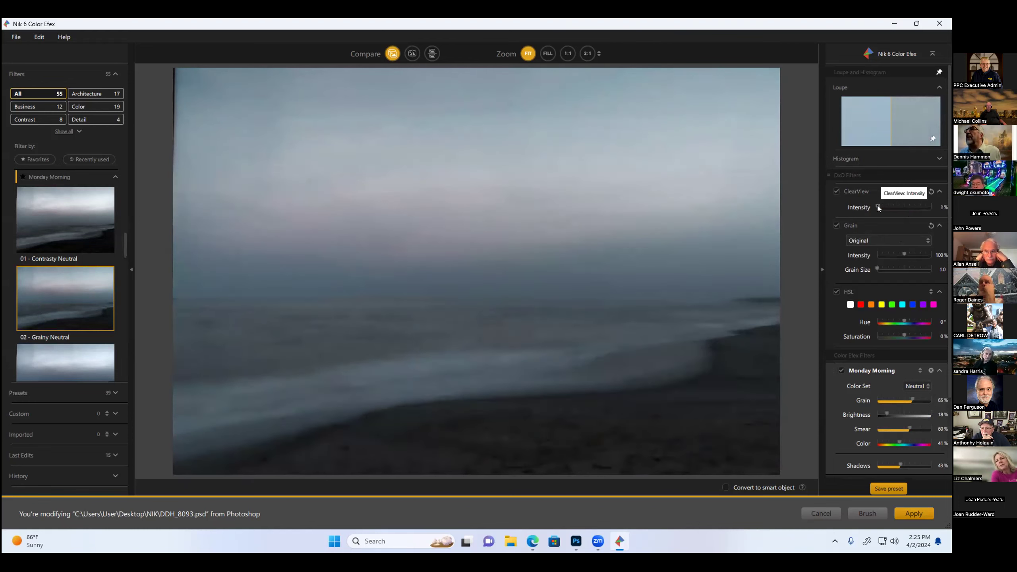
# Scroll down the filter list and expand the Vignette: Blur presets.
pyautogui.scroll(-2, 101, 285)
pyautogui.scroll(-2, 91, 276)
pyautogui.scroll(-2, 88, 275)
pyautogui.scroll(-2, 85, 276)
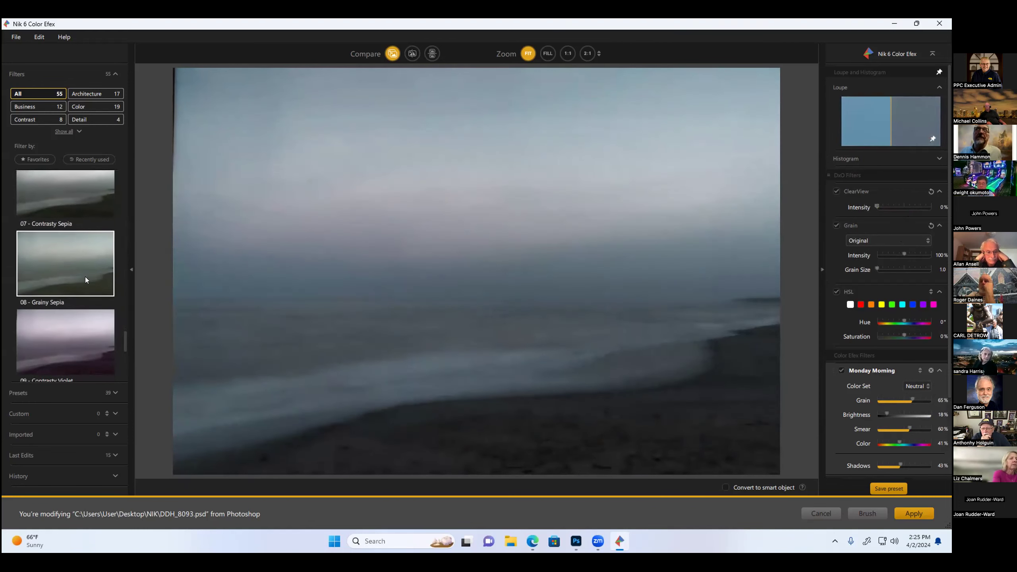
pyautogui.scroll(-2, 85, 277)
pyautogui.scroll(-1, 84, 278)
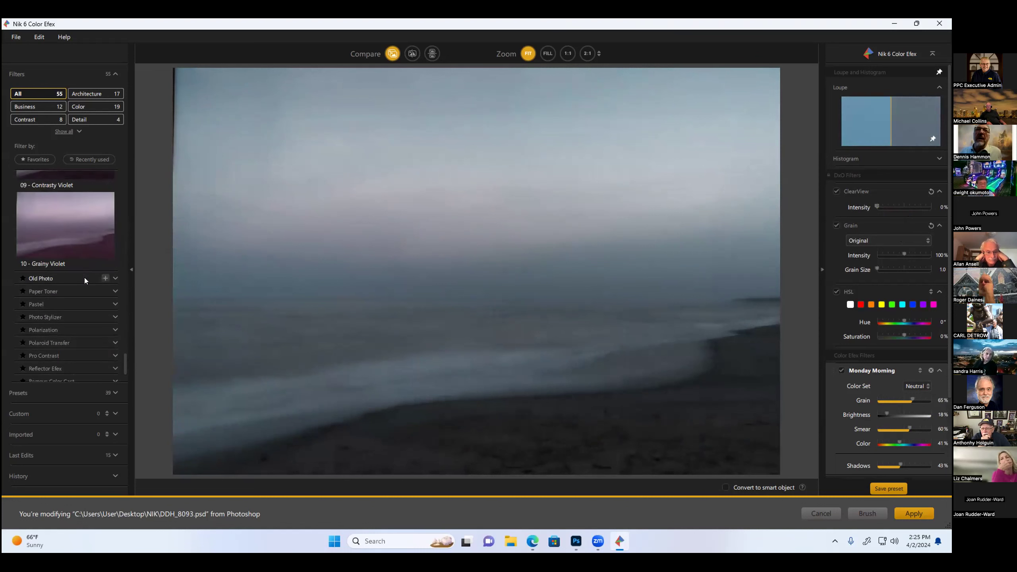
pyautogui.scroll(-4, 84, 299)
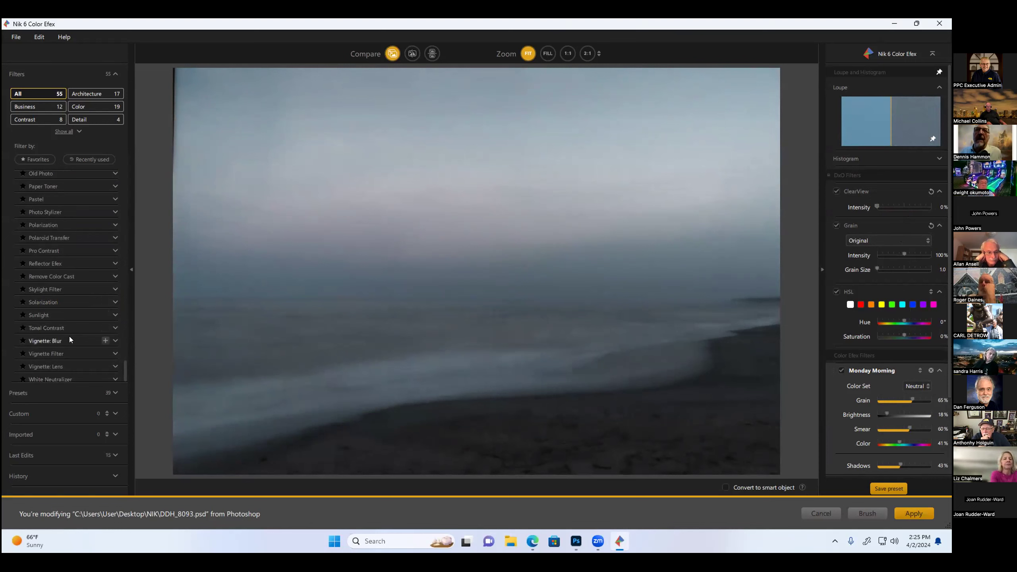
pyautogui.click(115, 340)
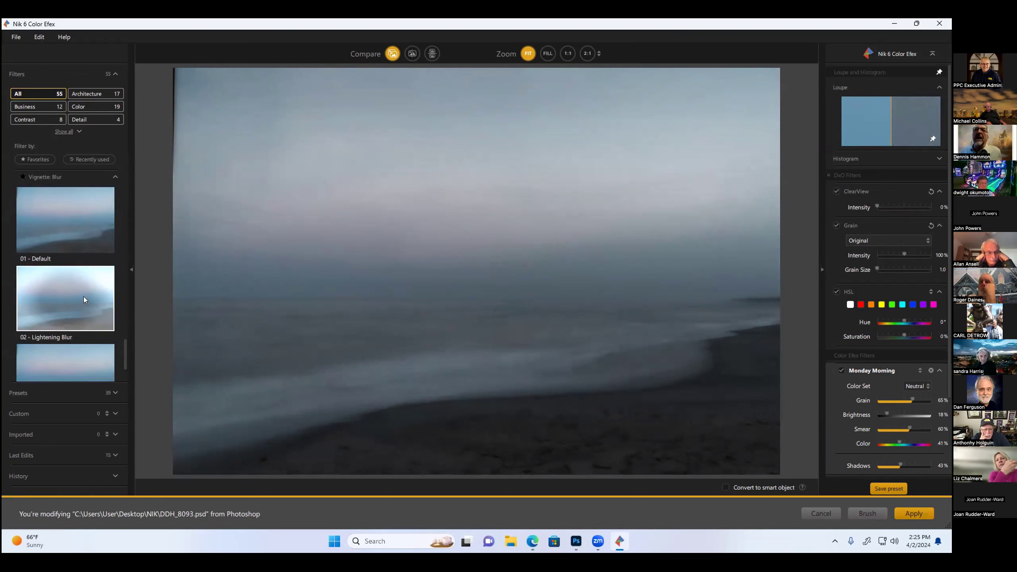
# Apply Vignette: Blur '02 - Lightening Blur' with Transition set to 45%.
pyautogui.click(85, 277)
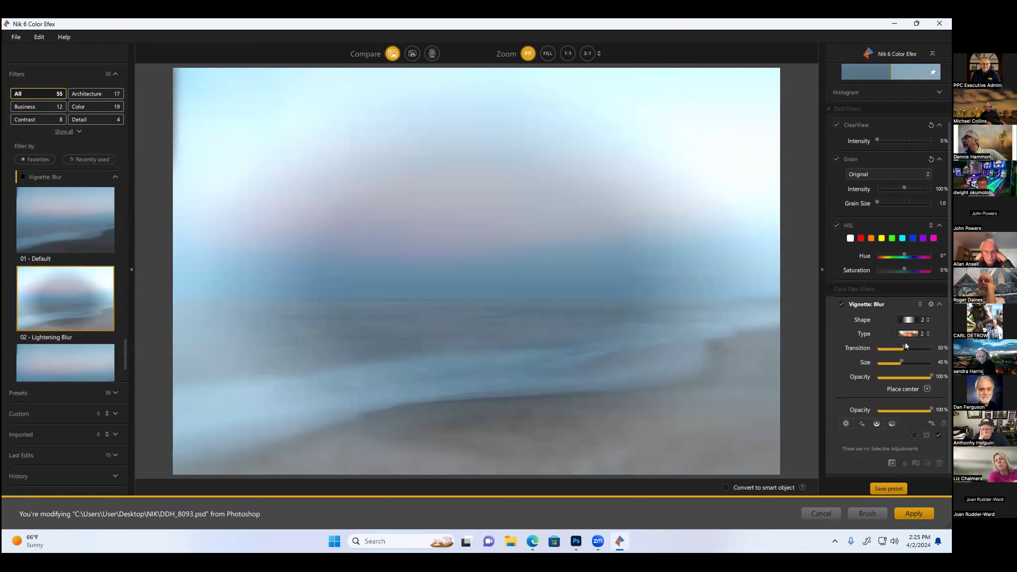
pyautogui.moveTo(904, 347)
pyautogui.mouseDown()
pyautogui.moveTo(873, 358)
pyautogui.moveTo(902, 347)
pyautogui.mouseUp()
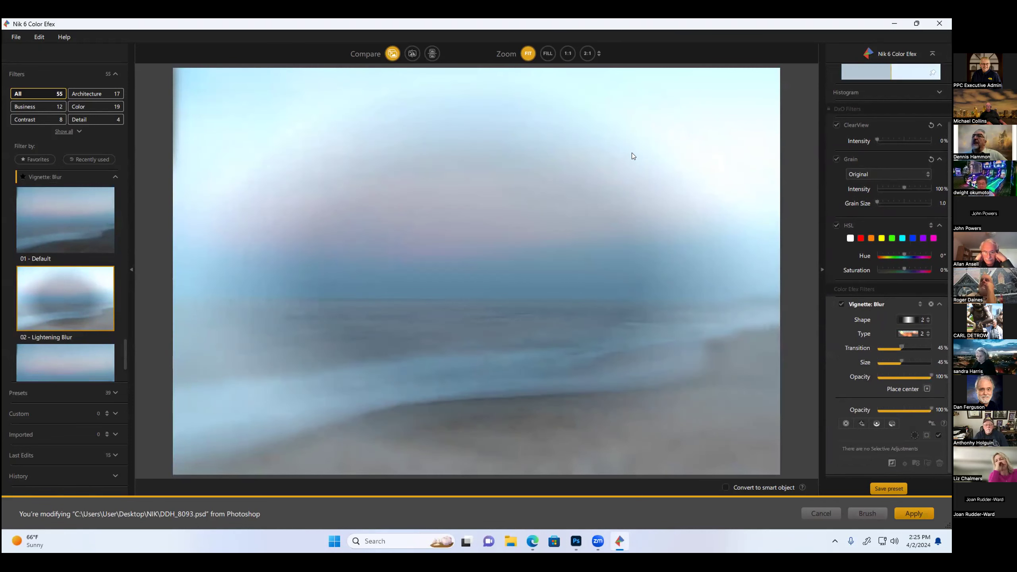
pyautogui.scroll(-2, 62, 267)
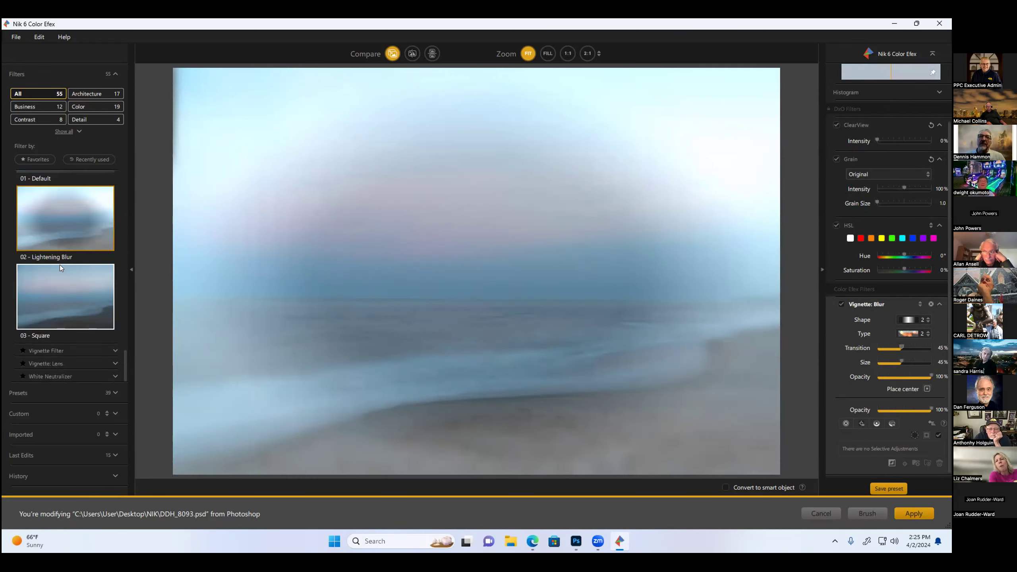
pyautogui.moveTo(66, 350)
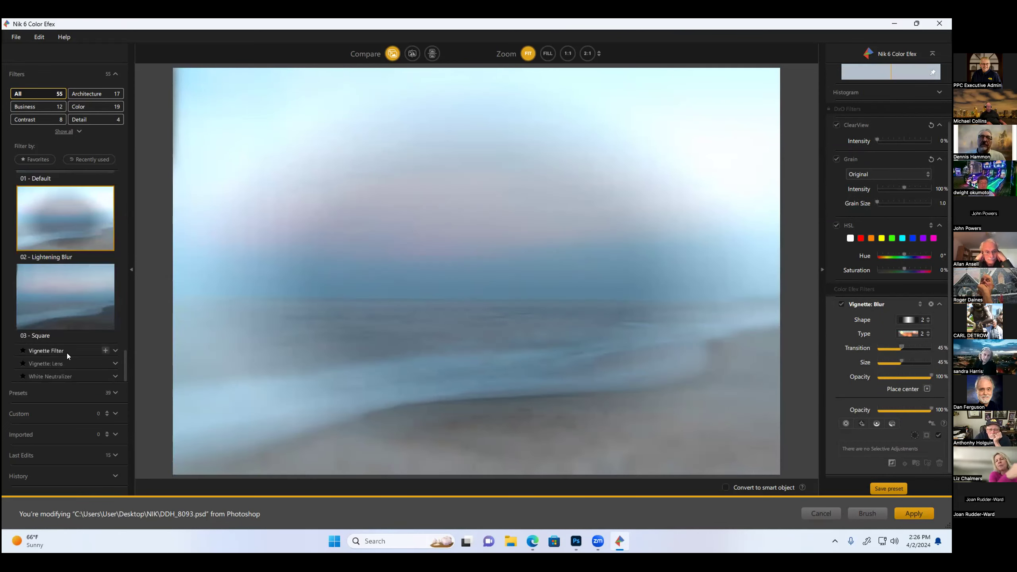
# Scroll back up through the filter list.
pyautogui.scroll(3, 68, 340)
pyautogui.scroll(3, 68, 327)
pyautogui.scroll(2, 68, 327)
pyautogui.scroll(2, 67, 327)
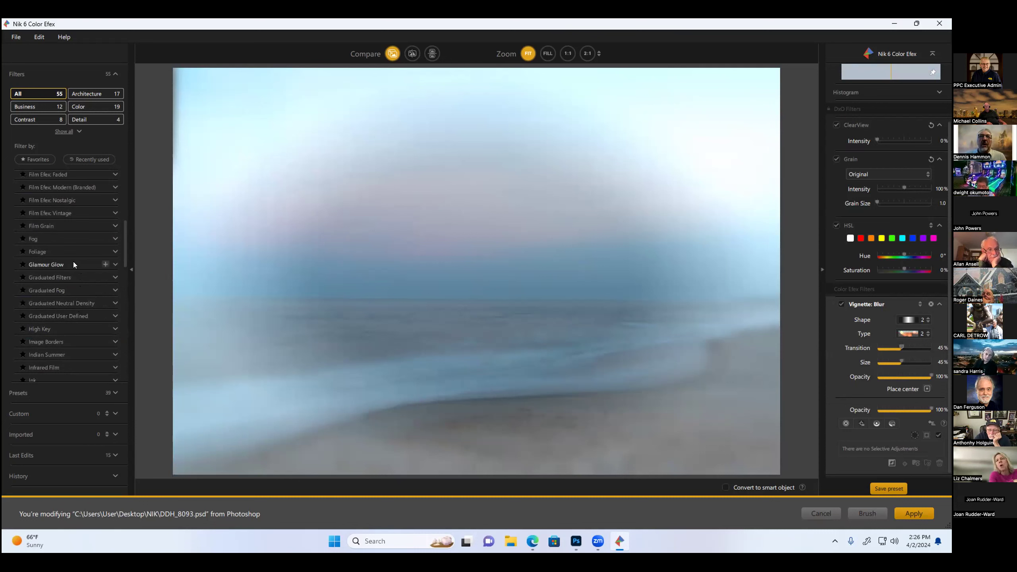
pyautogui.scroll(2, 78, 229)
pyautogui.scroll(2, 79, 232)
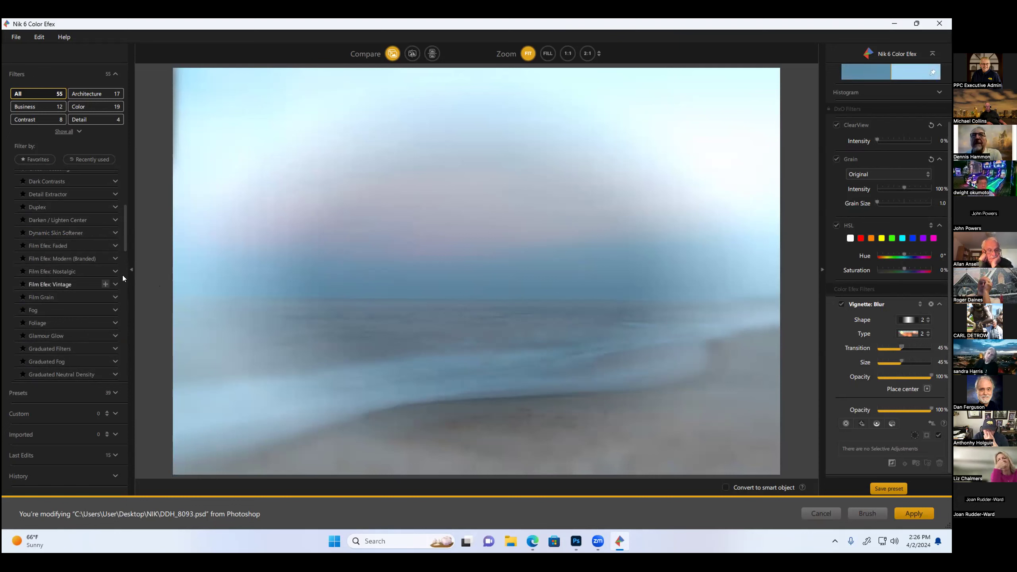
pyautogui.scroll(3, 96, 276)
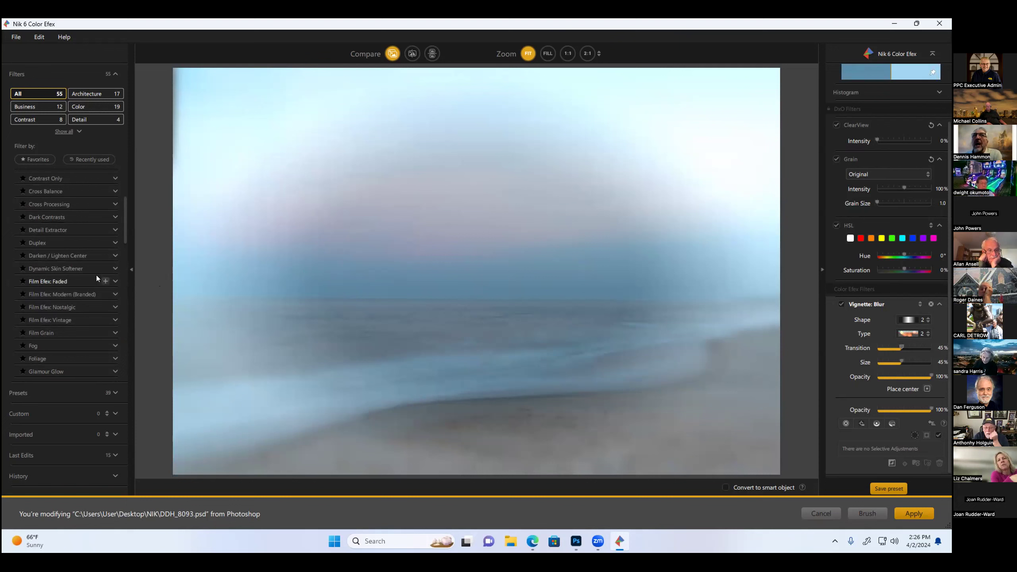
pyautogui.scroll(3, 105, 270)
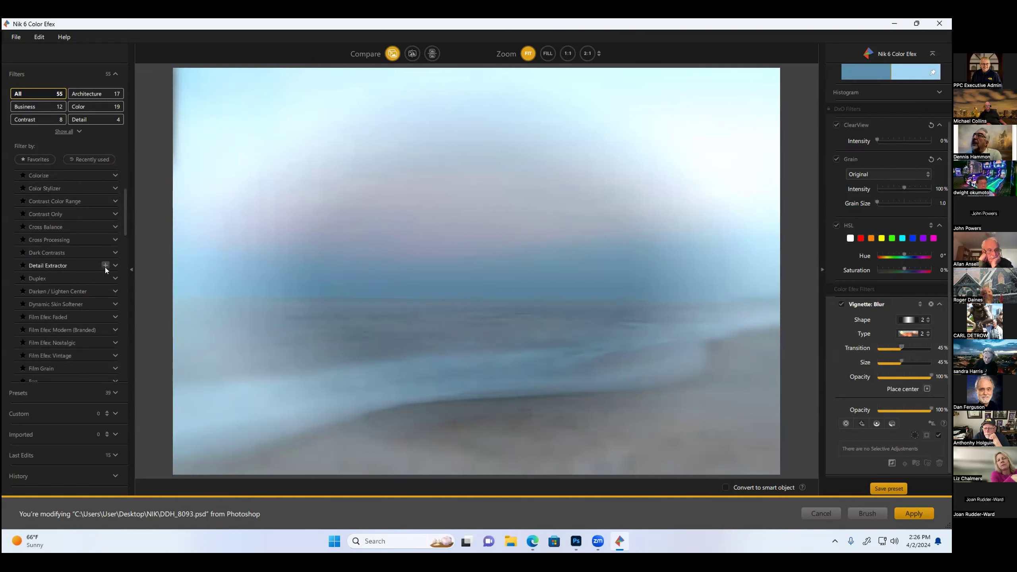
pyautogui.scroll(3, 105, 266)
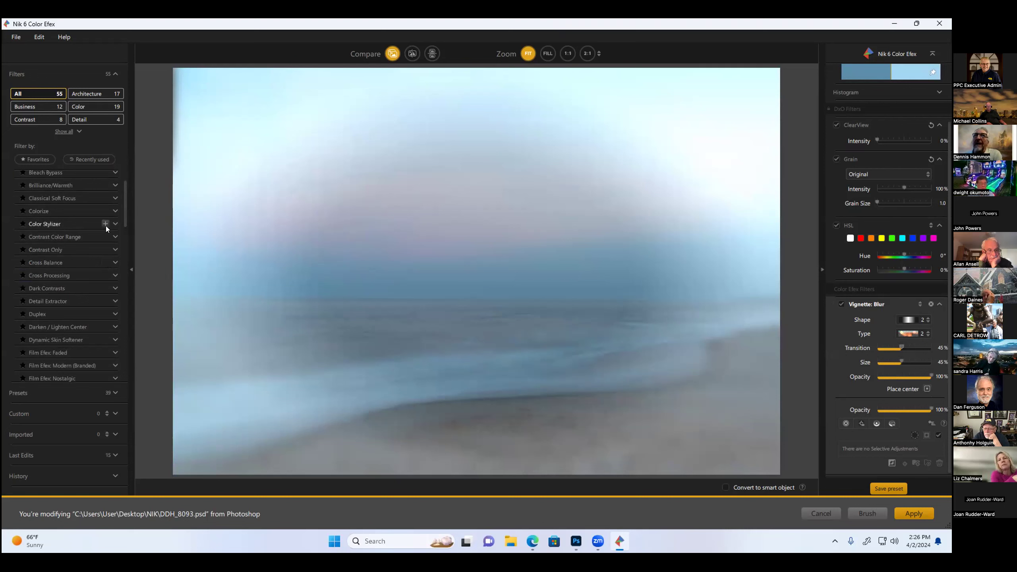
# Apply Colorize '02 - Subtle Red', lowering Strength to 21% and grain size to 8.5.
pyautogui.click(115, 211)
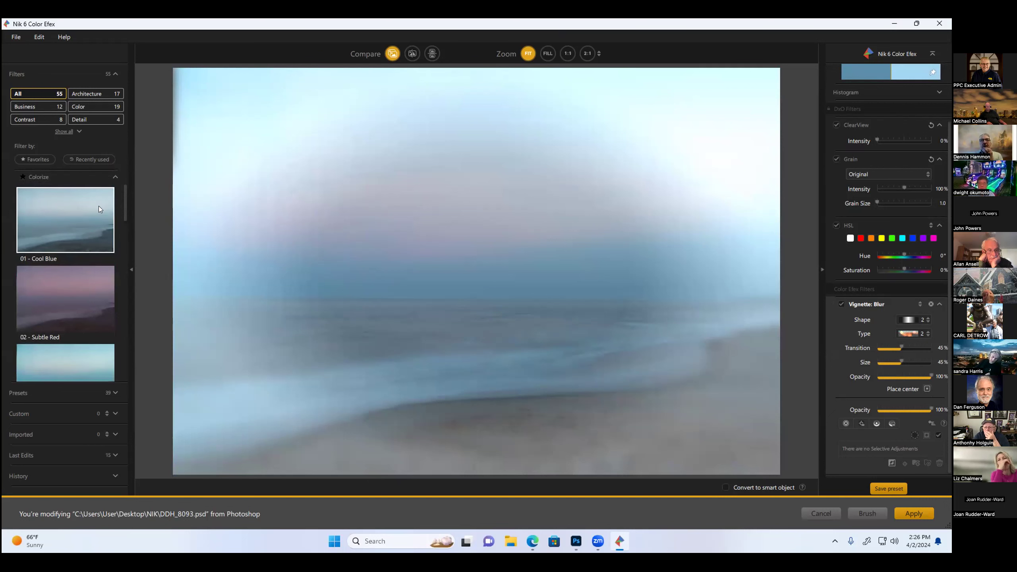
pyautogui.click(69, 286)
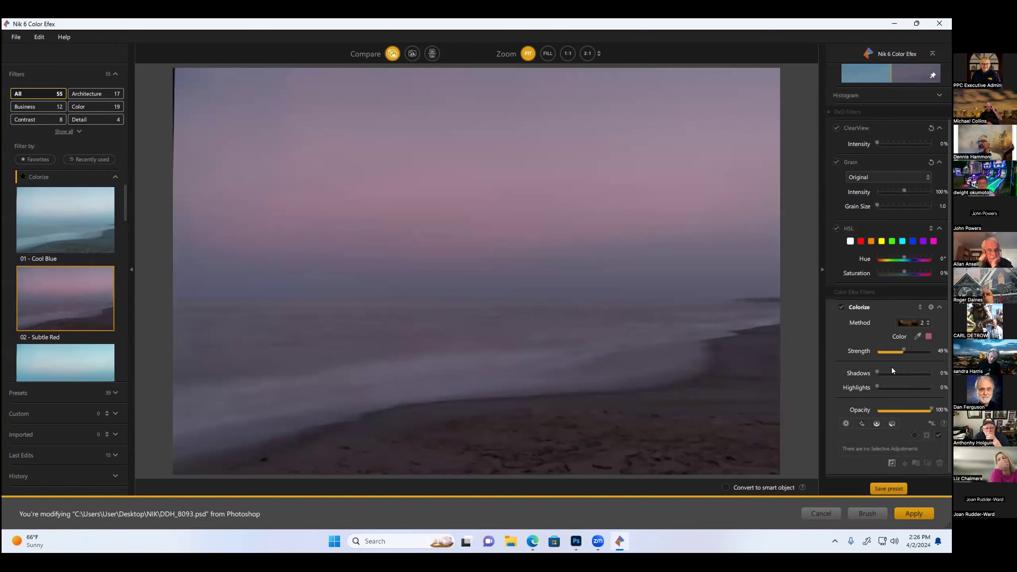
pyautogui.moveTo(904, 350); pyautogui.dragTo(888, 361)
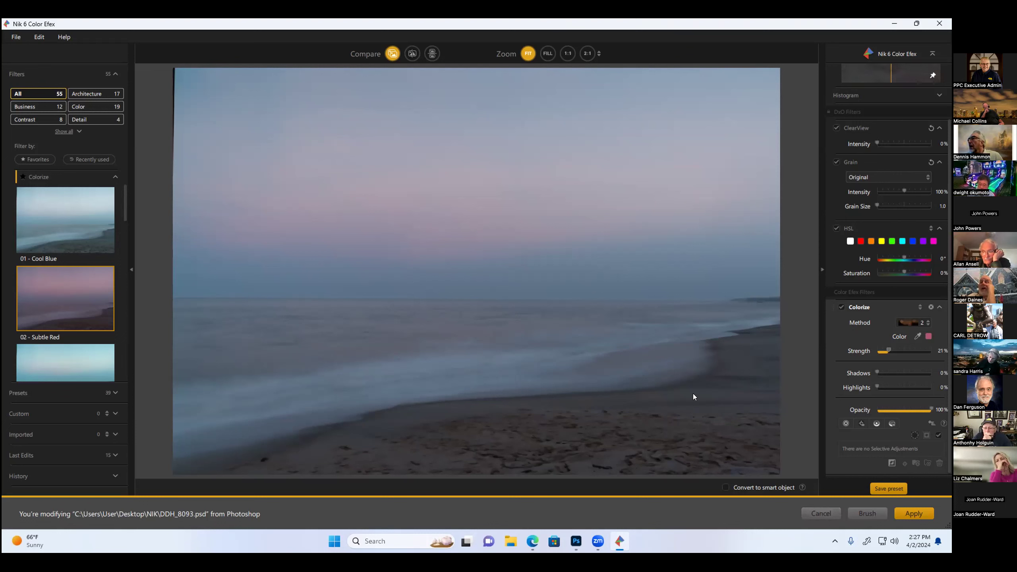
pyautogui.moveTo(877, 206)
pyautogui.mouseDown()
pyautogui.moveTo(919, 206)
pyautogui.moveTo(868, 209)
pyautogui.mouseUp()
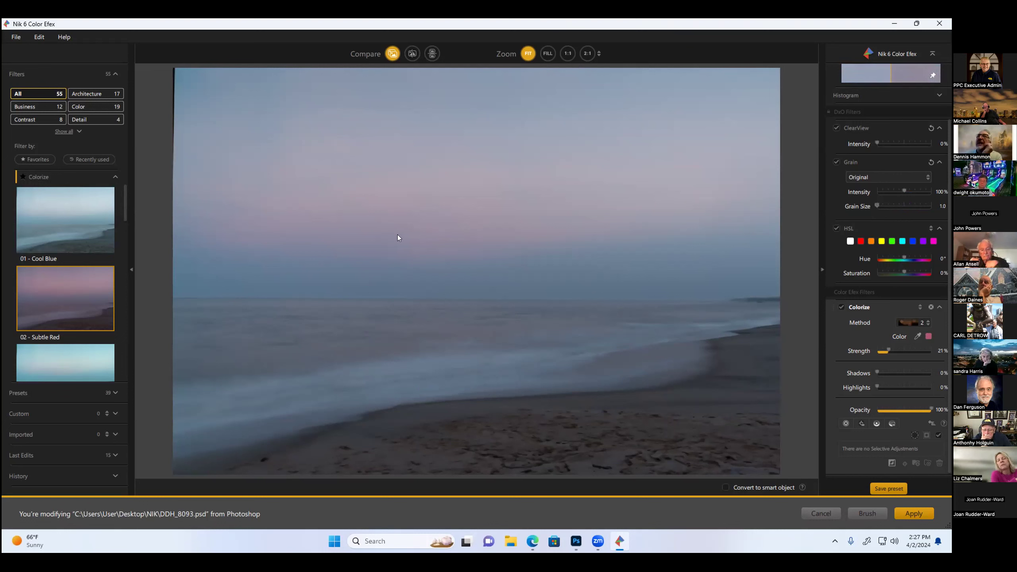
pyautogui.scroll(2, 77, 218)
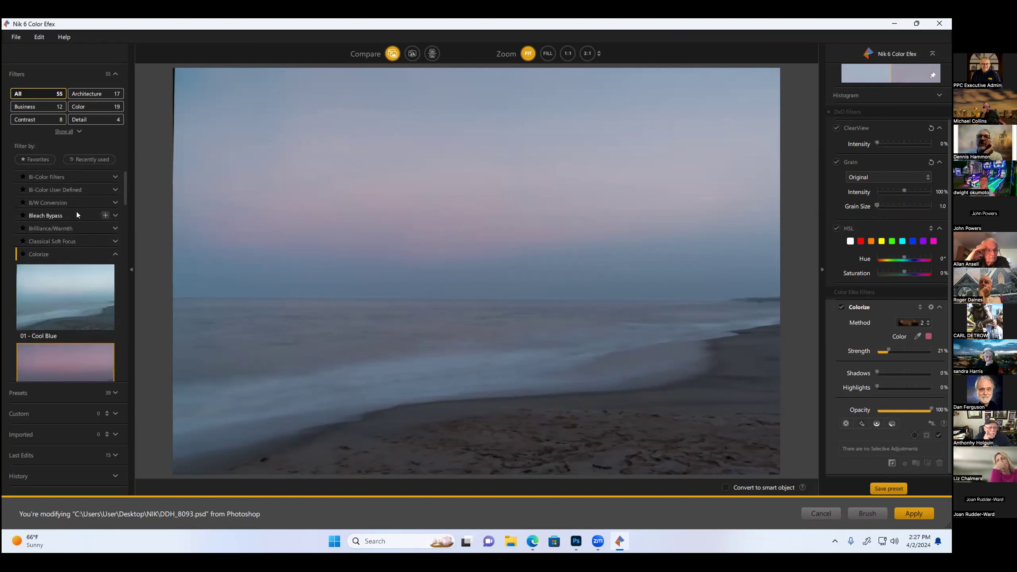
# Apply Bleach Bypass '02 - High Contrast' and adjust its grain size.
pyautogui.click(114, 214)
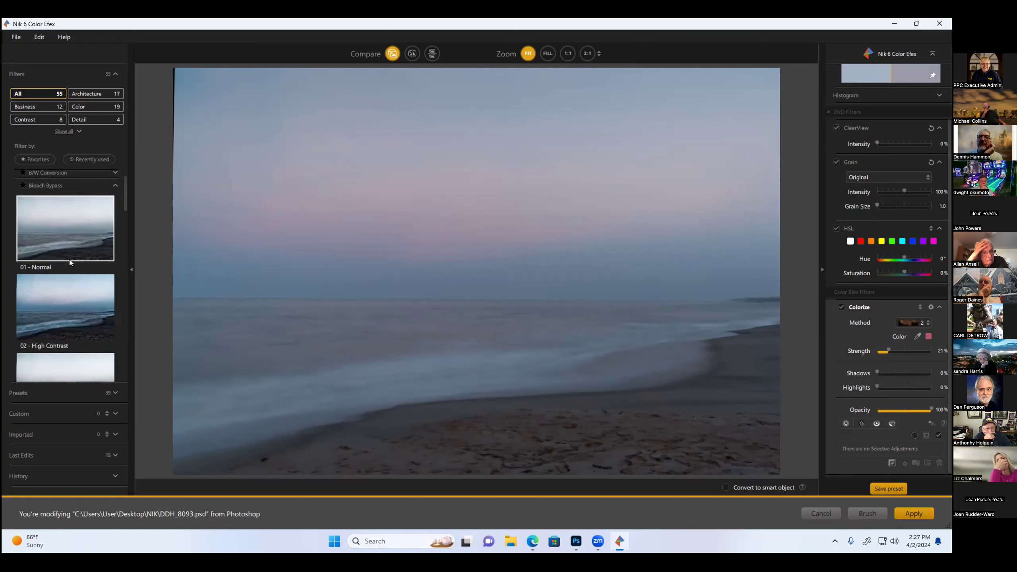
pyautogui.click(75, 288)
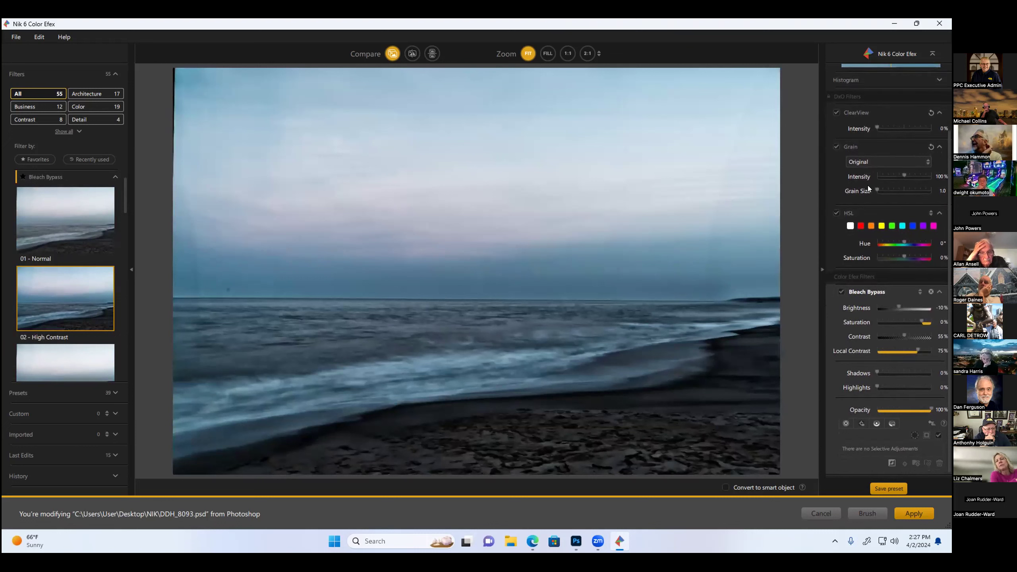
pyautogui.moveTo(877, 190)
pyautogui.mouseDown()
pyautogui.moveTo(922, 192)
pyautogui.moveTo(826, 197)
pyautogui.mouseUp()
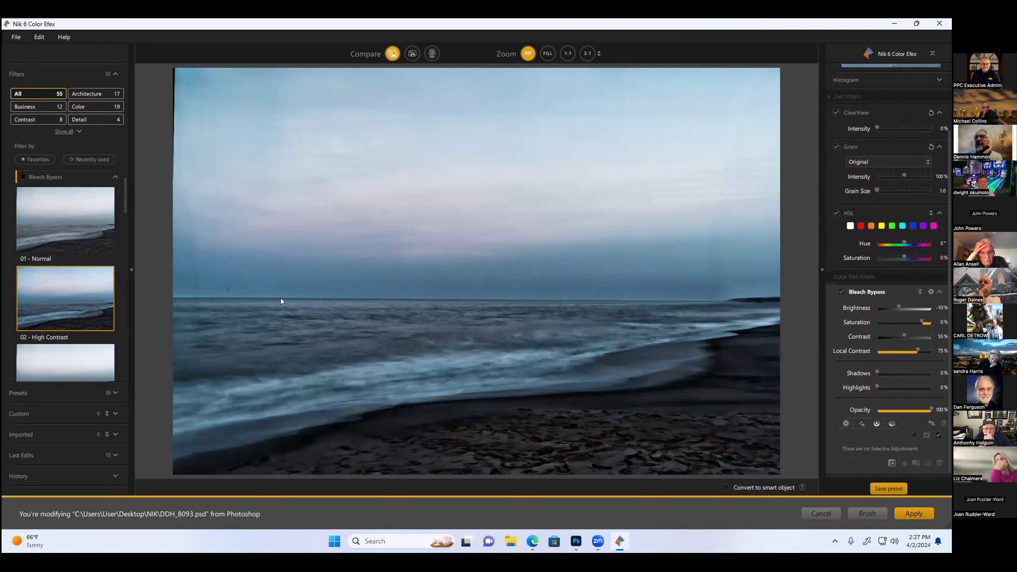
# Scroll the settings and Cancel out of Color Efex, triggering the discard warning.
pyautogui.scroll(-2, 42, 298)
pyautogui.scroll(-3, 42, 298)
pyautogui.scroll(-1, 43, 299)
pyautogui.scroll(-2, 44, 297)
pyautogui.scroll(-1, 46, 297)
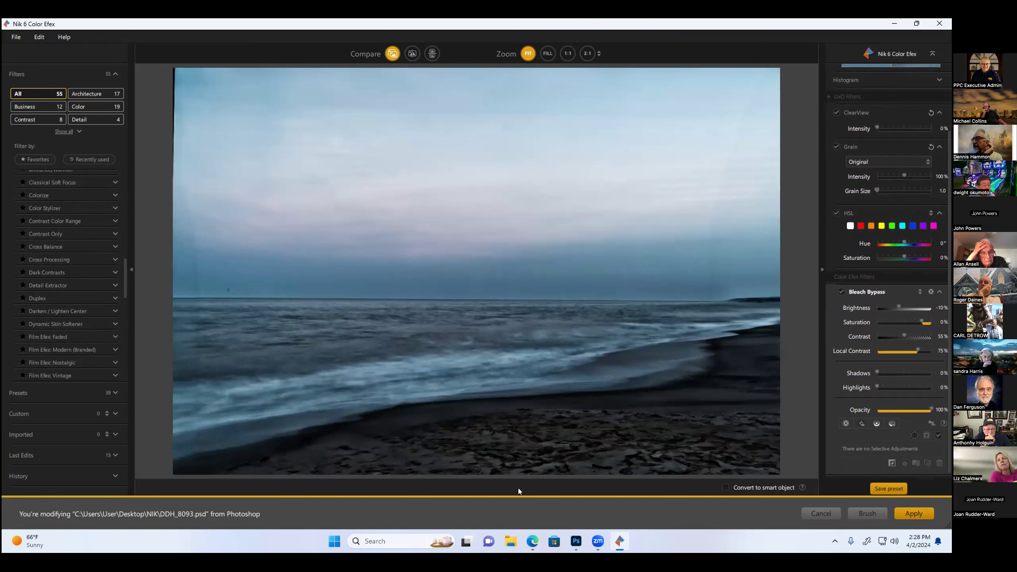
pyautogui.click(819, 512)
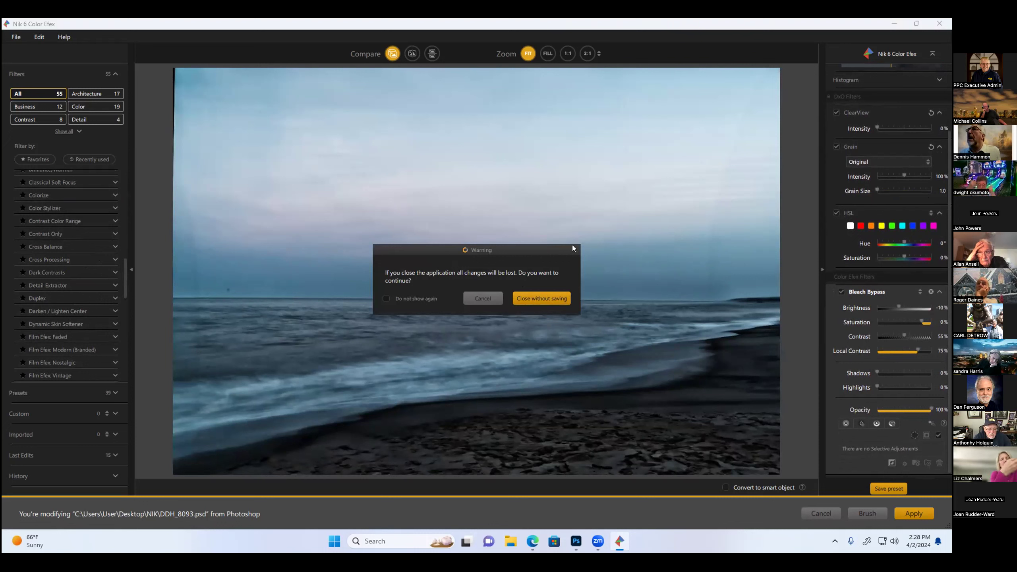
# Dismiss the discard warning to keep editing, then scroll down the filter list.
pyautogui.click(478, 295)
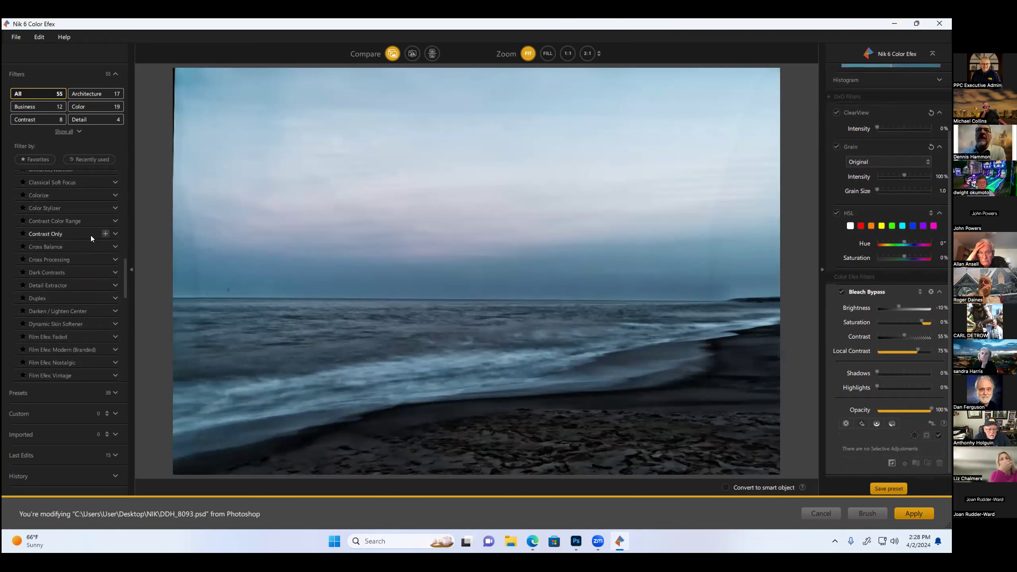
pyautogui.scroll(-3, 77, 240)
pyautogui.scroll(-3, 77, 238)
pyautogui.scroll(-2, 75, 242)
pyautogui.scroll(-2, 75, 242)
pyautogui.scroll(-2, 57, 253)
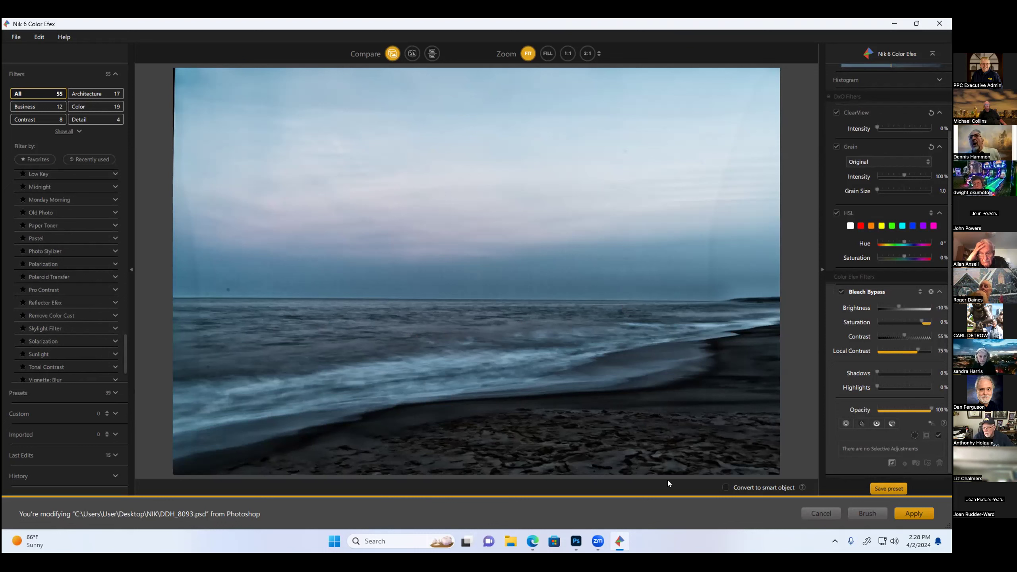
# Start a preset from the Bleach Bypass look, then cancel the Custom Preset dialog unsaved.
pyautogui.click(889, 488)
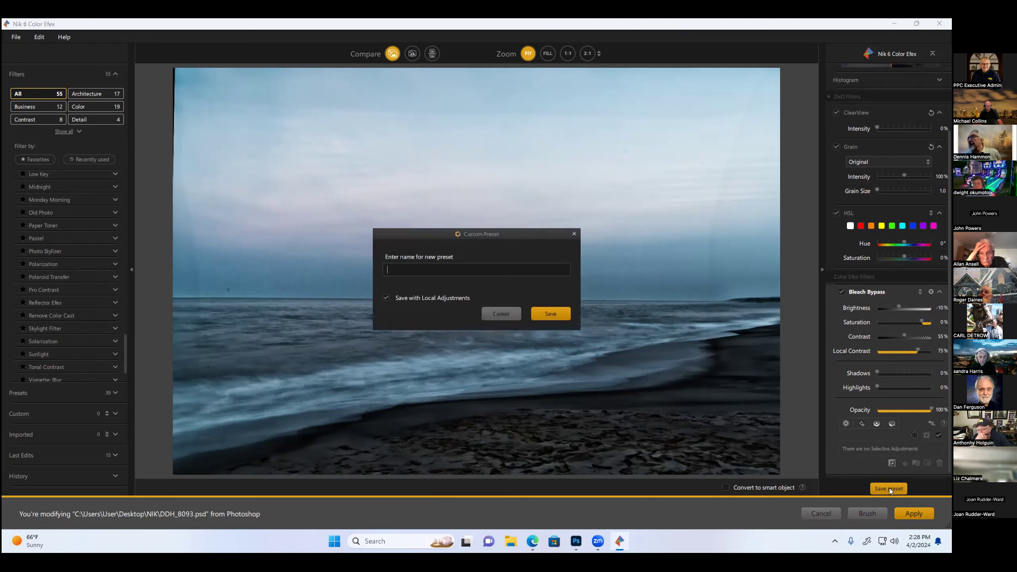
pyautogui.click(412, 275)
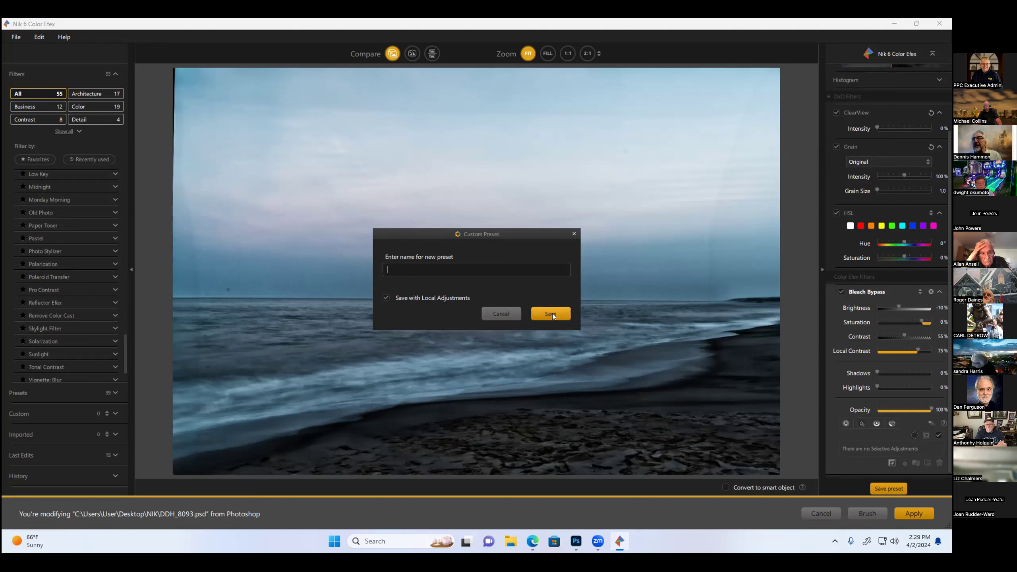
pyautogui.click(498, 314)
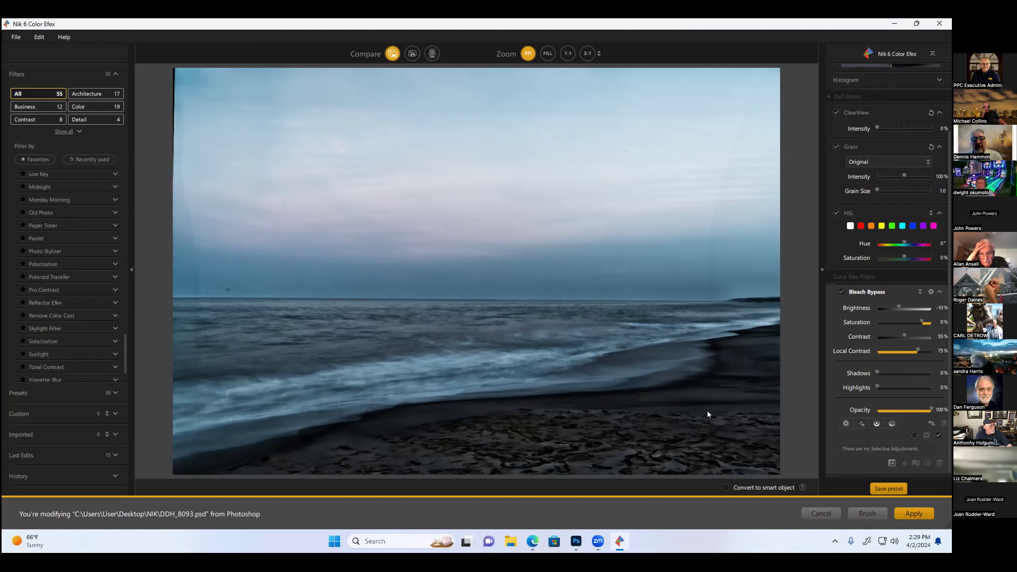
# Exit Color Efex discarding changes, then float and minimize the DDH_8093 beach document.
pyautogui.click(822, 514)
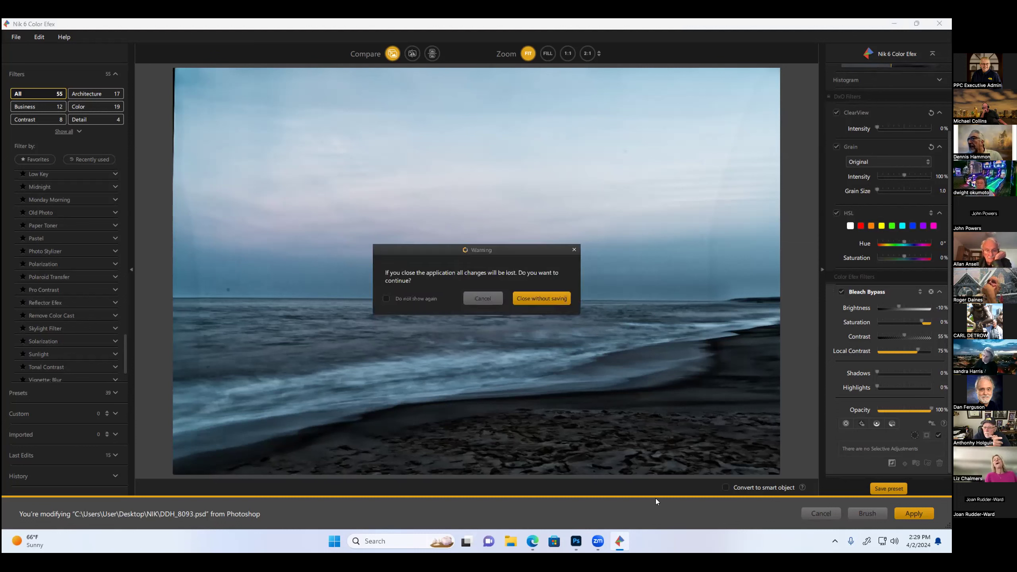
pyautogui.click(560, 298)
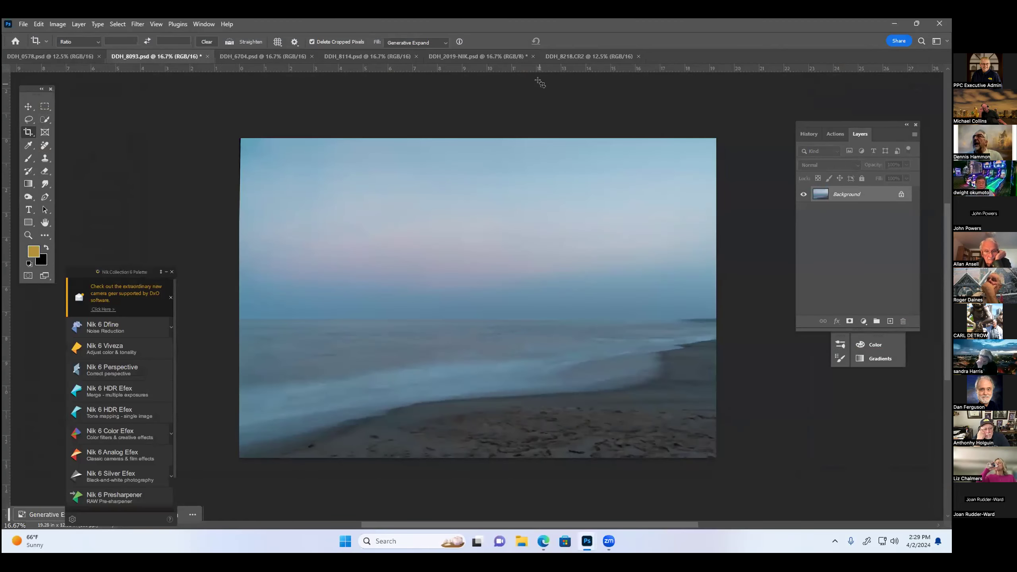
pyautogui.moveTo(156, 56); pyautogui.dragTo(559, 104)
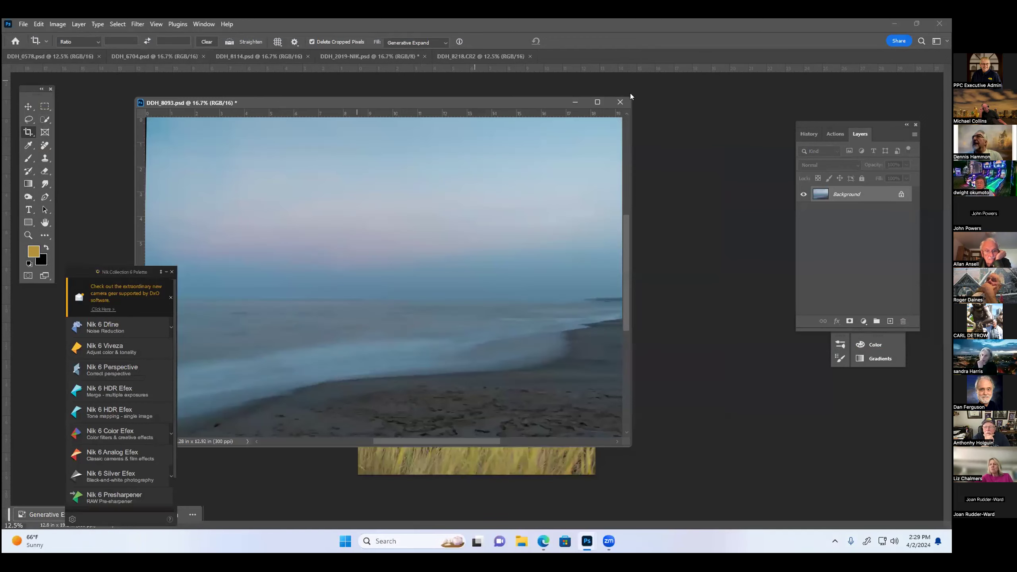
pyautogui.click(575, 101)
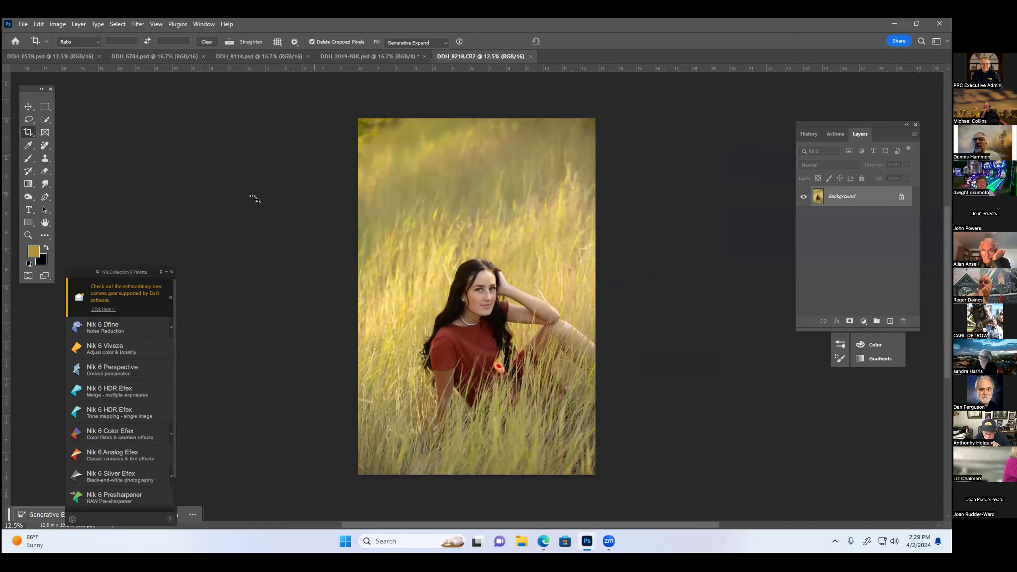
# Dismiss the generative expand bar and launch Nik 6 Color Efex on the DDH_8218 portrait.
pyautogui.click(124, 280)
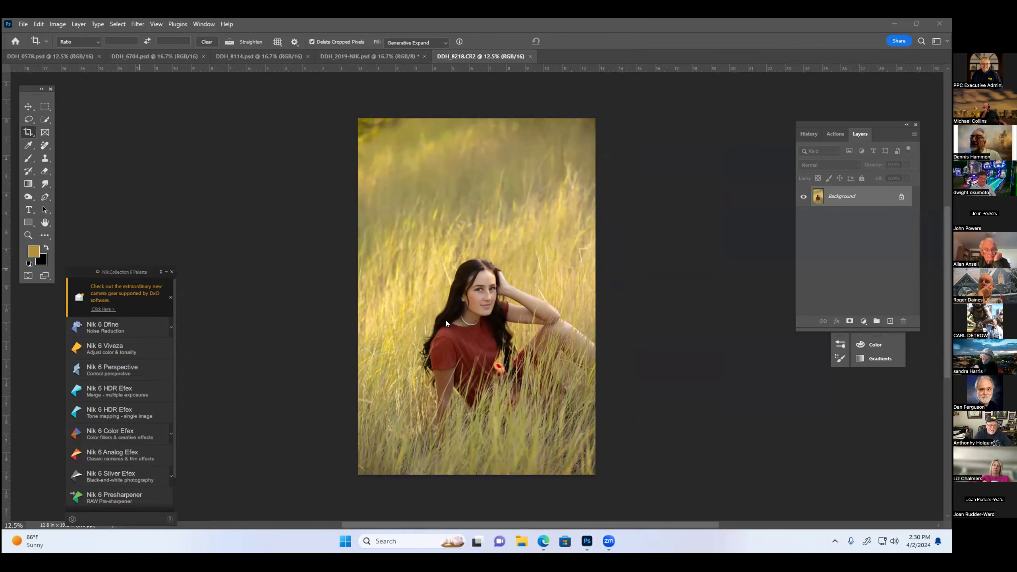
pyautogui.scroll(1, 478, 323)
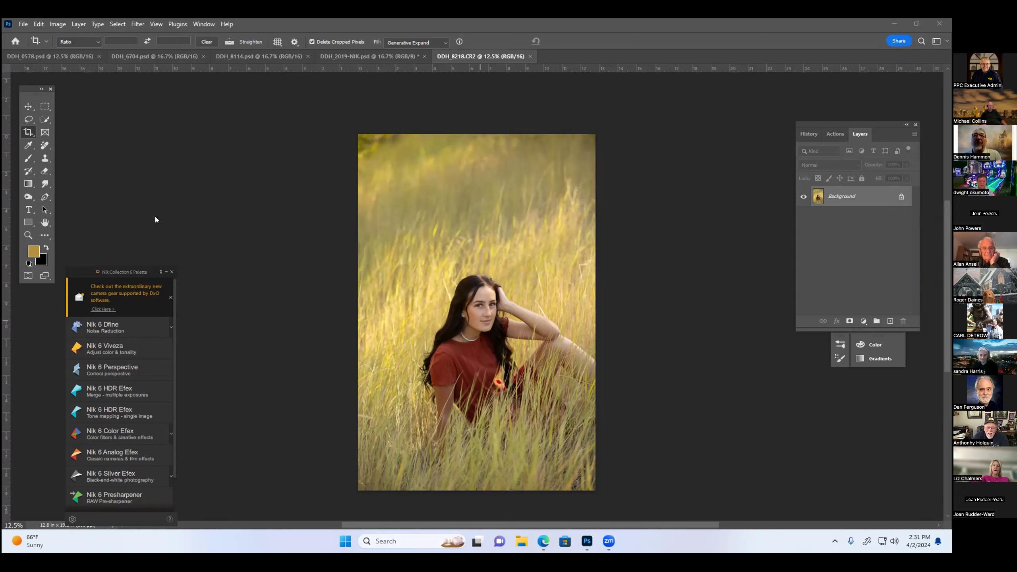
pyautogui.click(108, 428)
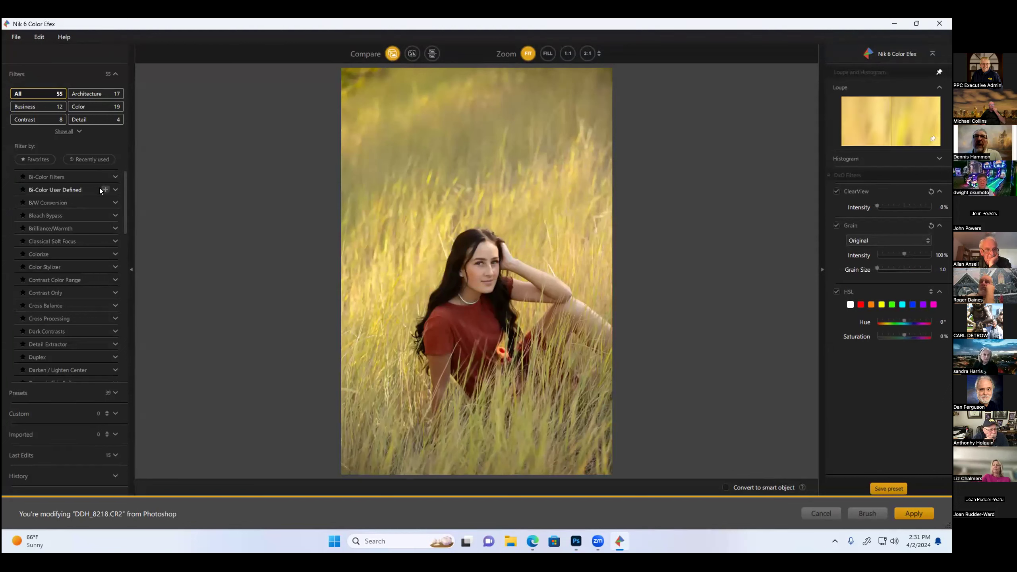
# Try Brilliance/Warmth presets 02 and 01, then apply the 06 - Warm preset.
pyautogui.click(115, 228)
pyautogui.click(104, 249)
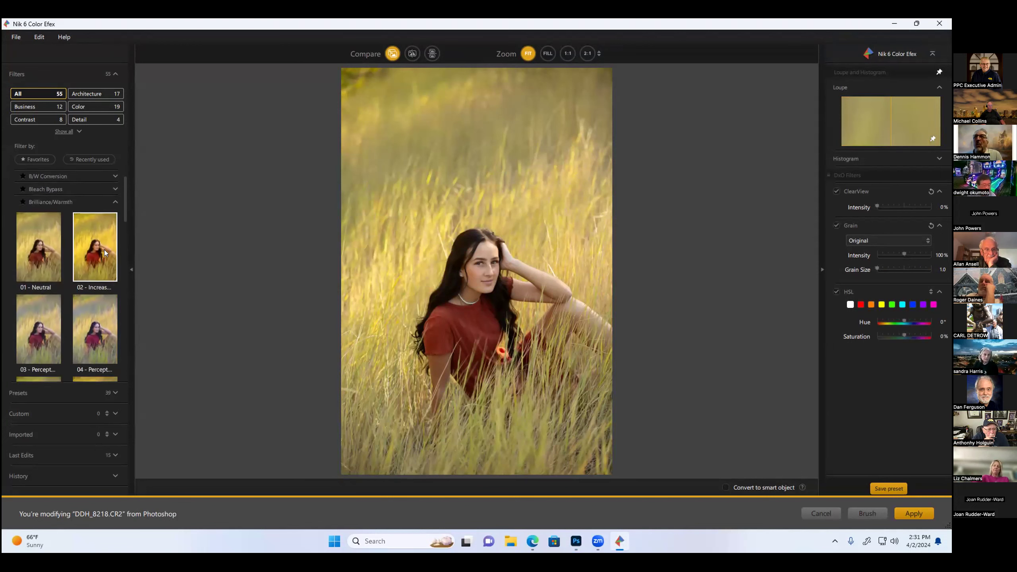
pyautogui.click(27, 234)
pyautogui.scroll(-3, 50, 301)
pyautogui.scroll(-3, 51, 292)
pyautogui.scroll(-2, 51, 287)
pyautogui.scroll(3, 51, 288)
pyautogui.scroll(2, 51, 288)
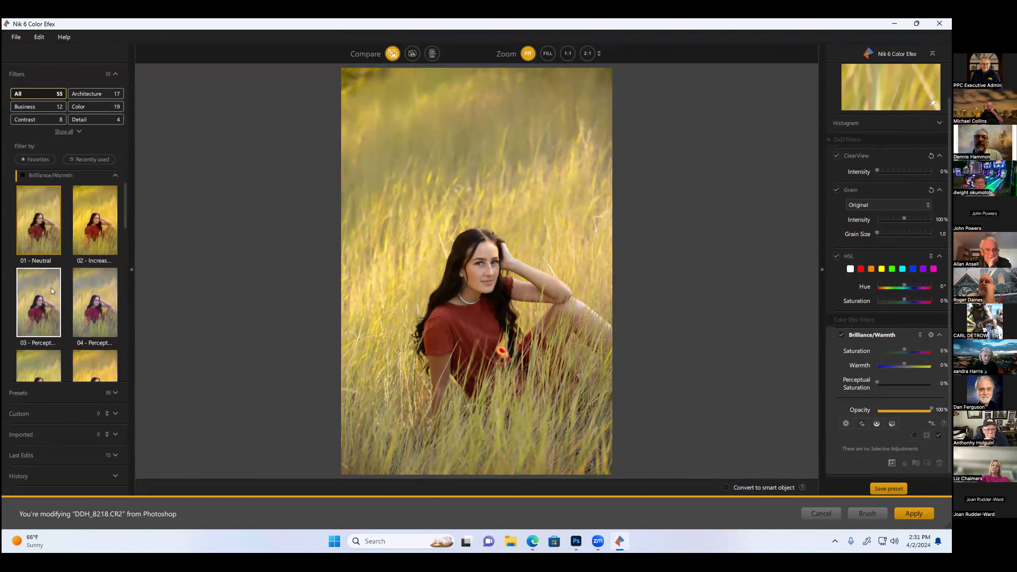
pyautogui.scroll(2, 51, 287)
pyautogui.scroll(-1, 51, 288)
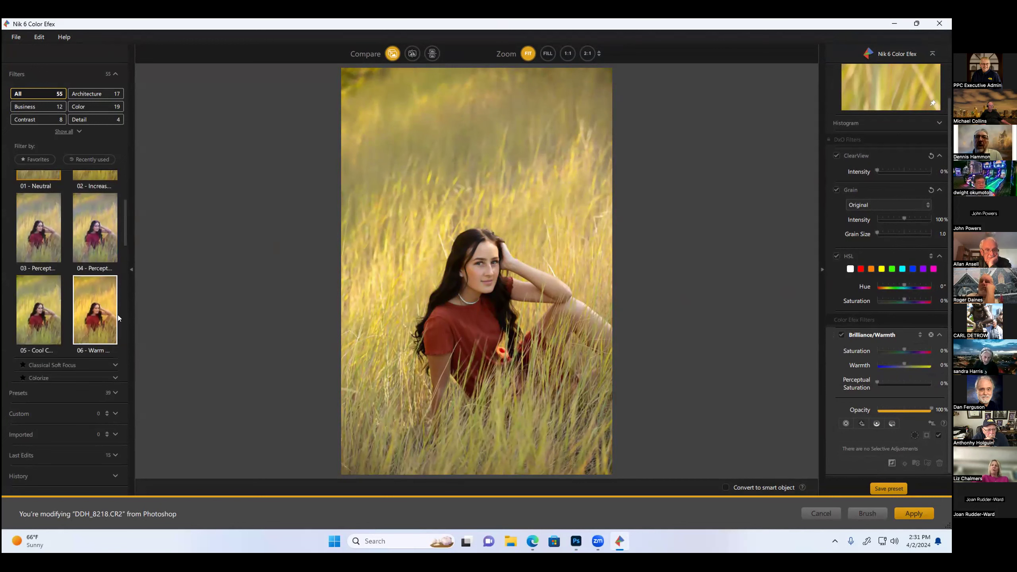
pyautogui.click(97, 307)
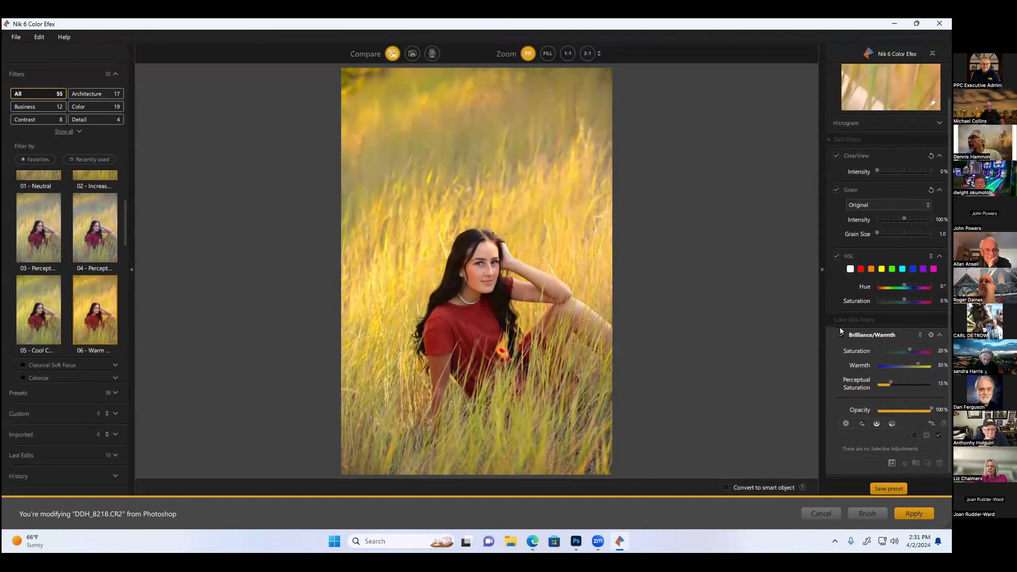
# Lower the Brilliance/Warmth Saturation slider to -12%.
pyautogui.moveTo(909, 352); pyautogui.dragTo(907, 350)
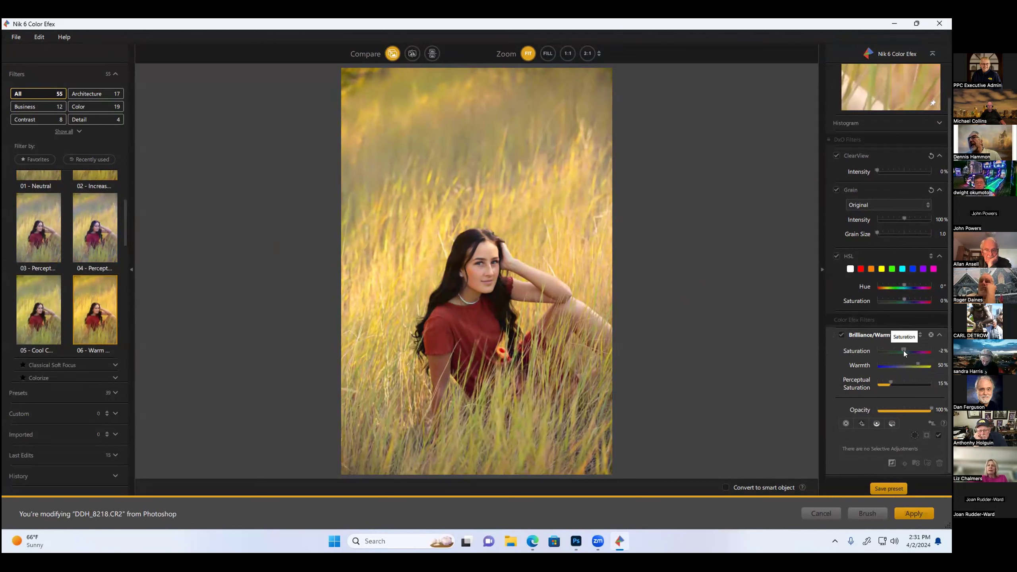
pyautogui.moveTo(900, 354); pyautogui.dragTo(898, 355)
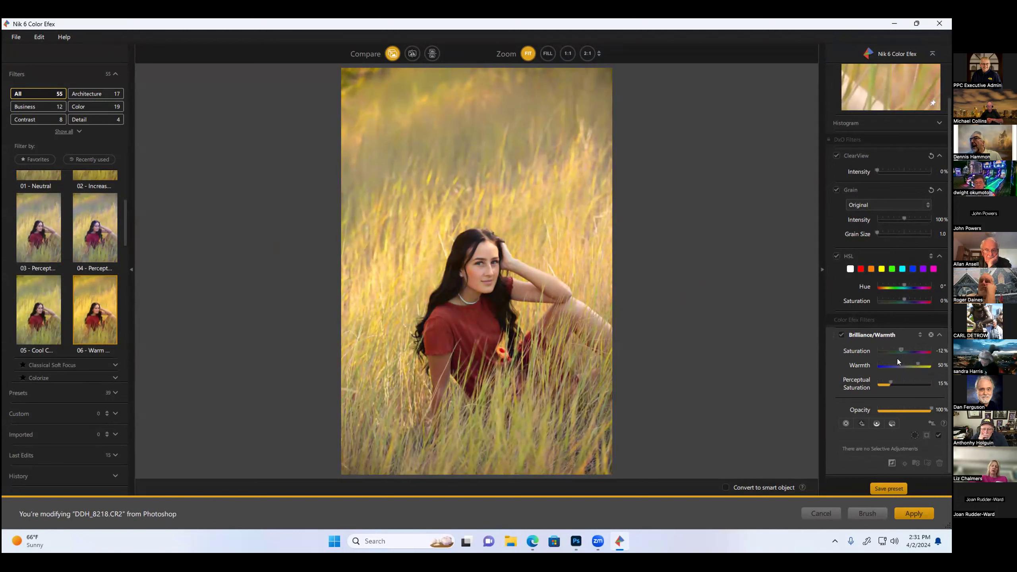
pyautogui.scroll(-1, 91, 269)
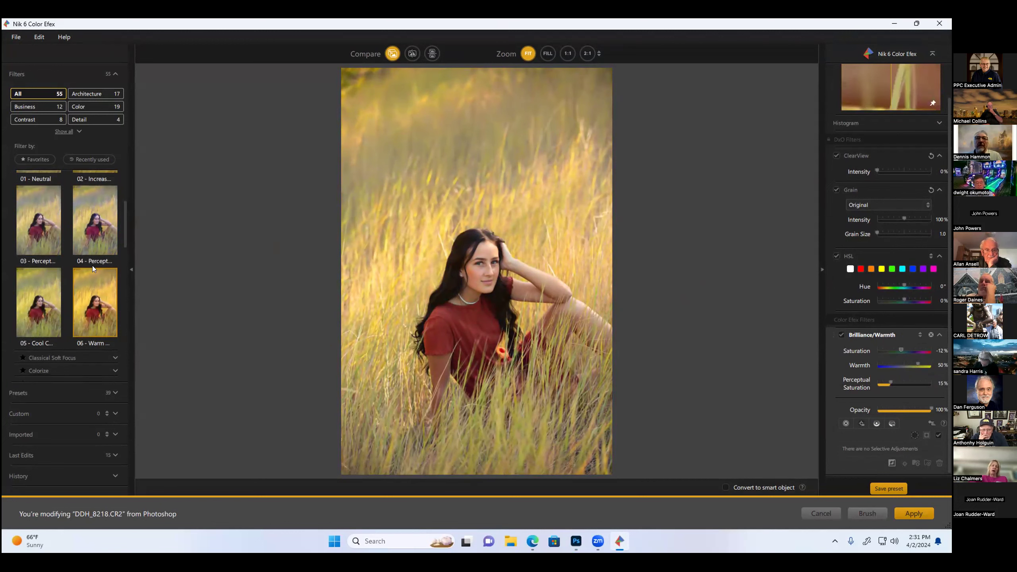
pyautogui.scroll(-5, 91, 267)
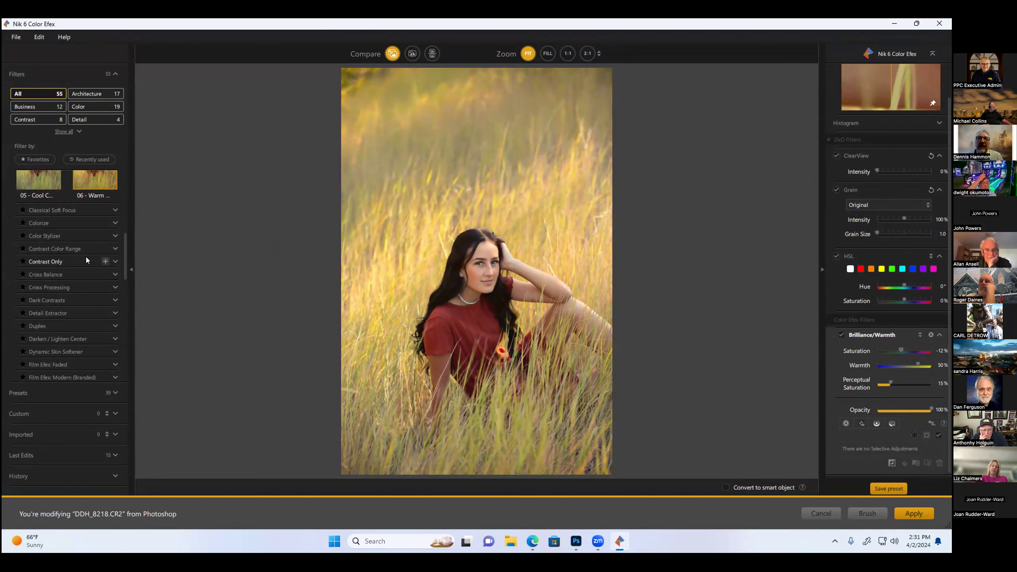
pyautogui.scroll(10, 83, 252)
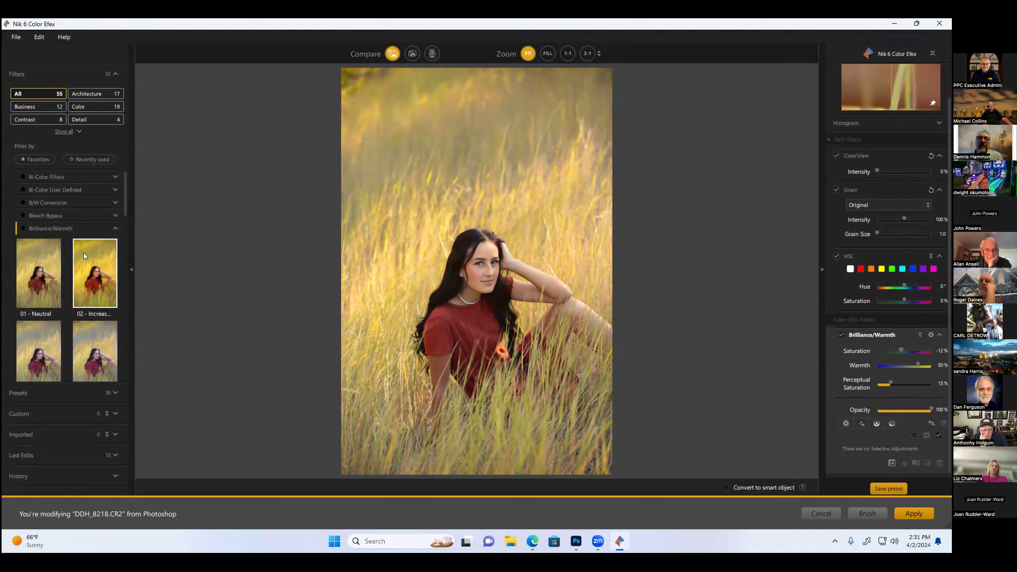
pyautogui.scroll(-5, 83, 252)
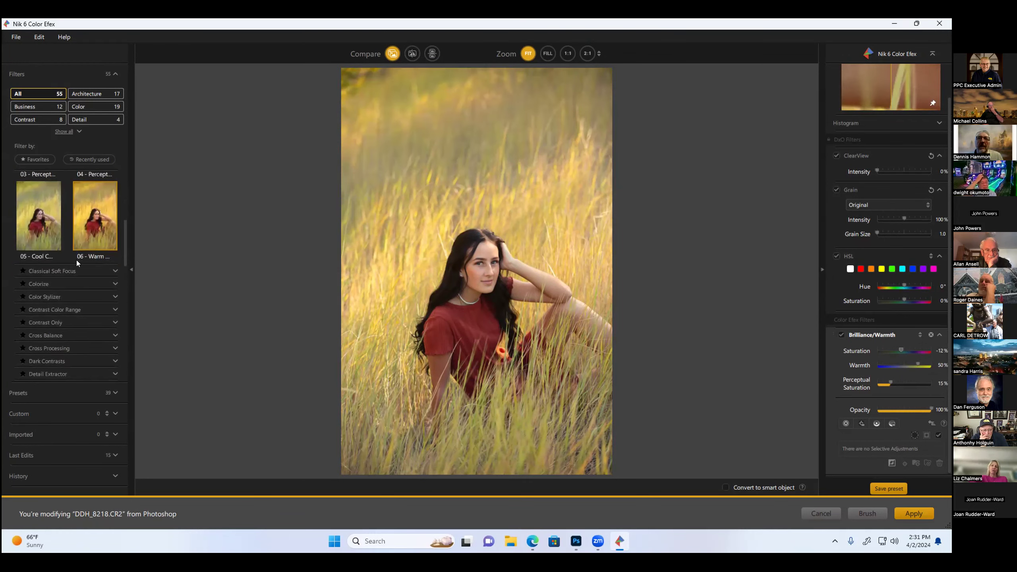
pyautogui.moveTo(70, 271)
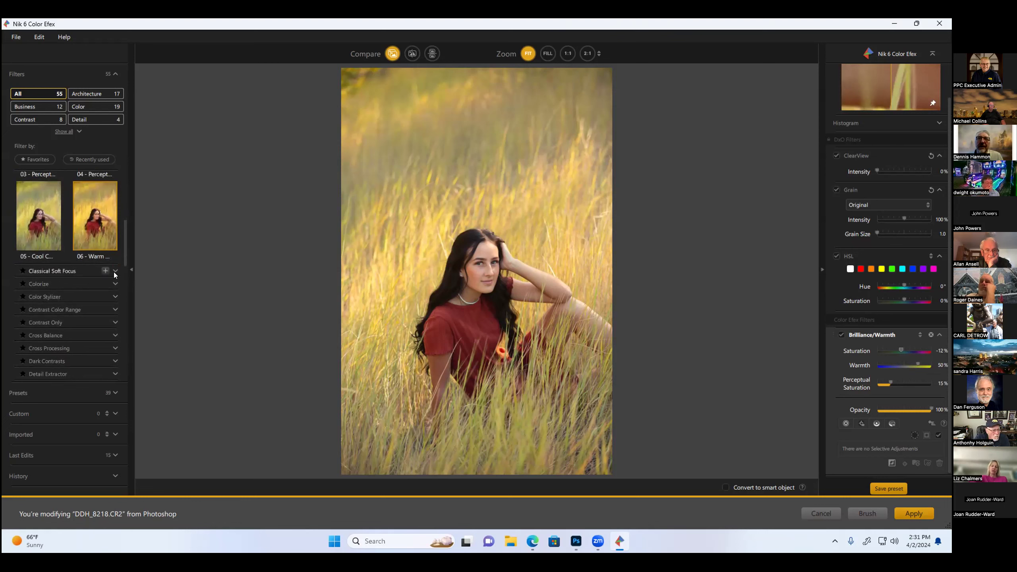
# Cycle Classical Soft Focus presets 02 and 03 - Diffusion, ending on preset 04 (Strength 90%).
pyautogui.click(115, 272)
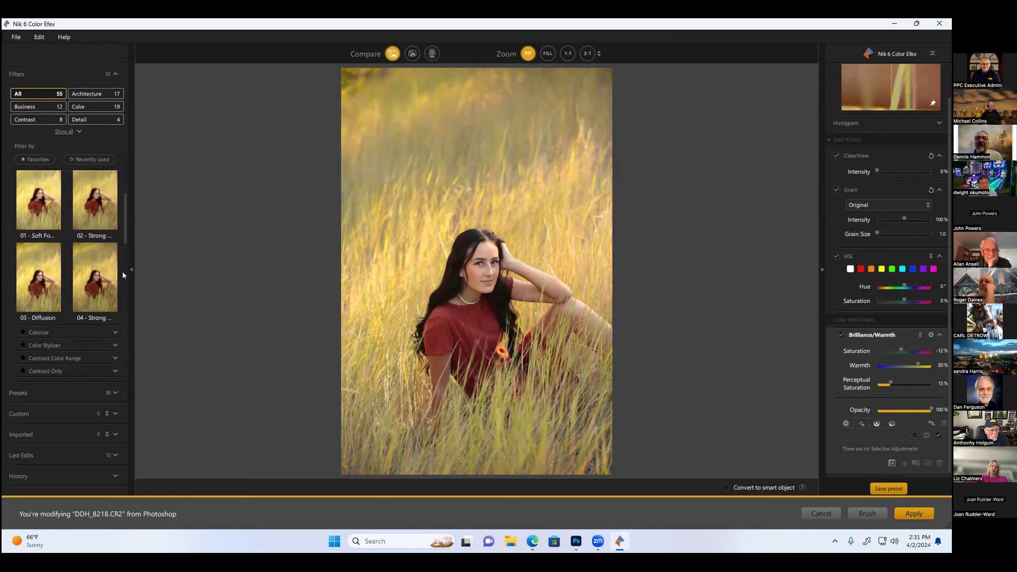
pyautogui.scroll(1, 101, 271)
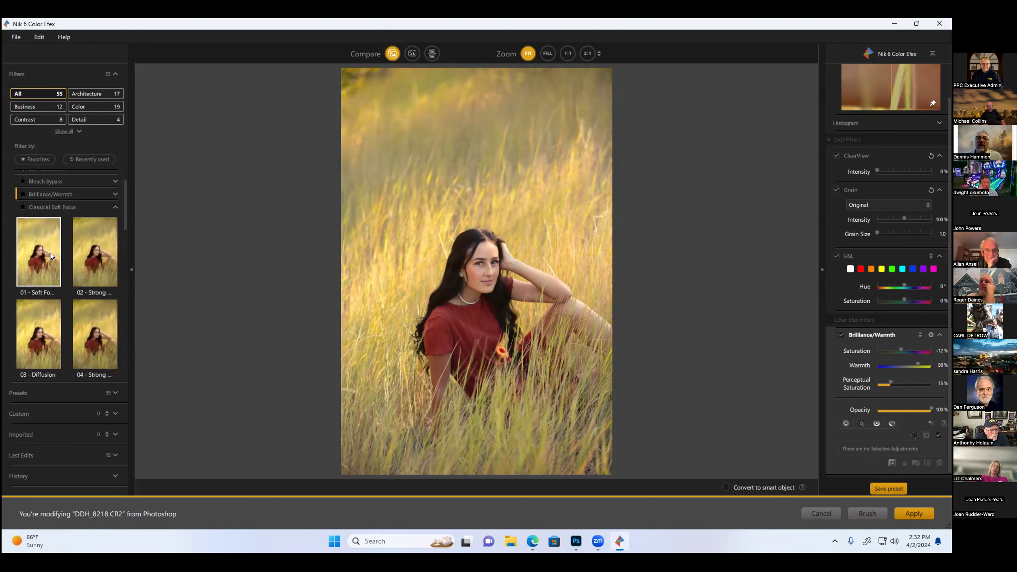
pyautogui.scroll(-1, 51, 256)
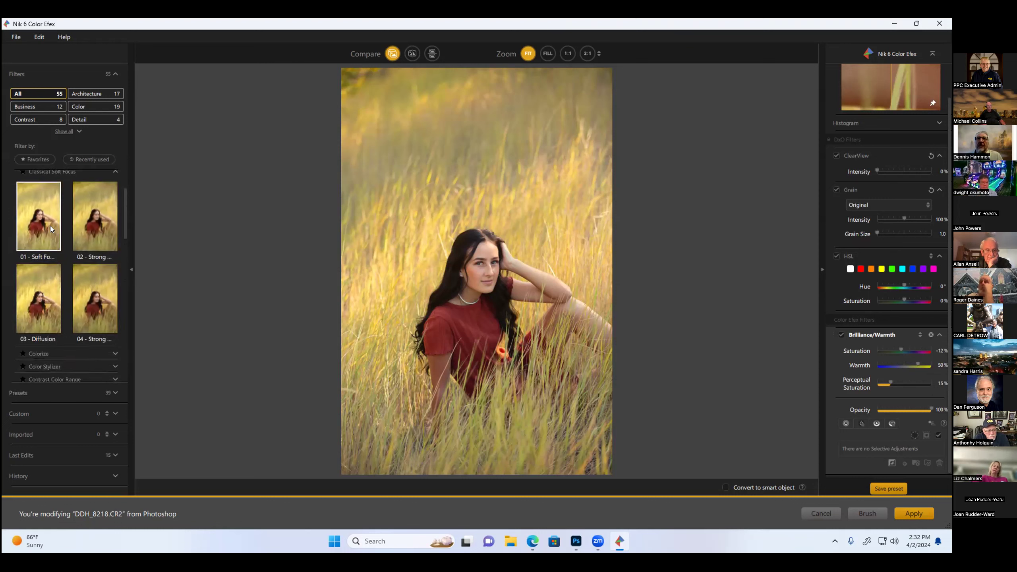
pyautogui.click(48, 235)
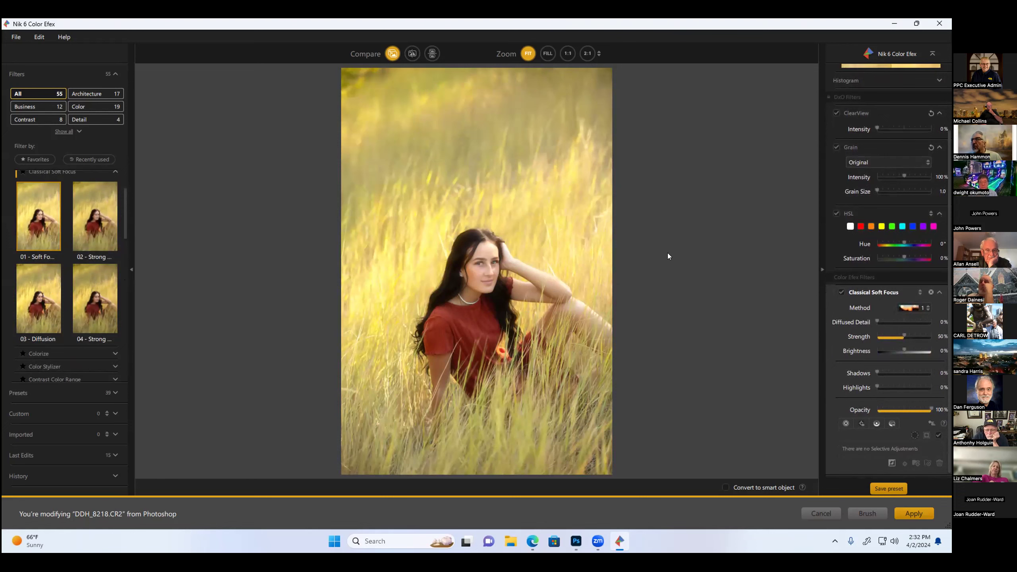
pyautogui.click(103, 196)
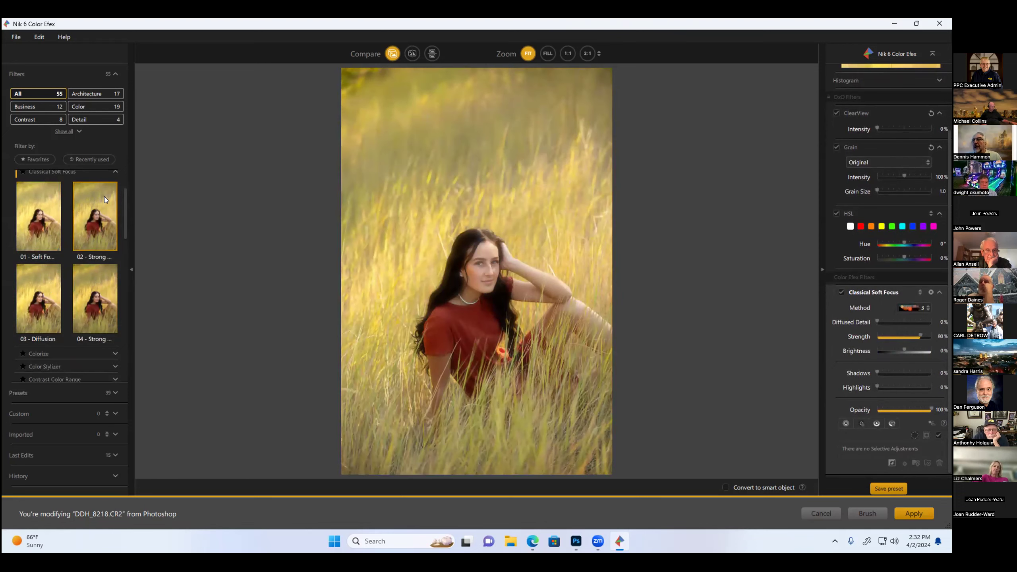
pyautogui.click(35, 279)
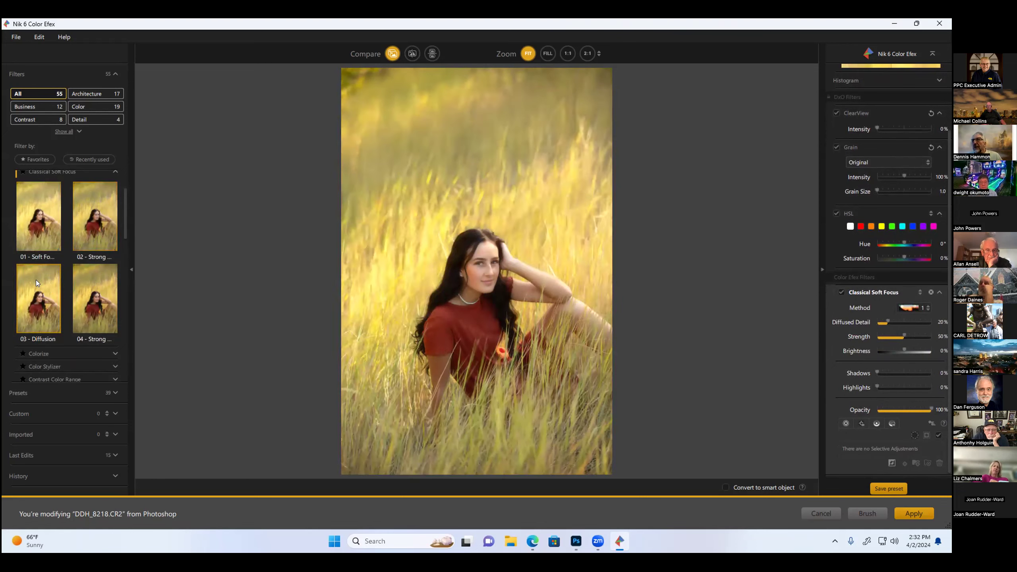
pyautogui.click(102, 280)
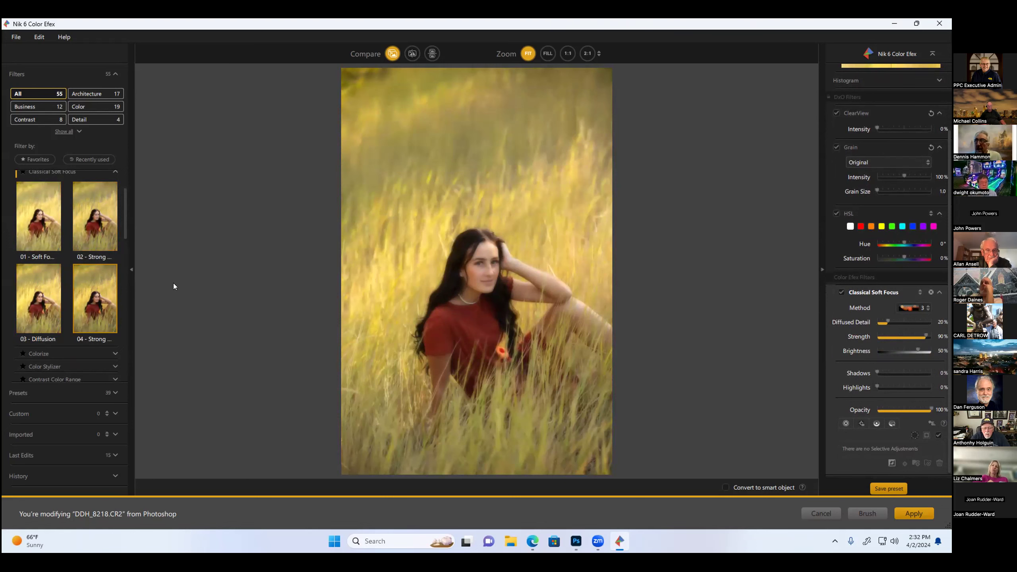
# Zoom the preview to 1:2 and compare Classical Soft Focus presets 01–04 on the face.
pyautogui.hotkey('ctrl', '+')
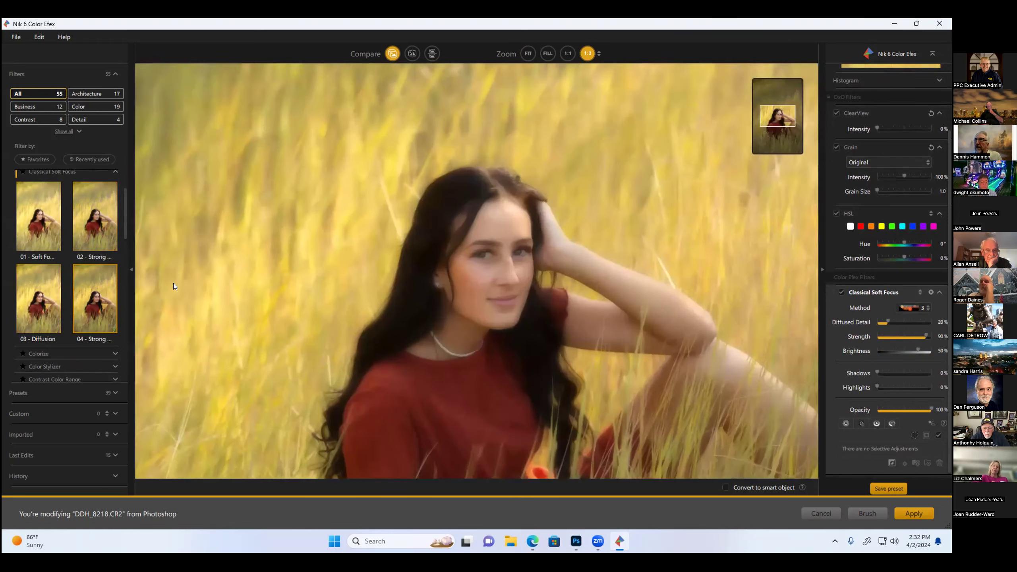
pyautogui.hotkey('ctrl', '+')
pyautogui.hotkey('ctrl', '-')
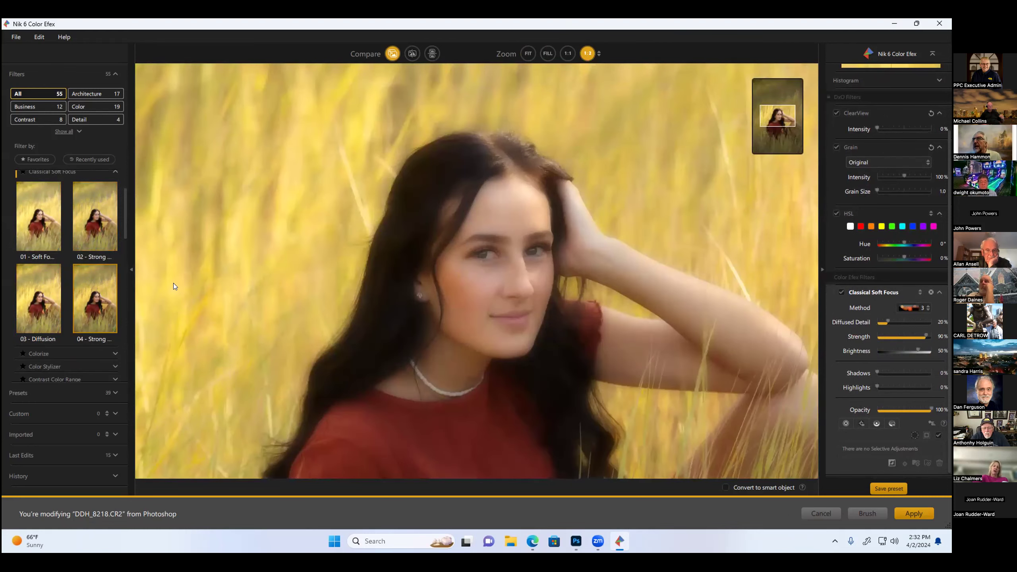
pyautogui.click(44, 292)
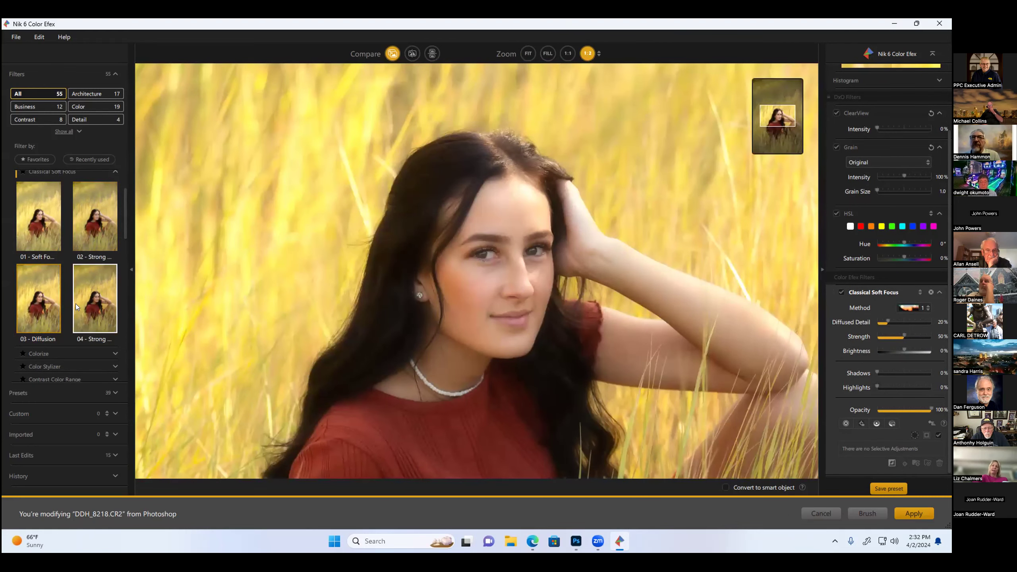
pyautogui.click(104, 298)
pyautogui.click(38, 227)
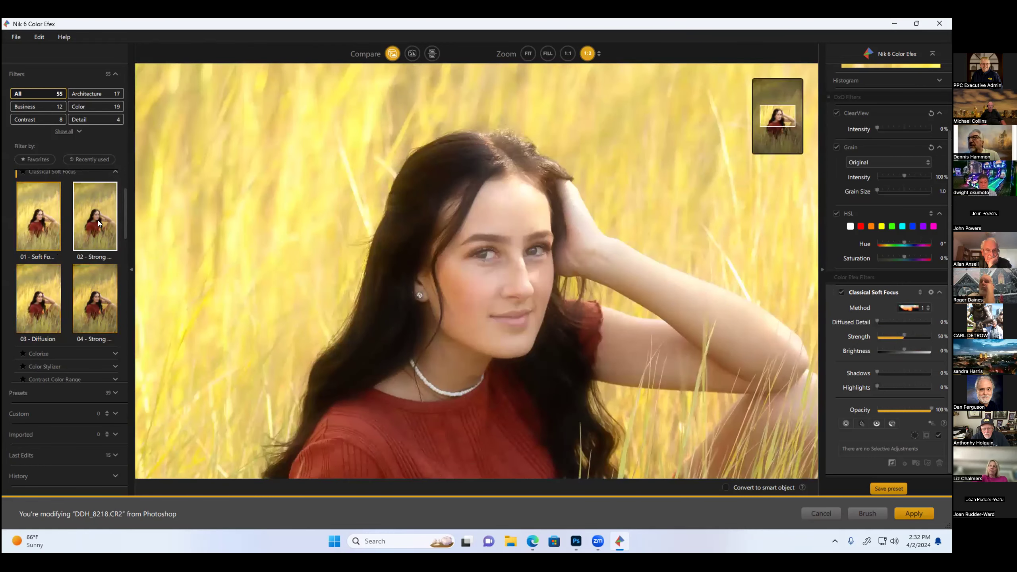
pyautogui.click(99, 224)
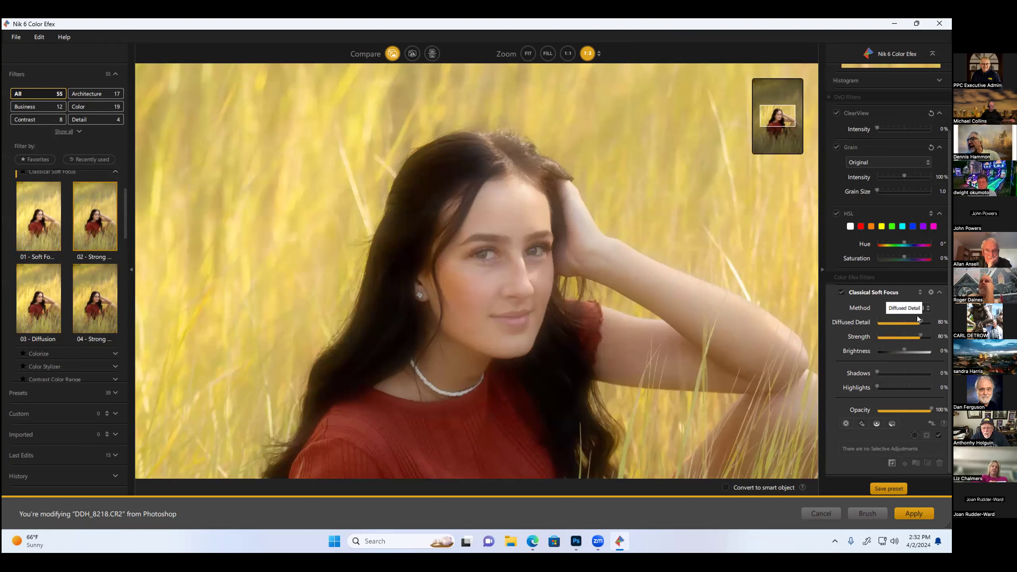
# Adjust Diffused Detail and Shadows, then settle on preset 01 - Soft Focus at Strength 50%.
pyautogui.moveTo(916, 321)
pyautogui.mouseDown()
pyautogui.moveTo(876, 322)
pyautogui.moveTo(924, 336)
pyautogui.moveTo(899, 351)
pyautogui.moveTo(907, 351)
pyautogui.mouseUp()
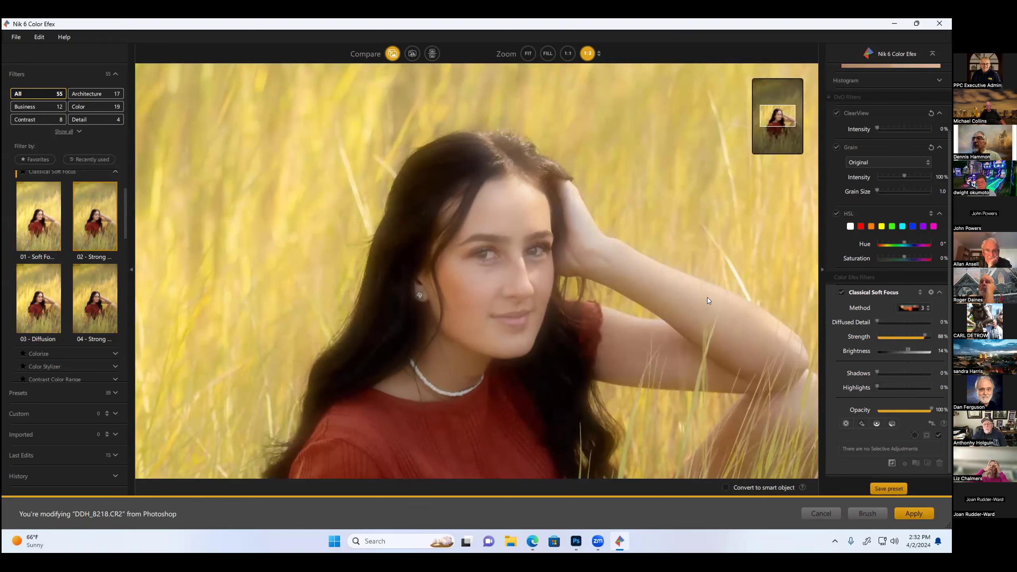
pyautogui.moveTo(875, 371)
pyautogui.mouseDown()
pyautogui.moveTo(922, 373)
pyautogui.moveTo(880, 378)
pyautogui.moveTo(920, 381)
pyautogui.moveTo(877, 391)
pyautogui.mouseUp()
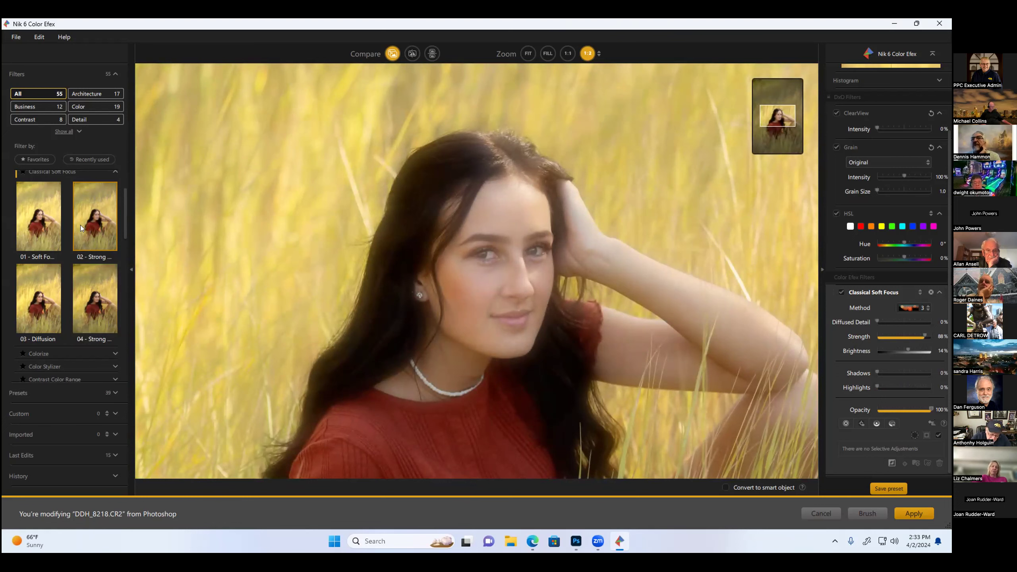
pyautogui.click(41, 281)
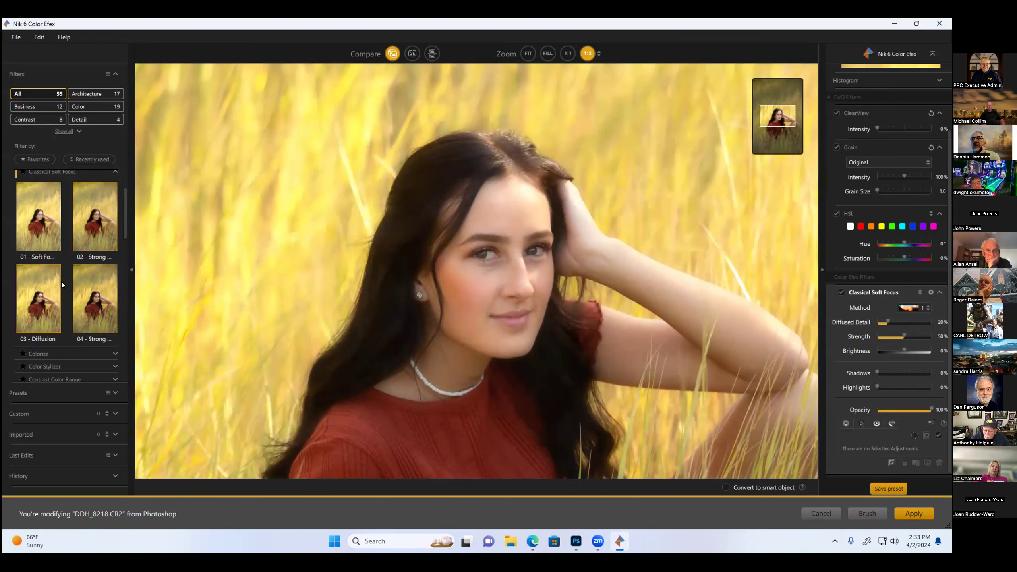
pyautogui.click(99, 283)
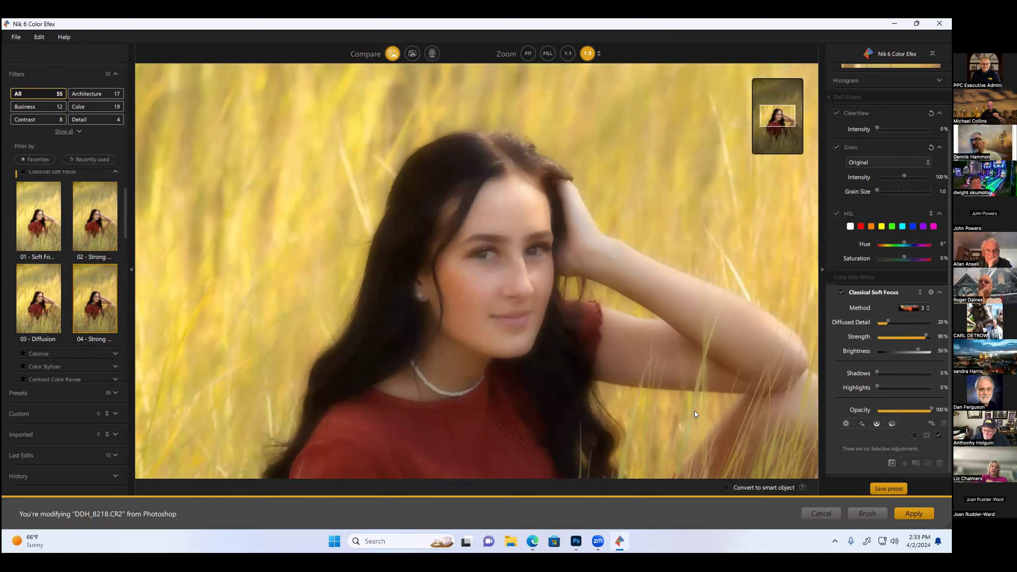
pyautogui.click(36, 216)
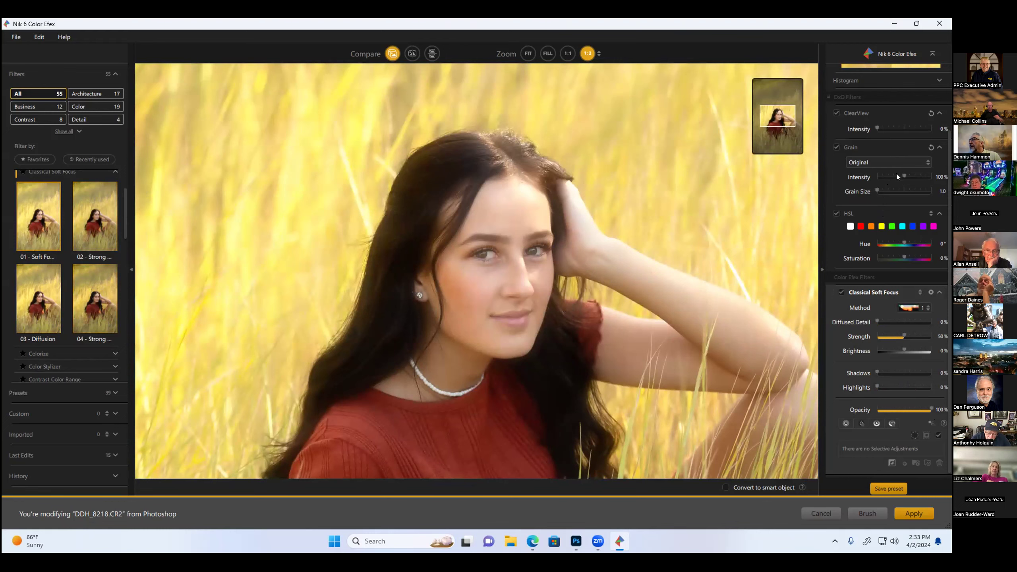
# Raise Grain Intensity to 122%, zooming in on the face to check it, then back to FIT.
pyautogui.moveTo(896, 177); pyautogui.dragTo(900, 177)
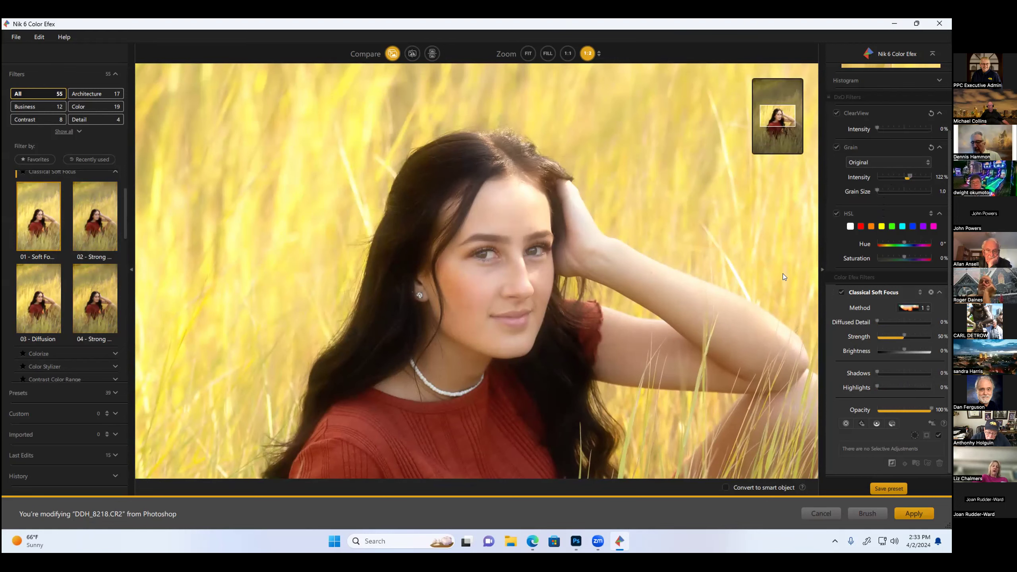
pyautogui.hotkey('ctrl', '+')
pyautogui.hotkey('ctrl', '+')
pyautogui.hotkey('ctrl', '-')
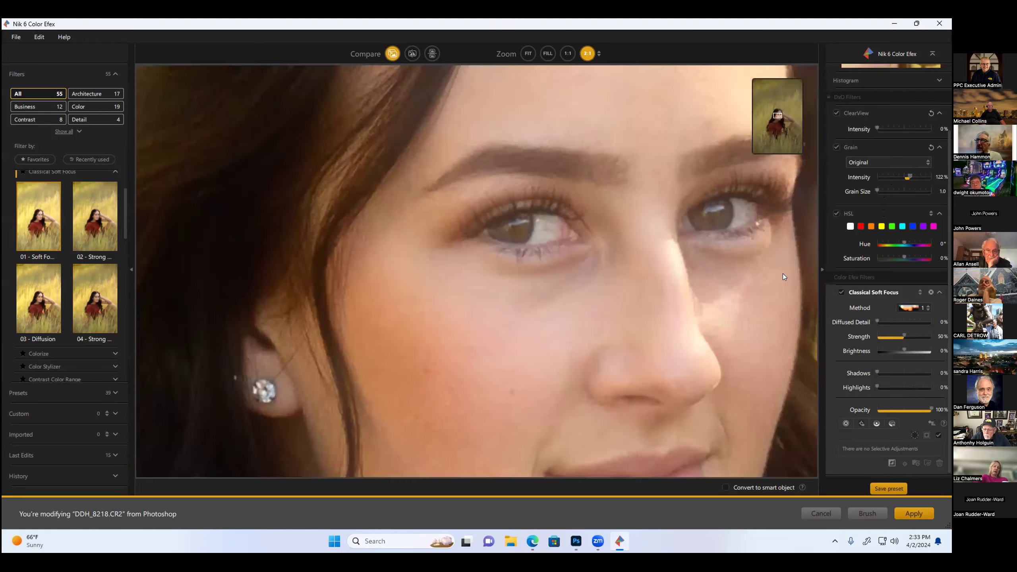
pyautogui.hotkey('ctrl', '-')
pyautogui.hotkey('ctrl', '-')
pyautogui.hotkey('ctrl', '-')
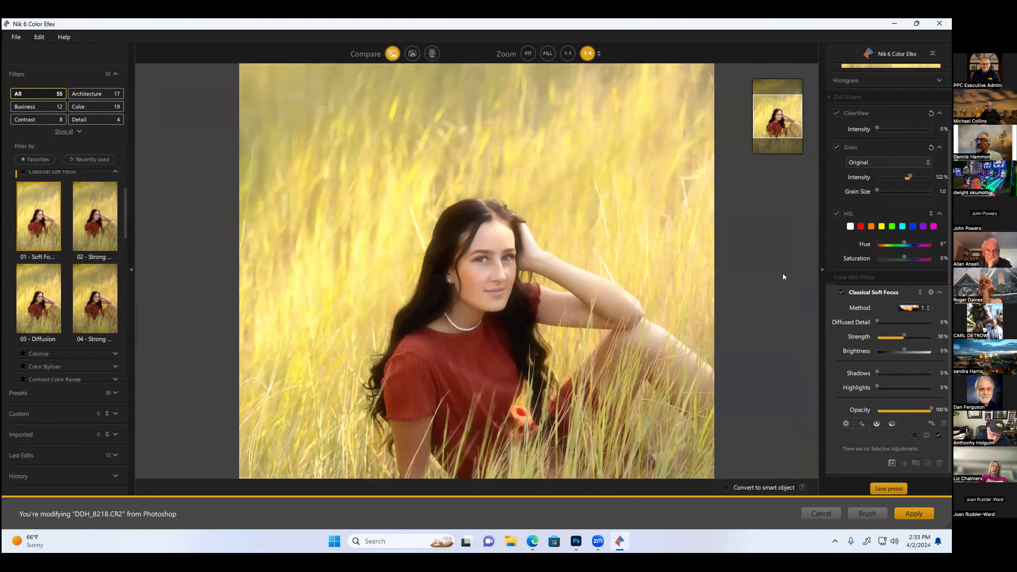
pyautogui.hotkey('ctrl', '+')
pyautogui.hotkey('ctrl', '-')
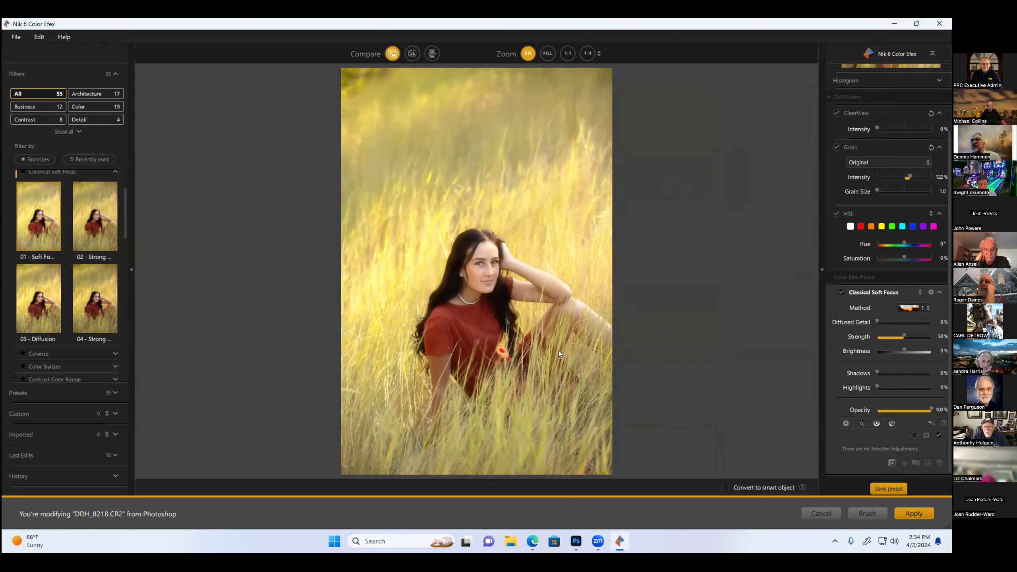
# Apply Graduated Neutral Density preset 02 with Upper Tonality 20% and Lower Tonality 48%.
pyautogui.scroll(-3, 60, 243)
pyautogui.scroll(-3, 60, 243)
pyautogui.scroll(-3, 60, 243)
pyautogui.click(115, 291)
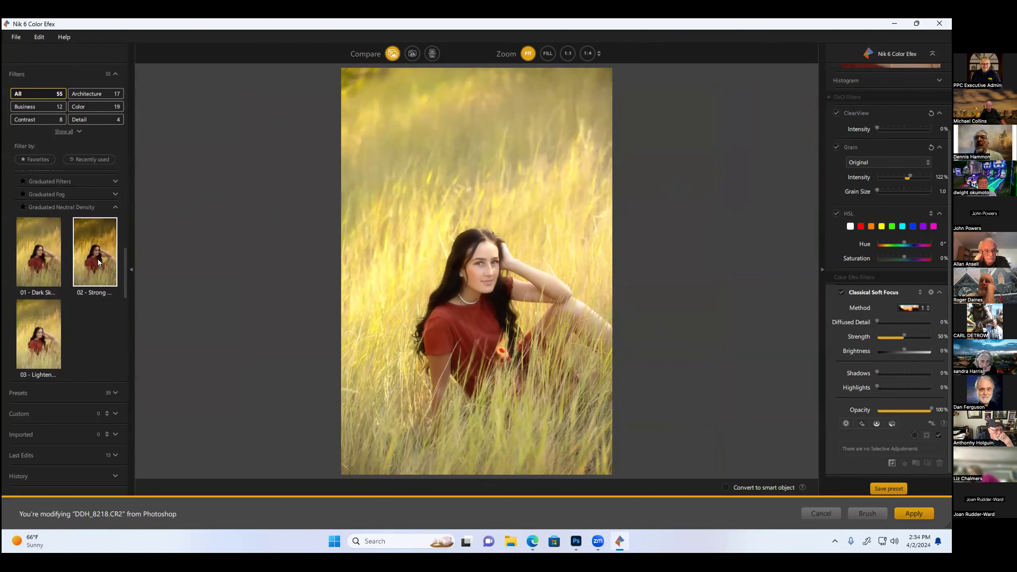
pyautogui.click(87, 271)
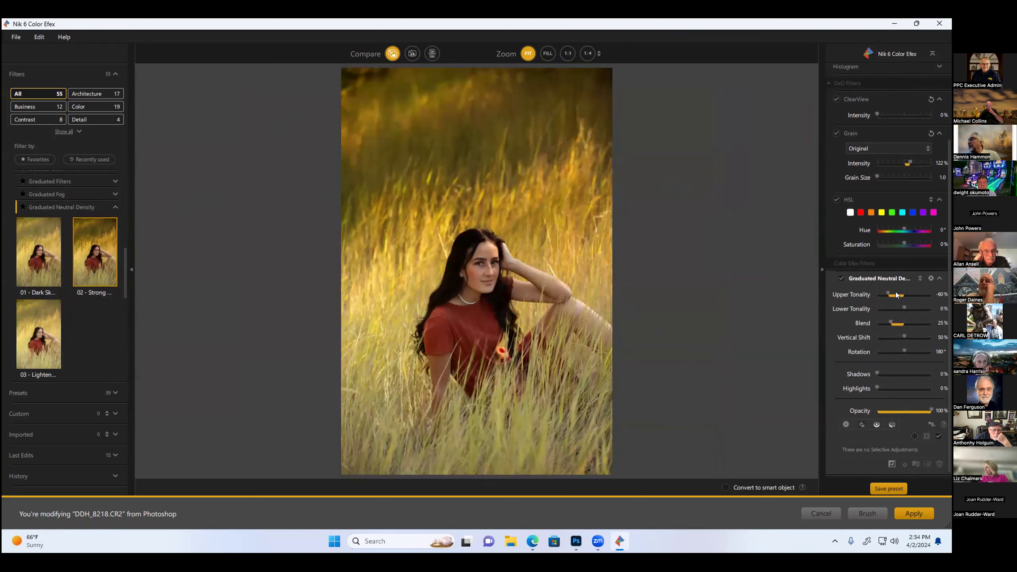
pyautogui.moveTo(896, 295); pyautogui.dragTo(913, 308)
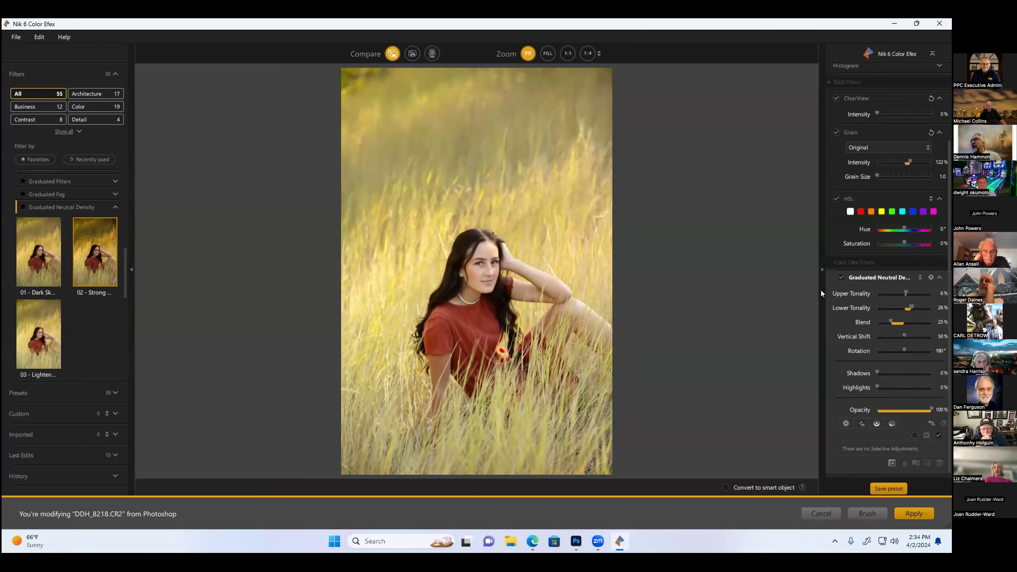
pyautogui.moveTo(907, 307); pyautogui.dragTo(913, 300)
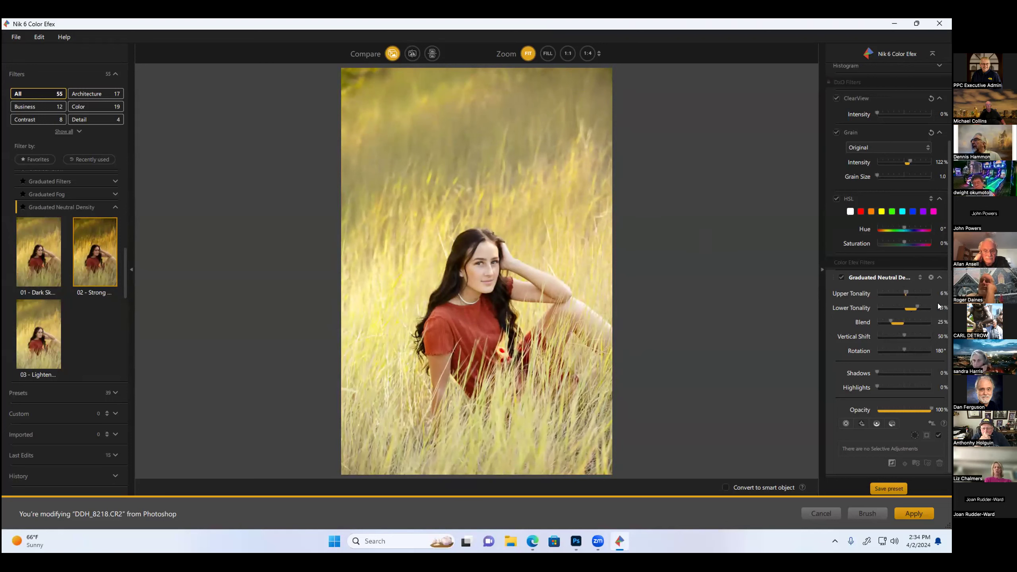
pyautogui.moveTo(905, 293)
pyautogui.mouseDown()
pyautogui.moveTo(885, 298)
pyautogui.moveTo(907, 293)
pyautogui.mouseUp()
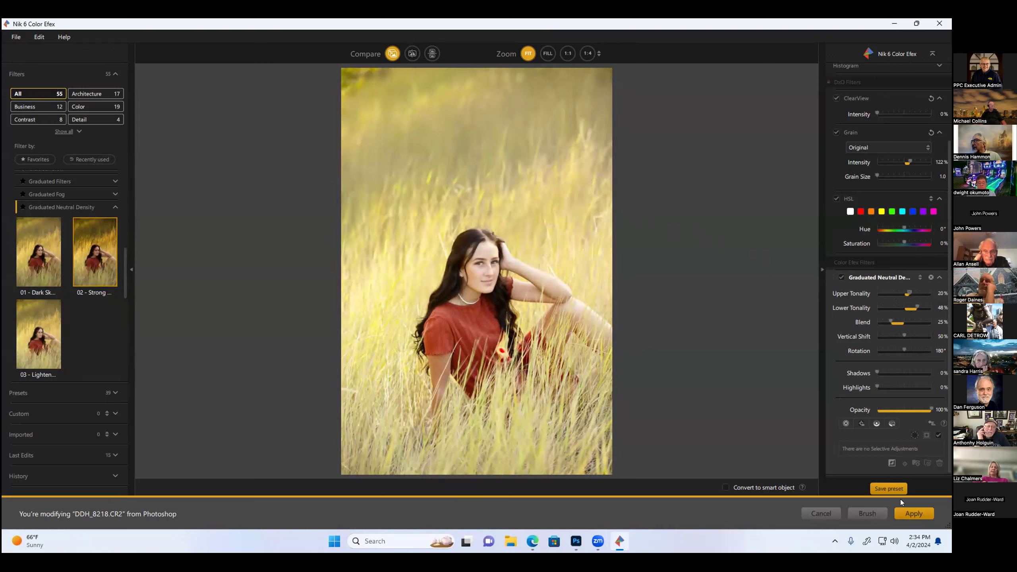
# Cancel Color Efex and confirm Close without saving, returning to the unaltered DDH_8218 portrait.
pyautogui.click(818, 514)
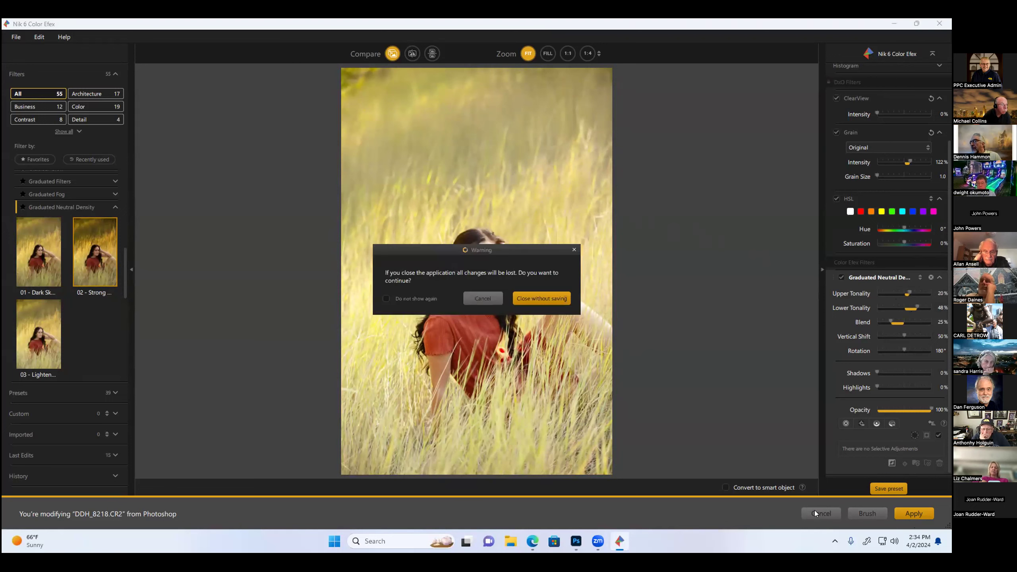
pyautogui.click(531, 298)
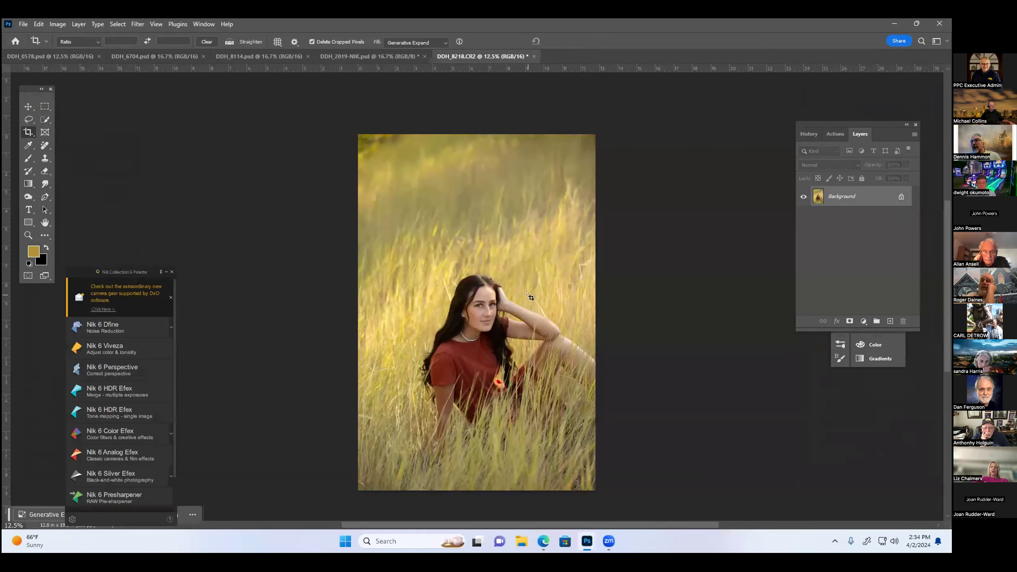
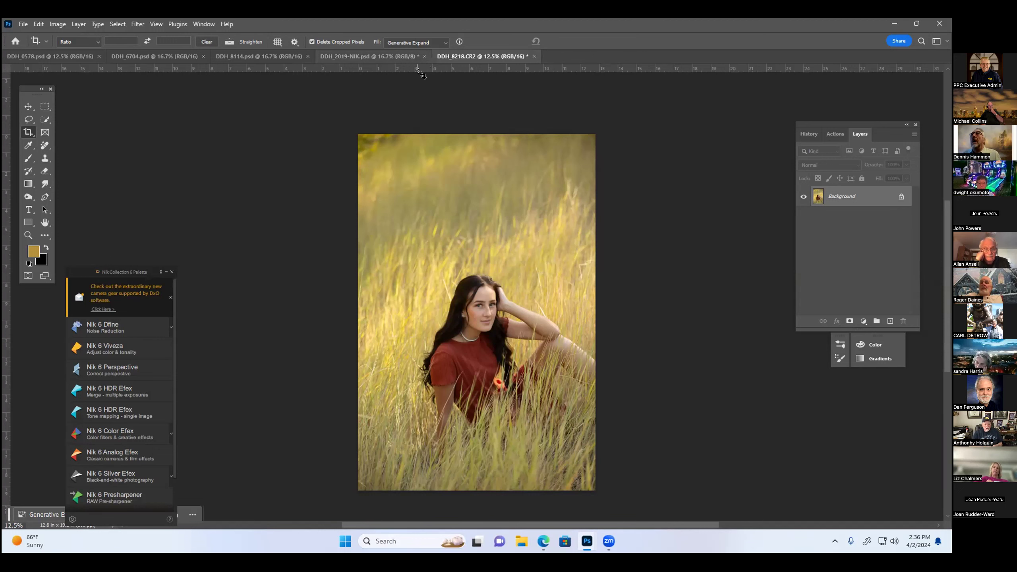
# Float the DDH_8218.CR2 grass portrait in its own window, then bring up the beach document.
pyautogui.hotkey('ctrl', 'shift', 'Tab')
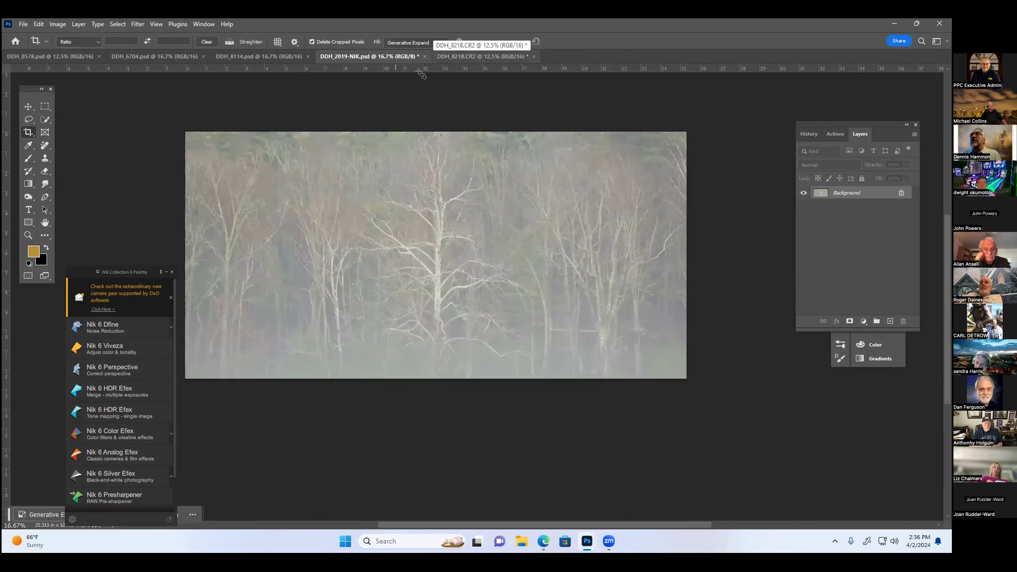
pyautogui.hotkey('ctrl', 'Tab')
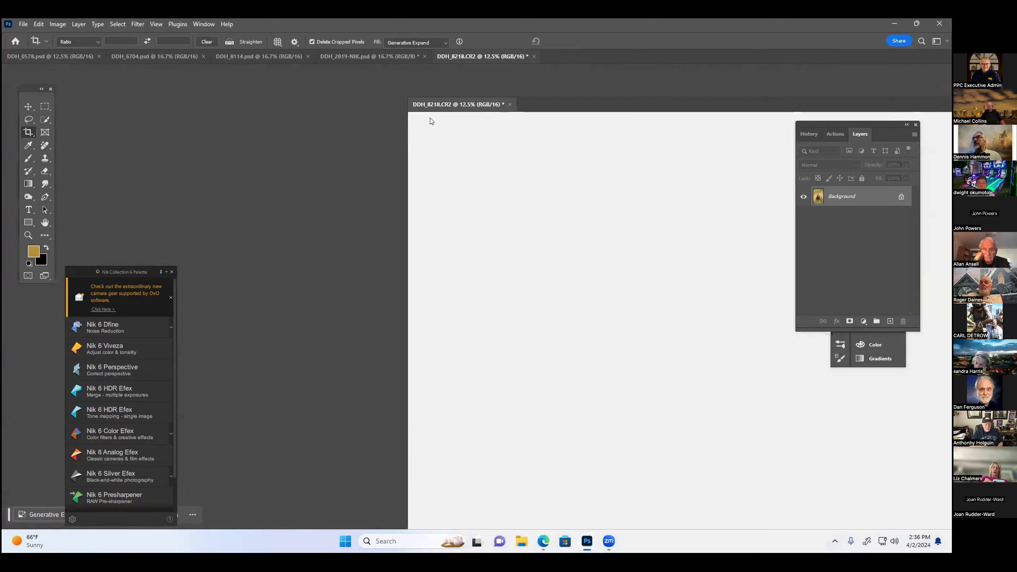
pyautogui.moveTo(421, 75); pyautogui.dragTo(572, 113)
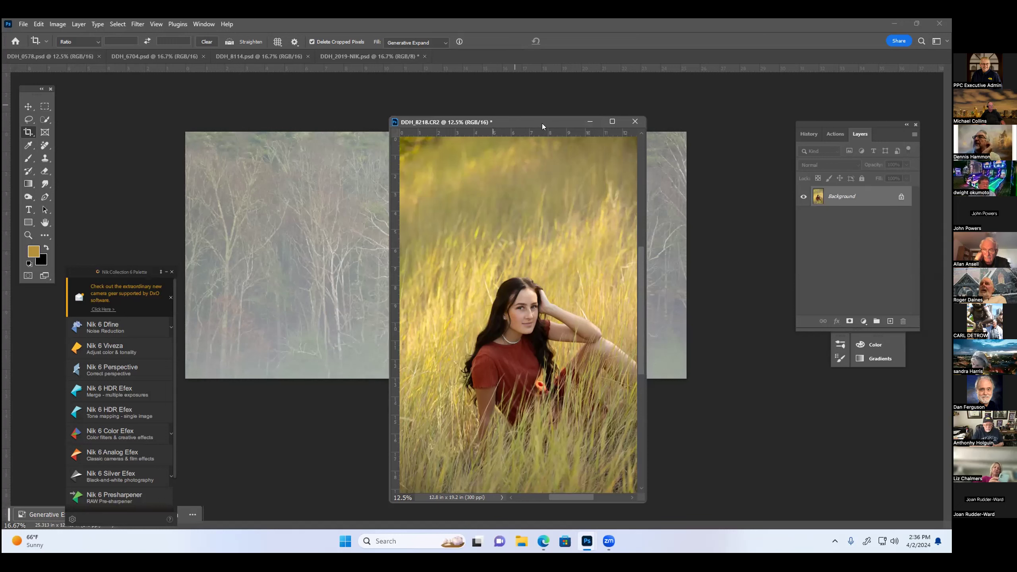
pyautogui.moveTo(542, 124); pyautogui.dragTo(570, 115)
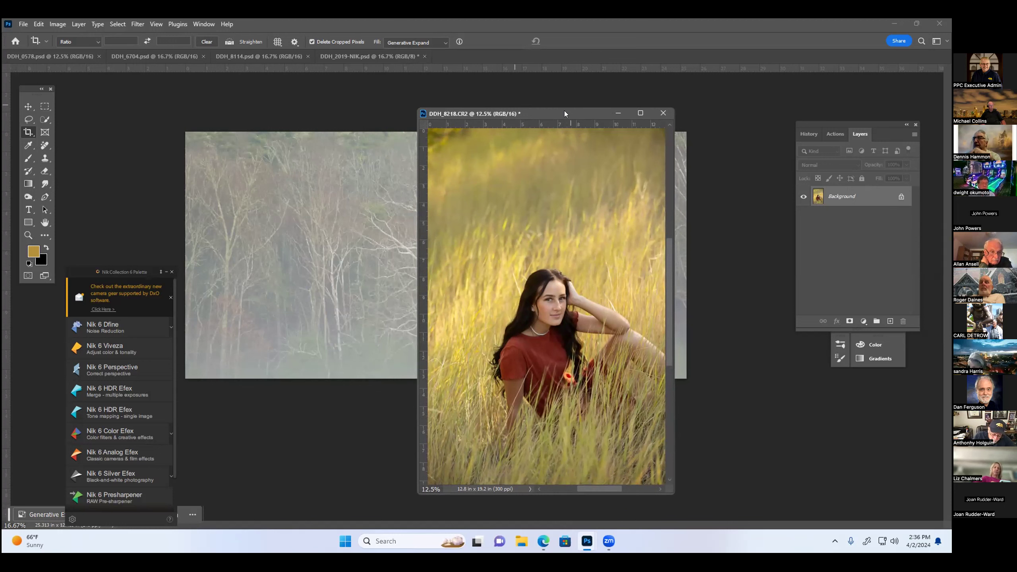
pyautogui.click(243, 55)
# Show the DDH_6704 autumn cabin image and minimize the floating DDH_8218.CR2 window.
pyautogui.click(176, 56)
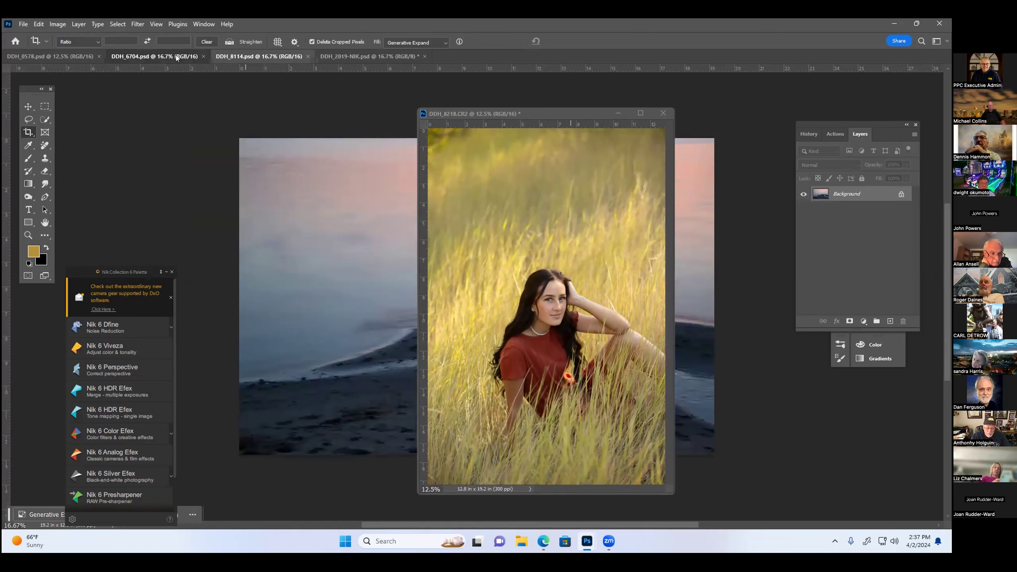
pyautogui.click(614, 111)
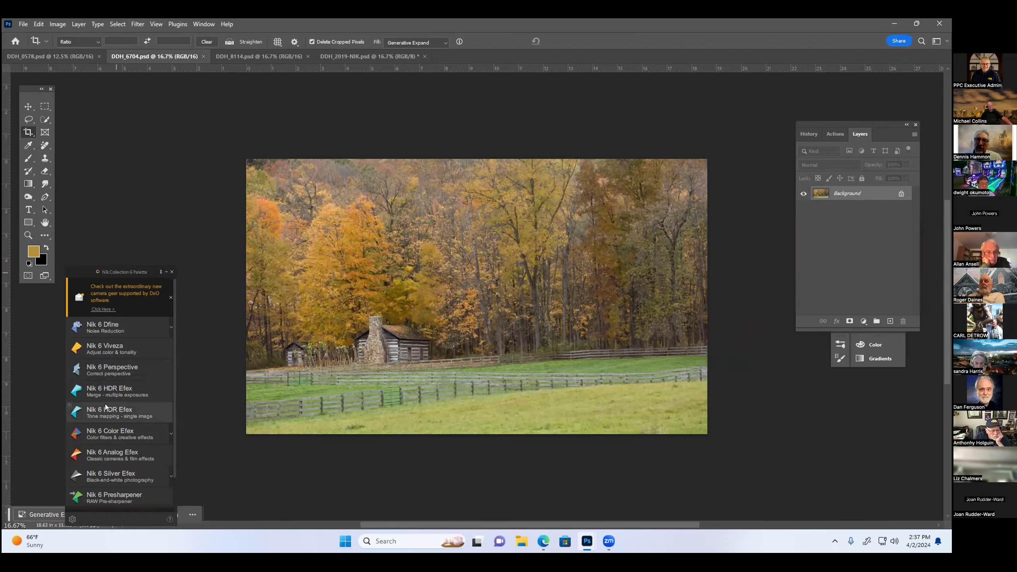
# Open the cabin photo in Nik 6 Color Efex with Brilliance/Warmth preset 02 - Increase Saturation.
pyautogui.click(110, 432)
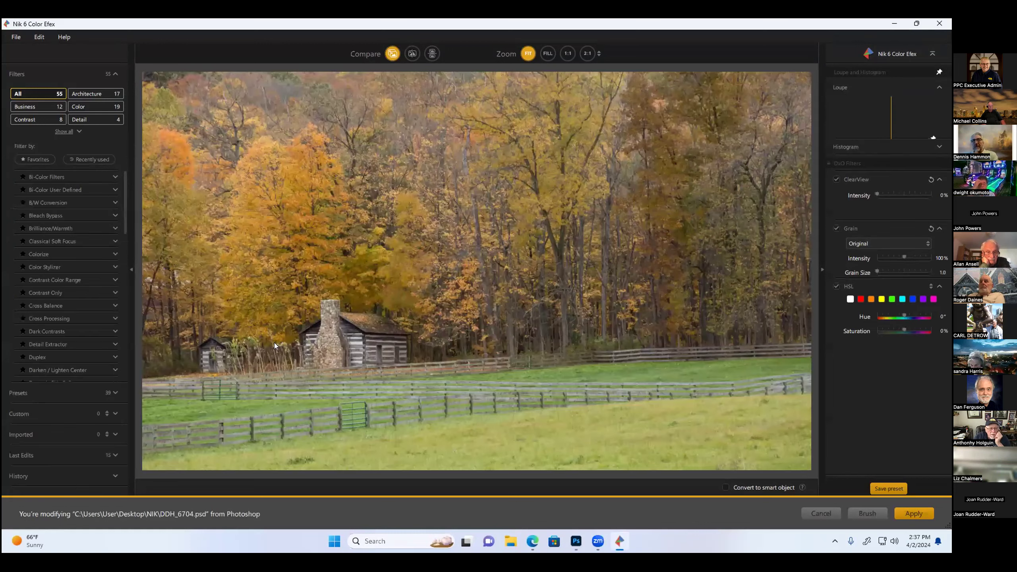
pyautogui.click(115, 228)
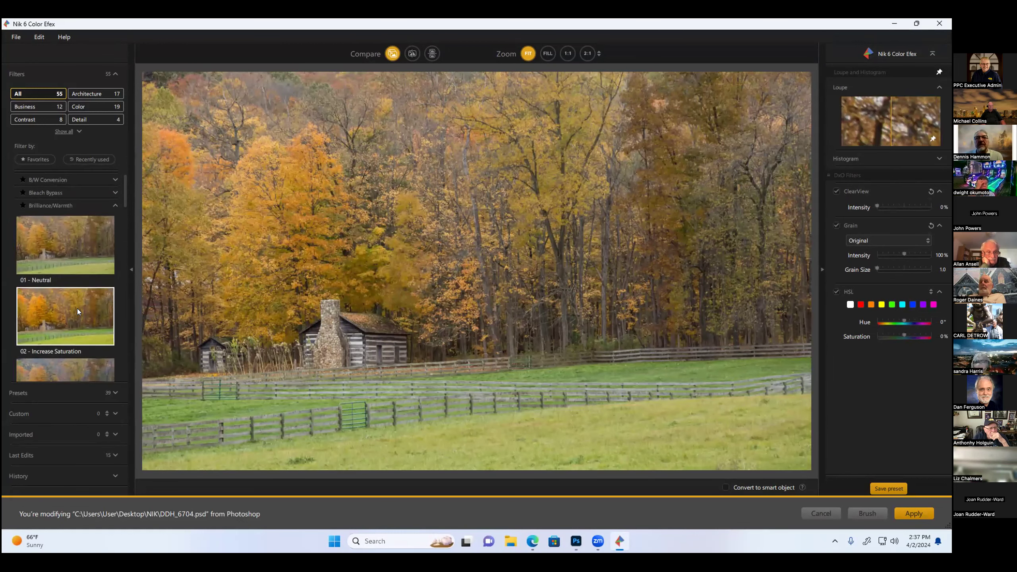
pyautogui.click(77, 308)
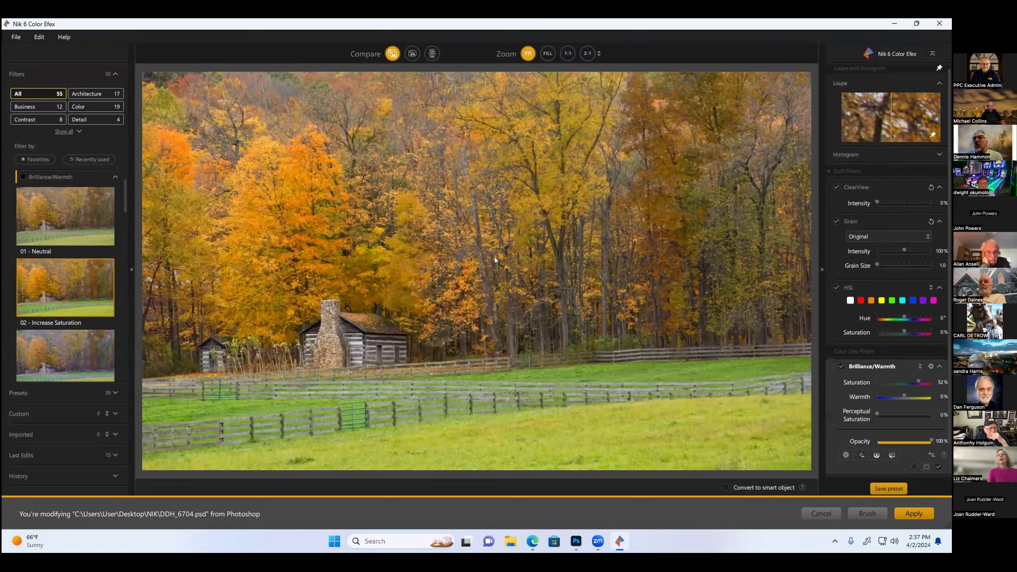
pyautogui.scroll(-1, 898, 329)
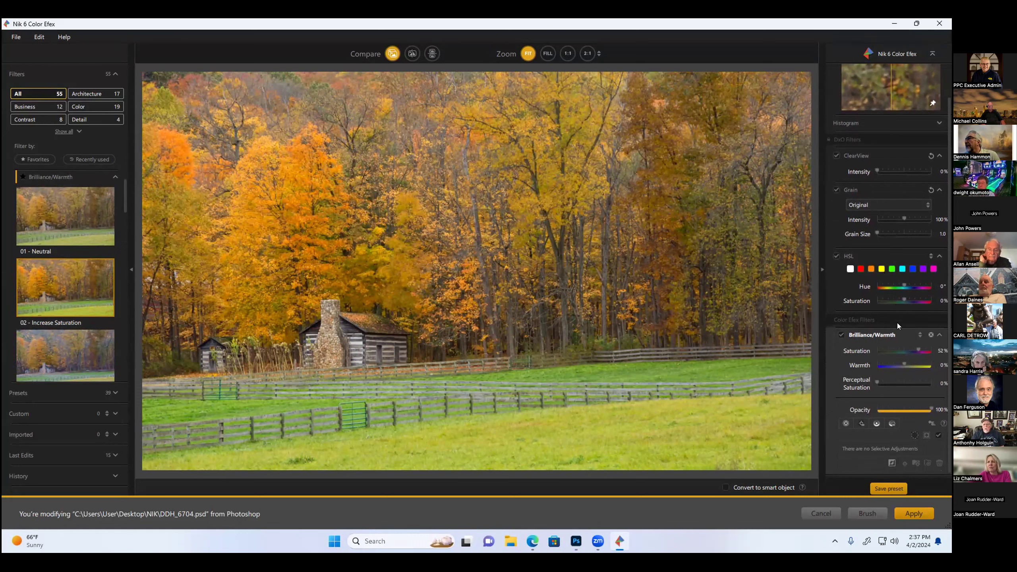
# Lower the Brilliance/Warmth Saturation to 34% and browse down the filter list.
pyautogui.moveTo(914, 348); pyautogui.dragTo(912, 356)
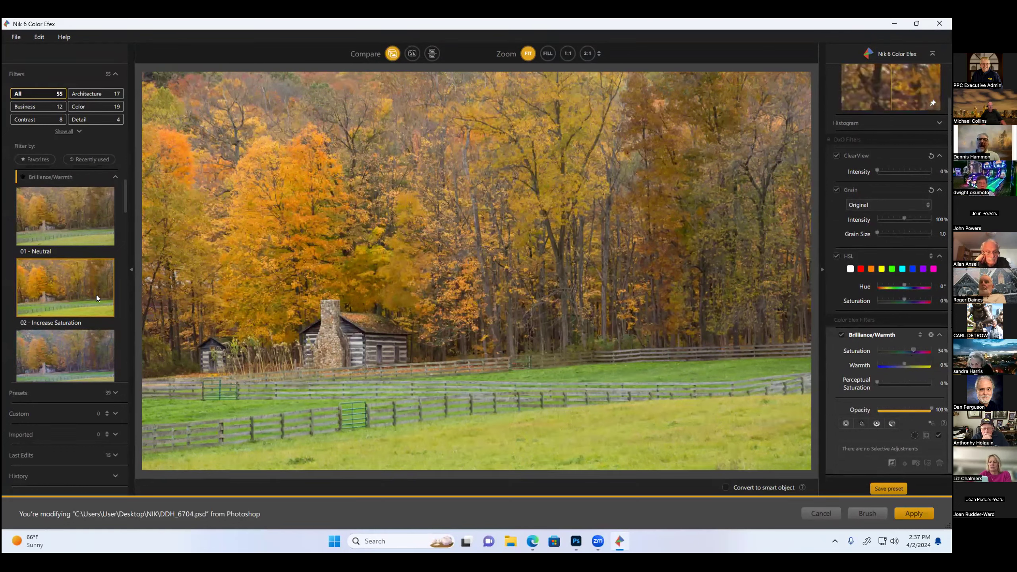
pyautogui.scroll(-2, 96, 294)
pyautogui.scroll(-2, 85, 194)
pyautogui.scroll(-2, 76, 196)
pyautogui.scroll(-3, 76, 196)
pyautogui.scroll(-2, 76, 197)
pyautogui.scroll(-2, 75, 205)
pyautogui.scroll(-2, 78, 205)
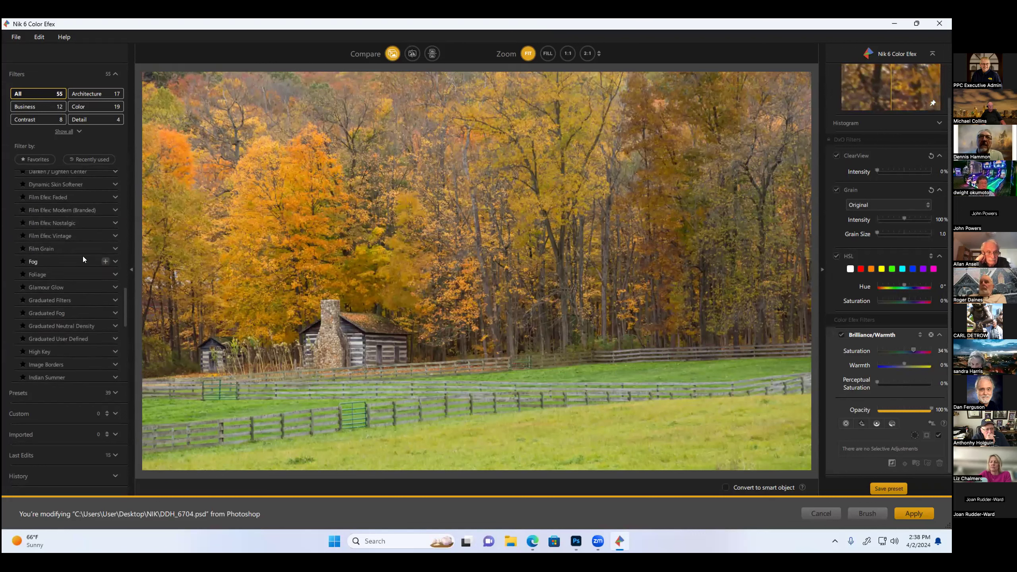
pyautogui.scroll(3, 83, 259)
pyautogui.scroll(1, 84, 253)
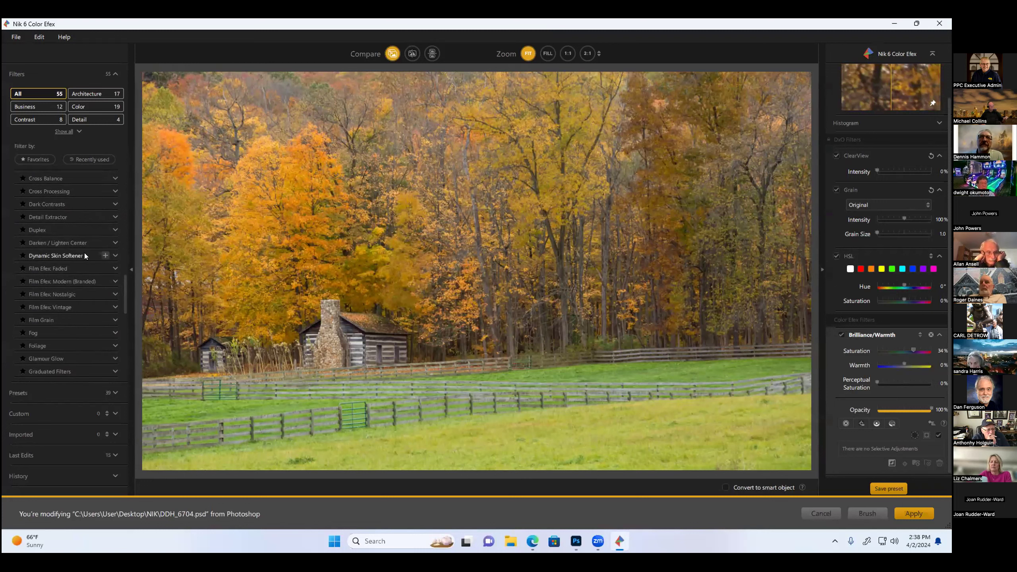
pyautogui.scroll(-3, 91, 299)
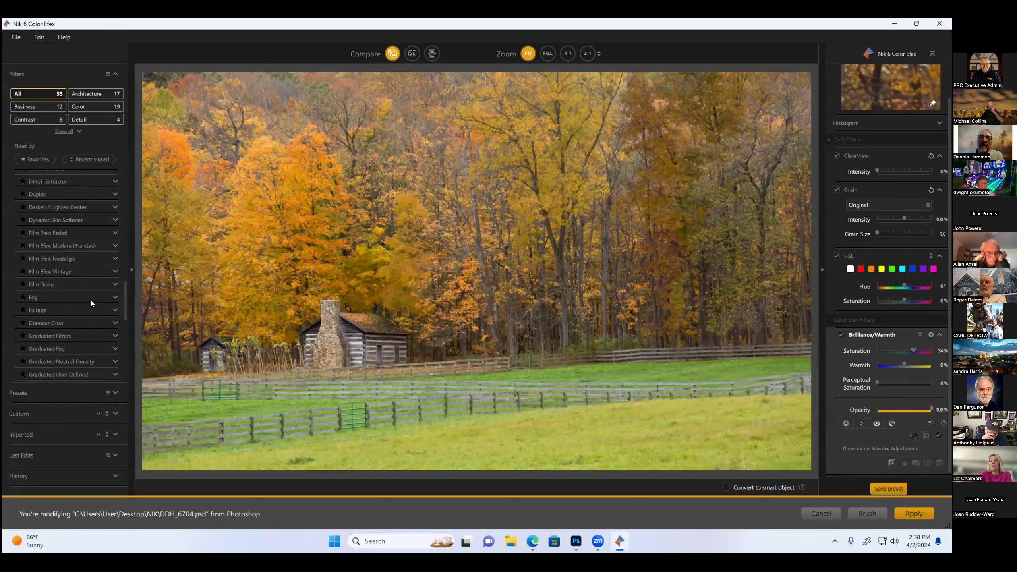
pyautogui.scroll(-3, 91, 300)
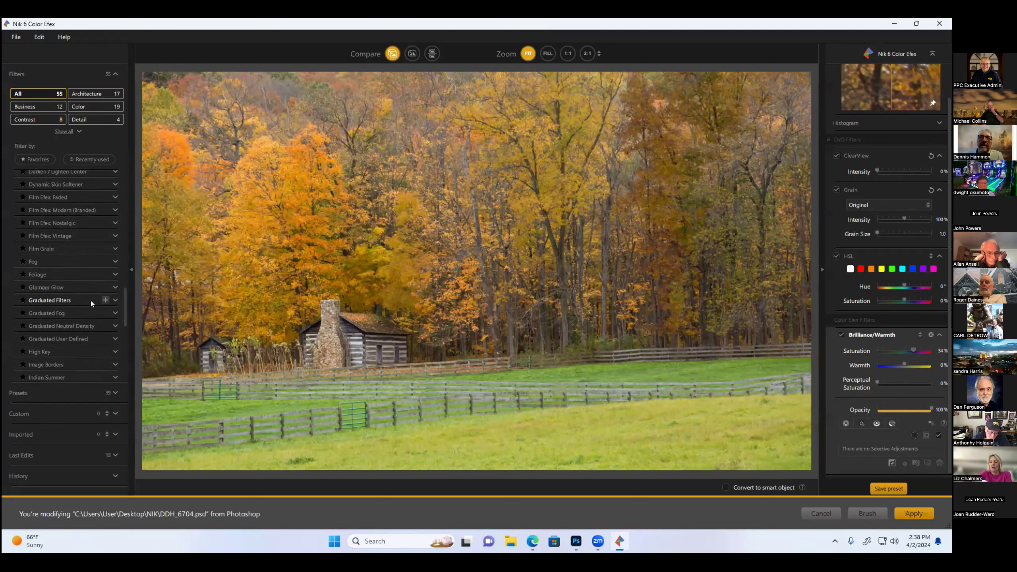
# Apply Graduated Neutral Density 01 - Dark Skies with upper -34% and lower -24% tonality.
pyautogui.click(115, 325)
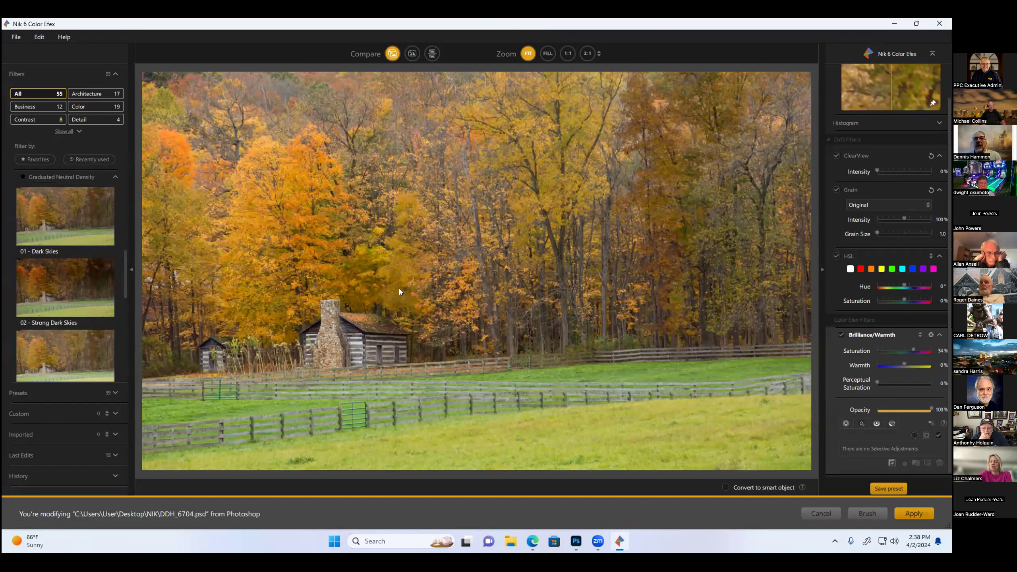
pyautogui.click(66, 216)
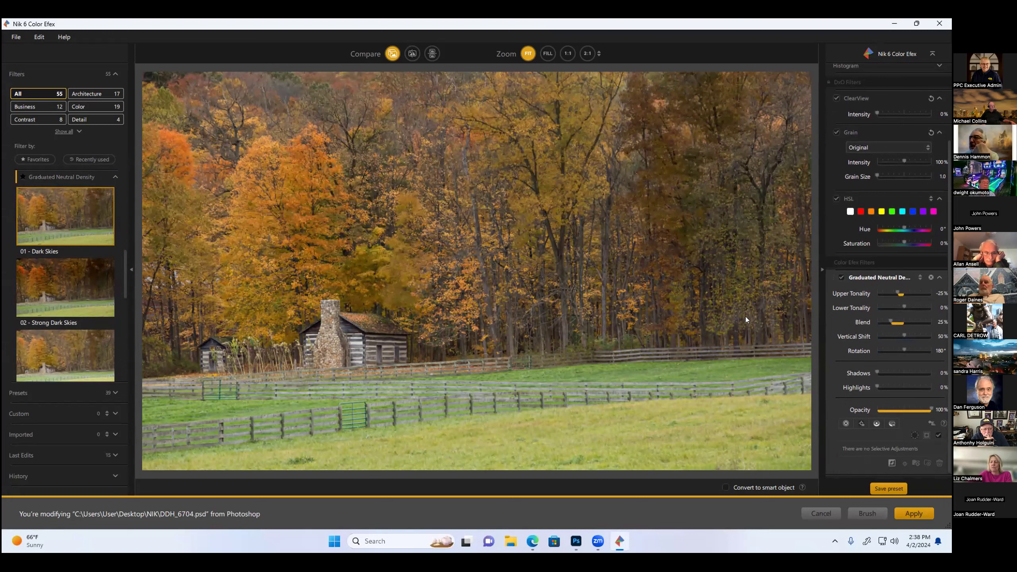
pyautogui.moveTo(898, 294)
pyautogui.mouseDown()
pyautogui.moveTo(902, 308)
pyautogui.moveTo(887, 309)
pyautogui.moveTo(900, 308)
pyautogui.mouseUp()
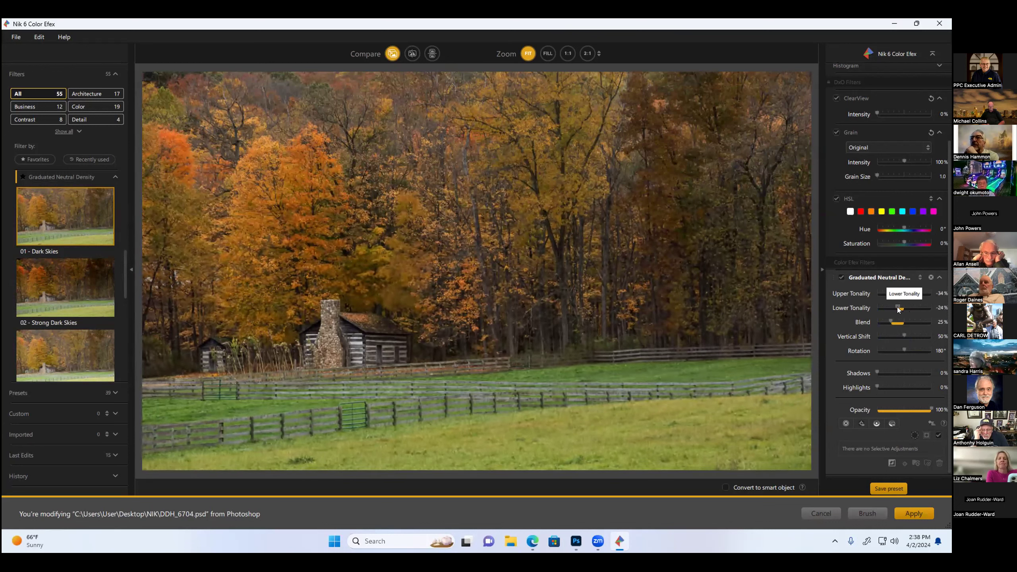
pyautogui.click(908, 520)
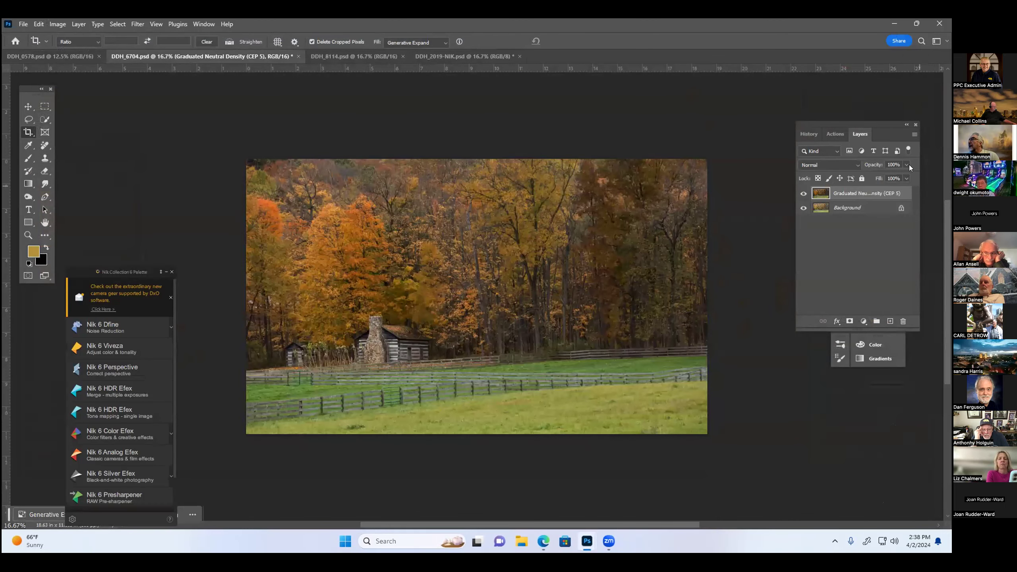
# Set the Graduated Neutral Density layer to 65% opacity and add a white layer mask.
pyautogui.click(905, 164)
pyautogui.moveTo(905, 174); pyautogui.dragTo(891, 177)
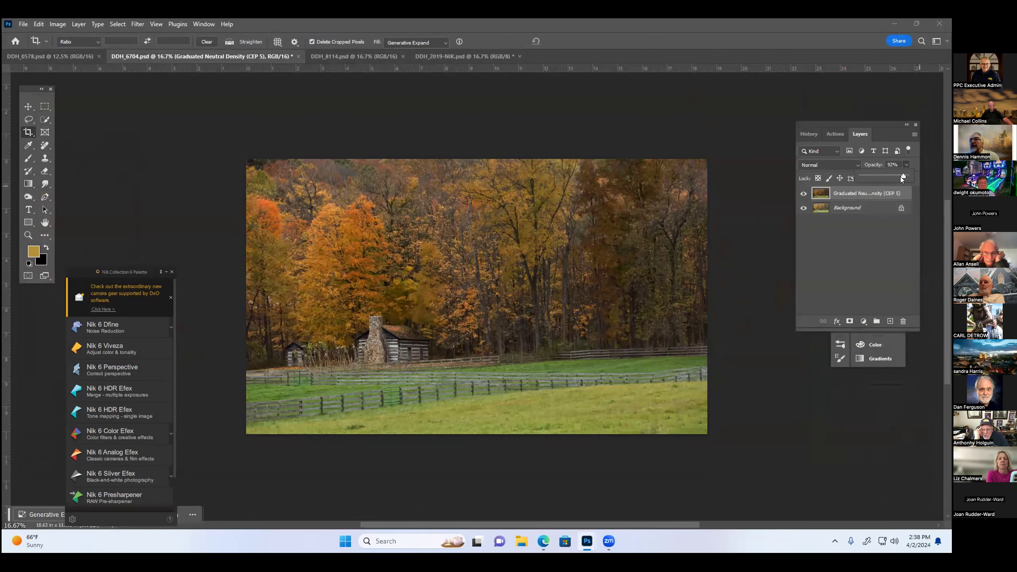
pyautogui.click(862, 193)
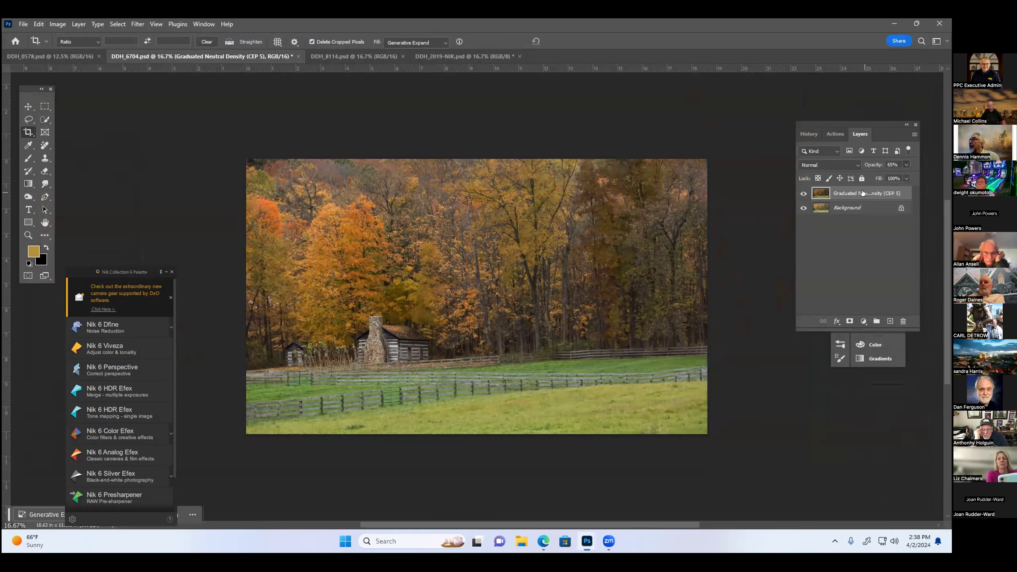
pyautogui.click(849, 321)
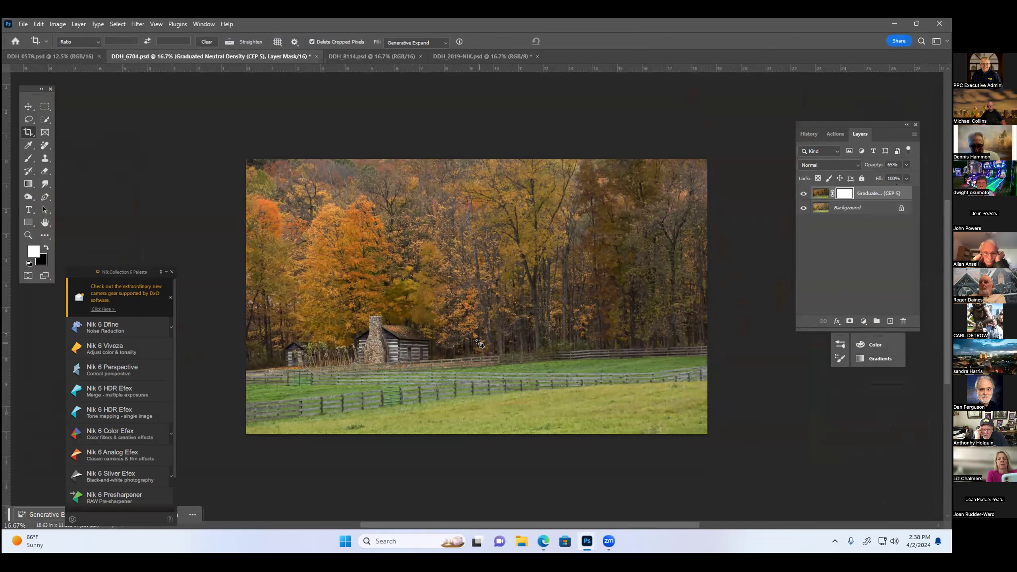
# Paint black on the mask over the cabin and chimney to brighten them again.
pyautogui.press('b')
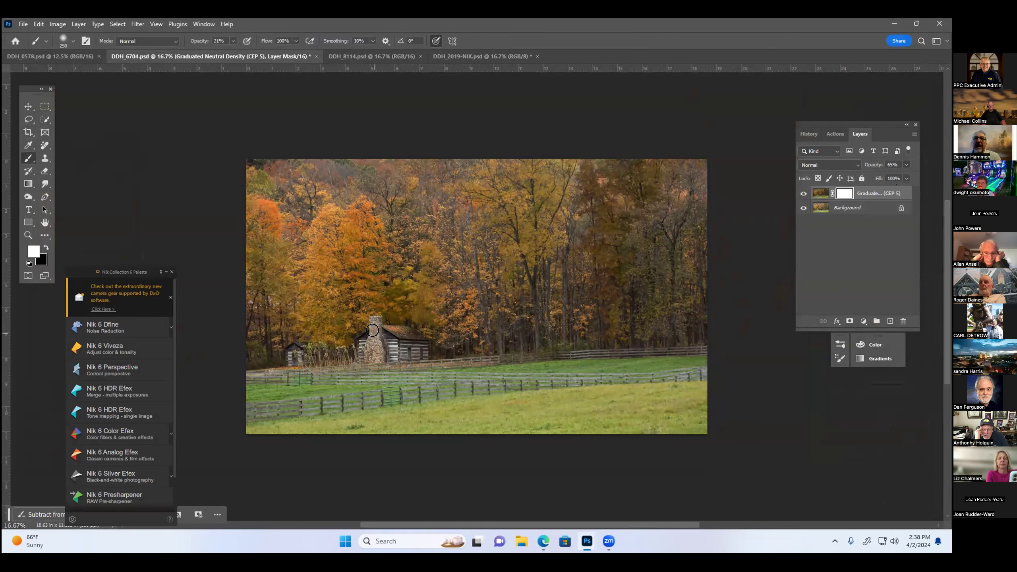
pyautogui.press('x')
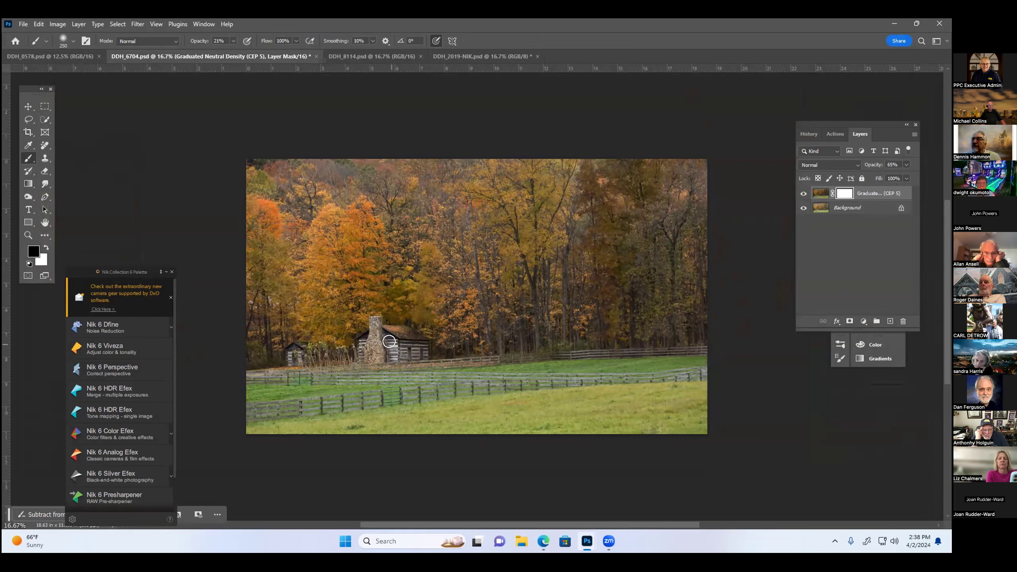
pyautogui.click(232, 41)
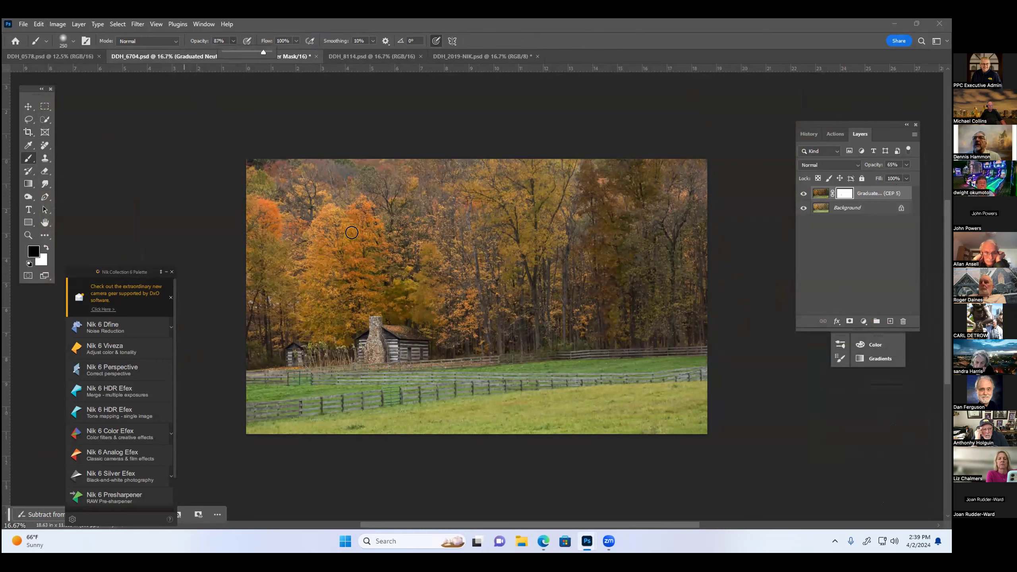
pyautogui.moveTo(375, 321); pyautogui.dragTo(405, 335)
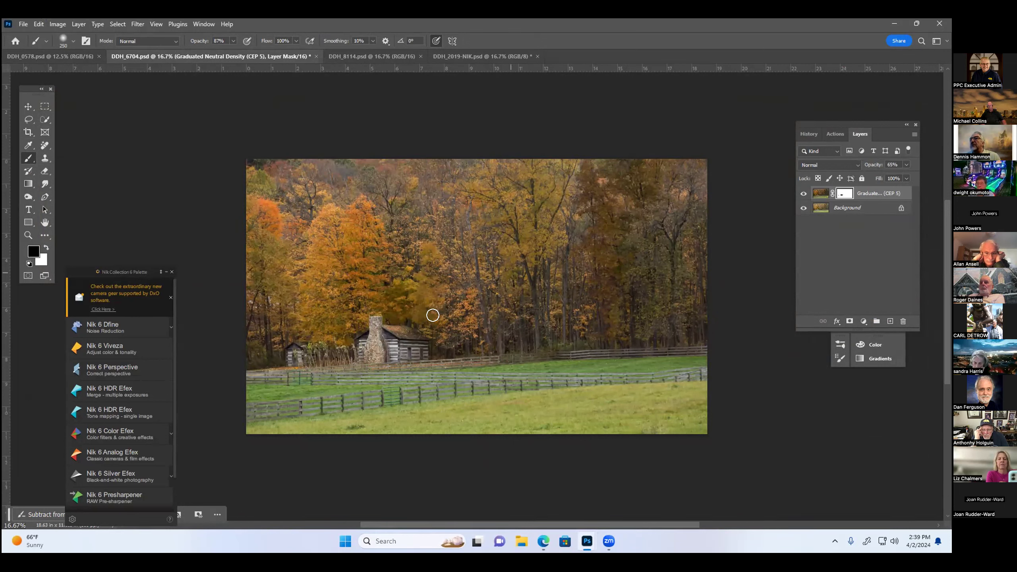
pyautogui.click(819, 193)
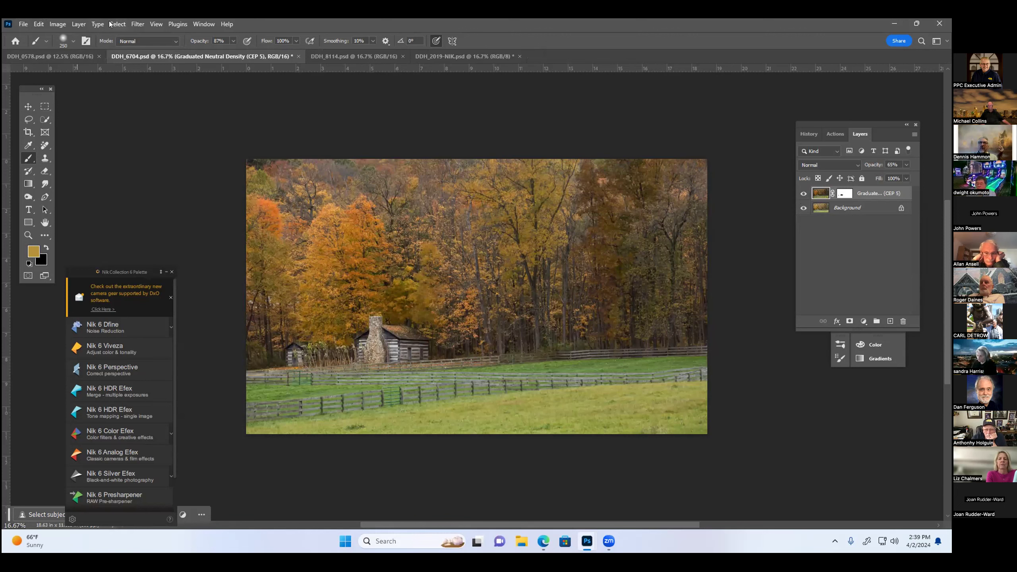
# Relaunch Nik 6 Color Efex on the image from the Filter menu.
pyautogui.click(137, 23)
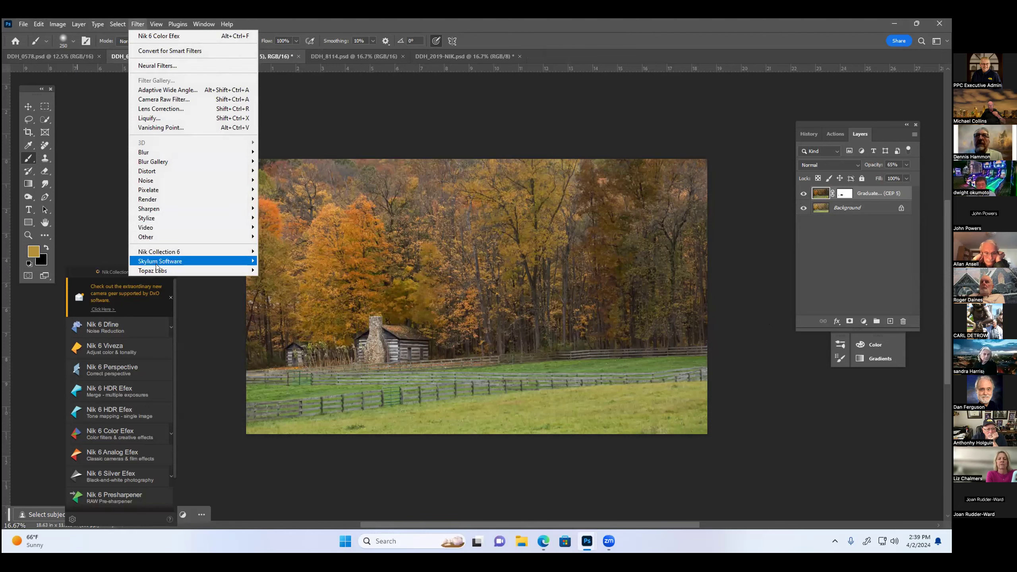
pyautogui.moveTo(159, 251)
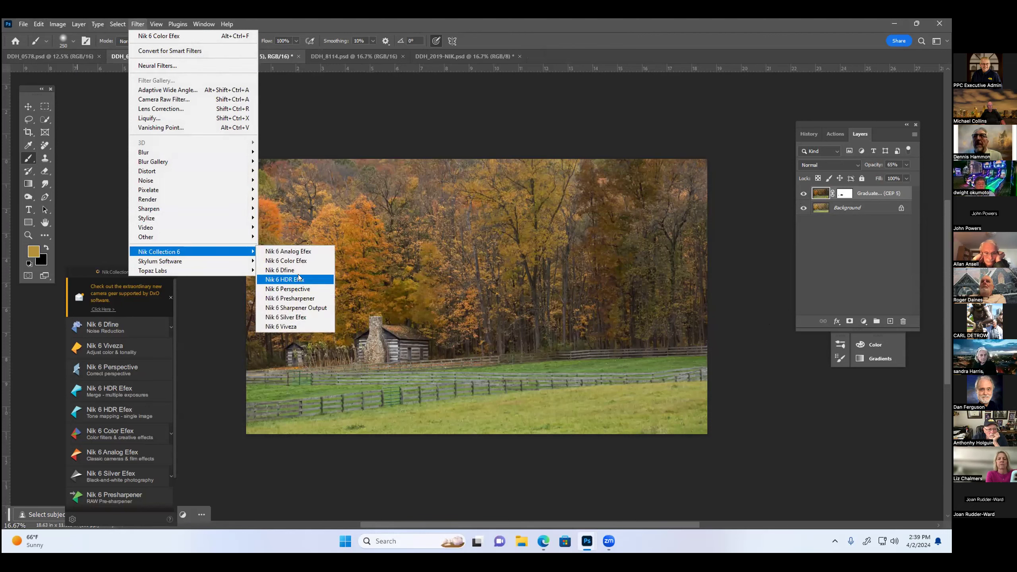
pyautogui.click(286, 260)
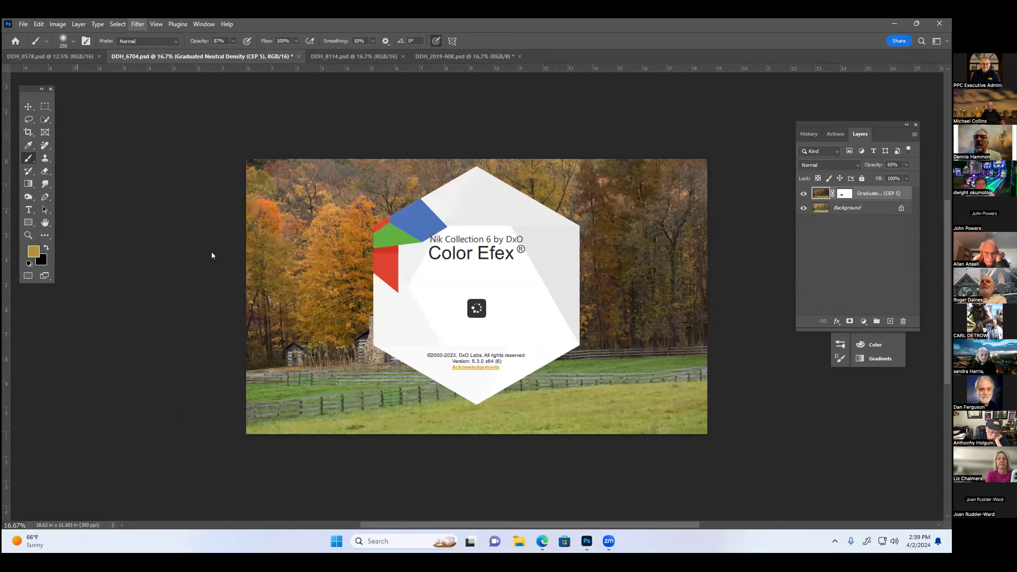
pyautogui.scroll(-1, 73, 285)
pyautogui.scroll(-2, 73, 285)
pyautogui.scroll(-2, 73, 285)
pyautogui.scroll(-2, 71, 289)
pyautogui.scroll(-3, 72, 289)
pyautogui.scroll(-1, 72, 288)
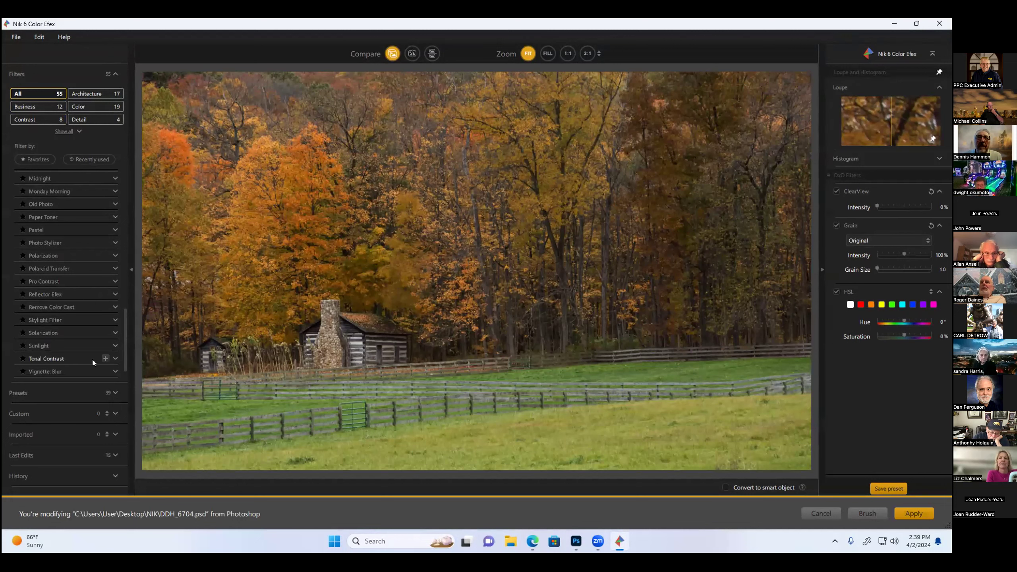
# Apply Tonal Contrast with Highlights -67%, Midtones -22%, Shadows -38%, Saturation -20%.
pyautogui.click(114, 357)
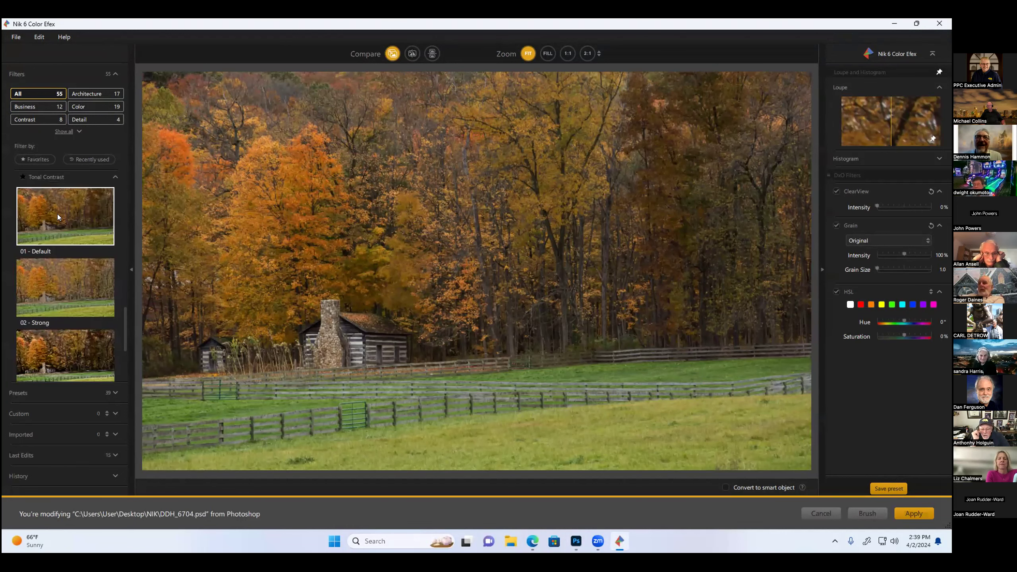
pyautogui.click(58, 216)
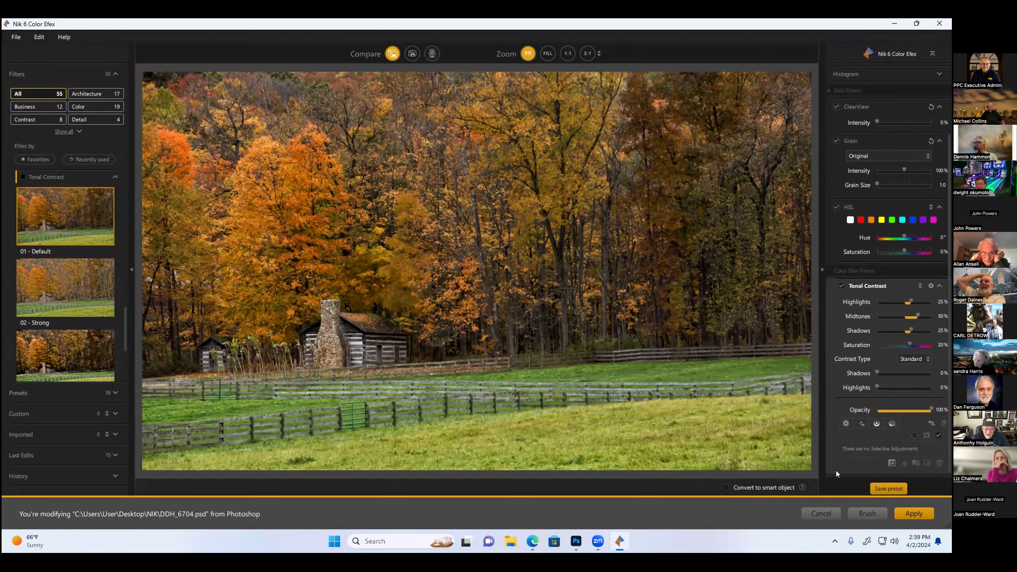
pyautogui.moveTo(906, 301)
pyautogui.mouseDown()
pyautogui.moveTo(885, 303)
pyautogui.moveTo(884, 316)
pyautogui.moveTo(900, 317)
pyautogui.moveTo(880, 331)
pyautogui.moveTo(908, 345)
pyautogui.moveTo(898, 345)
pyautogui.moveTo(909, 373)
pyautogui.moveTo(897, 378)
pyautogui.mouseUp()
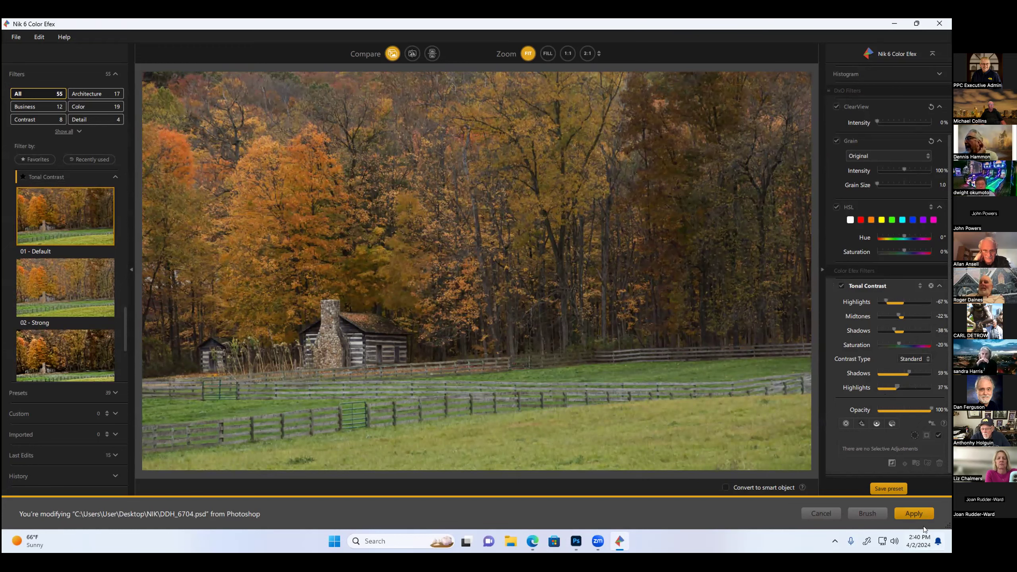
pyautogui.click(915, 511)
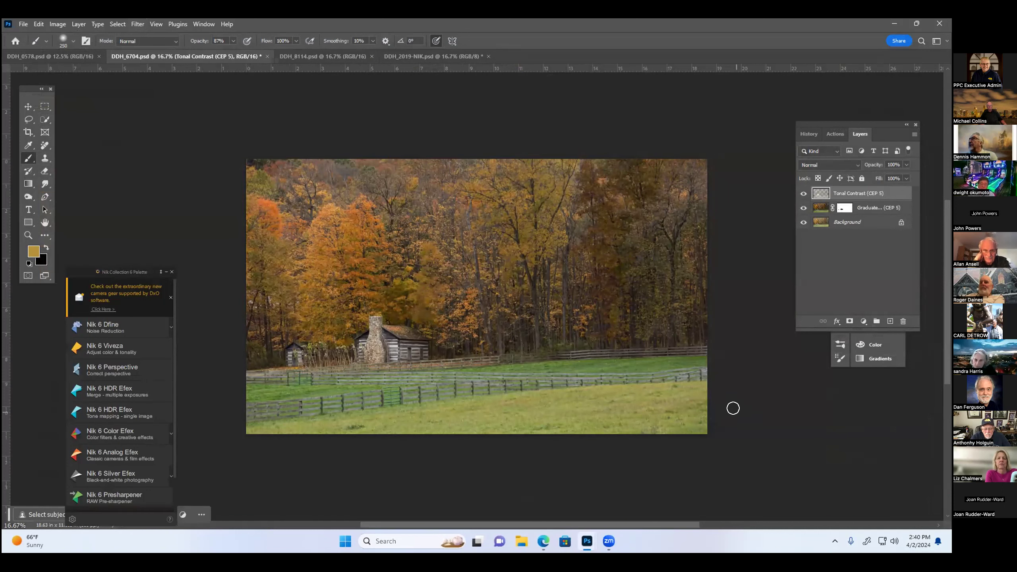
# Select the Graduated Neutral Density layer and open the Filter menu.
pyautogui.click(817, 207)
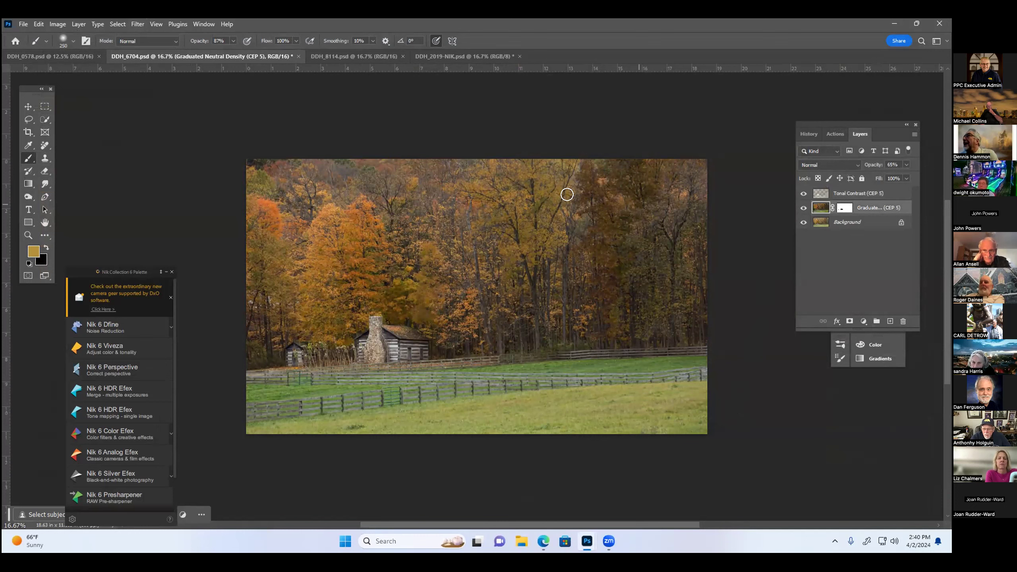
pyautogui.click(134, 25)
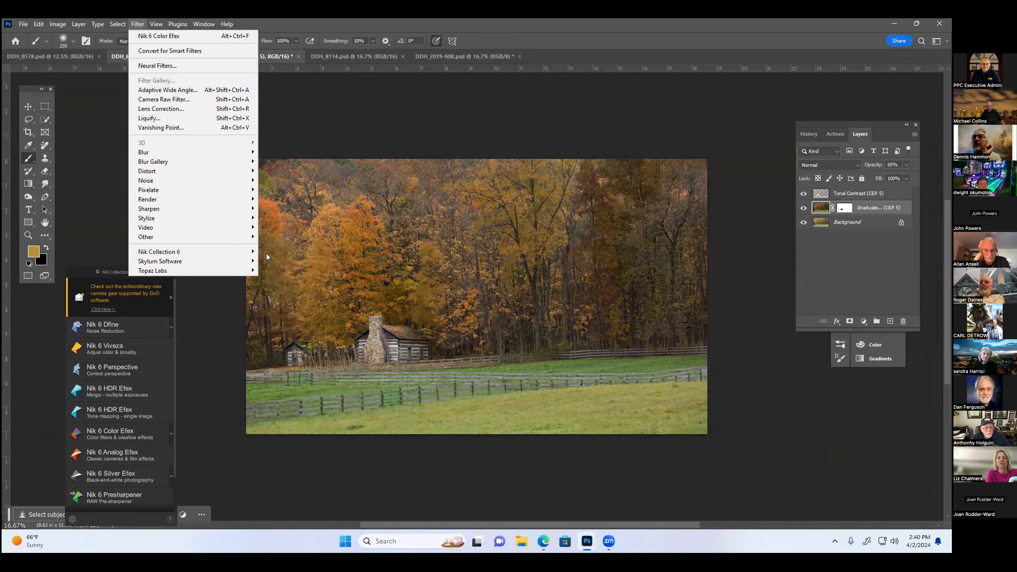
# Launch Nik 6 Color Efex on the graduated layer and expand the Midnight filter.
pyautogui.click(274, 260)
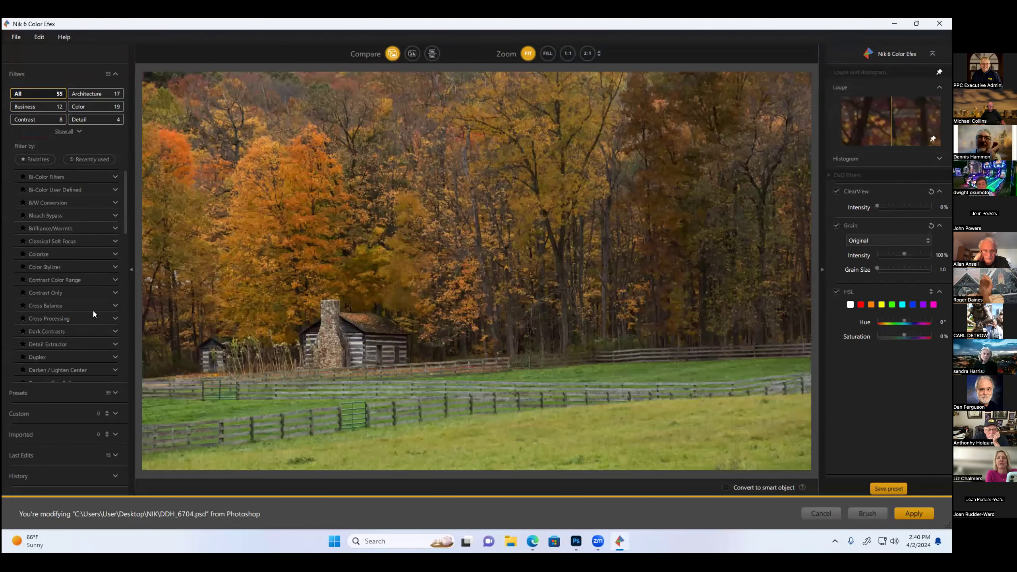
pyautogui.scroll(-5, 92, 307)
pyautogui.scroll(-3, 91, 308)
pyautogui.scroll(-3, 89, 295)
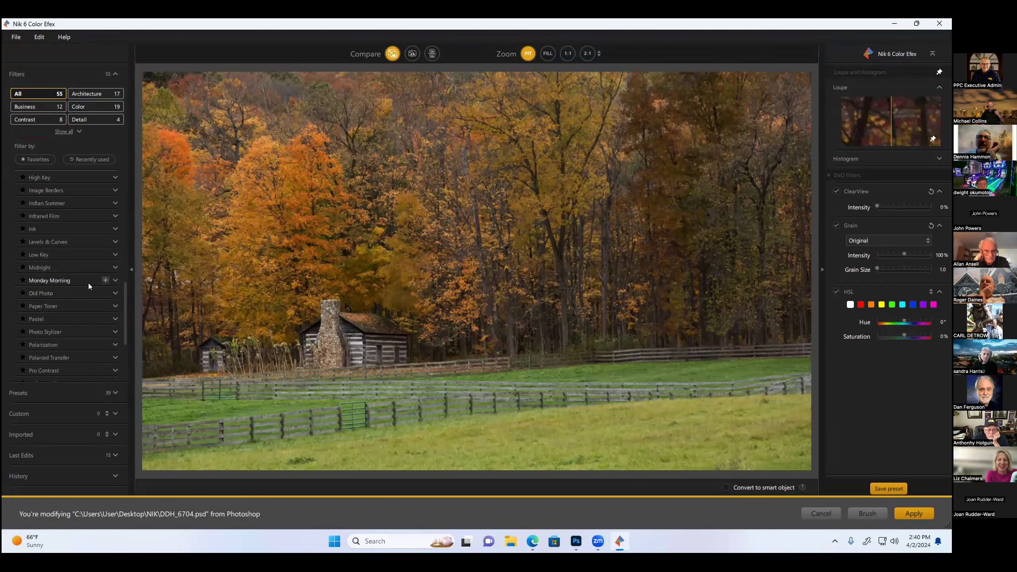
pyautogui.click(115, 268)
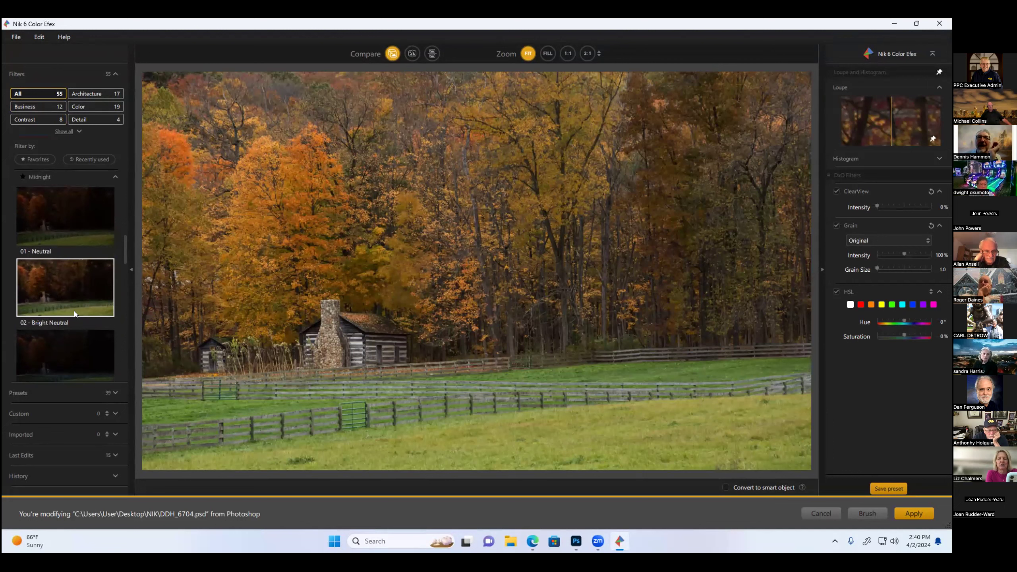
pyautogui.scroll(-2, 74, 311)
pyautogui.scroll(-2, 67, 305)
pyautogui.scroll(-2, 69, 307)
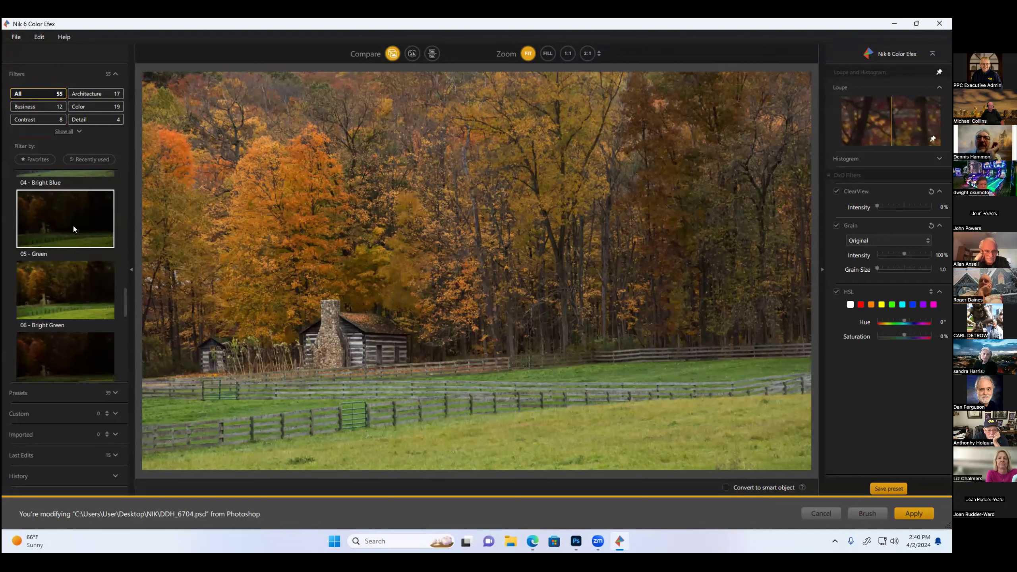
# Try the Bright Green and Bright Sepia Midnight presets, settling on 10 - Bright Violet.
pyautogui.click(65, 283)
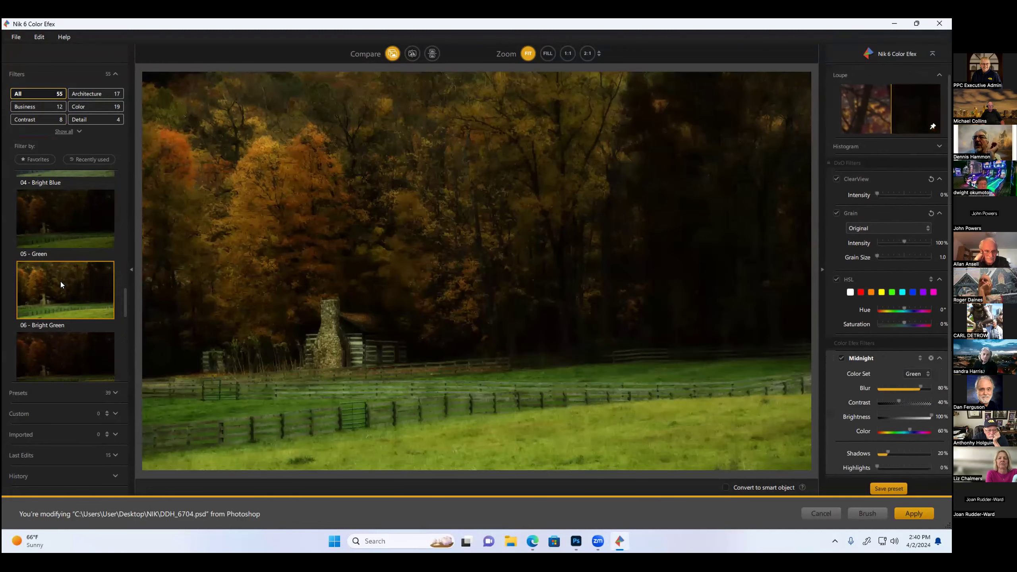
pyautogui.scroll(-4, 61, 281)
pyautogui.click(60, 282)
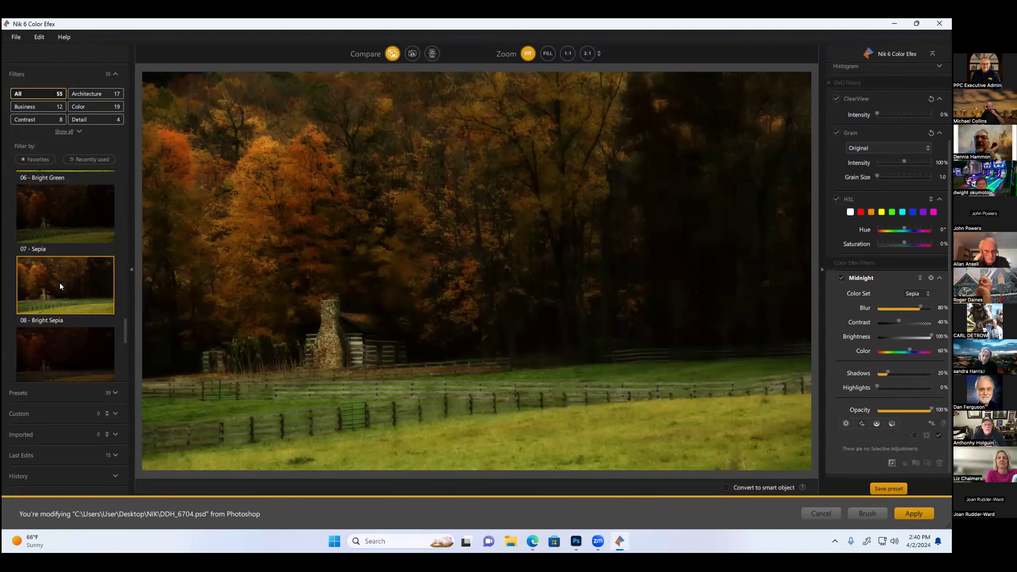
pyautogui.scroll(-5, 60, 282)
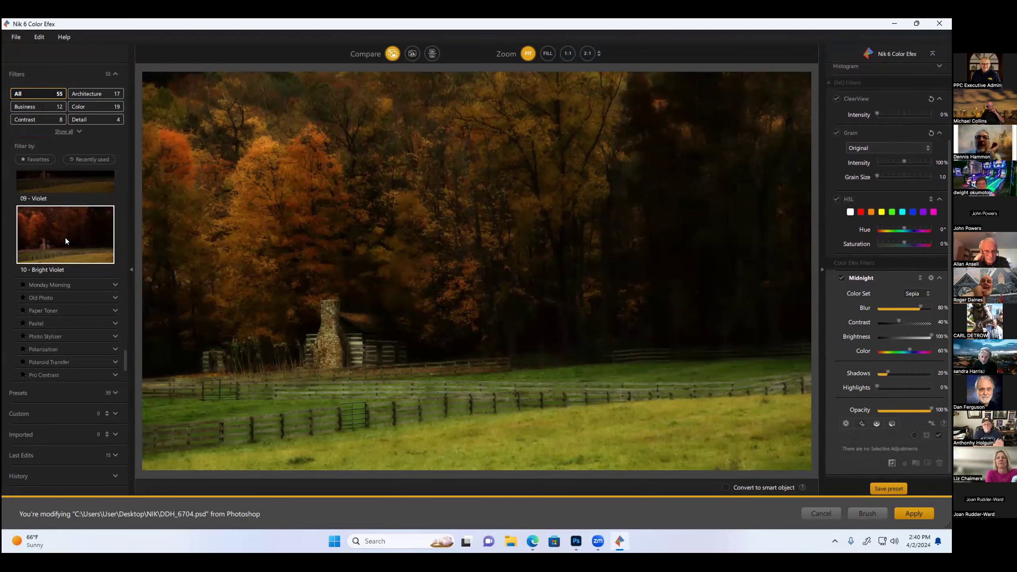
pyautogui.click(65, 236)
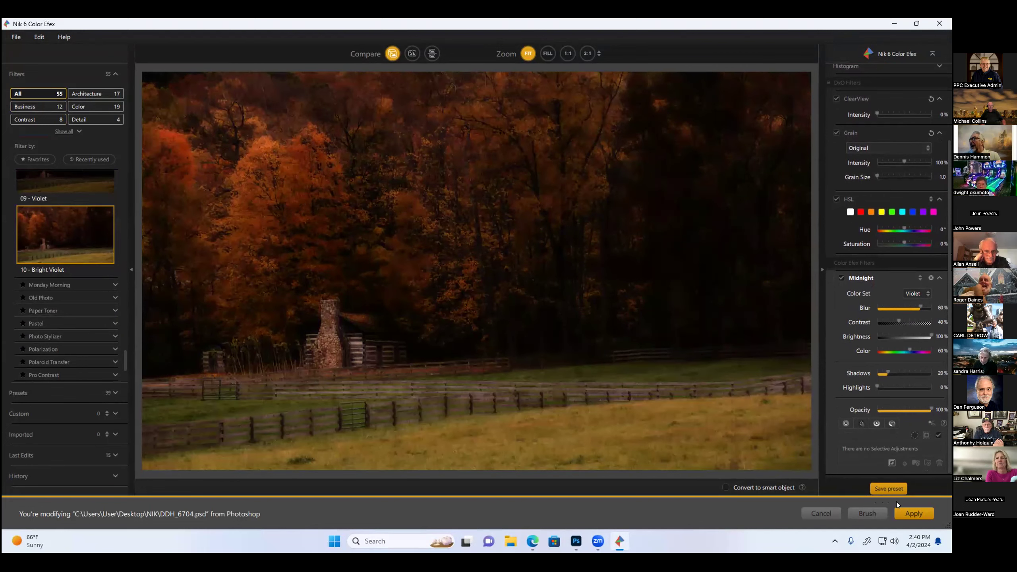
# Apply Midnight, compare original and latest History states, and float the DDH_6704 window.
pyautogui.click(903, 511)
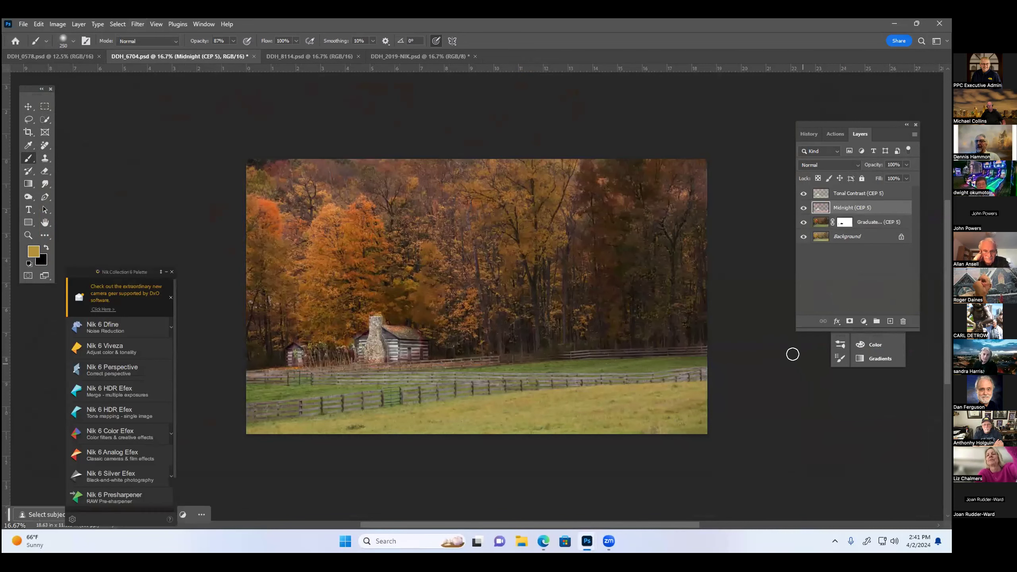
pyautogui.click(810, 134)
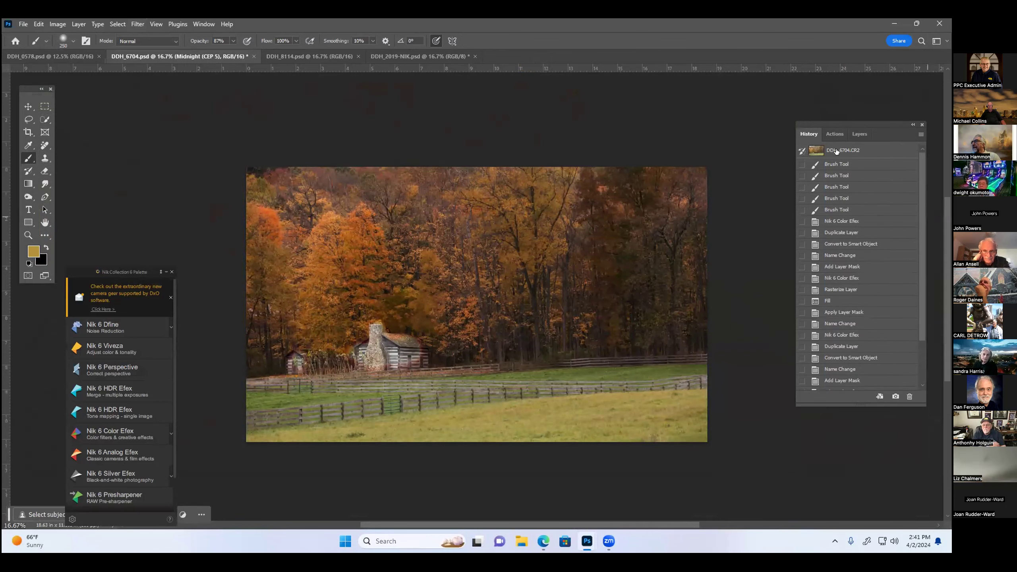
pyautogui.click(835, 151)
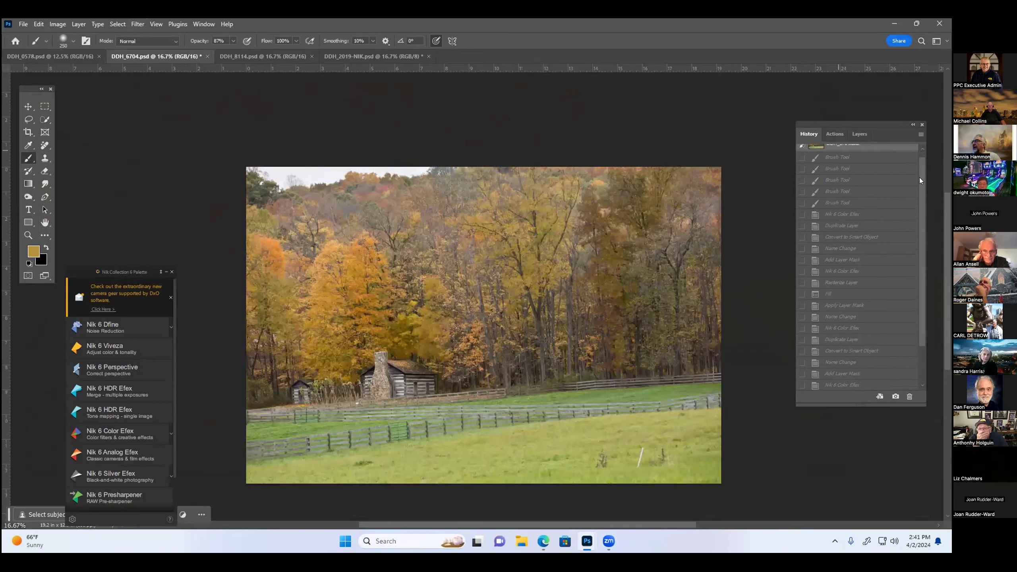
pyautogui.scroll(-3, 913, 383)
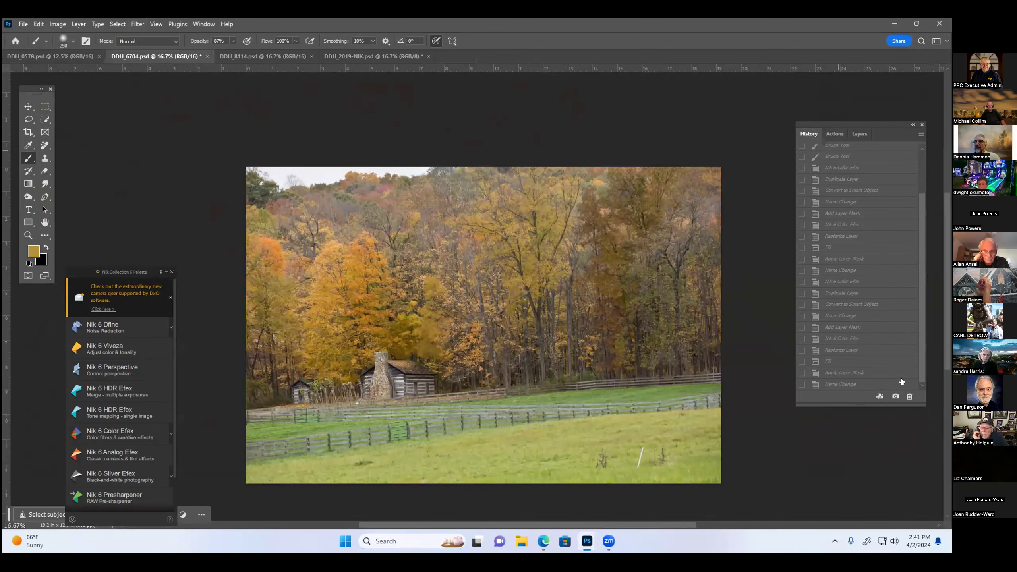
pyautogui.click(901, 382)
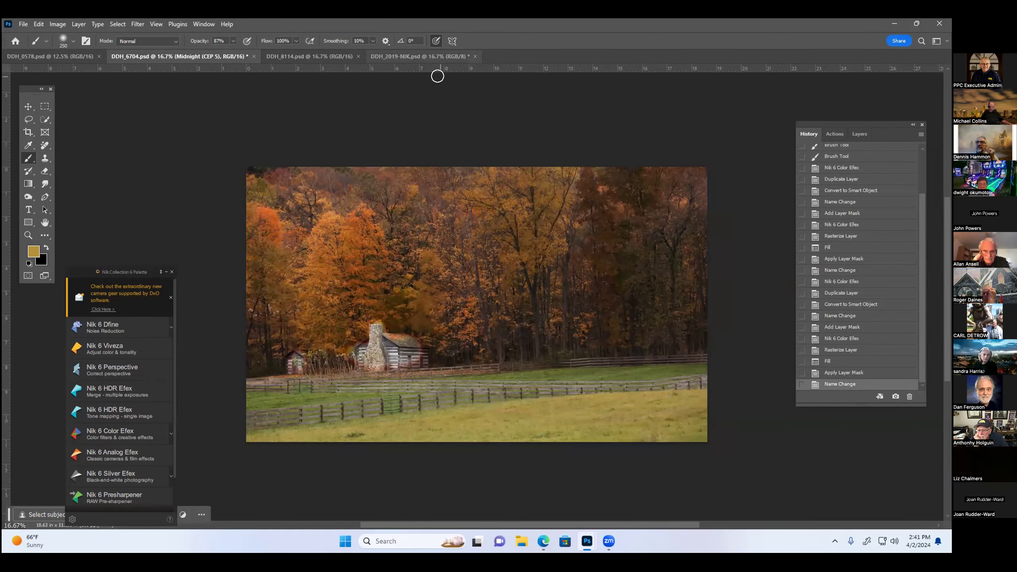
pyautogui.moveTo(156, 57); pyautogui.dragTo(172, 86)
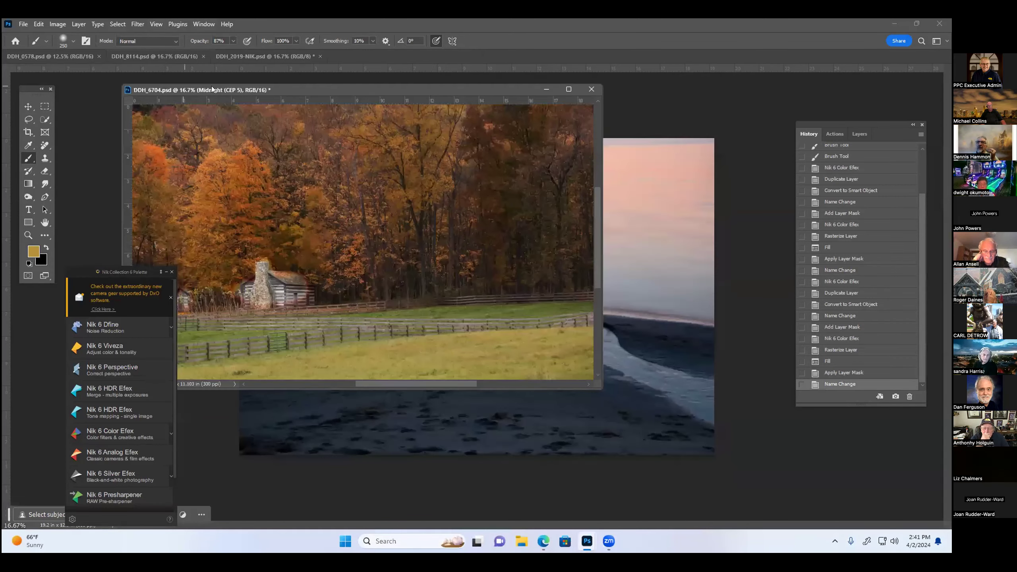
# Minimize the floating DDH_6704 window and switch to the DDH_2019-NIK.psd tree image.
pyautogui.click(543, 89)
pyautogui.click(245, 57)
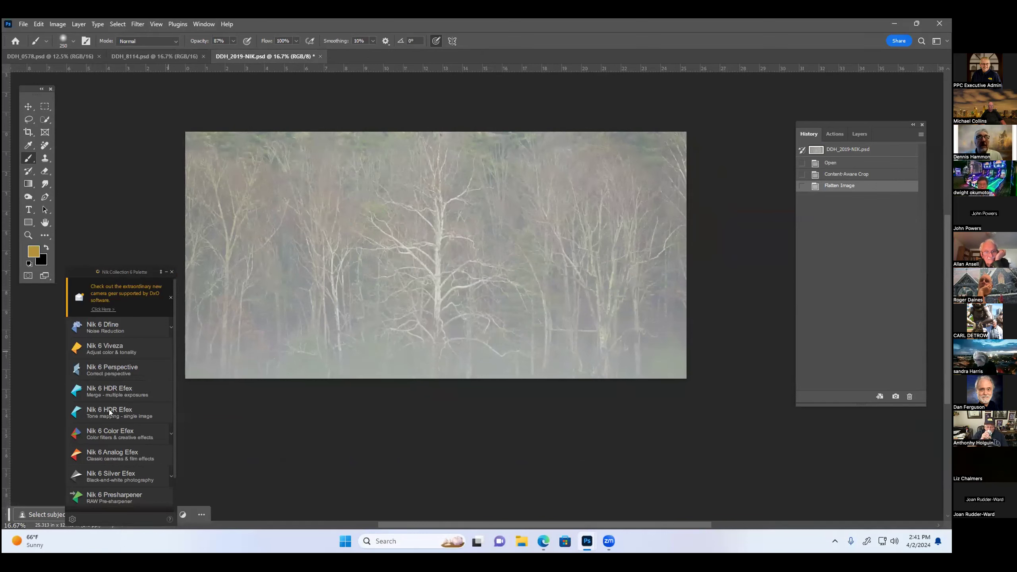
# Open the tree image in Color Efex and apply the 03 - Strong Bleach Bypass preset.
pyautogui.click(107, 434)
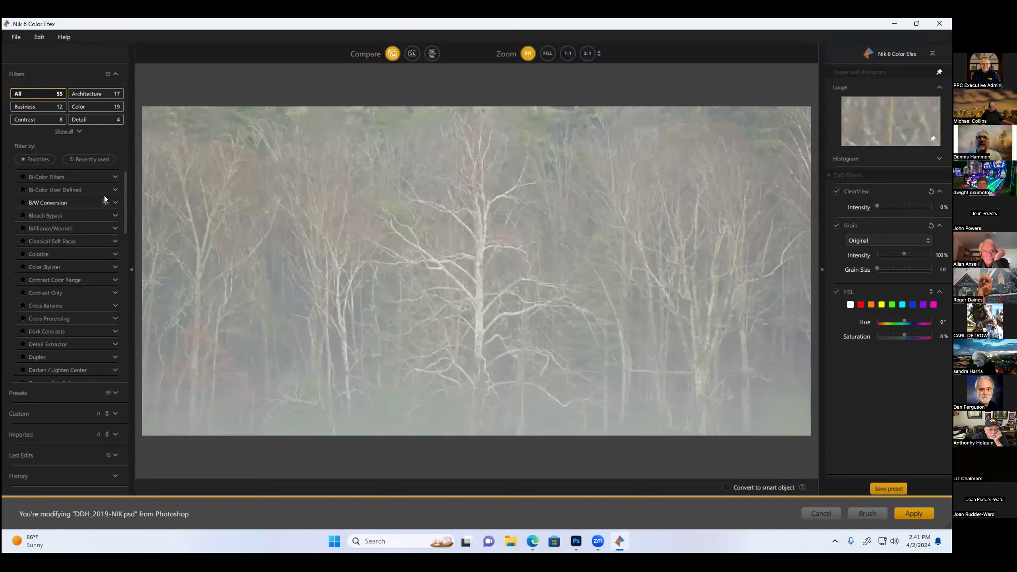
pyautogui.click(115, 215)
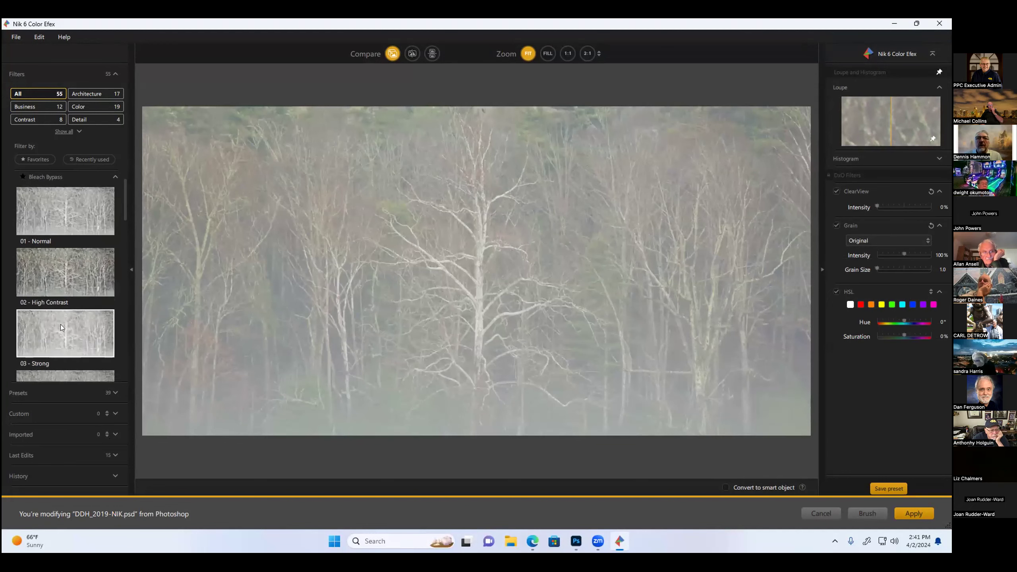
pyautogui.click(61, 323)
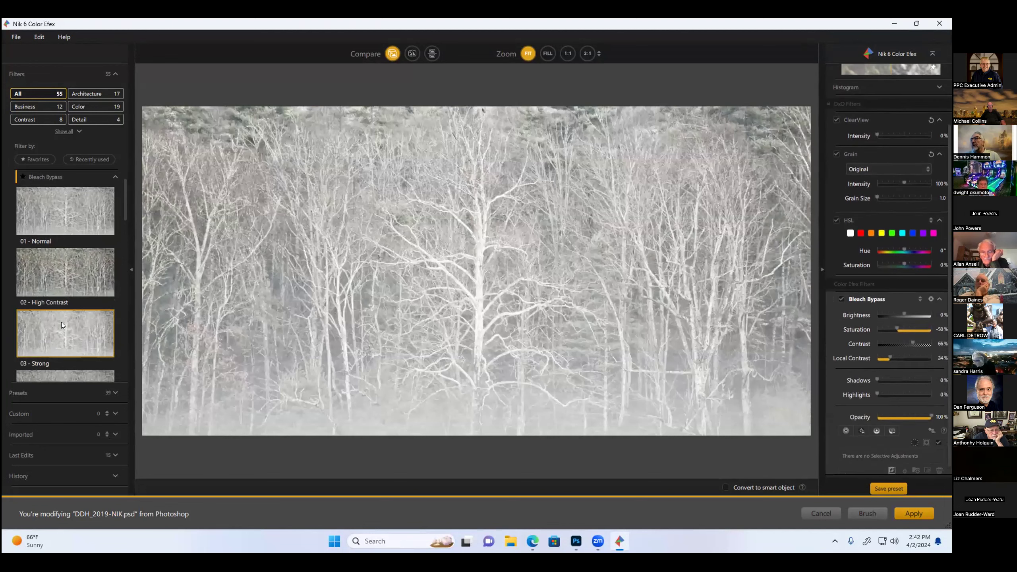
pyautogui.scroll(-2, 83, 296)
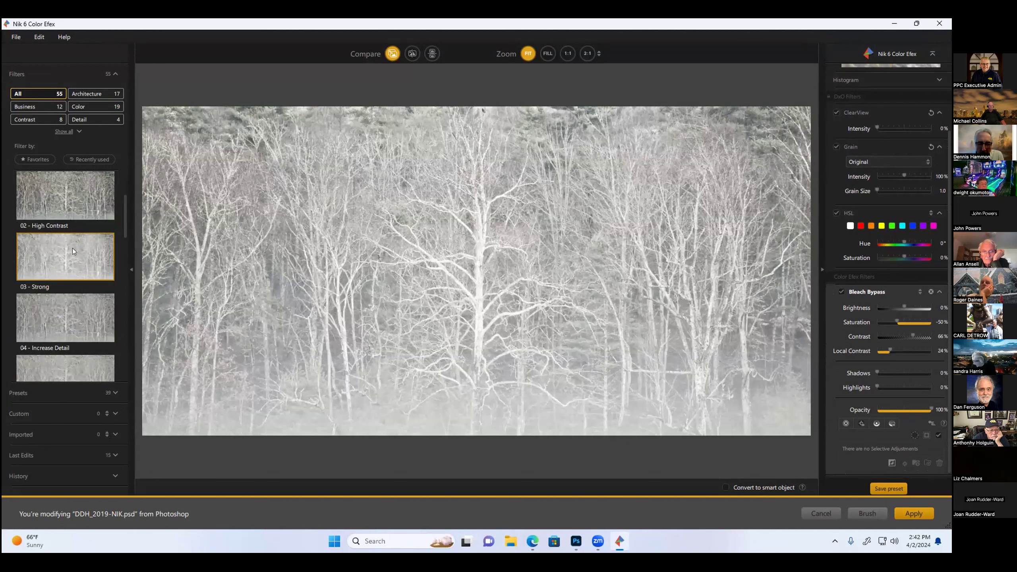
pyautogui.scroll(-5, 73, 250)
pyautogui.scroll(-10, 73, 250)
pyautogui.scroll(-5, 73, 250)
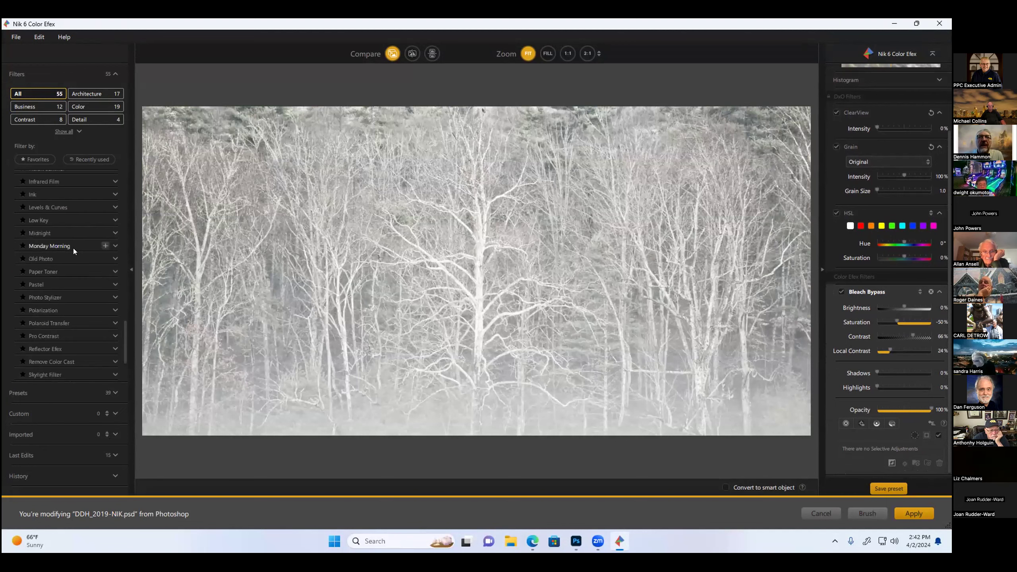
pyautogui.scroll(2, 73, 247)
pyautogui.scroll(2, 73, 248)
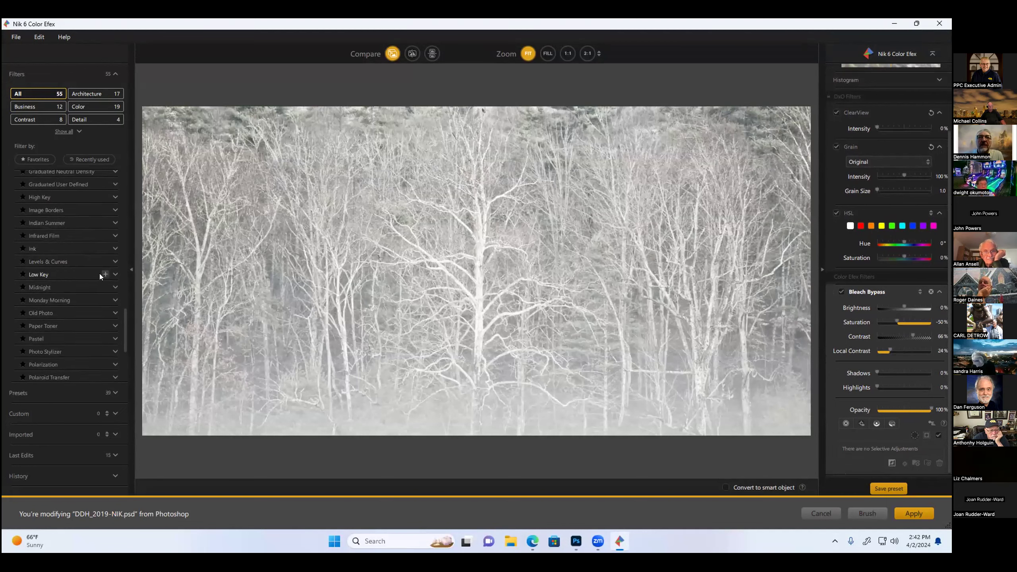
pyautogui.click(115, 274)
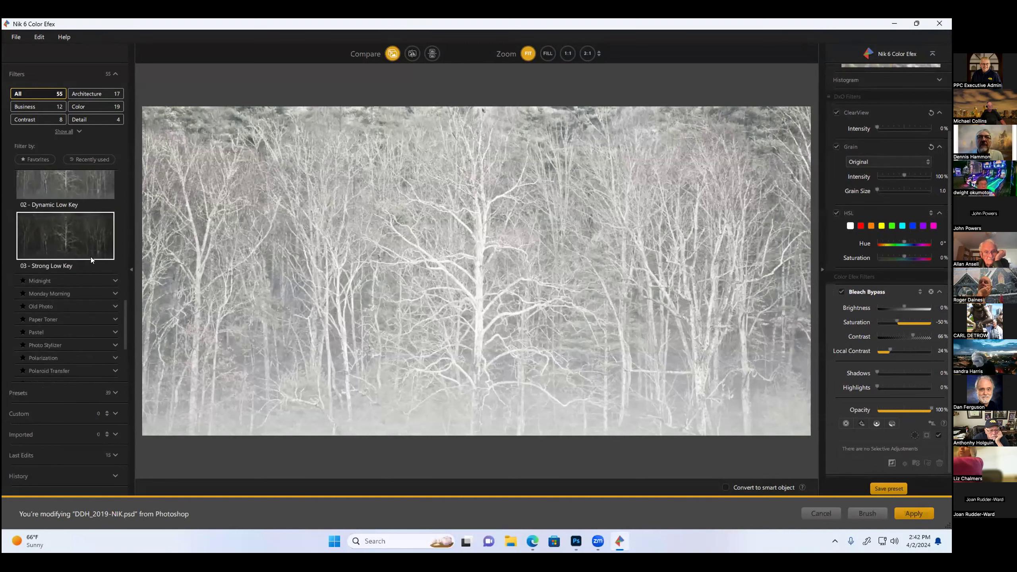
# Apply the Strong Low Key preset and tweak its Standard Low Key, Glow and Shadows sliders.
pyautogui.click(70, 345)
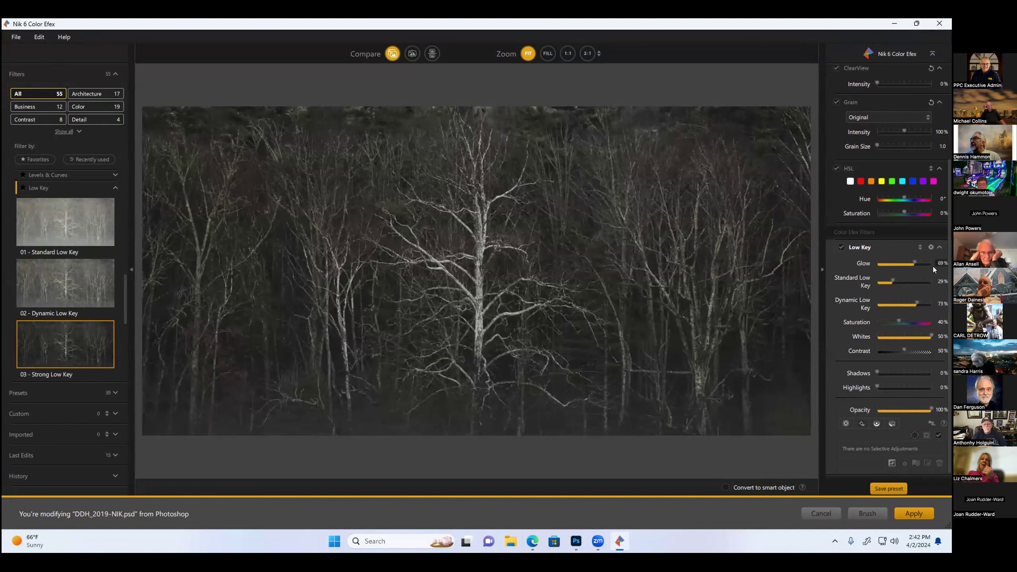
pyautogui.moveTo(894, 278); pyautogui.dragTo(899, 280)
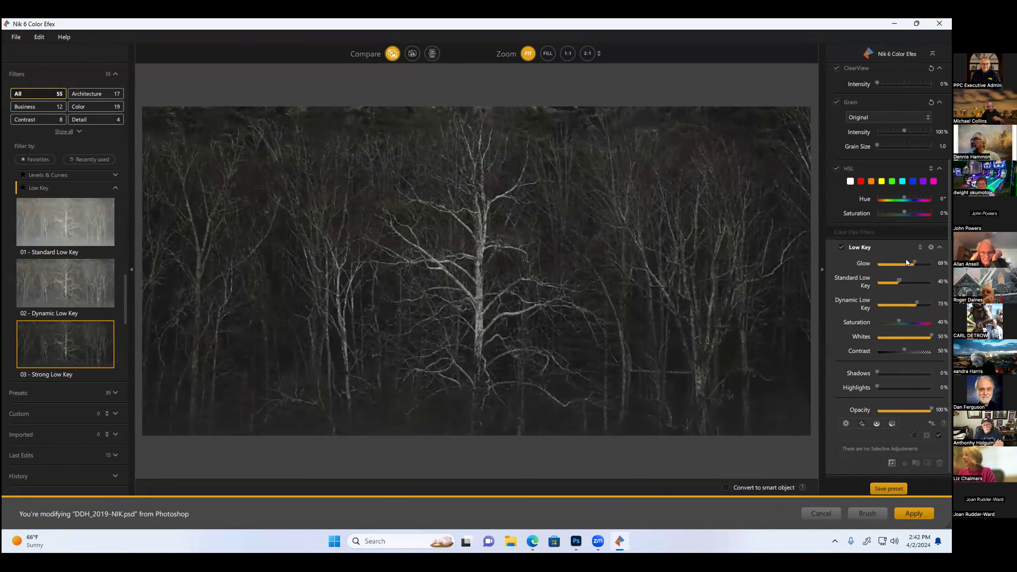
pyautogui.moveTo(915, 264); pyautogui.dragTo(923, 265)
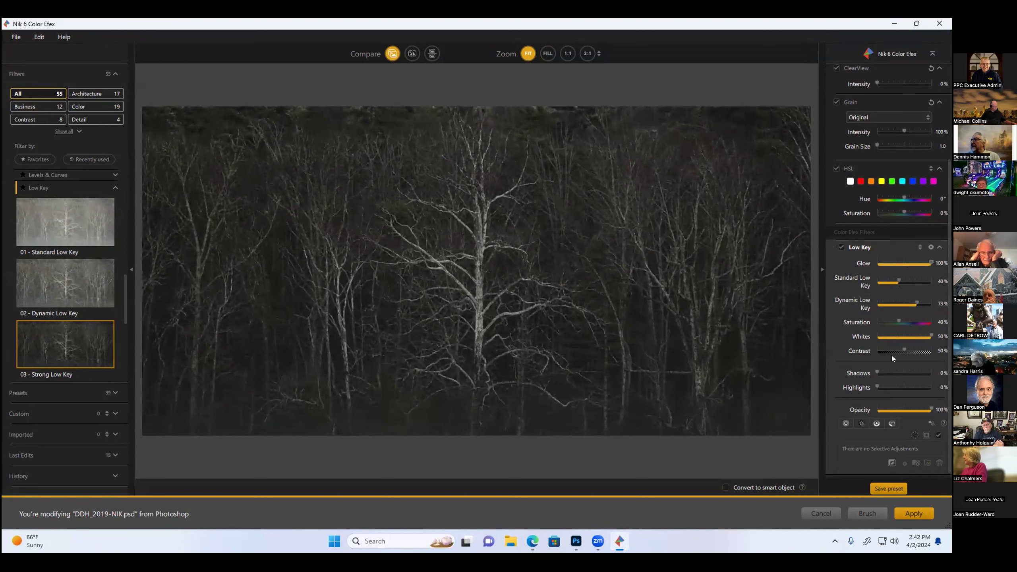
pyautogui.moveTo(876, 371); pyautogui.dragTo(912, 364)
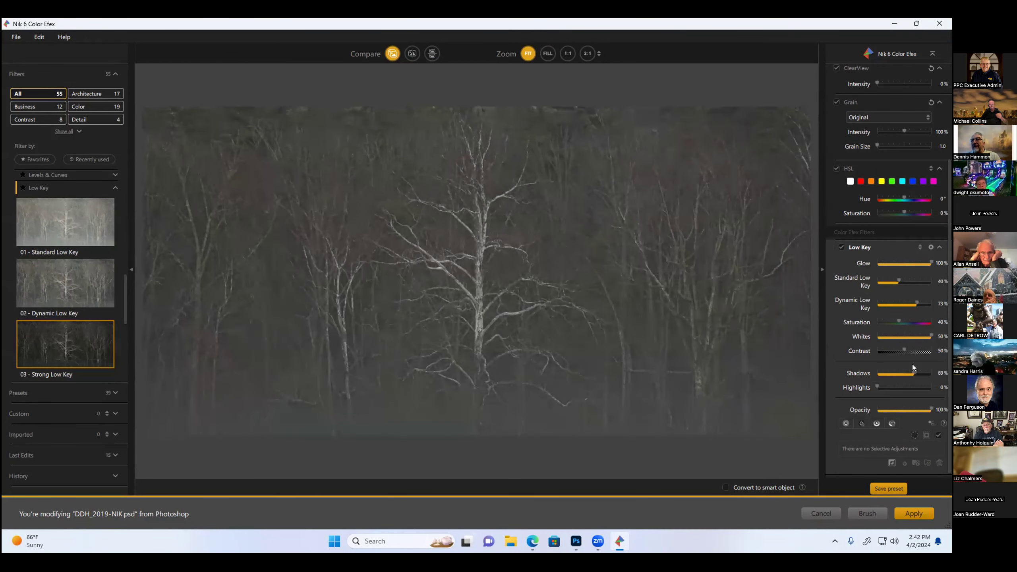
pyautogui.moveTo(912, 372); pyautogui.dragTo(859, 381)
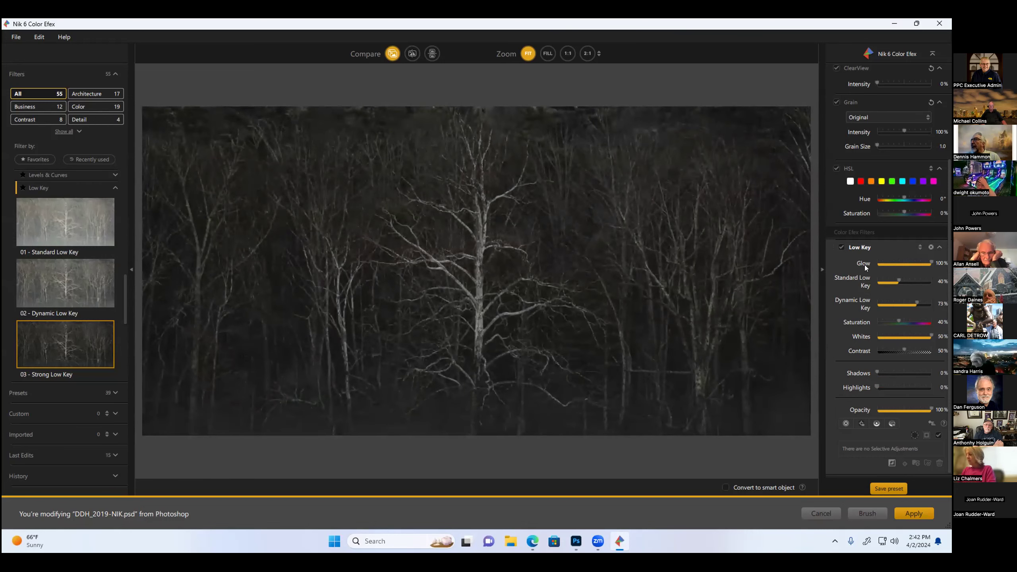
# Raise ClearView intensity to 42% and compare the 01 Standard and 02 Dynamic Low Key presets.
pyautogui.scroll(3, 899, 299)
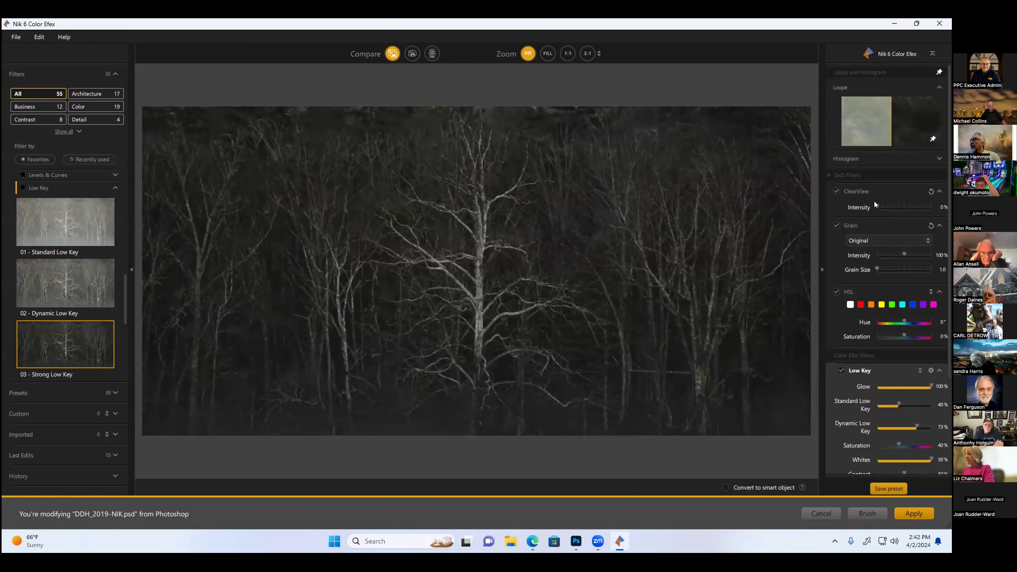
pyautogui.moveTo(877, 207); pyautogui.dragTo(898, 205)
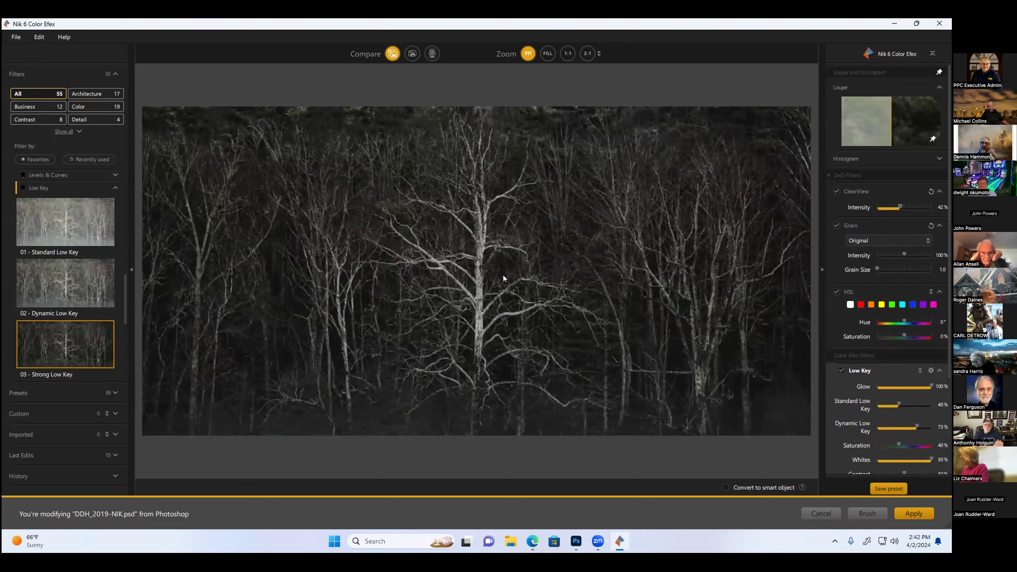
pyautogui.click(68, 219)
pyautogui.click(62, 272)
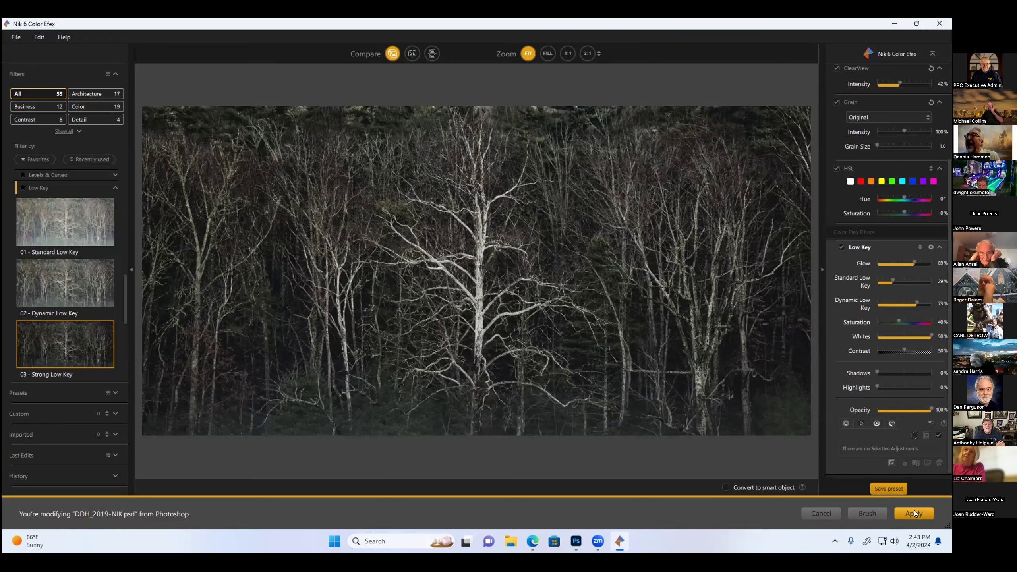
# Apply the Low Key result to Photoshop, then delete the Low Key (CEP 5) layer.
pyautogui.click(913, 512)
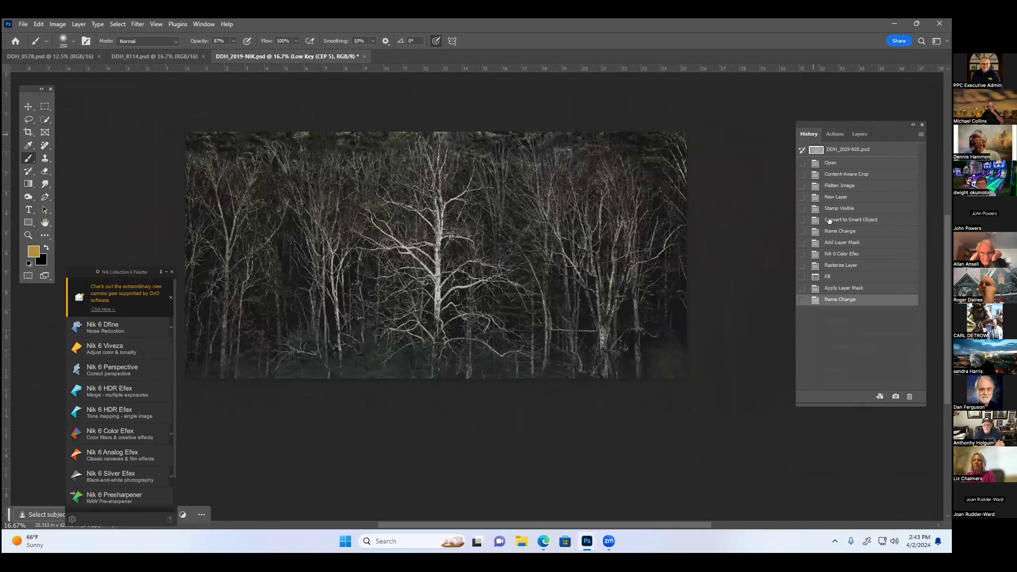
pyautogui.click(859, 134)
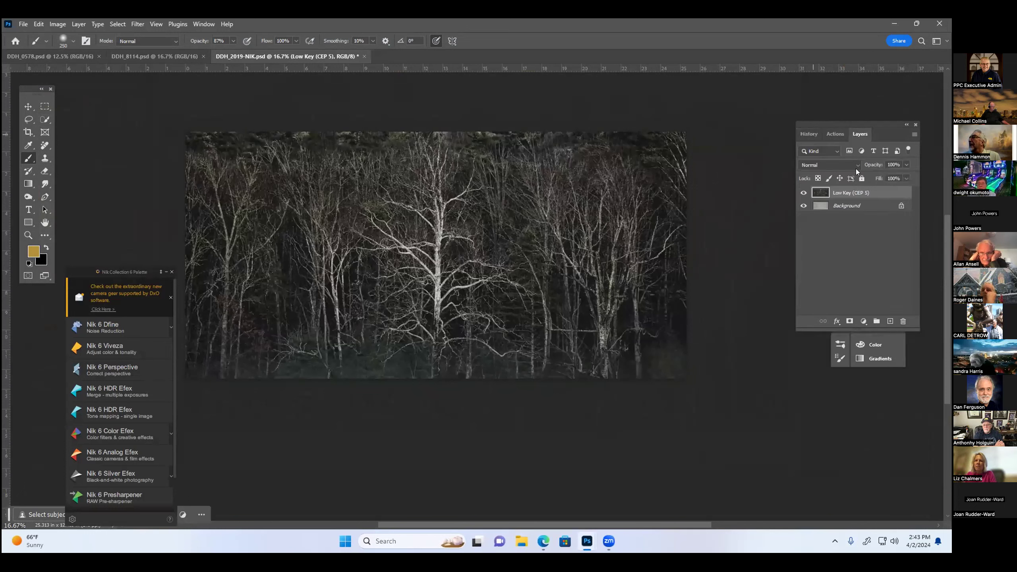
pyautogui.moveTo(853, 193)
pyautogui.mouseDown()
pyautogui.moveTo(903, 322)
pyautogui.moveTo(892, 171)
pyautogui.moveTo(902, 321)
pyautogui.mouseUp()
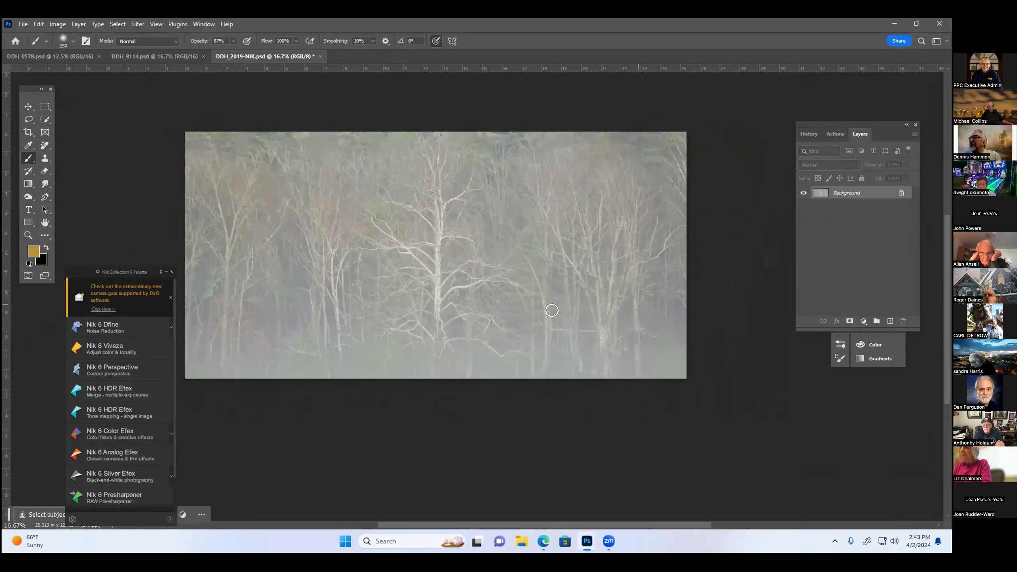
pyautogui.click(608, 541)
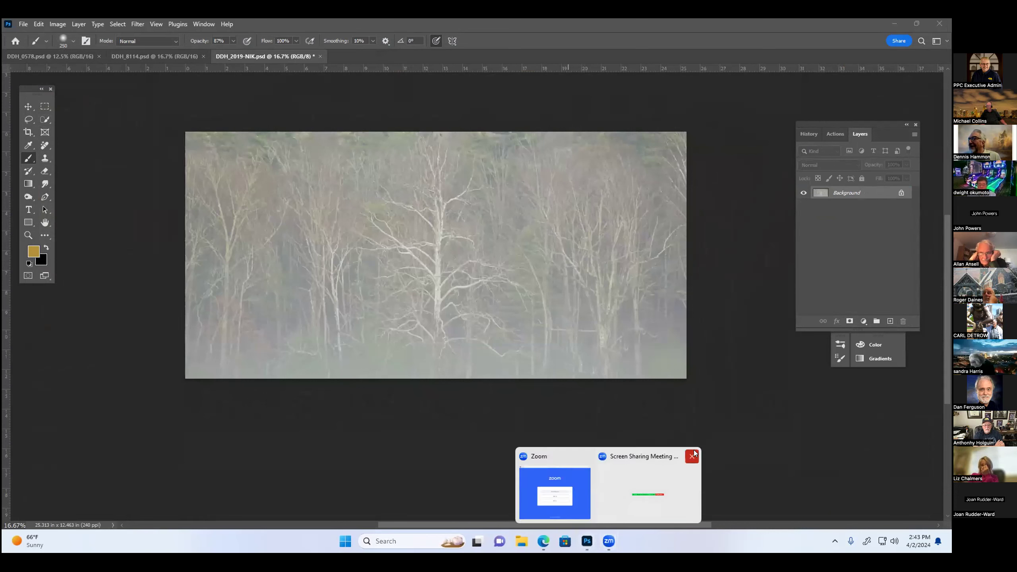
pyautogui.click(525, 411)
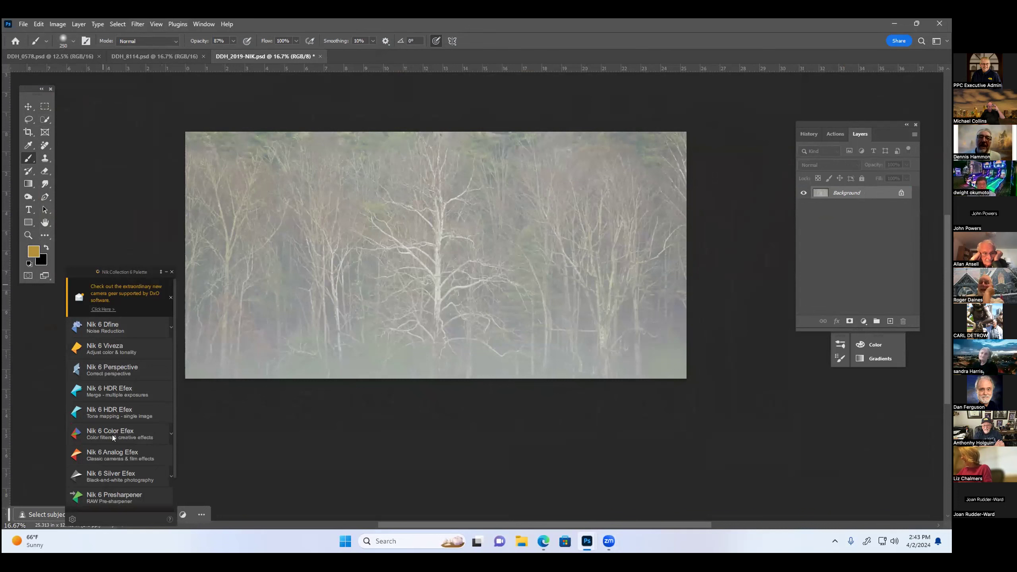
# Send the tree image to Silver Efex and apply the 010 Low Key 2 preset.
pyautogui.click(101, 472)
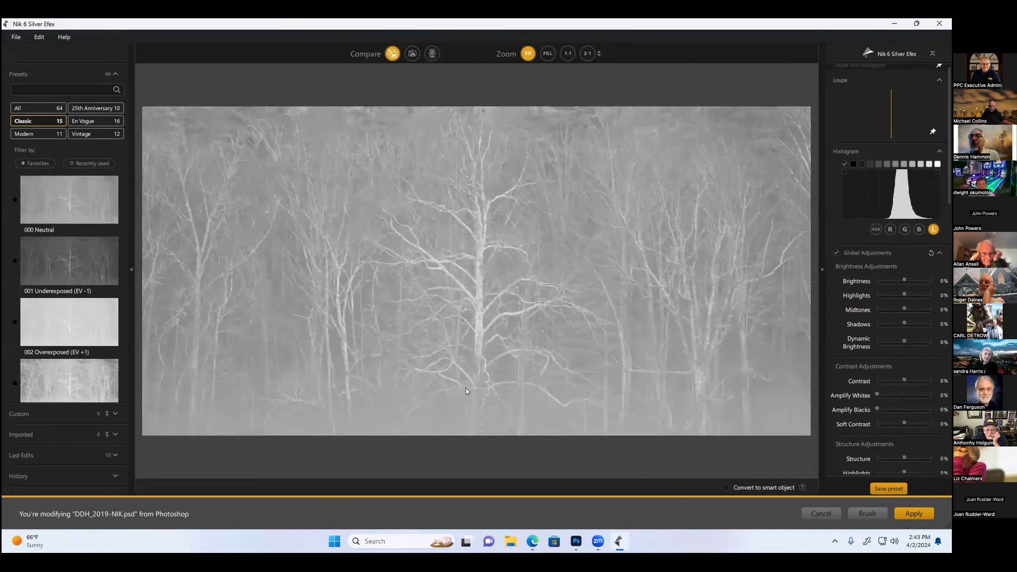
pyautogui.scroll(-1, 83, 191)
pyautogui.scroll(-3, 81, 187)
pyautogui.scroll(-2, 81, 187)
pyautogui.scroll(-2, 80, 187)
pyautogui.scroll(-3, 78, 190)
pyautogui.scroll(2, 77, 190)
pyautogui.click(62, 220)
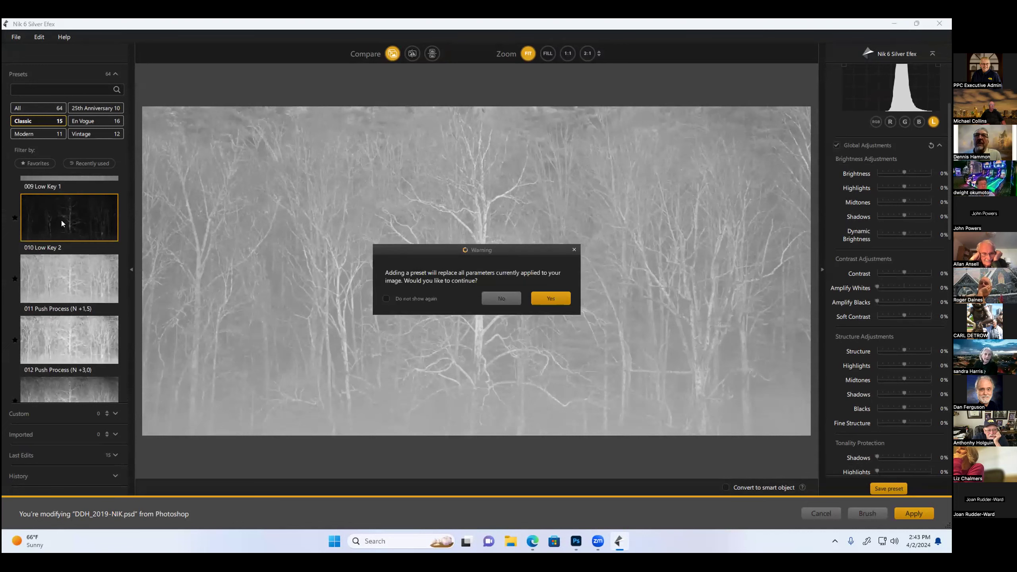
pyautogui.click(557, 297)
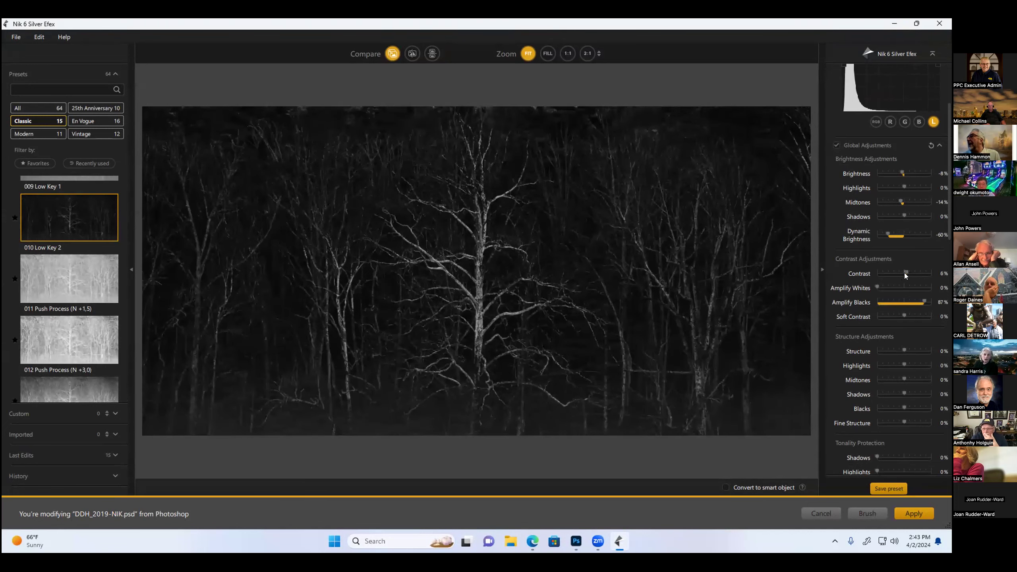
# Set Contrast -38%, Structure 16%, Fine Structure 100%, and raise Brightness to 14%.
pyautogui.moveTo(903, 274); pyautogui.dragTo(893, 274)
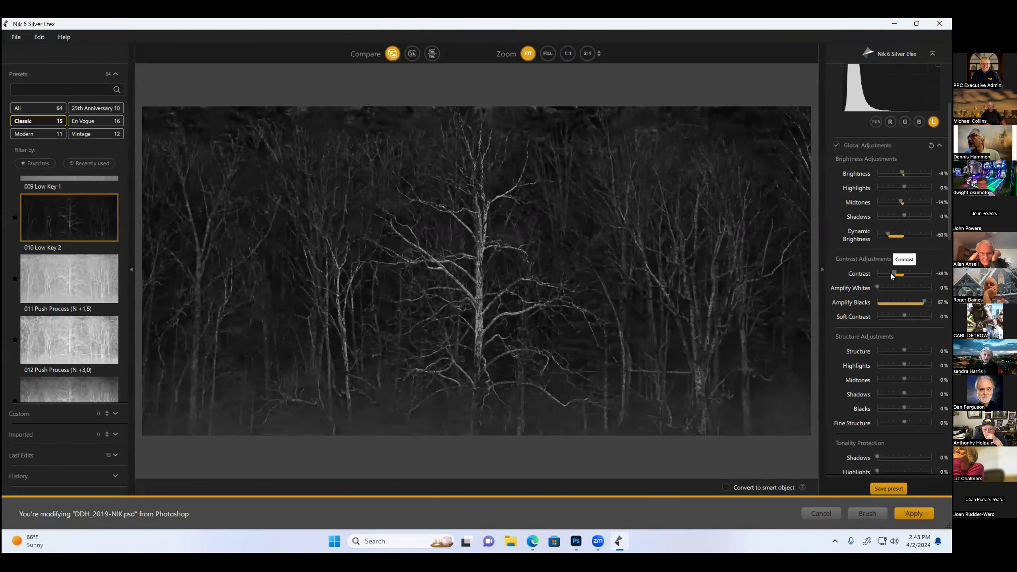
pyautogui.moveTo(903, 351); pyautogui.dragTo(939, 344)
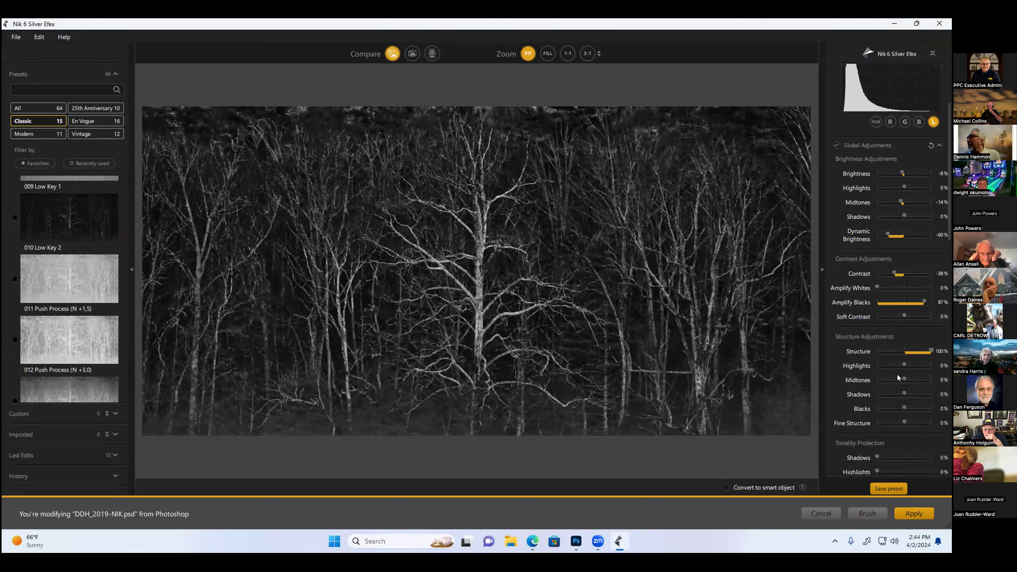
pyautogui.scroll(2, 896, 375)
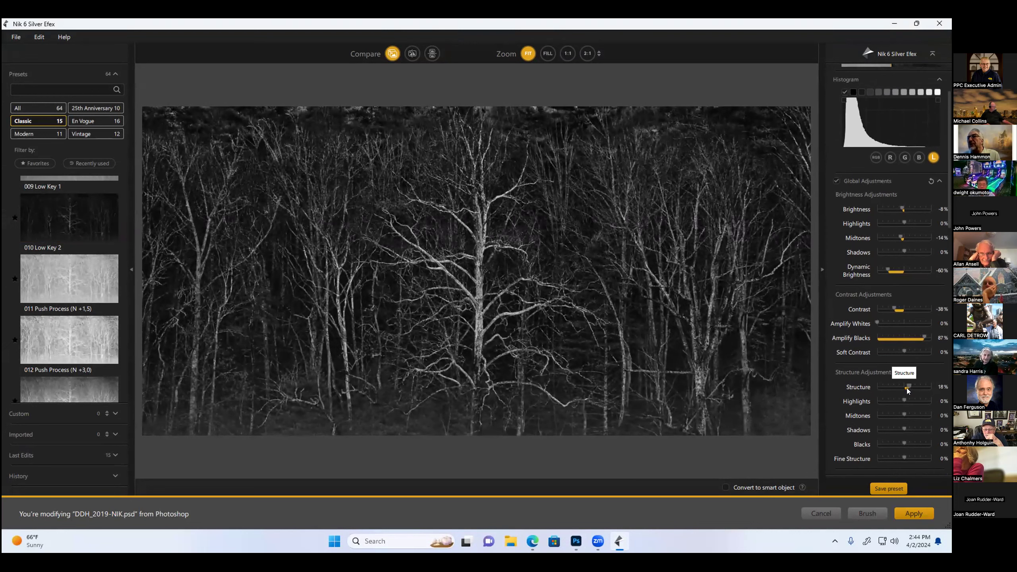
pyautogui.moveTo(906, 388); pyautogui.dragTo(929, 380)
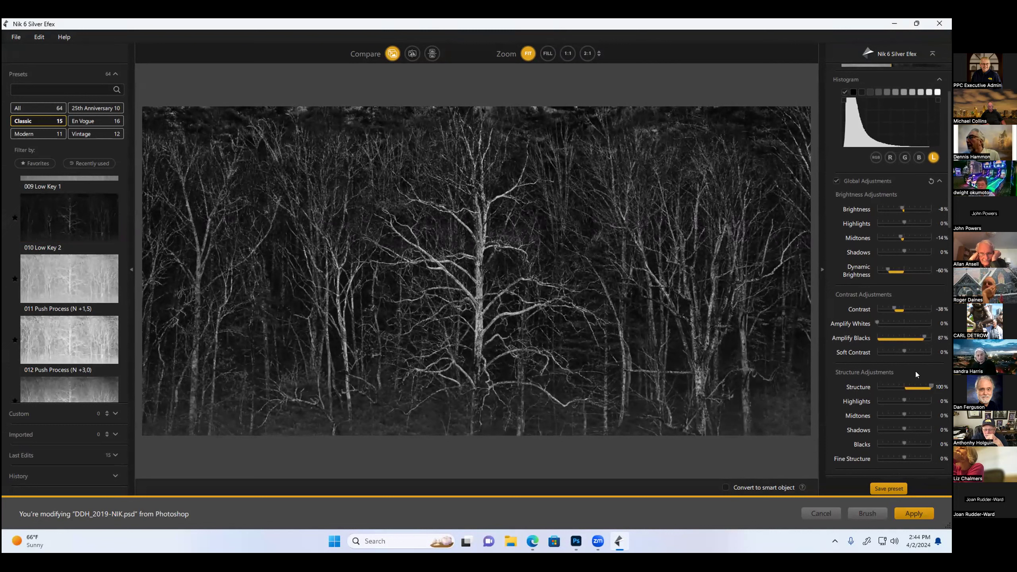
pyautogui.moveTo(929, 385); pyautogui.dragTo(904, 395)
pyautogui.moveTo(891, 456); pyautogui.dragTo(931, 456)
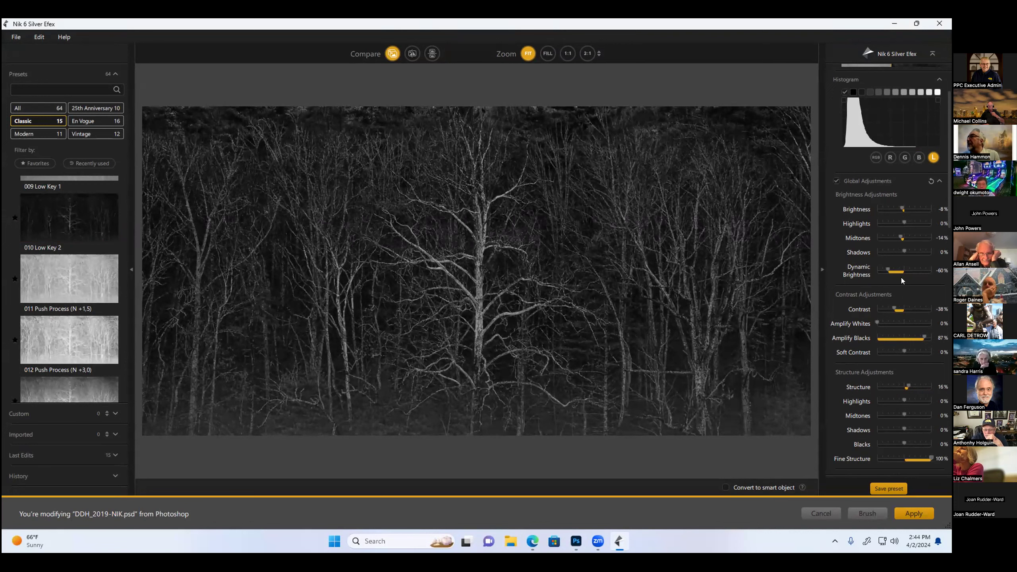
pyautogui.moveTo(903, 208); pyautogui.dragTo(908, 208)
pyautogui.scroll(1, 923, 269)
pyautogui.scroll(-2, 922, 269)
pyautogui.scroll(-5, 915, 290)
pyautogui.scroll(-3, 915, 290)
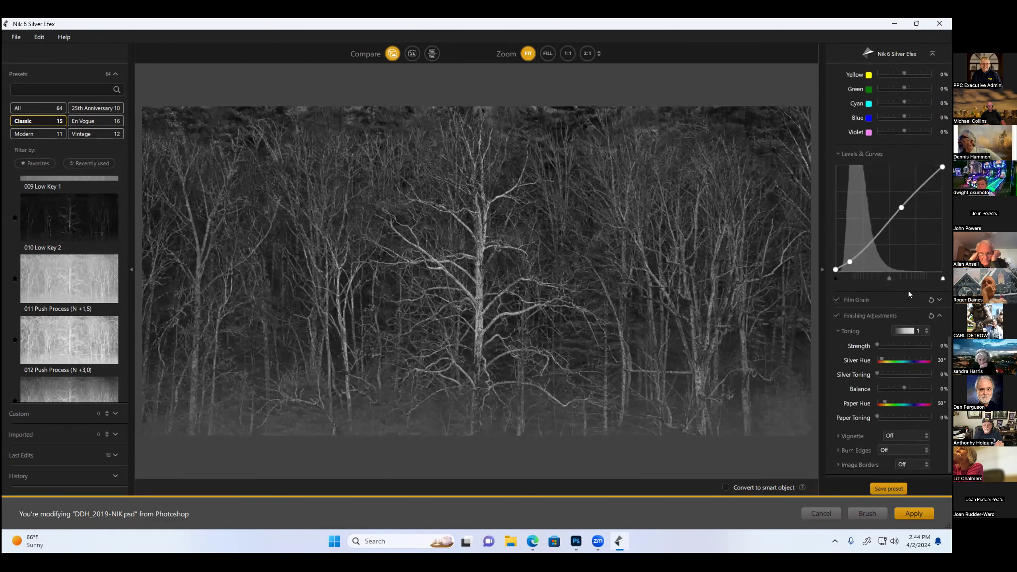
pyautogui.scroll(1, 908, 291)
pyautogui.scroll(5, 908, 290)
pyautogui.scroll(3, 908, 290)
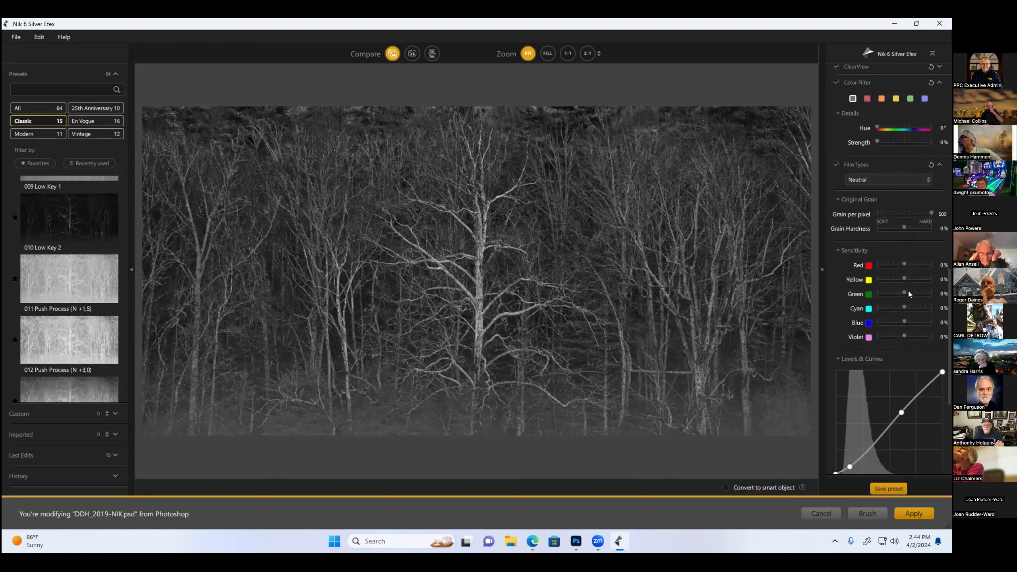
pyautogui.scroll(3, 907, 290)
pyautogui.scroll(2, 908, 290)
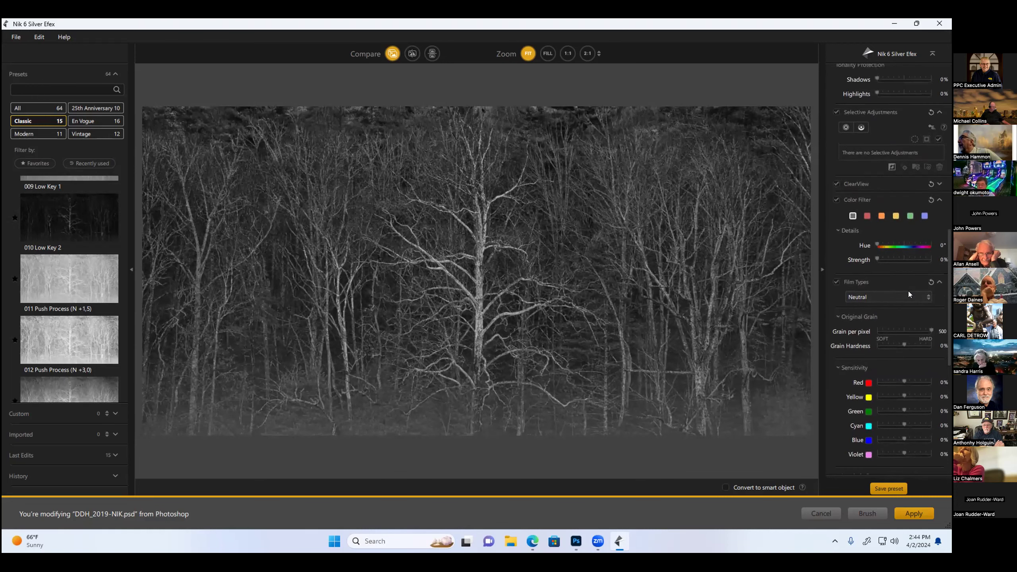
pyautogui.scroll(2, 907, 291)
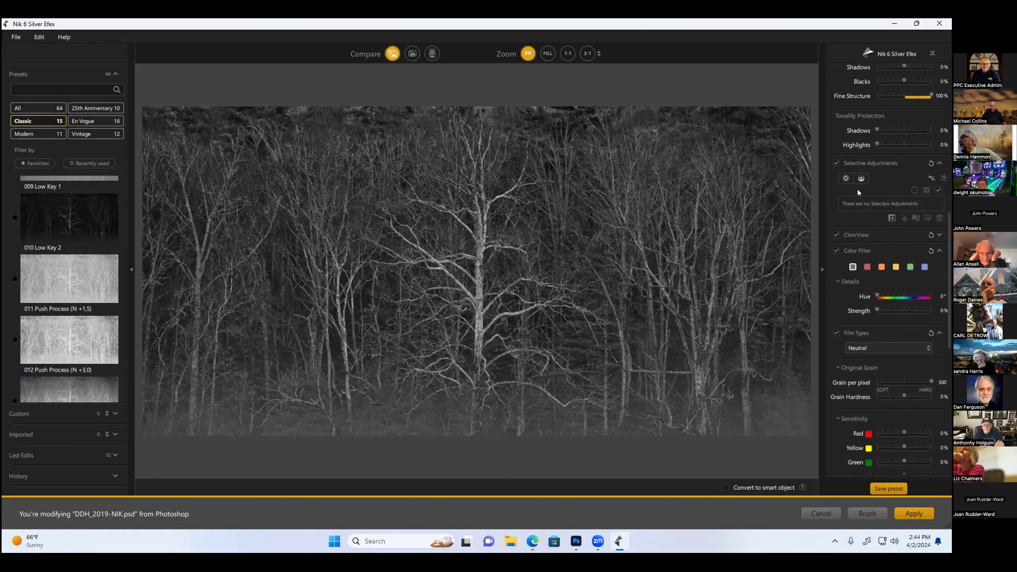
# Place two control points on the central tree, enlarging the second and brightening it 16%.
pyautogui.click(845, 178)
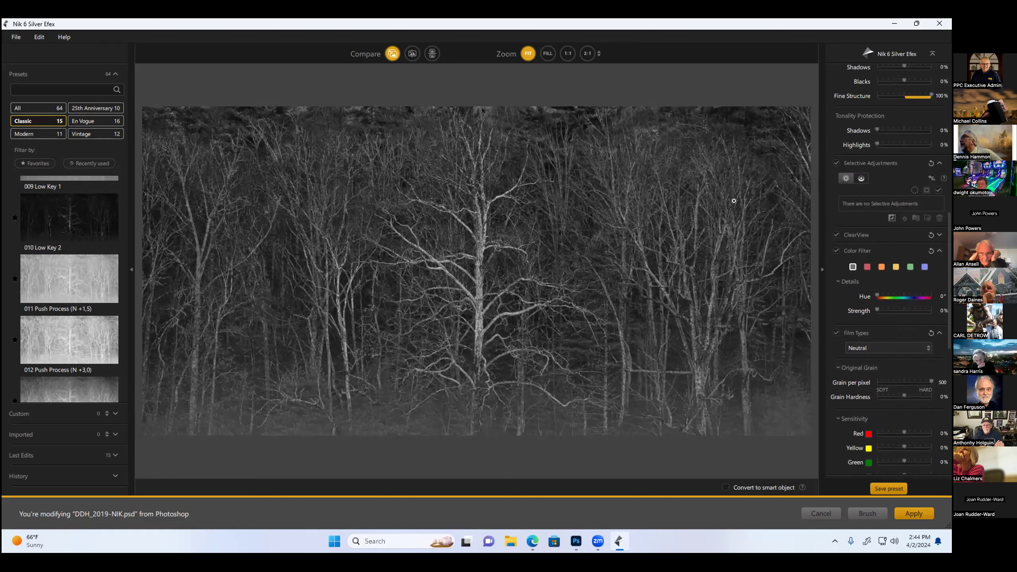
pyautogui.click(477, 282)
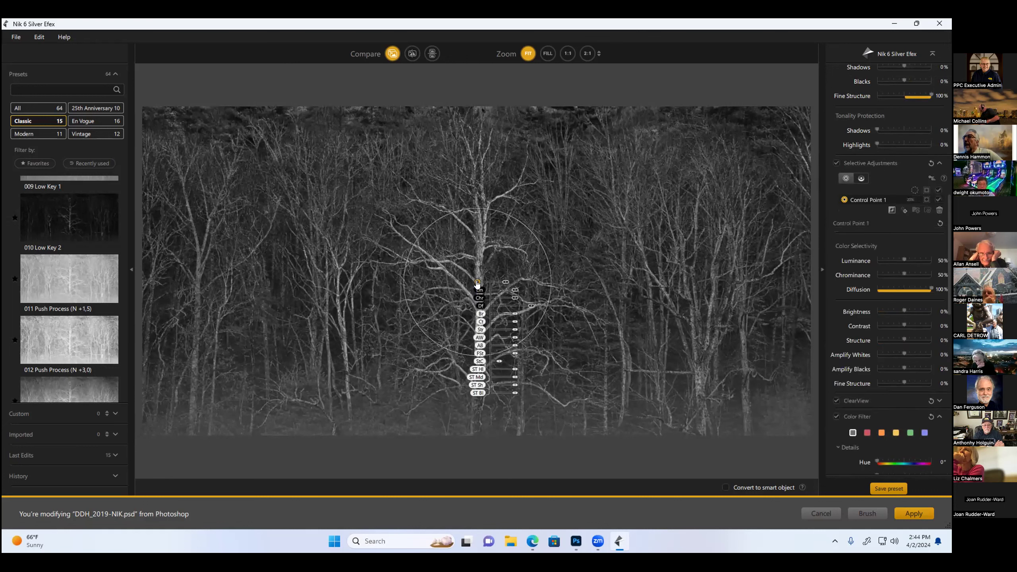
pyautogui.click(505, 282)
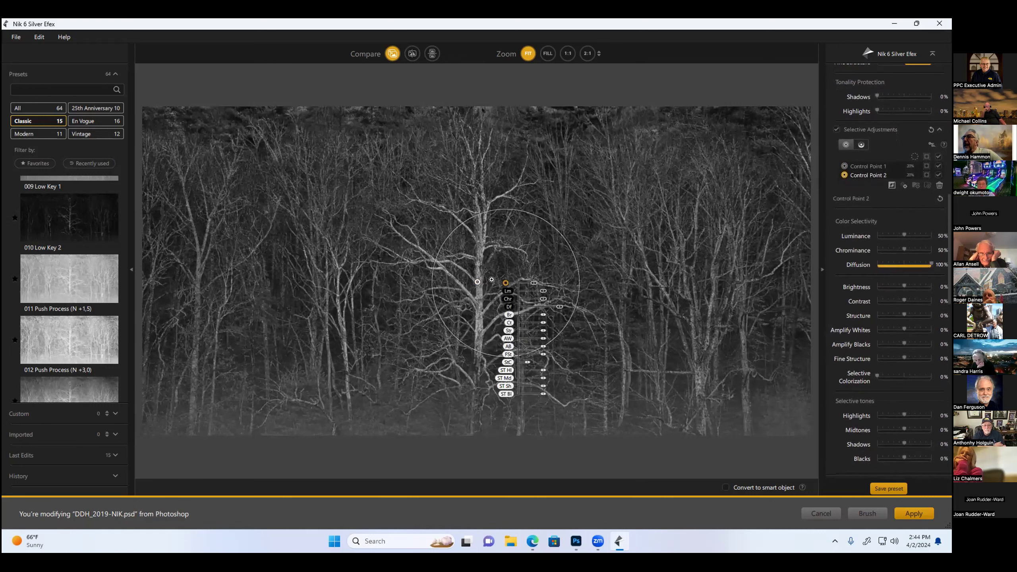
pyautogui.moveTo(579, 271); pyautogui.dragTo(638, 269)
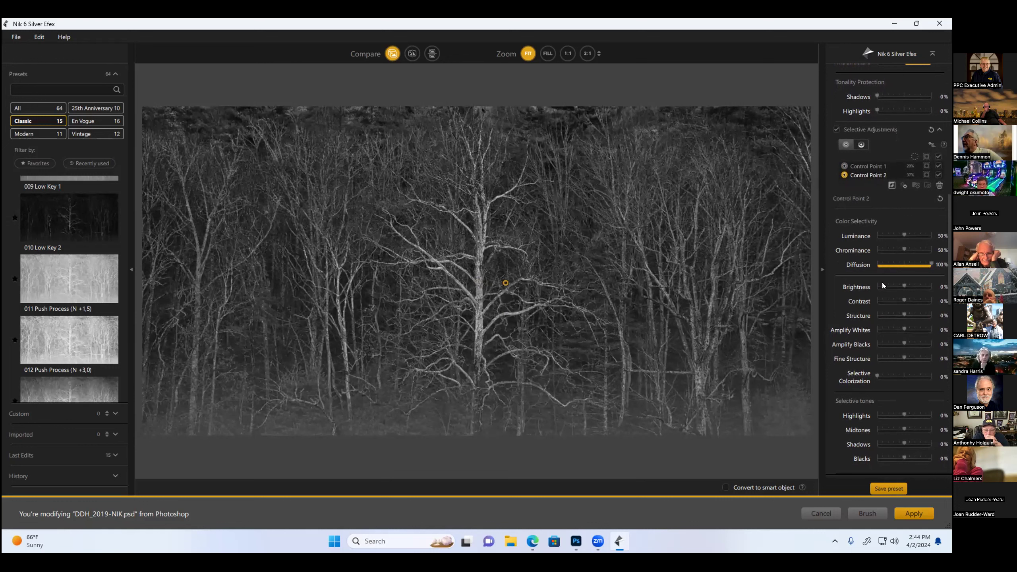
pyautogui.moveTo(900, 284); pyautogui.dragTo(905, 283)
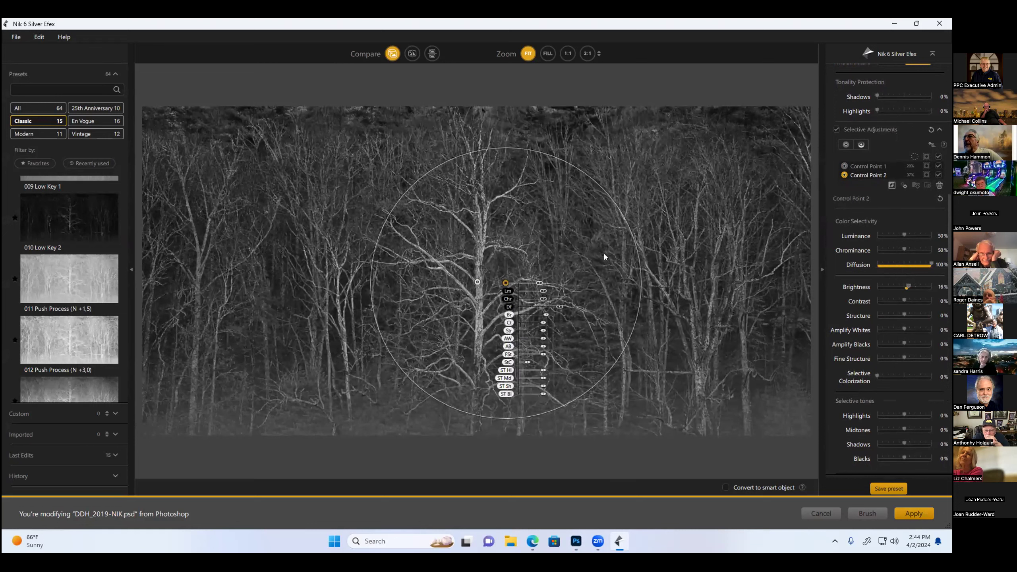
# Move the first control point lower on the trunk and shrink both points' areas.
pyautogui.moveTo(636, 247); pyautogui.dragTo(564, 260)
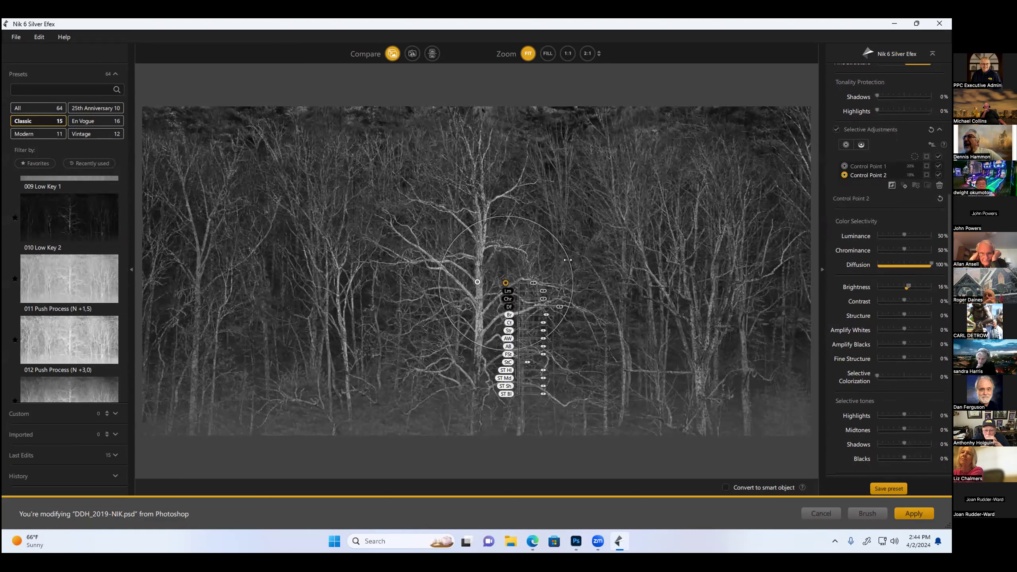
pyautogui.moveTo(476, 282)
pyautogui.mouseDown()
pyautogui.moveTo(478, 238)
pyautogui.moveTo(477, 355)
pyautogui.mouseUp()
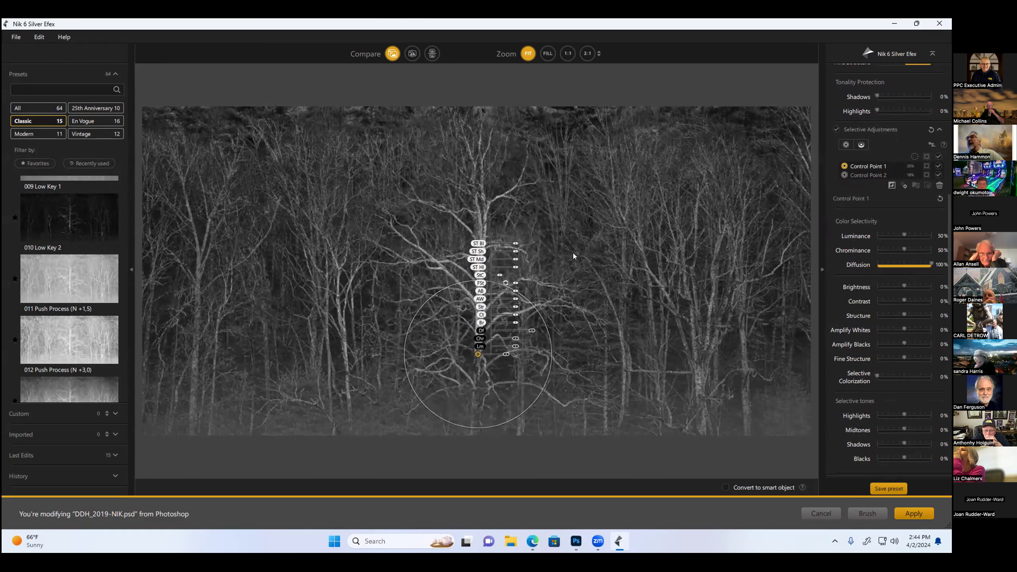
pyautogui.moveTo(548, 347); pyautogui.dragTo(538, 353)
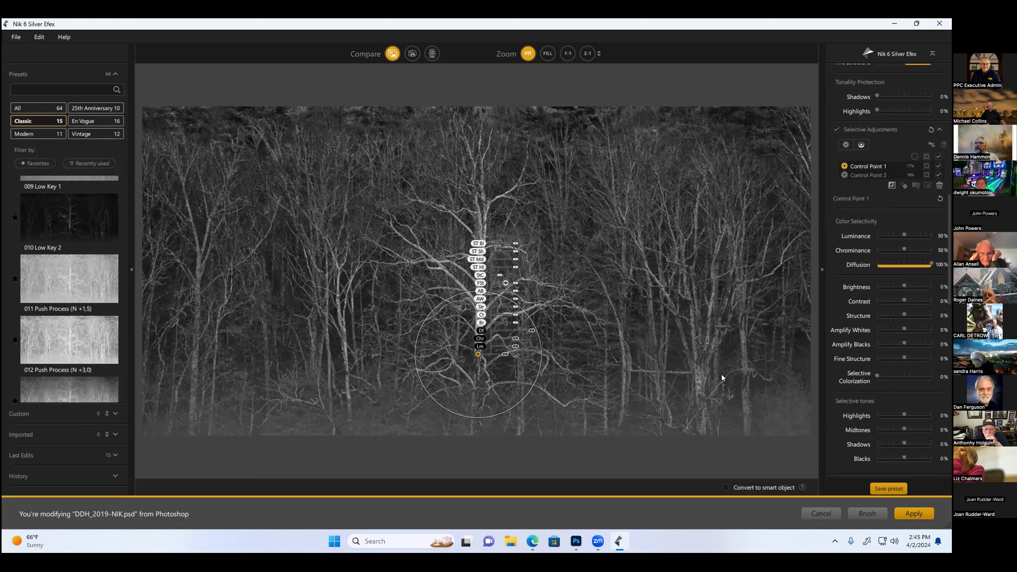
pyautogui.scroll(-3, 75, 343)
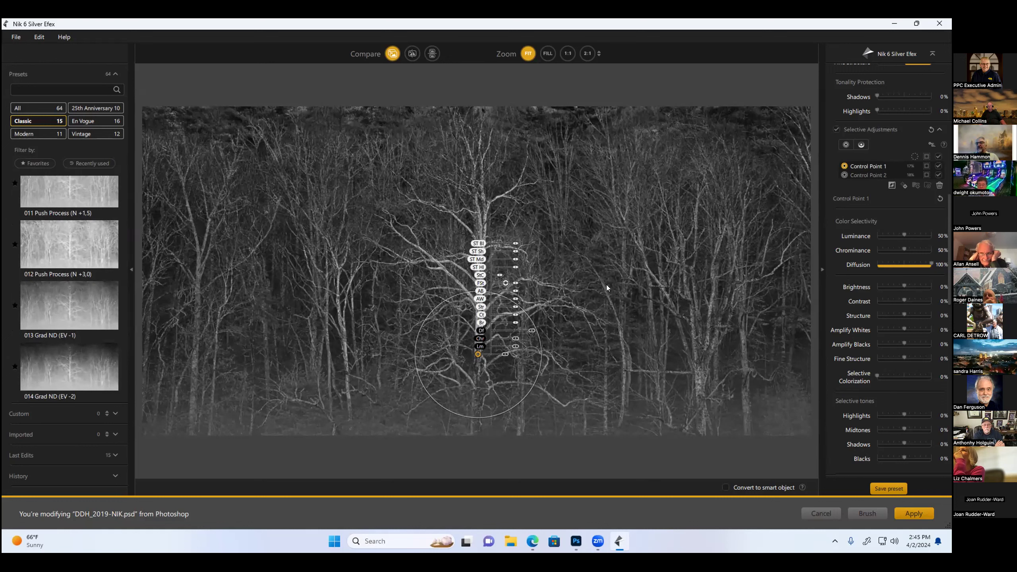
# Line the central trunk with six control points, setting Control Point 6 Brightness to 32%.
pyautogui.click(560, 268)
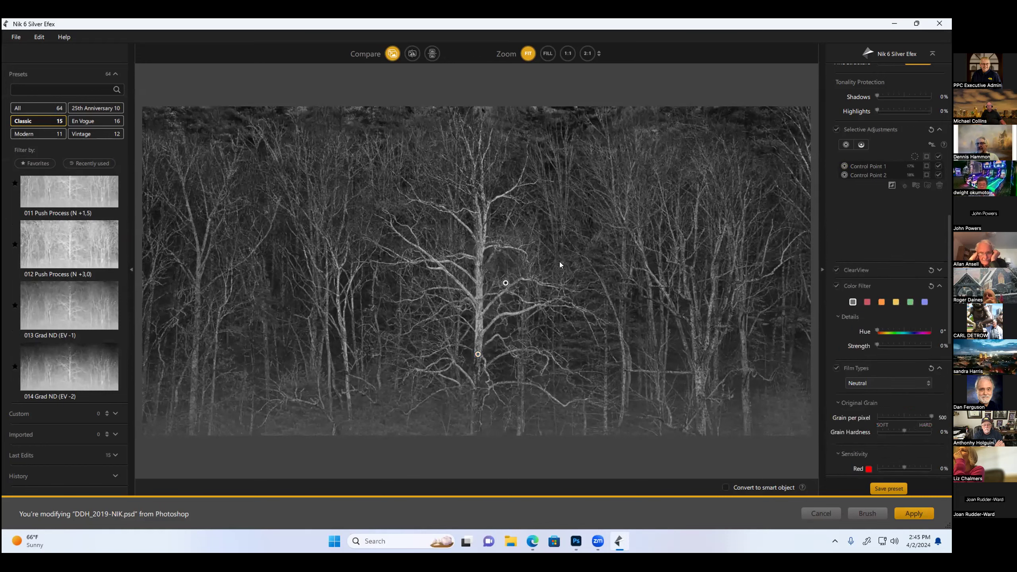
pyautogui.moveTo(504, 283); pyautogui.dragTo(482, 282)
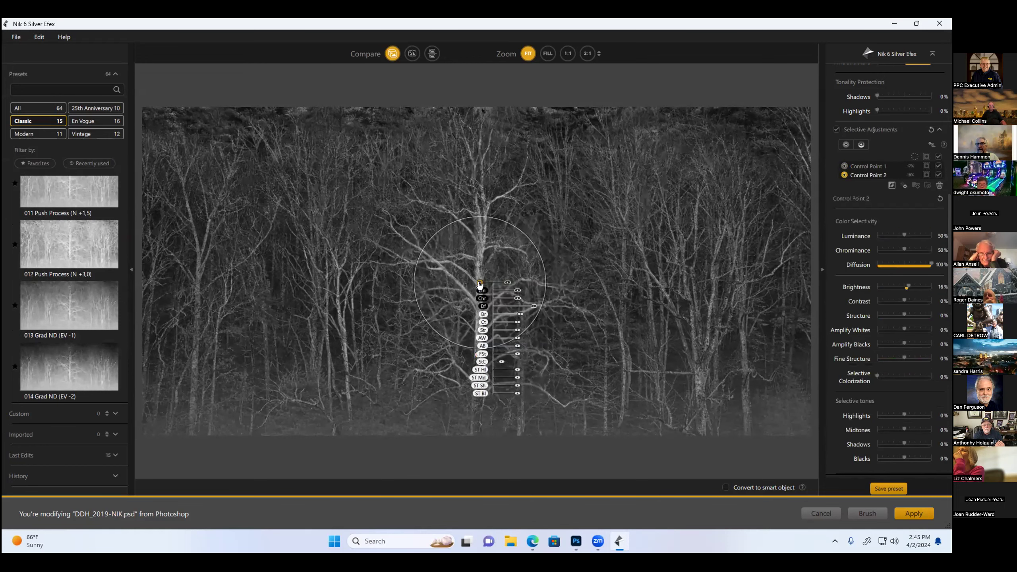
pyautogui.moveTo(482, 281)
pyautogui.mouseDown()
pyautogui.moveTo(482, 198)
pyautogui.moveTo(476, 396)
pyautogui.mouseUp()
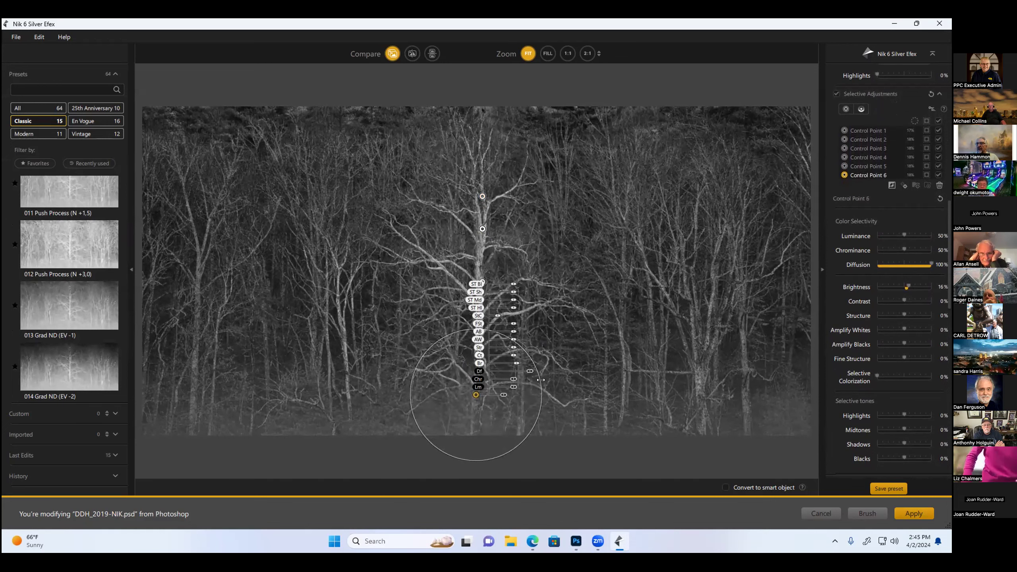
pyautogui.moveTo(906, 286); pyautogui.dragTo(909, 297)
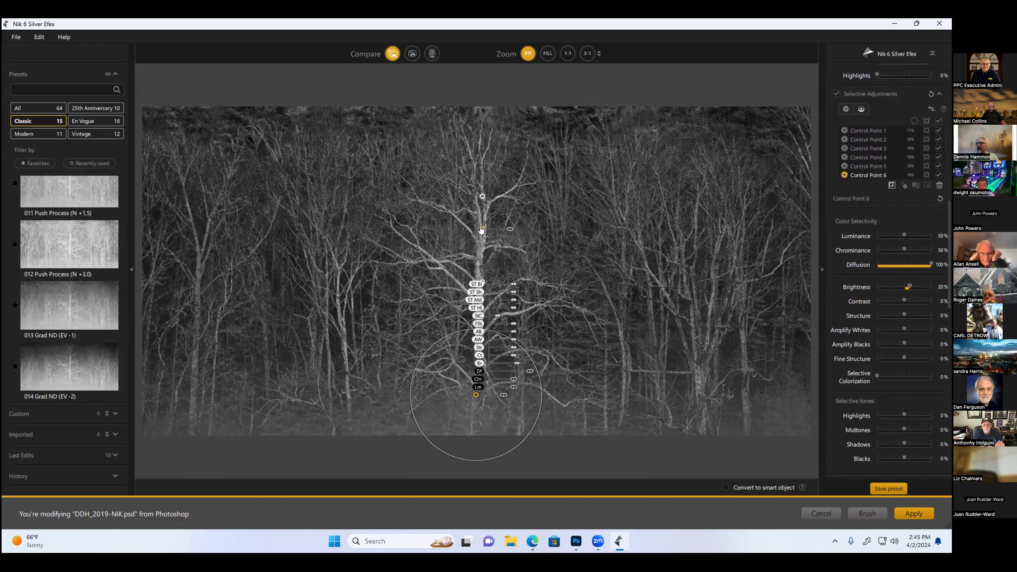
pyautogui.click(482, 230)
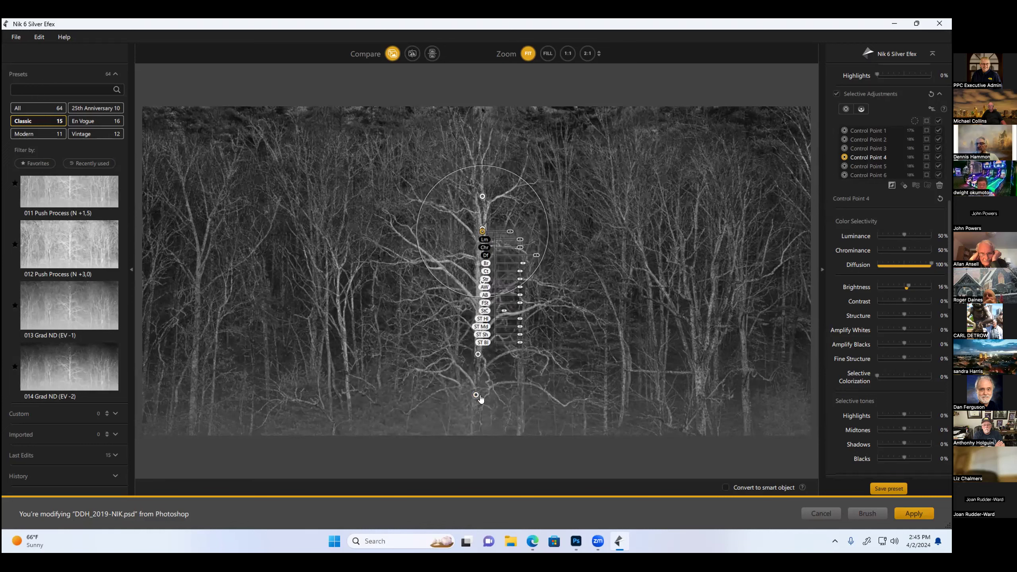
pyautogui.moveTo(475, 395)
pyautogui.mouseDown()
pyautogui.moveTo(479, 322)
pyautogui.moveTo(518, 320)
pyautogui.mouseUp()
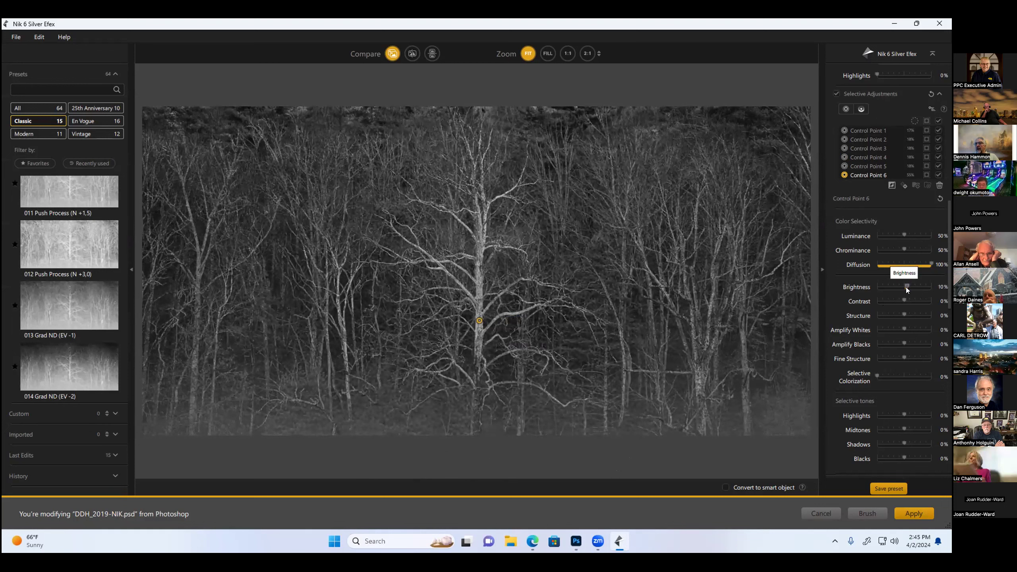
pyautogui.moveTo(905, 287); pyautogui.dragTo(911, 287)
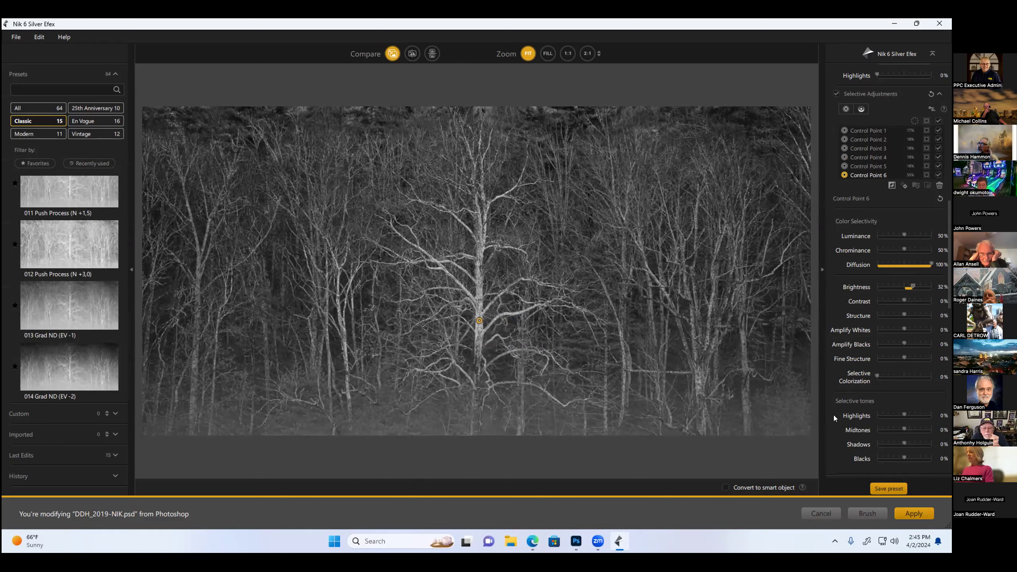
# Apply the Silver Efex conversion to Photoshop and float DDH_8114.psd in its own window.
pyautogui.click(907, 512)
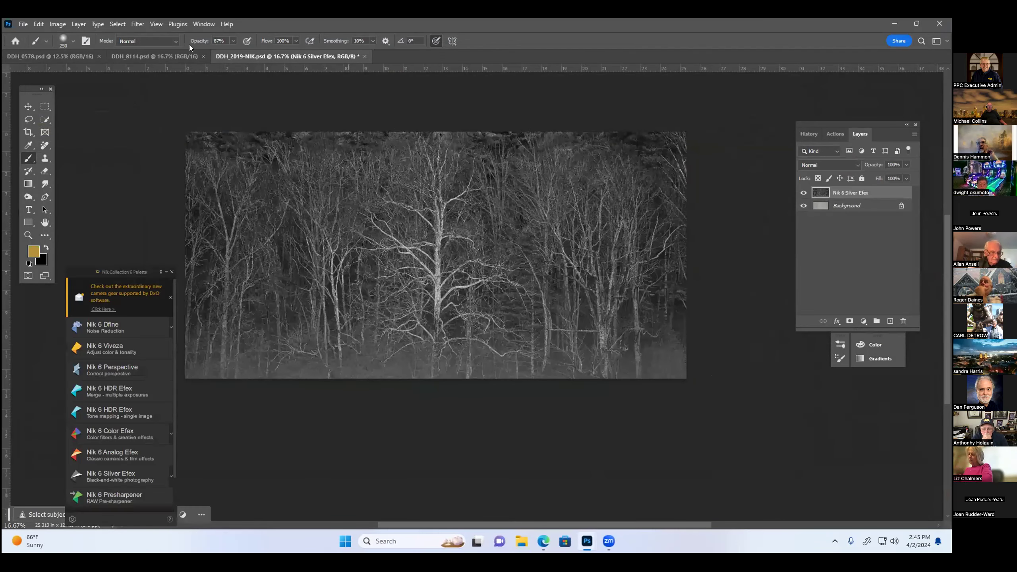
pyautogui.moveTo(154, 56); pyautogui.dragTo(183, 93)
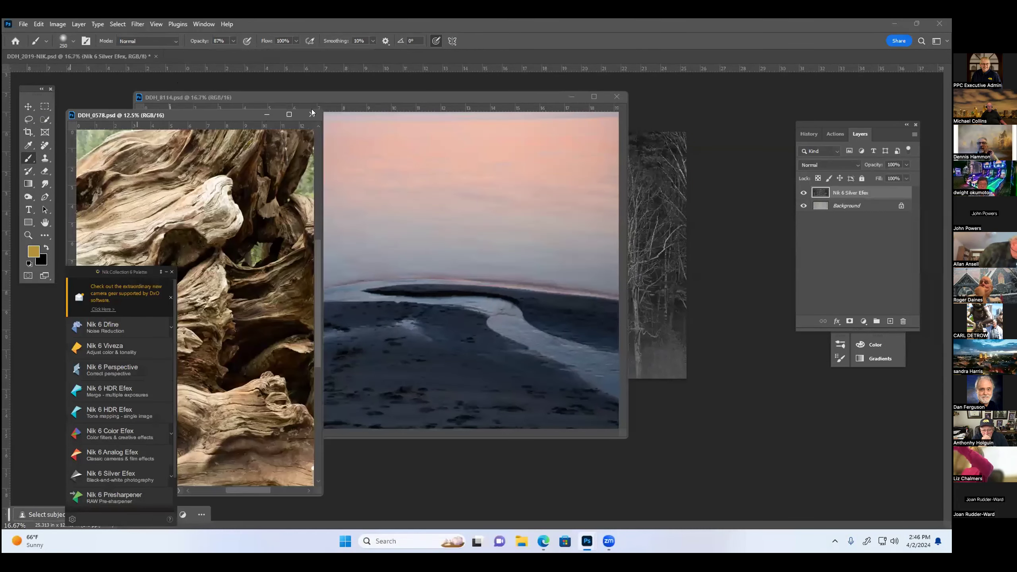
pyautogui.moveTo(266, 97)
pyautogui.mouseDown()
pyautogui.moveTo(331, 147)
pyautogui.moveTo(334, 109)
pyautogui.mouseUp()
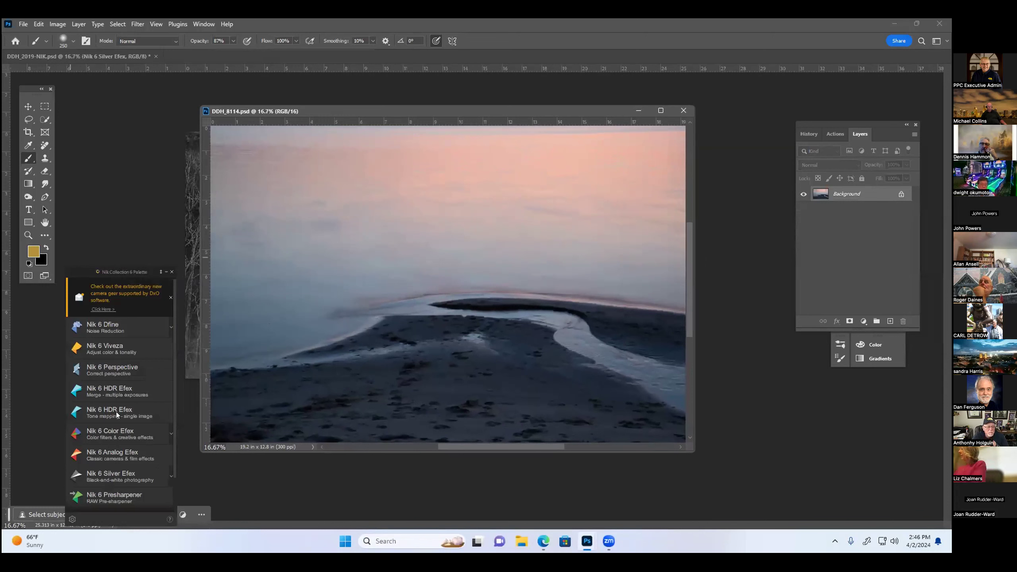
# Open the beach photo in Color Efex, apply Increase Saturation, and set HSL Saturation -40%.
pyautogui.click(114, 429)
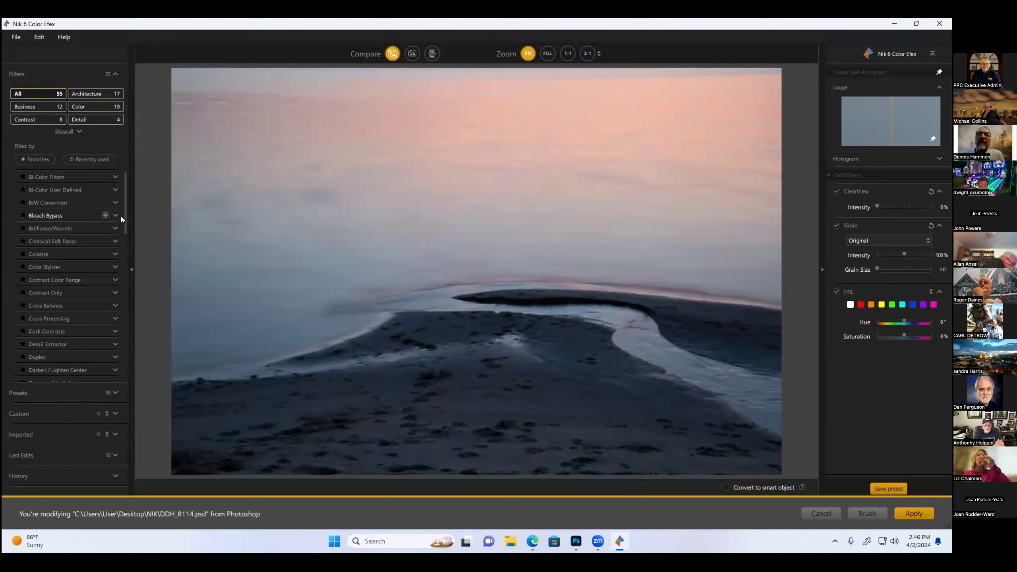
pyautogui.click(114, 229)
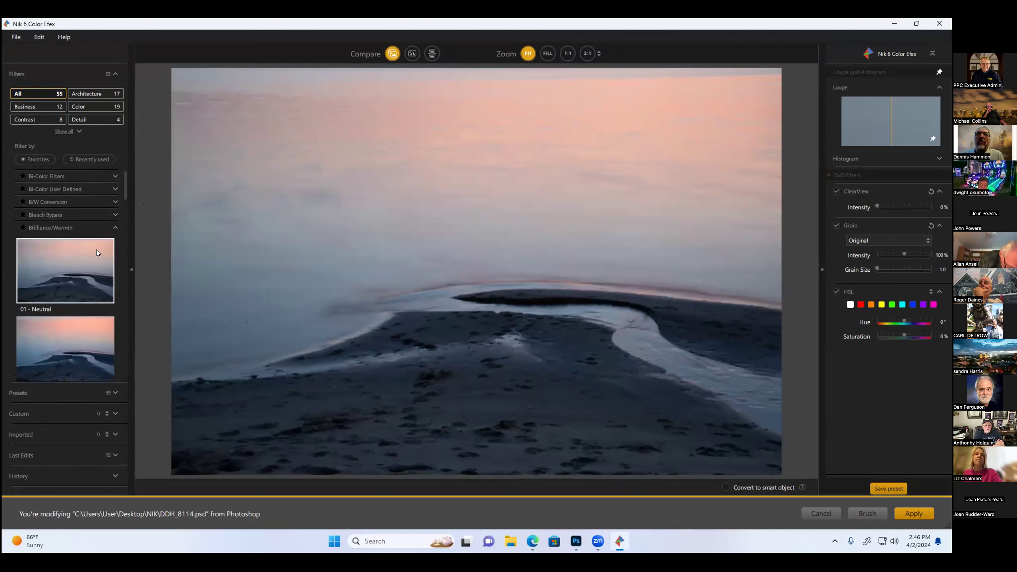
pyautogui.click(73, 288)
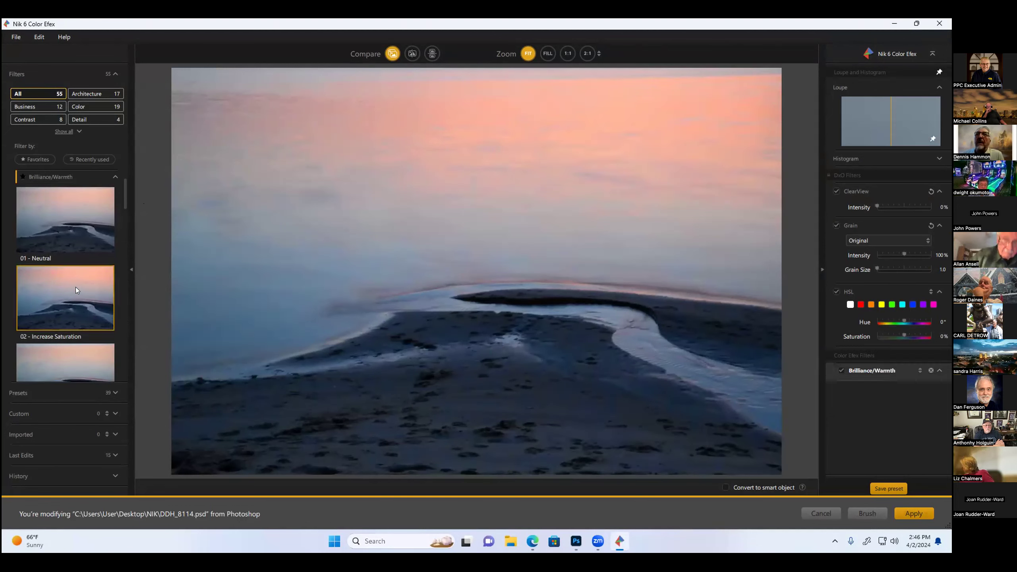
pyautogui.scroll(-1, 917, 316)
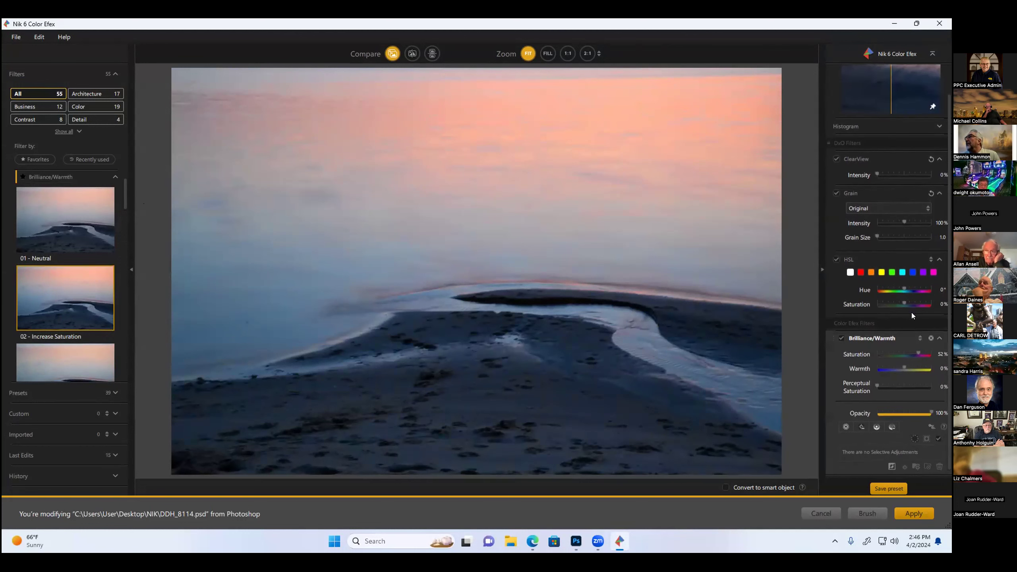
pyautogui.click(903, 300)
pyautogui.moveTo(903, 300); pyautogui.dragTo(892, 301)
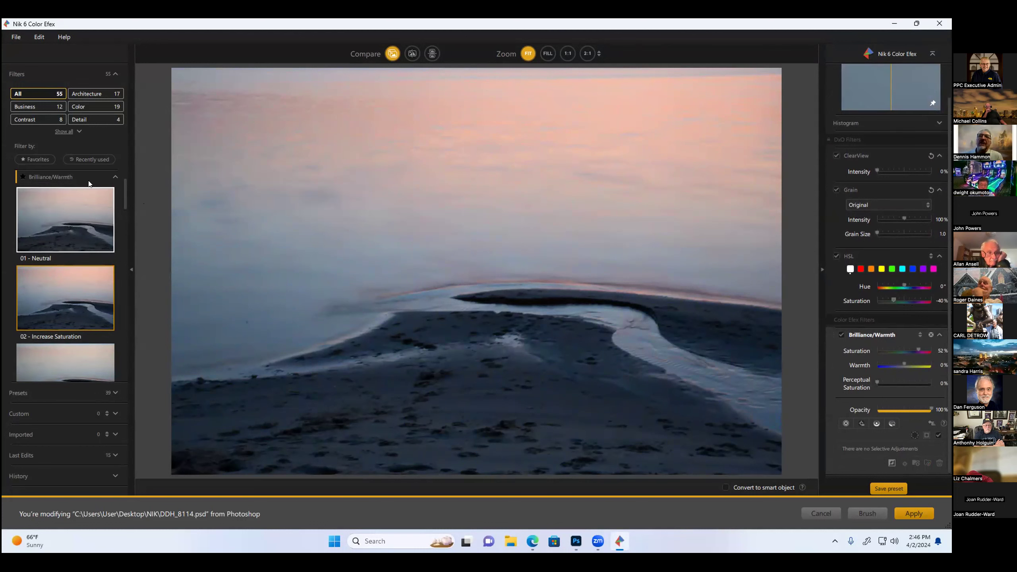
# Try the Perceptual Saturation 2 and Cool Colors presets, ending Brilliance/Warmth saturation at 87%.
pyautogui.scroll(-3, 82, 262)
pyautogui.scroll(-2, 83, 261)
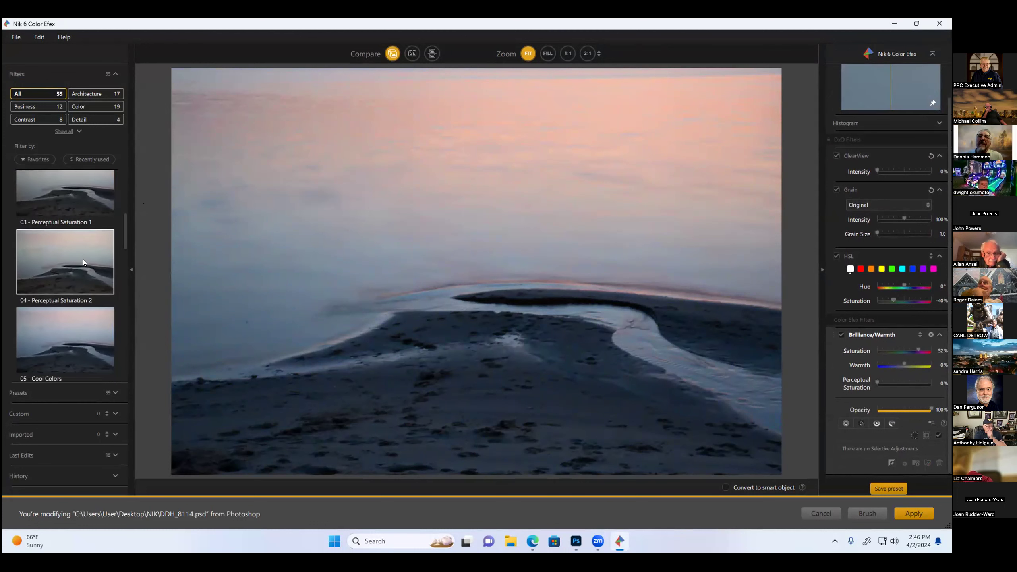
pyautogui.click(81, 250)
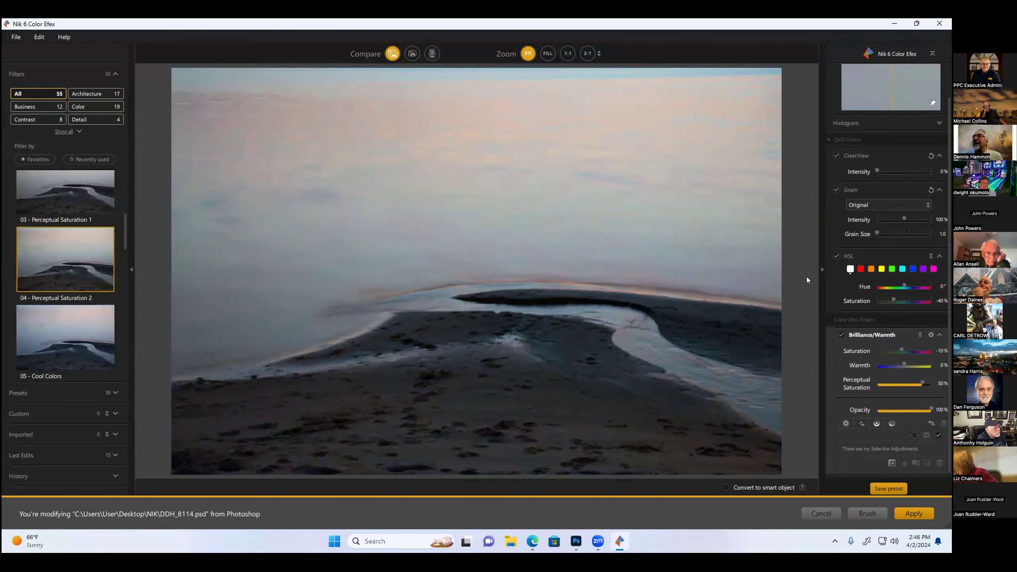
pyautogui.moveTo(899, 348); pyautogui.dragTo(909, 354)
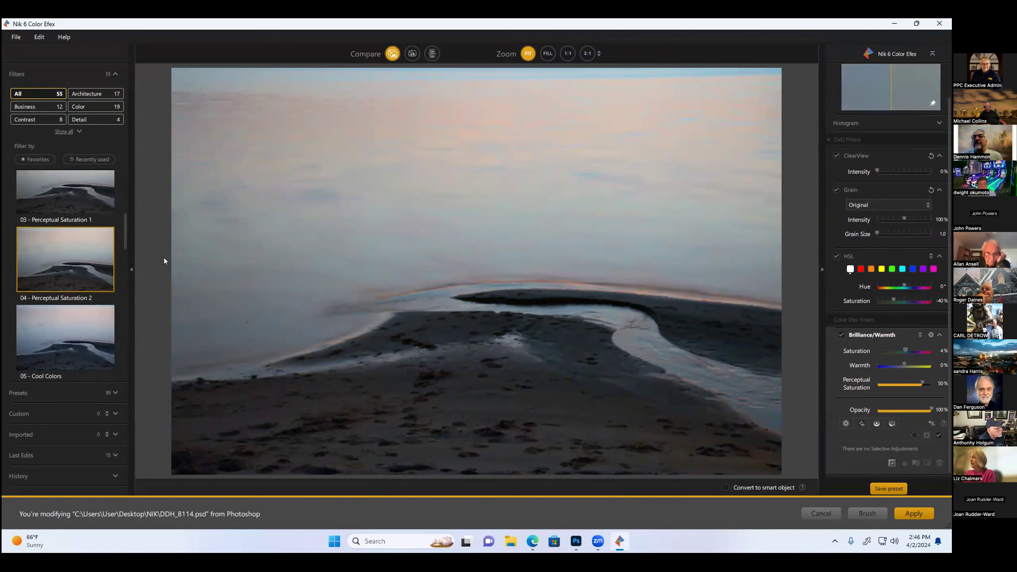
pyautogui.scroll(-1, 85, 289)
pyautogui.click(86, 289)
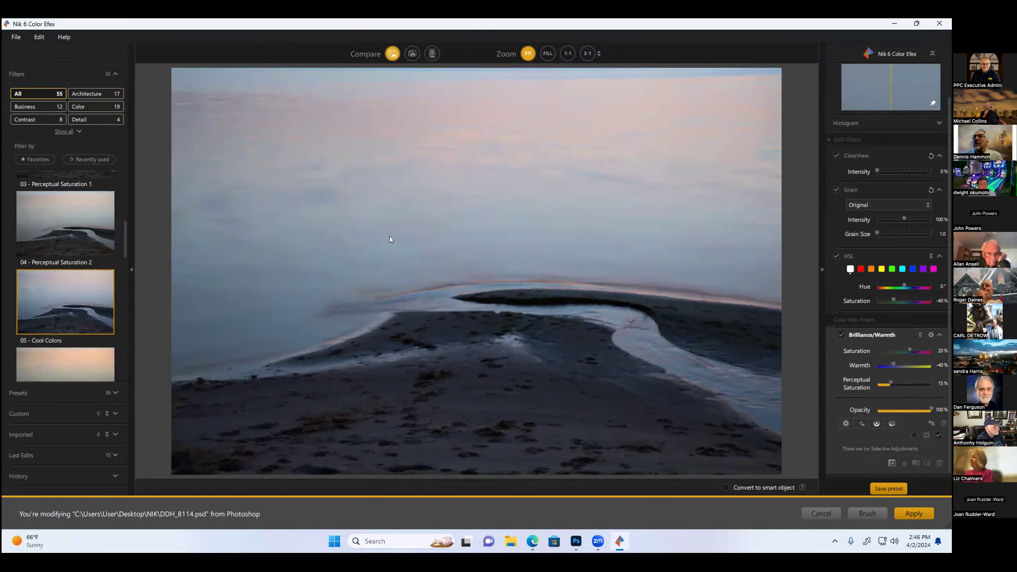
pyautogui.moveTo(910, 351); pyautogui.dragTo(922, 350)
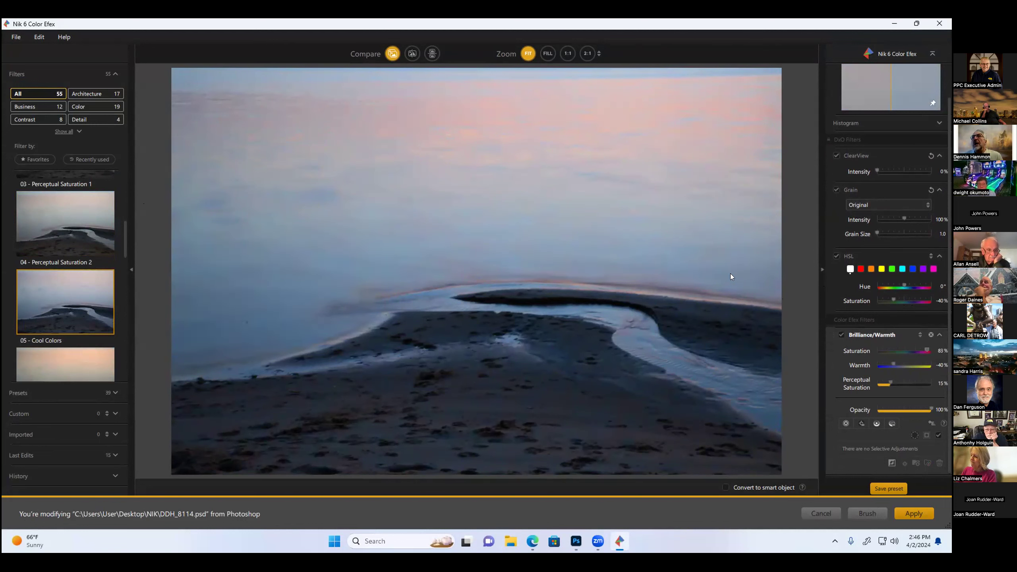
pyautogui.scroll(-2, 59, 256)
pyautogui.scroll(-3, 59, 256)
pyautogui.scroll(-3, 59, 256)
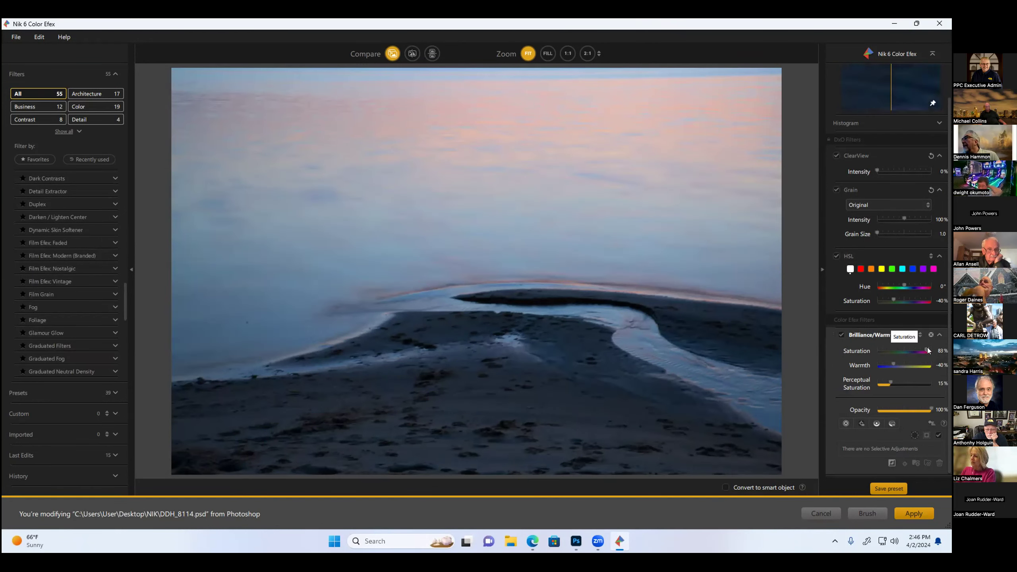
pyautogui.moveTo(926, 350); pyautogui.dragTo(928, 350)
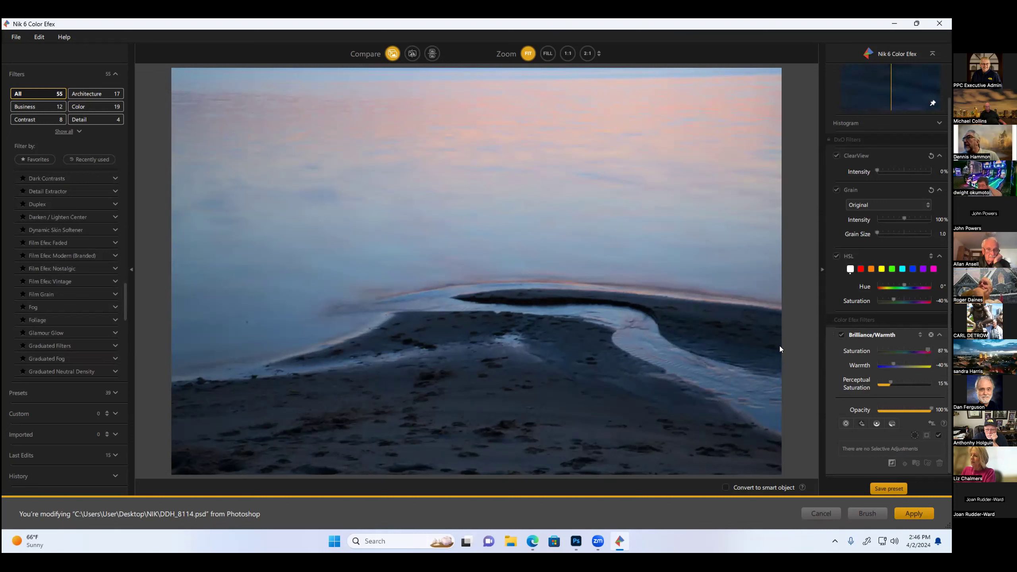
# Apply Glamour Glow 03 - Strong Glow at 94% glow, then cancel Color Efex.
pyautogui.scroll(-1, 84, 237)
pyautogui.scroll(-1, 78, 219)
pyautogui.scroll(-1, 81, 219)
pyautogui.scroll(-1, 81, 220)
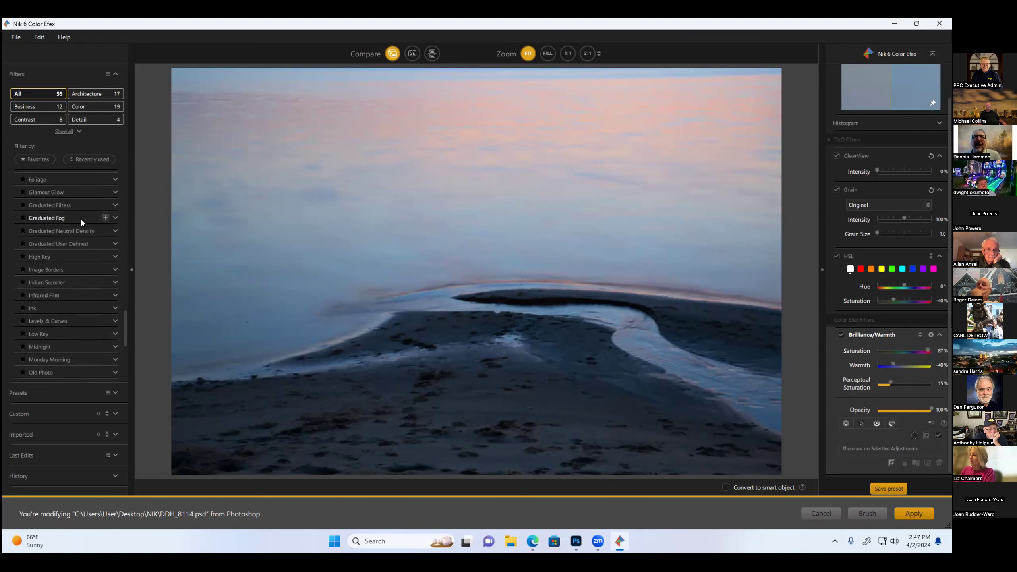
pyautogui.scroll(1, 81, 219)
pyautogui.click(115, 228)
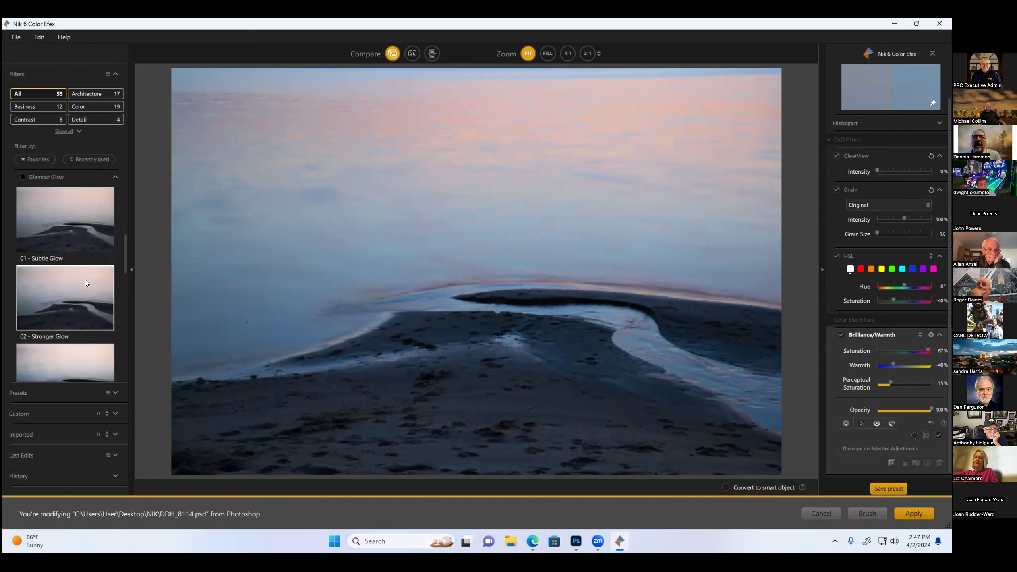
pyautogui.scroll(-1, 85, 279)
pyautogui.click(76, 320)
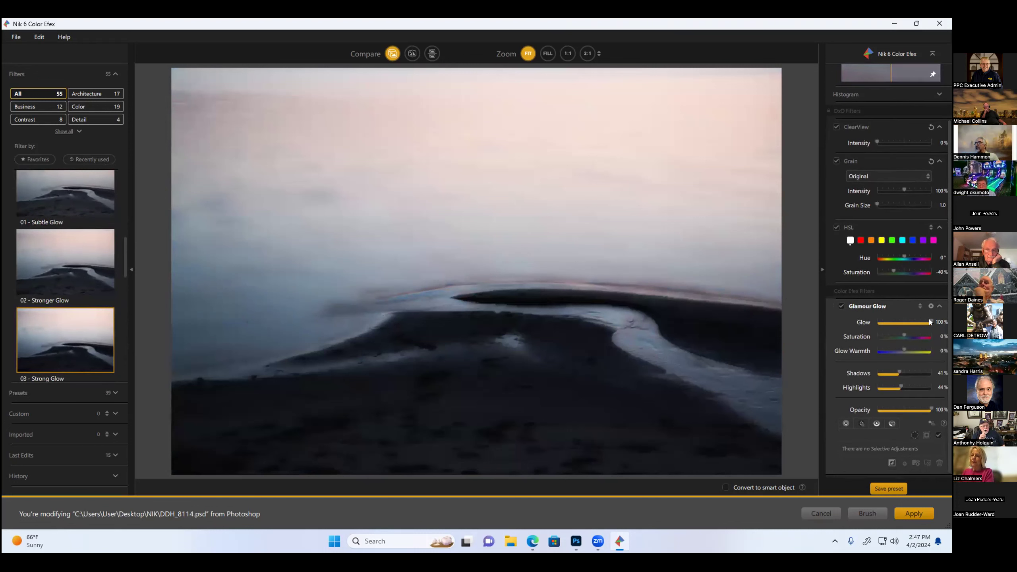
pyautogui.moveTo(929, 319); pyautogui.dragTo(926, 320)
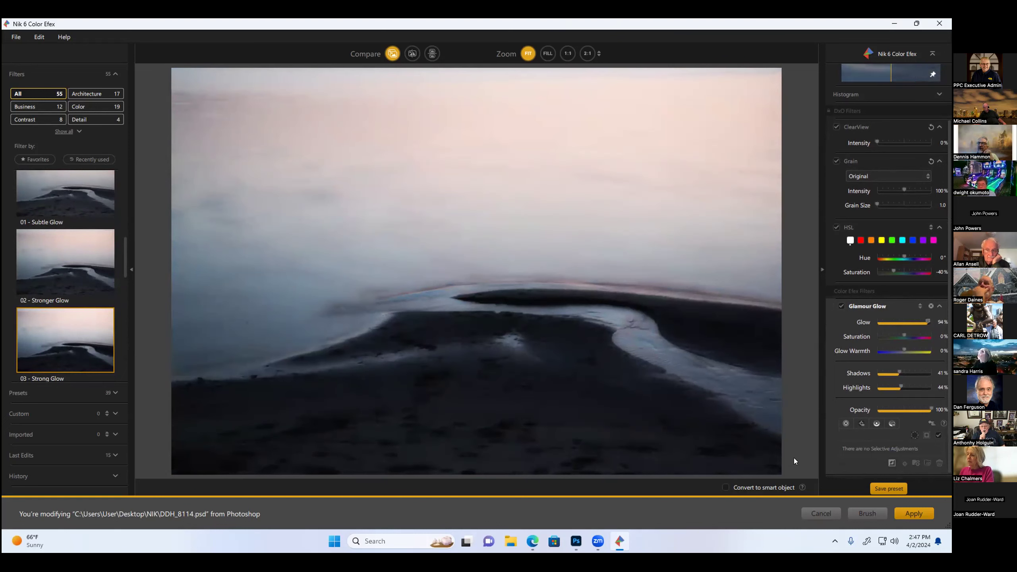
pyautogui.click(805, 512)
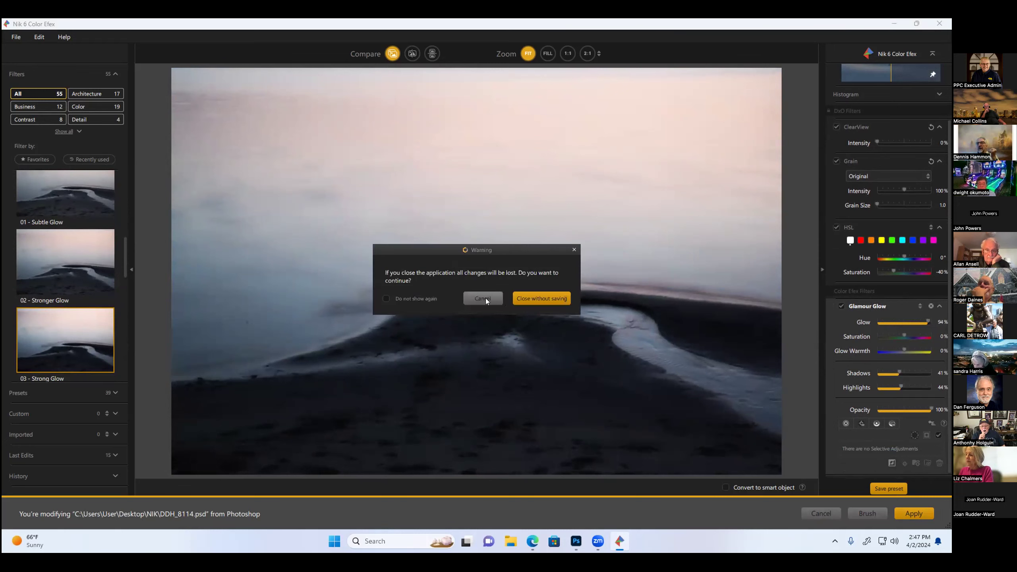
# Discard the Color Efex changes and shift the beach photo window down and right.
pyautogui.click(533, 298)
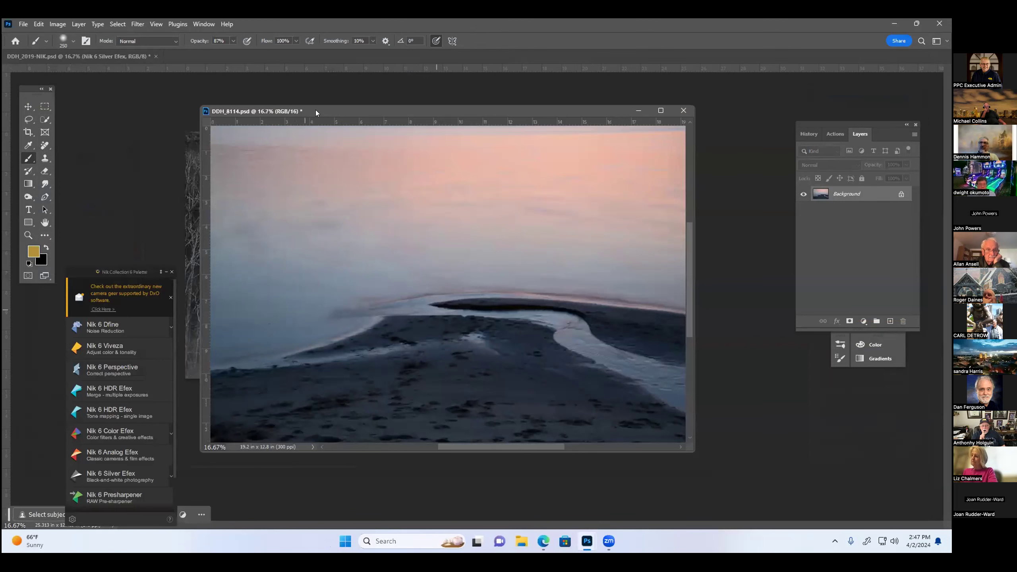
pyautogui.moveTo(315, 110); pyautogui.dragTo(323, 162)
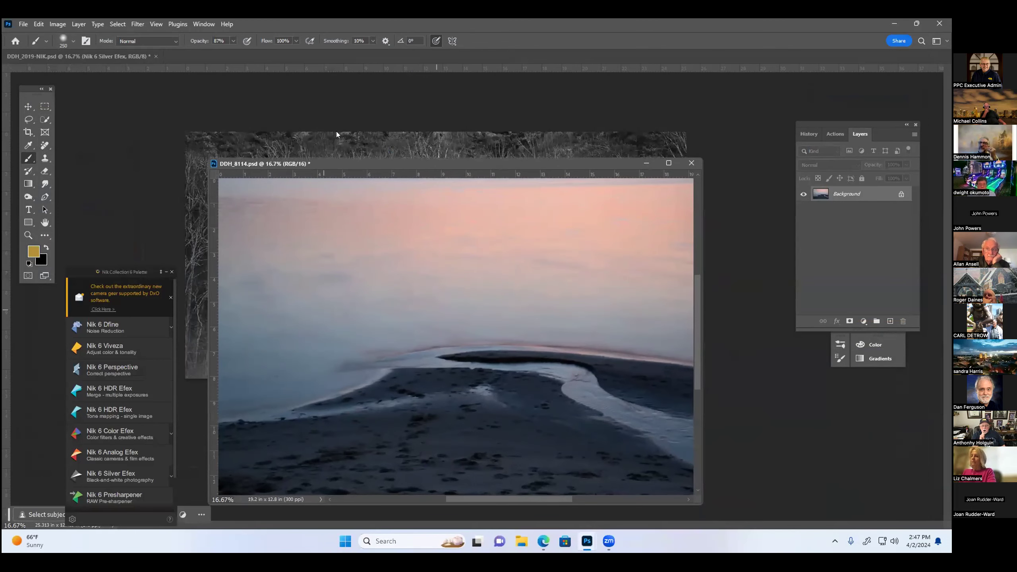
pyautogui.moveTo(358, 160); pyautogui.dragTo(361, 160)
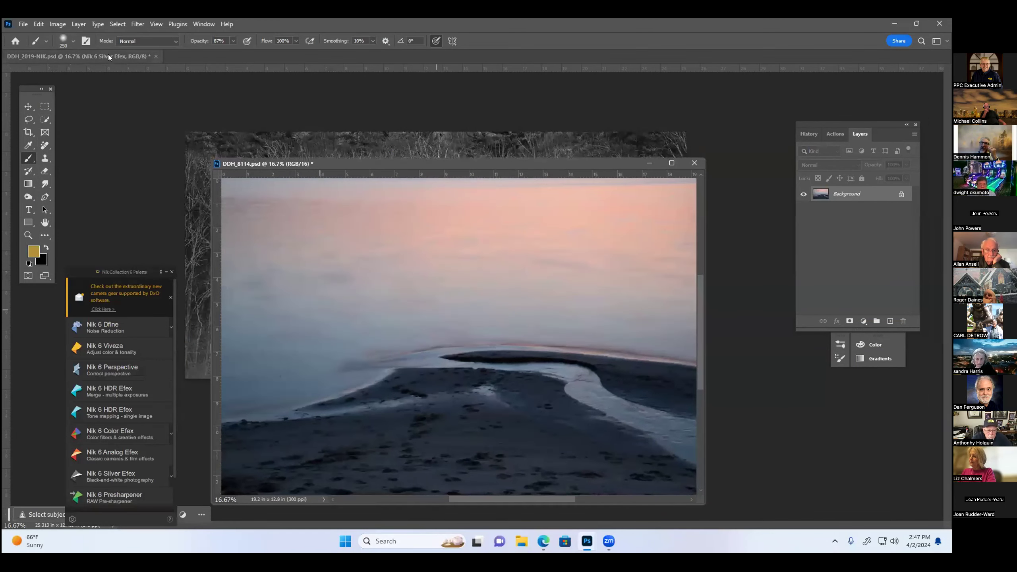
# Float the DDH_2019-NIK tree window over the beach photo and move it higher.
pyautogui.moveTo(109, 56); pyautogui.dragTo(398, 85)
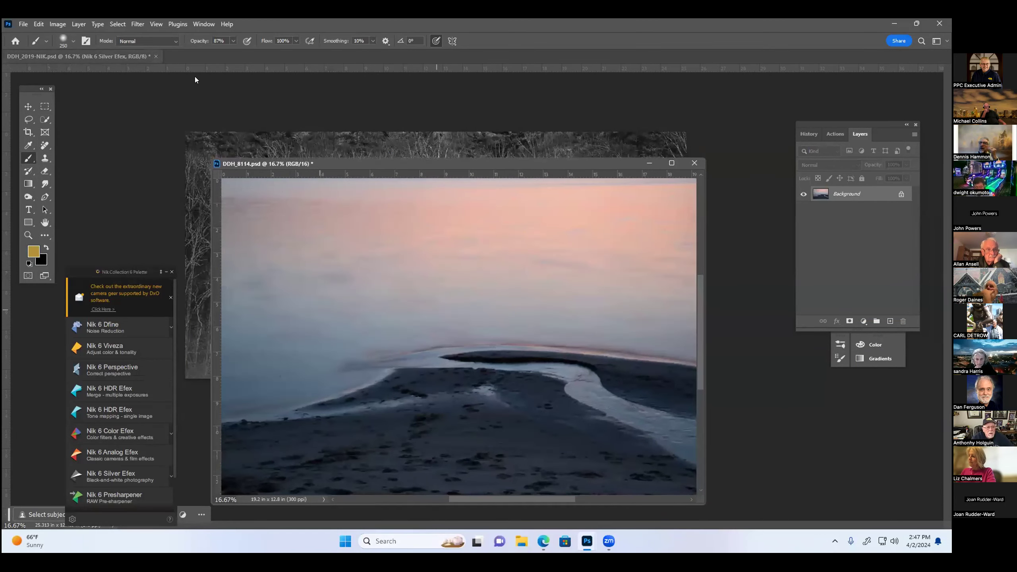
pyautogui.moveTo(399, 82); pyautogui.dragTo(542, 216)
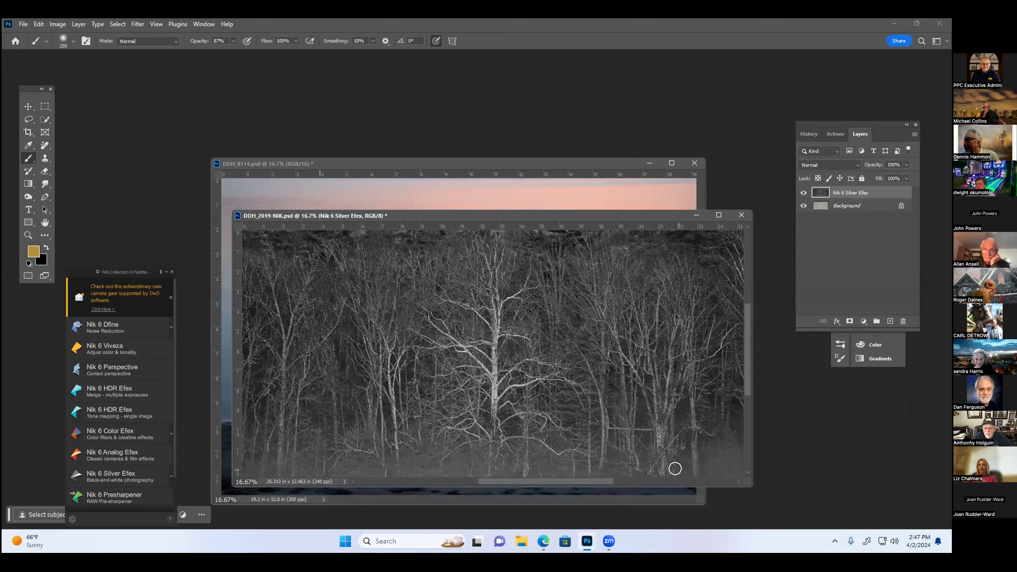
pyautogui.click(604, 538)
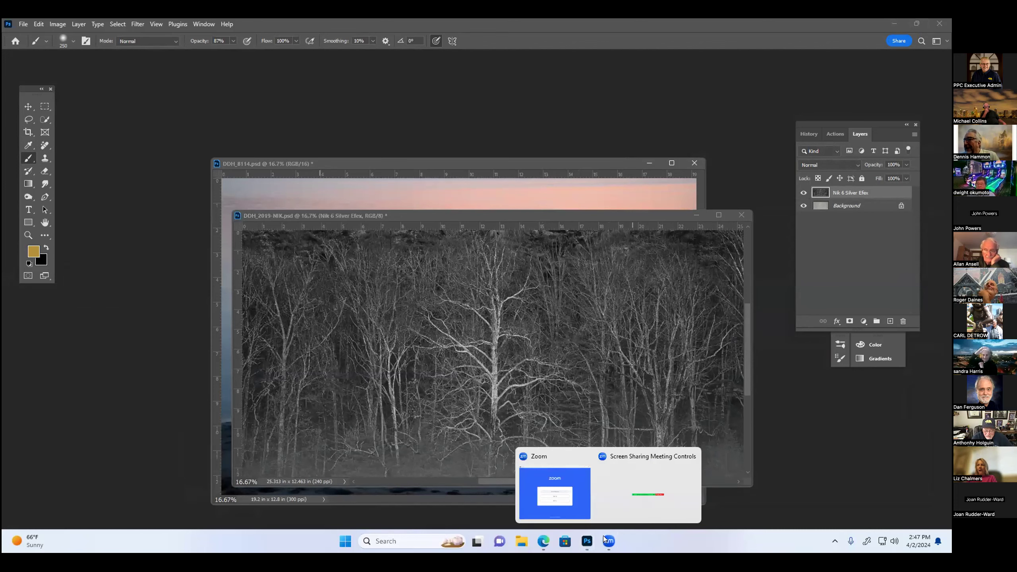
pyautogui.click(891, 22)
pyautogui.moveTo(525, 217); pyautogui.dragTo(470, 110)
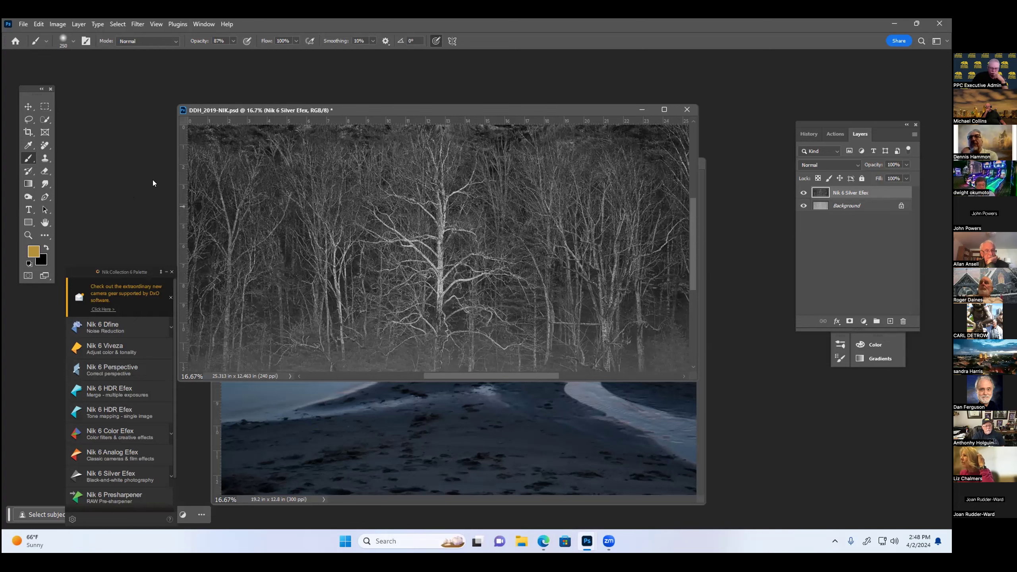
# Nudge the DDH_2019-NIK window slightly up and to the right.
pyautogui.moveTo(472, 111)
pyautogui.mouseDown()
pyautogui.moveTo(508, 93)
pyautogui.moveTo(481, 100)
pyautogui.mouseUp()
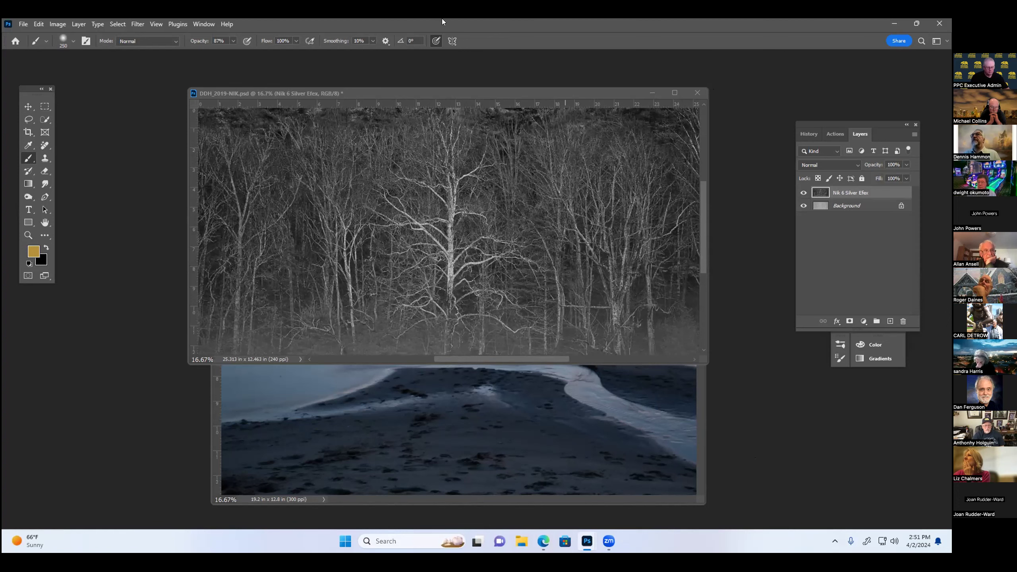
# Launch Nik 6 Color Efex from Filter > Nik Collection 6 on the black-and-white tree image.
pyautogui.moveTo(312, 89); pyautogui.dragTo(284, 93)
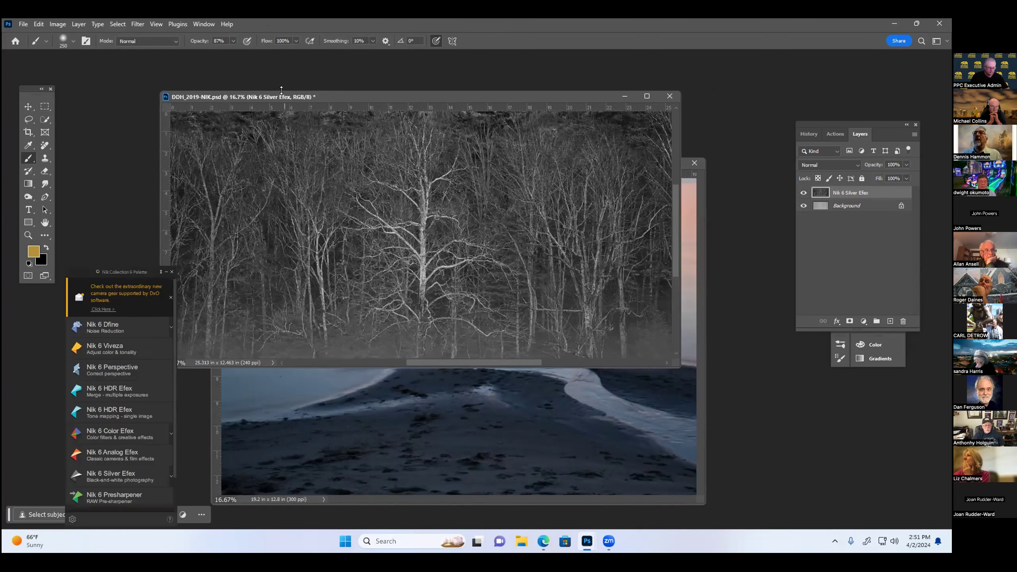
pyautogui.click(140, 25)
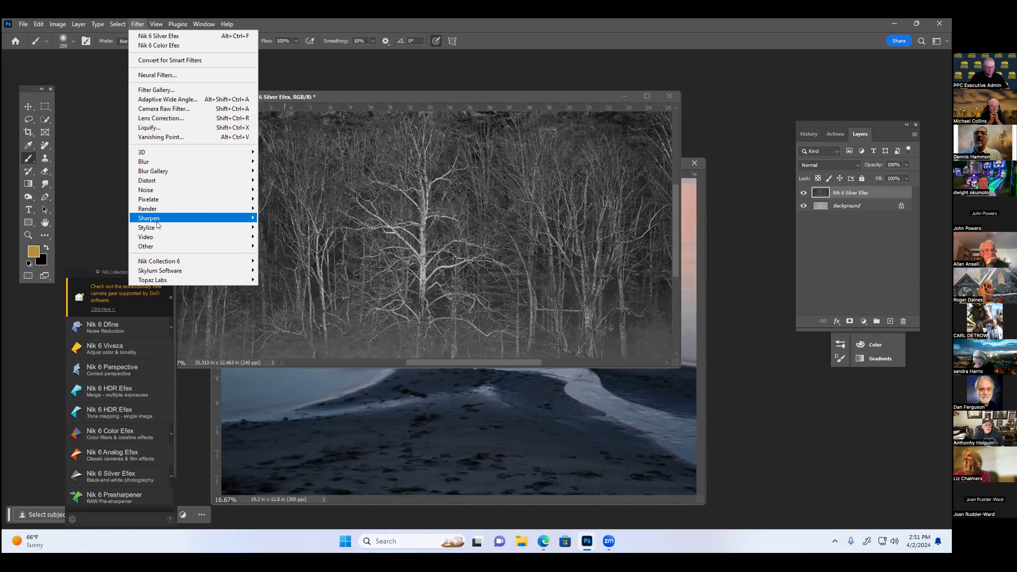
pyautogui.moveTo(159, 261)
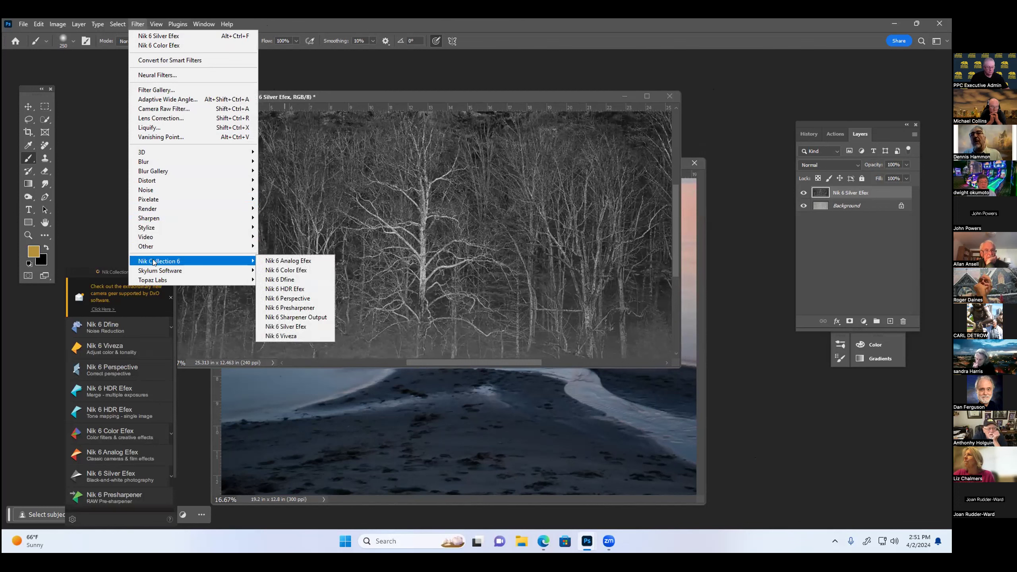
pyautogui.click(286, 270)
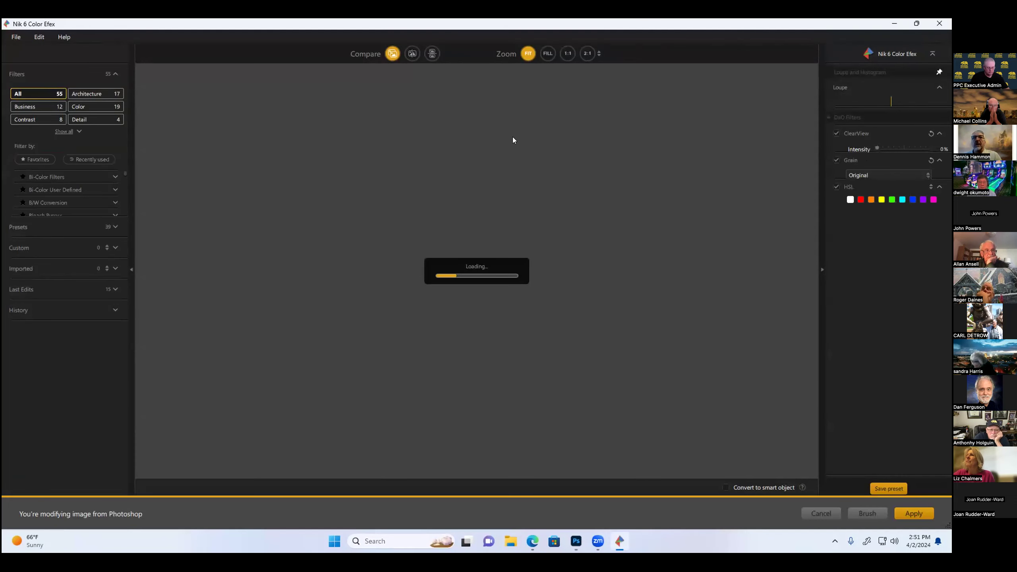
# Apply the Image Borders Type 12 preset to the tree image.
pyautogui.scroll(-3, 57, 287)
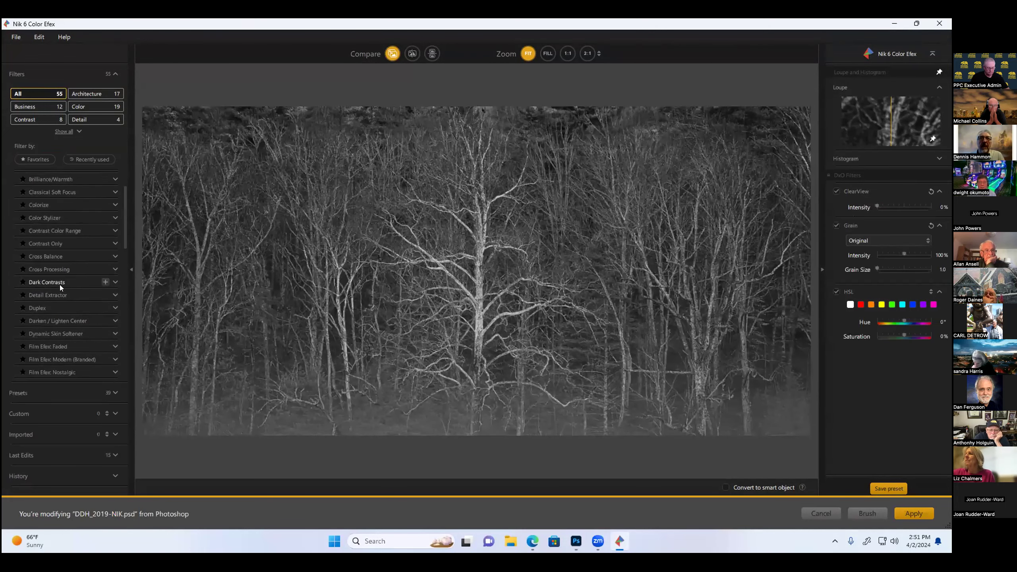
pyautogui.scroll(-1, 89, 289)
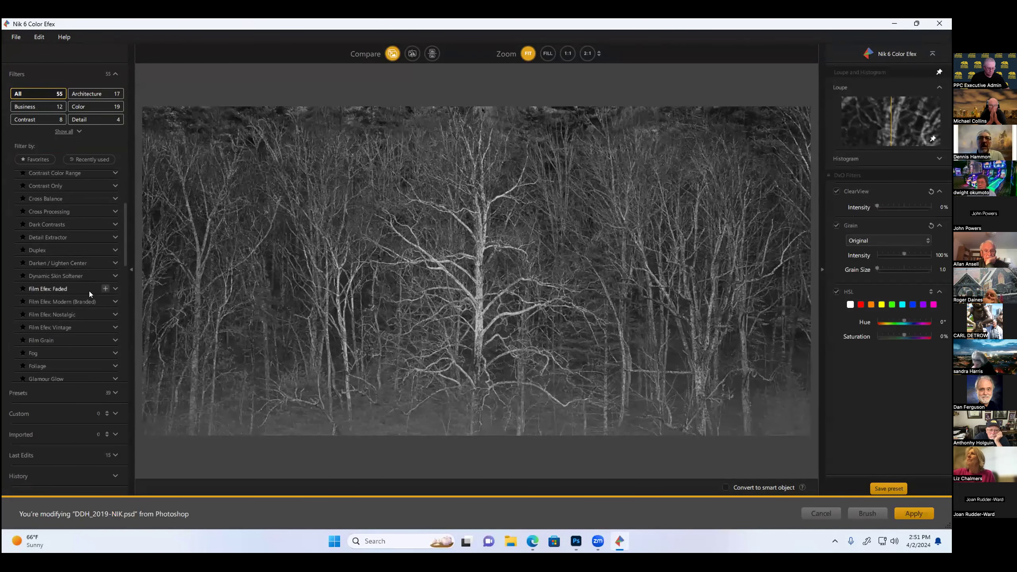
pyautogui.scroll(-1, 88, 298)
pyautogui.scroll(-1, 85, 301)
pyautogui.scroll(-1, 84, 300)
pyautogui.scroll(-1, 83, 299)
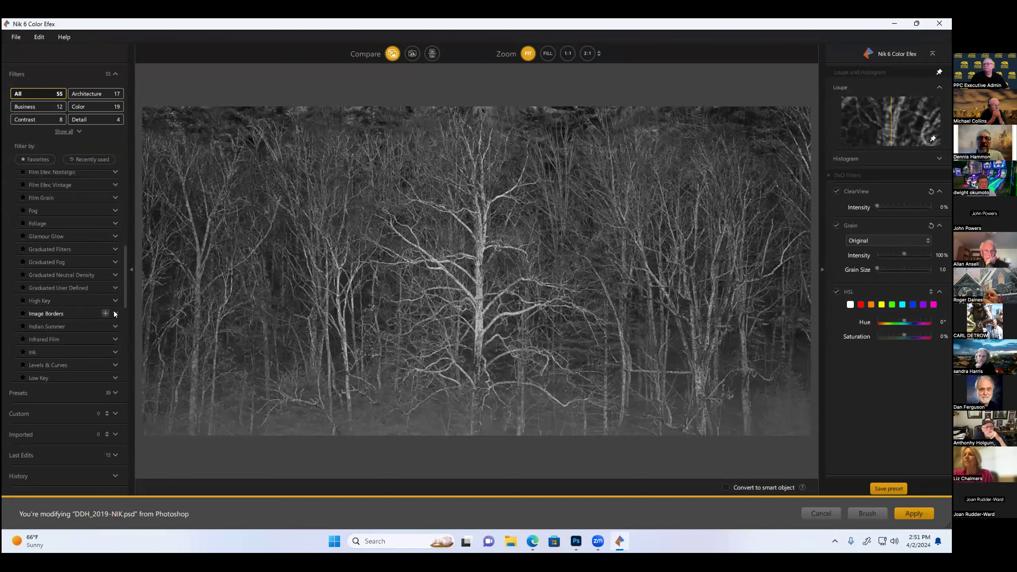
pyautogui.click(115, 314)
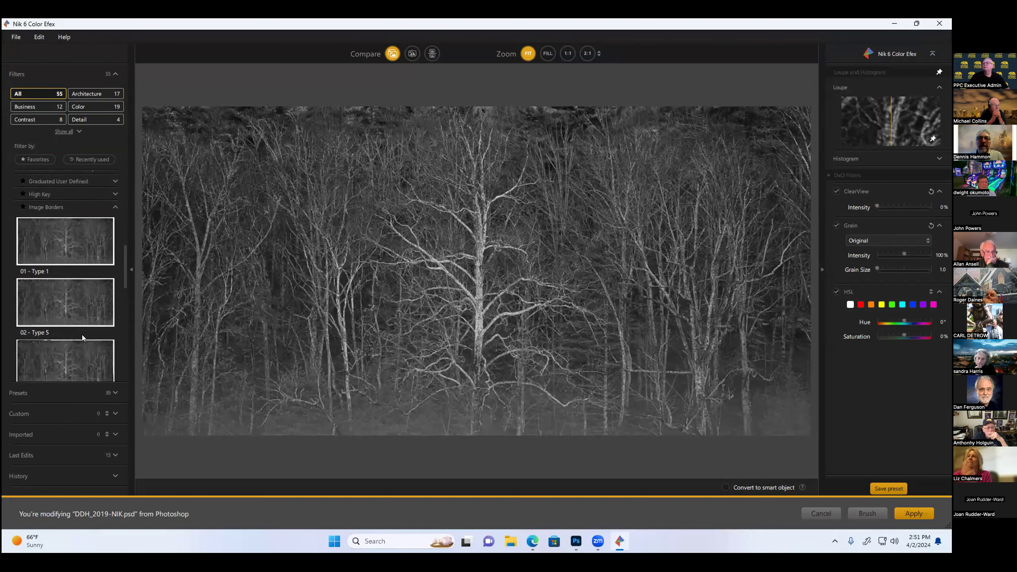
pyautogui.click(77, 332)
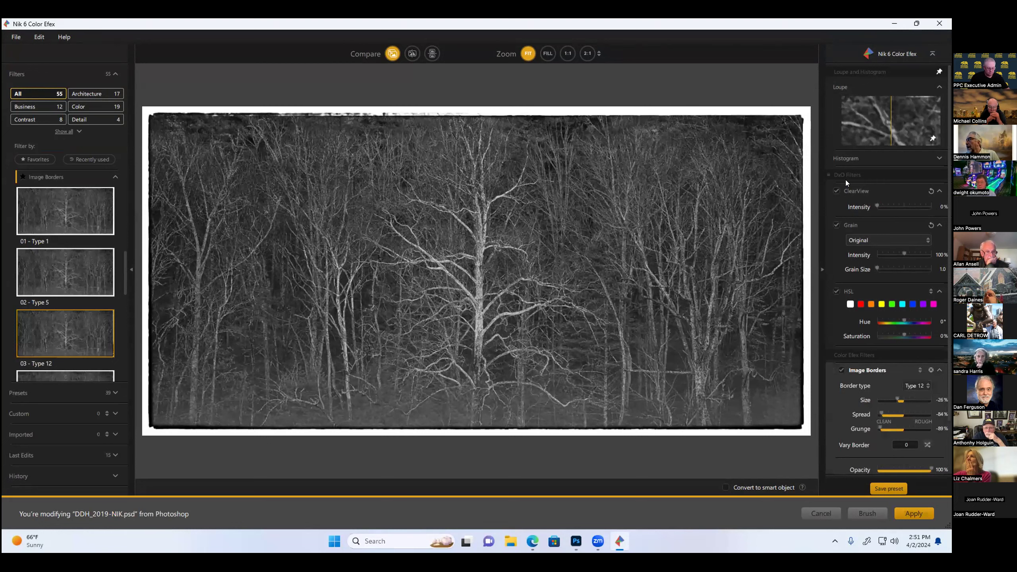
# Change the border to Type 13, enlarge its size, and set Grunge to -61%.
pyautogui.scroll(-3, 880, 337)
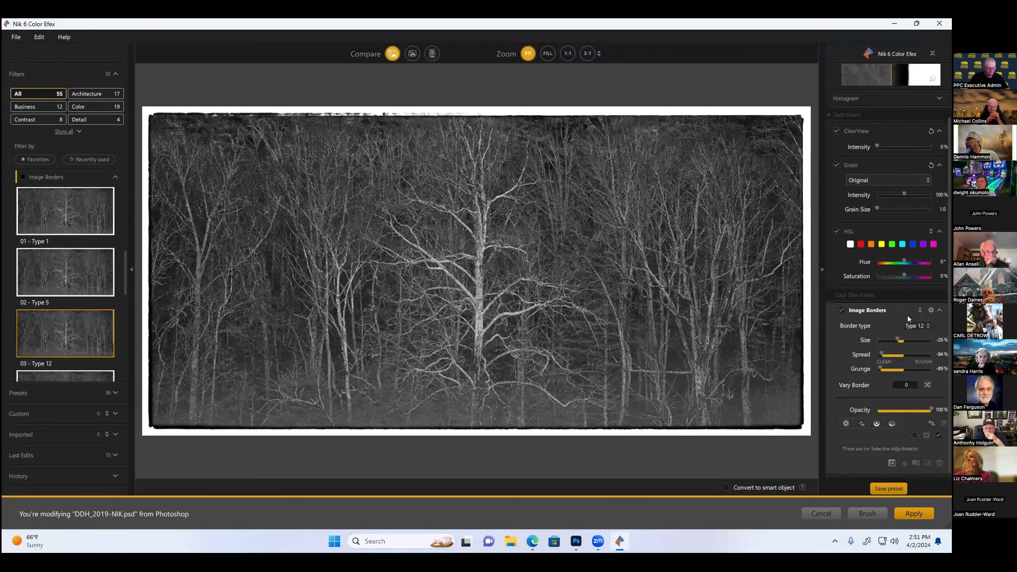
pyautogui.click(927, 325)
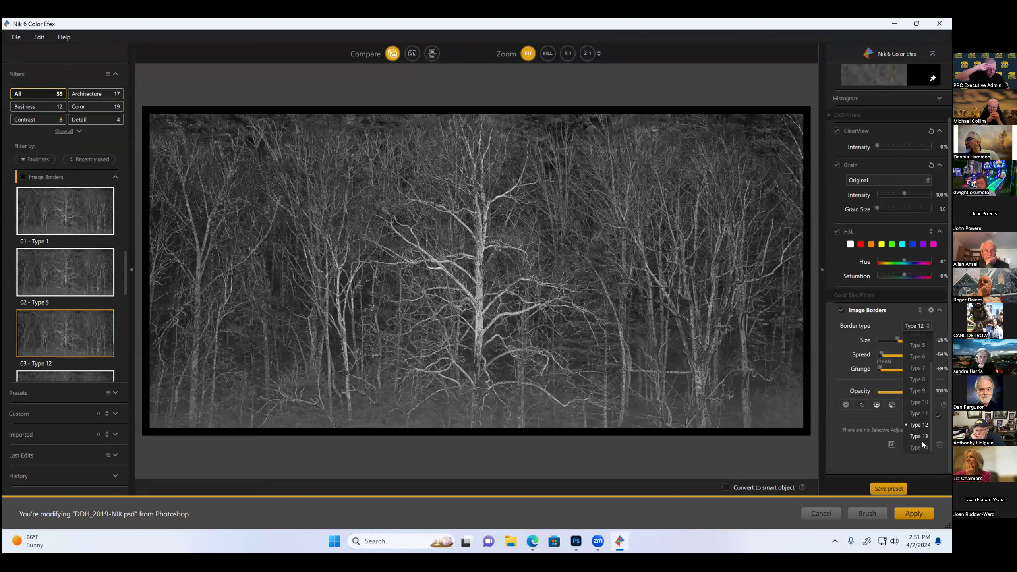
pyautogui.click(914, 426)
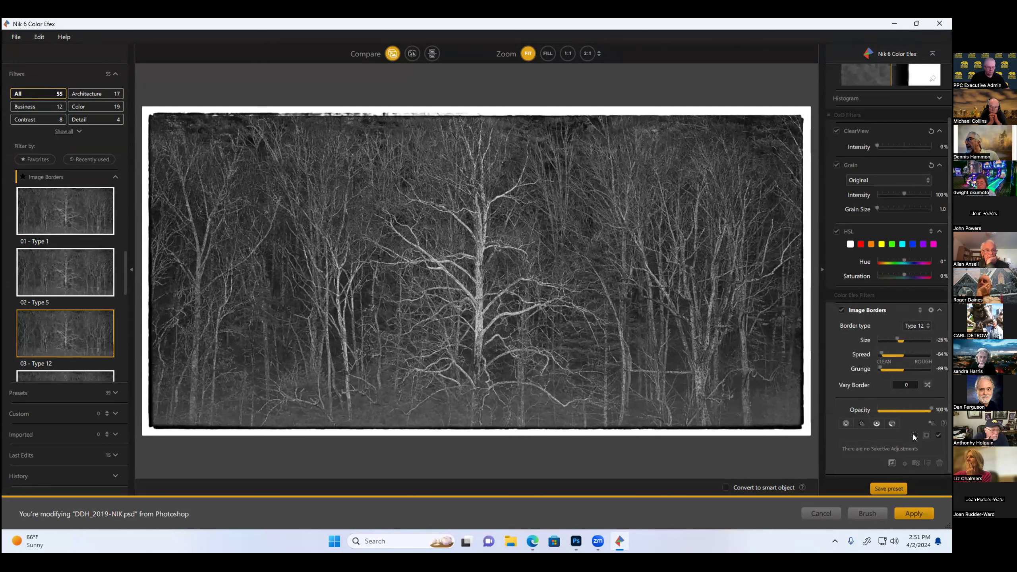
pyautogui.click(923, 326)
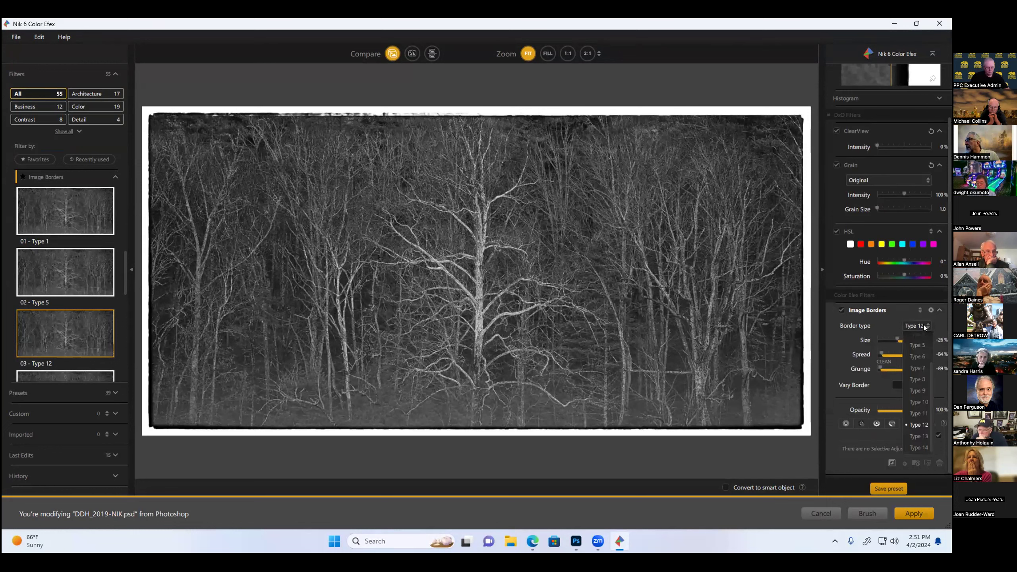
pyautogui.click(919, 440)
pyautogui.moveTo(895, 359); pyautogui.dragTo(944, 356)
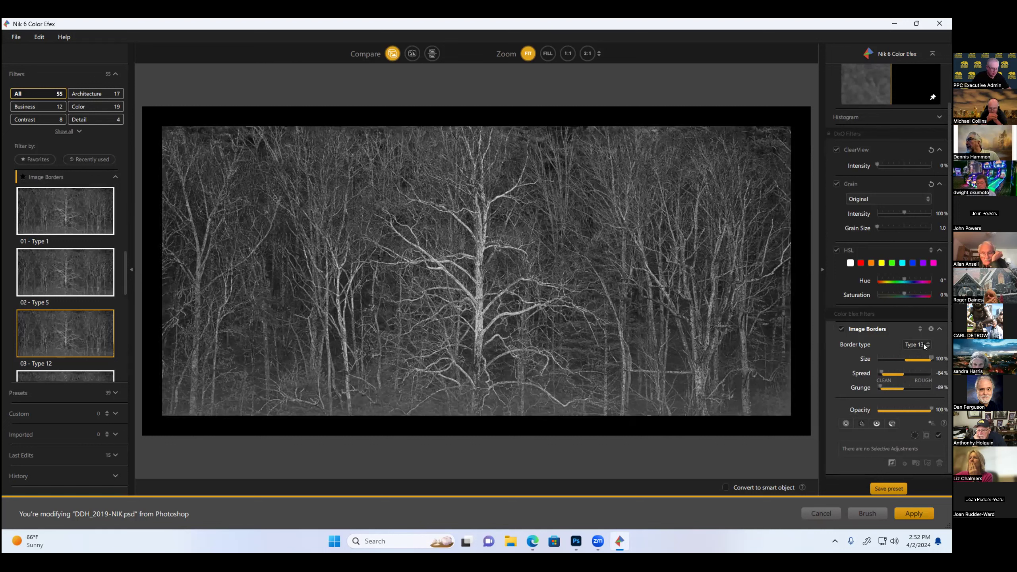
pyautogui.click(923, 343)
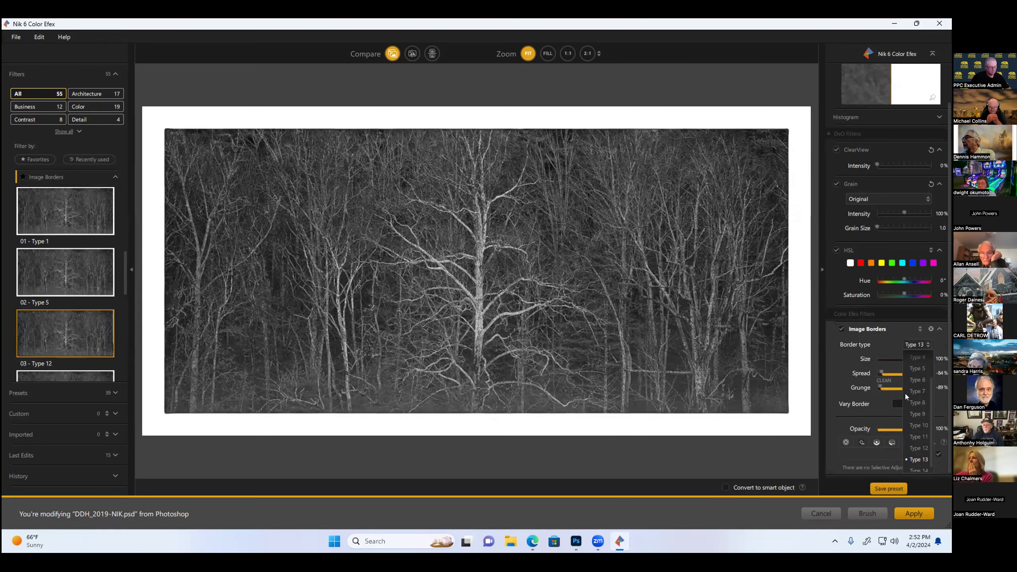
pyautogui.click(922, 345)
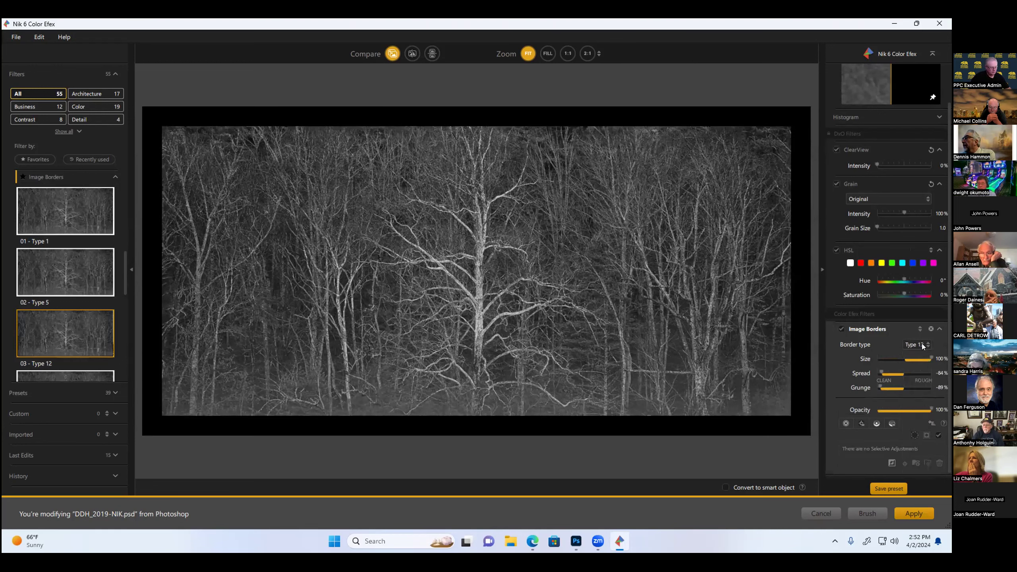
pyautogui.moveTo(898, 386); pyautogui.dragTo(887, 388)
pyautogui.click(924, 344)
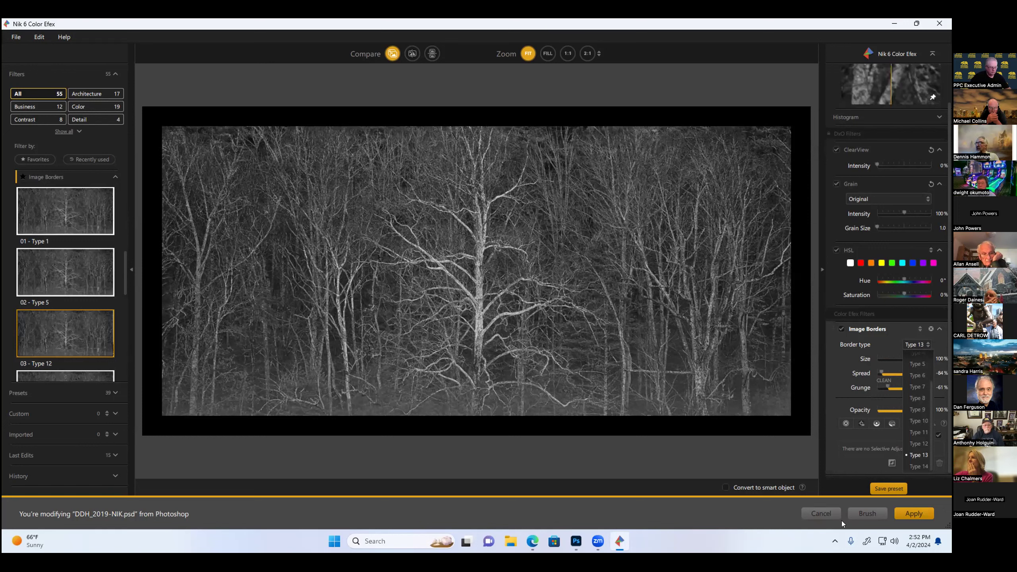
# Discard the Image Borders edits and close Color Efex without saving.
pyautogui.click(826, 513)
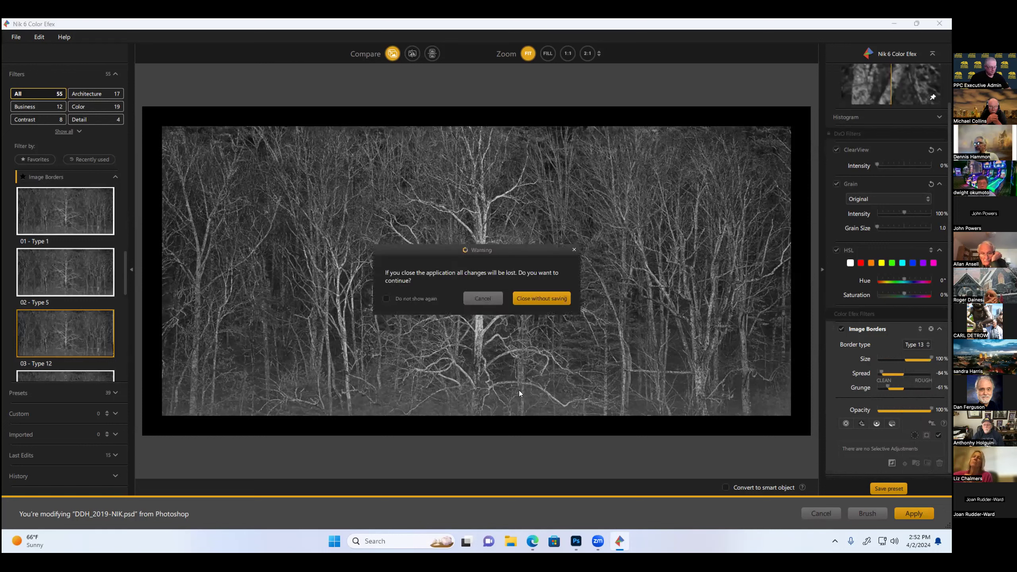
pyautogui.click(481, 297)
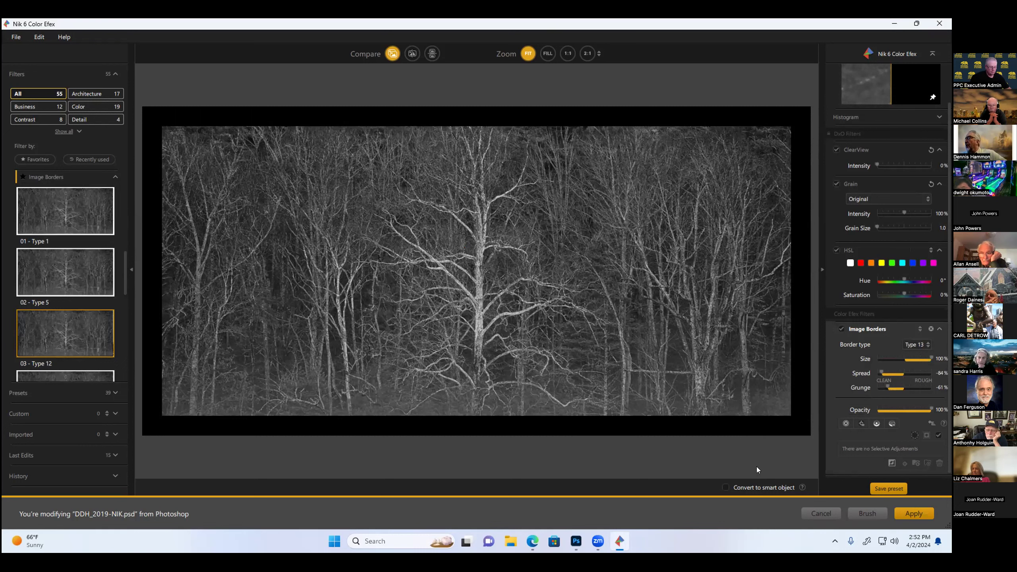
pyautogui.click(820, 514)
pyautogui.click(478, 296)
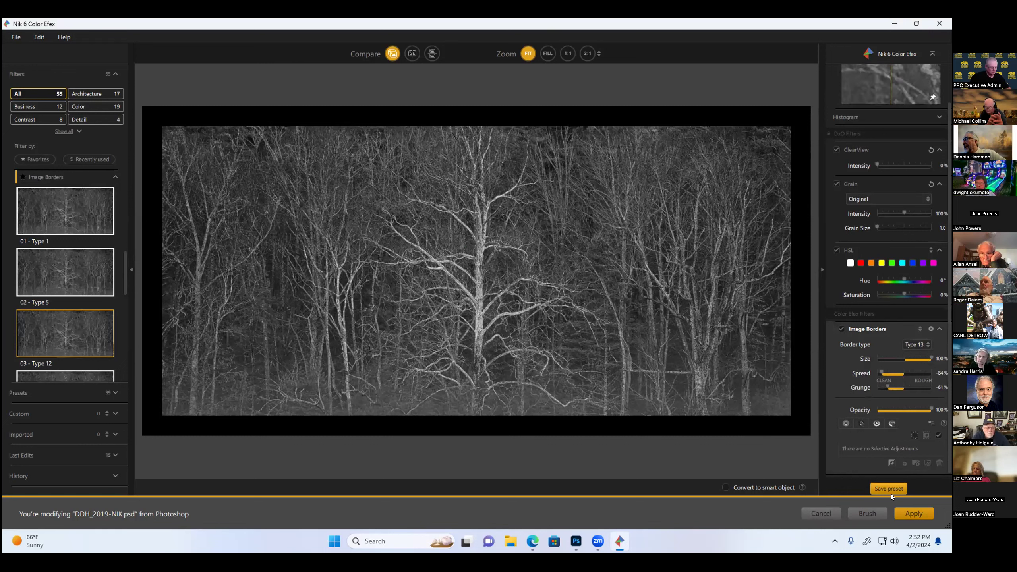
pyautogui.click(826, 514)
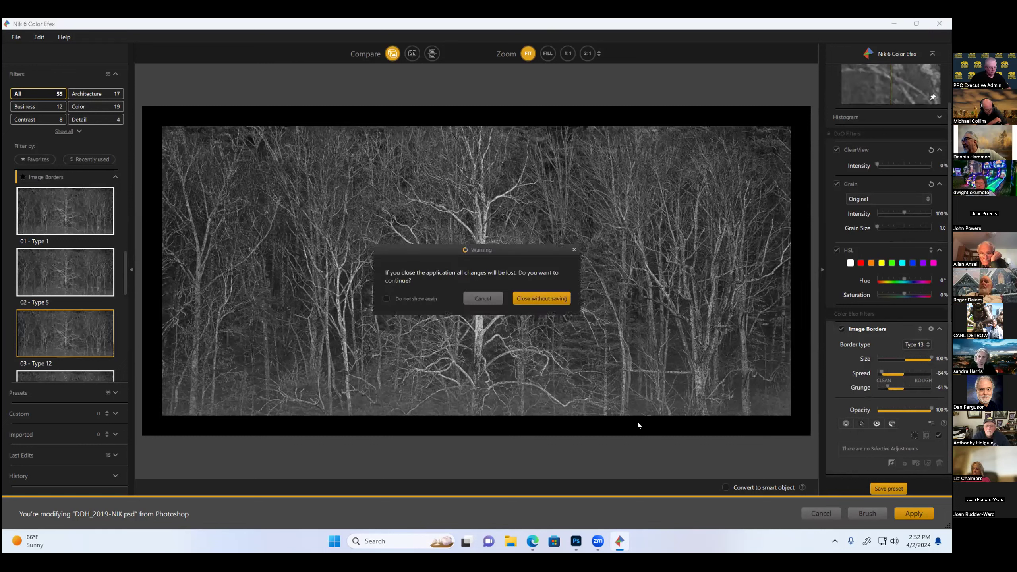
pyautogui.click(539, 298)
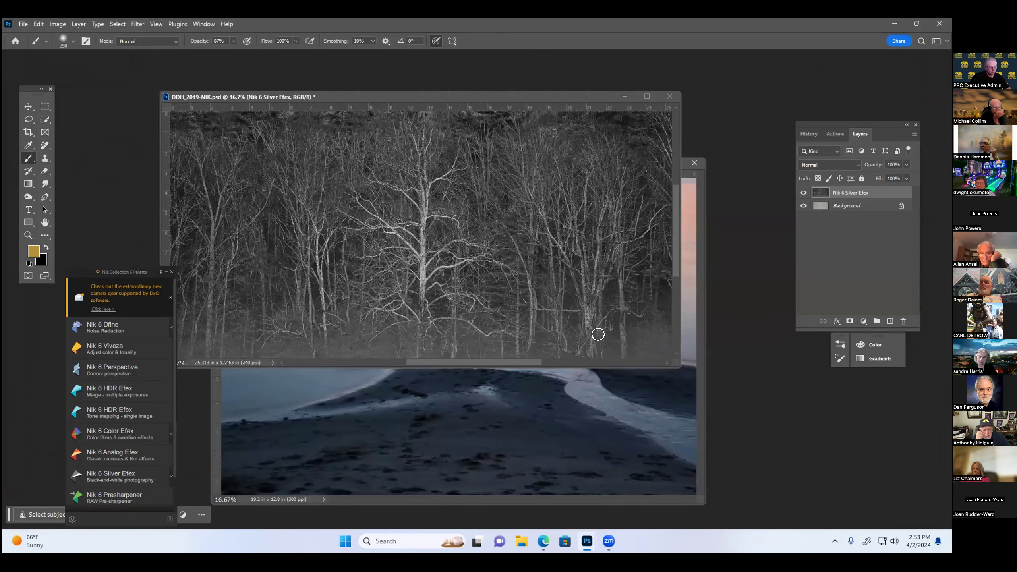
# Enlarge the tree window, collapse the Nik palette, and toggle the Silver Efex layer off and on.
pyautogui.moveTo(683, 366)
pyautogui.mouseDown()
pyautogui.moveTo(774, 452)
pyautogui.moveTo(875, 469)
pyautogui.moveTo(772, 460)
pyautogui.mouseUp()
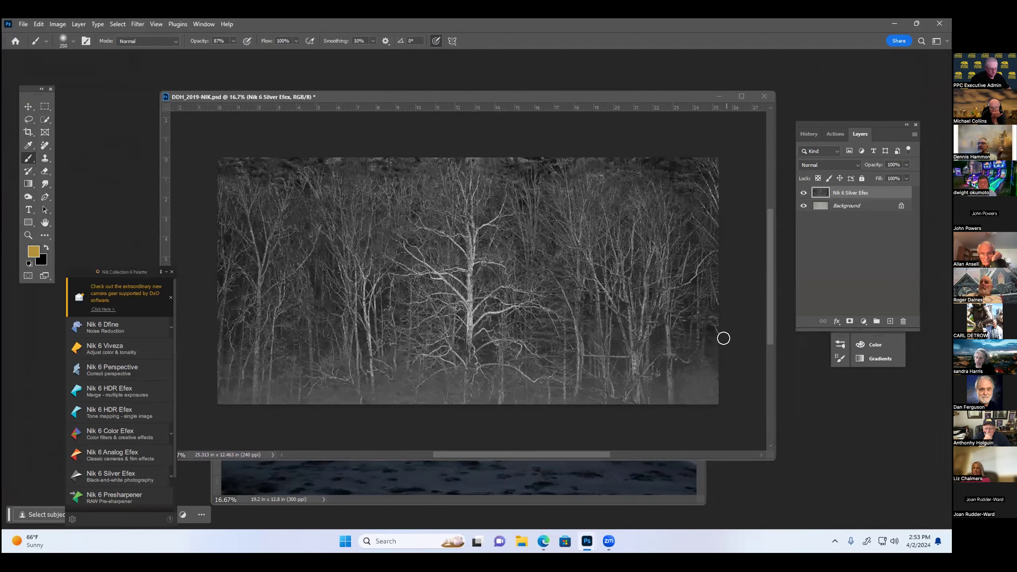
pyautogui.click(163, 273)
pyautogui.moveTo(314, 98)
pyautogui.mouseDown()
pyautogui.moveTo(251, 98)
pyautogui.moveTo(273, 95)
pyautogui.mouseUp()
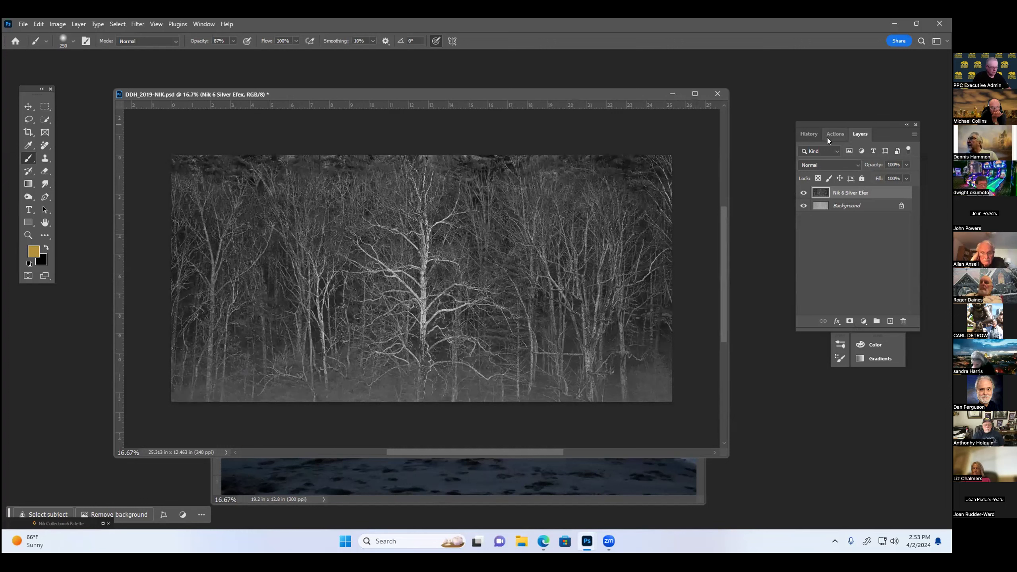
pyautogui.click(802, 192)
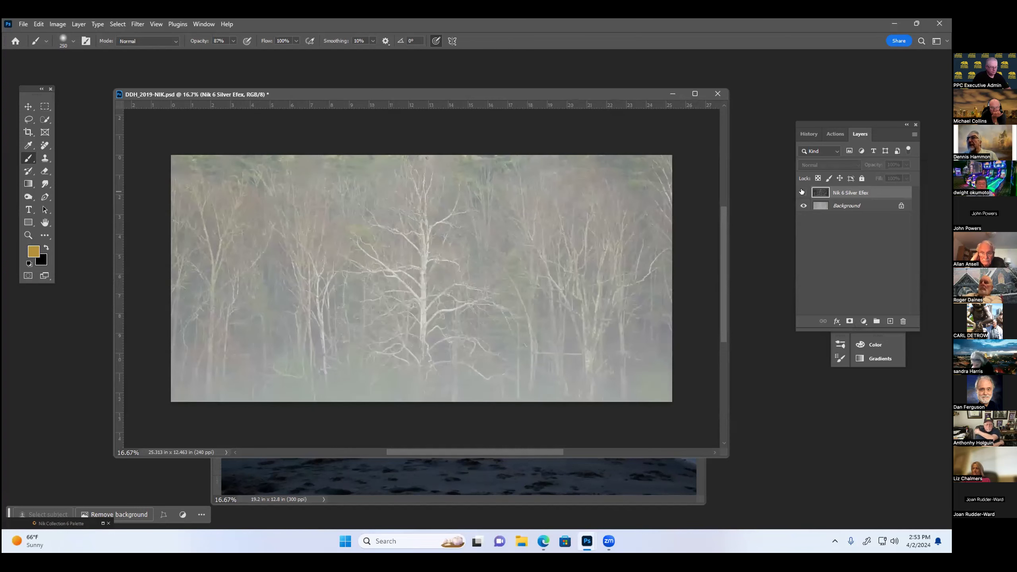
pyautogui.click(802, 192)
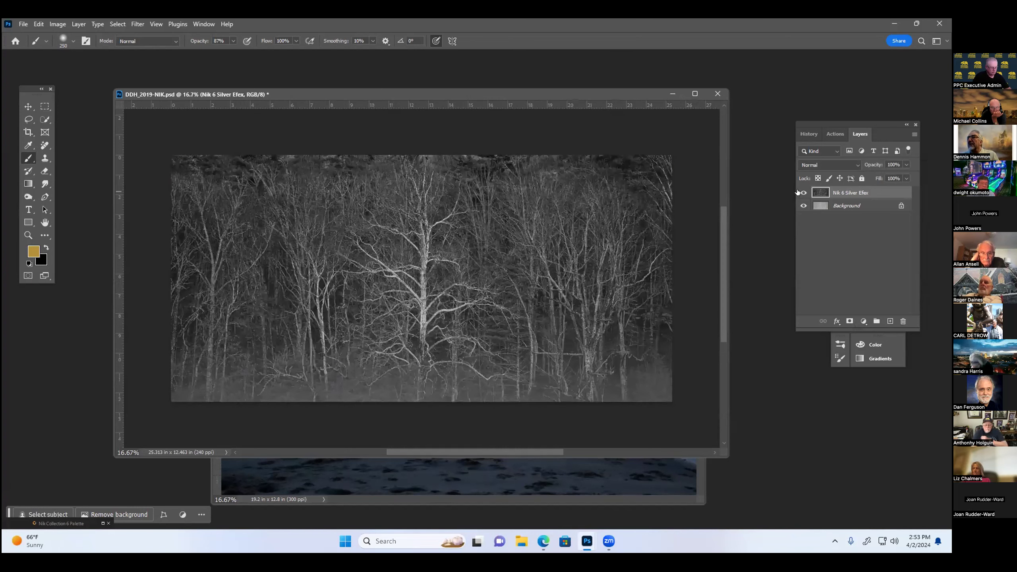